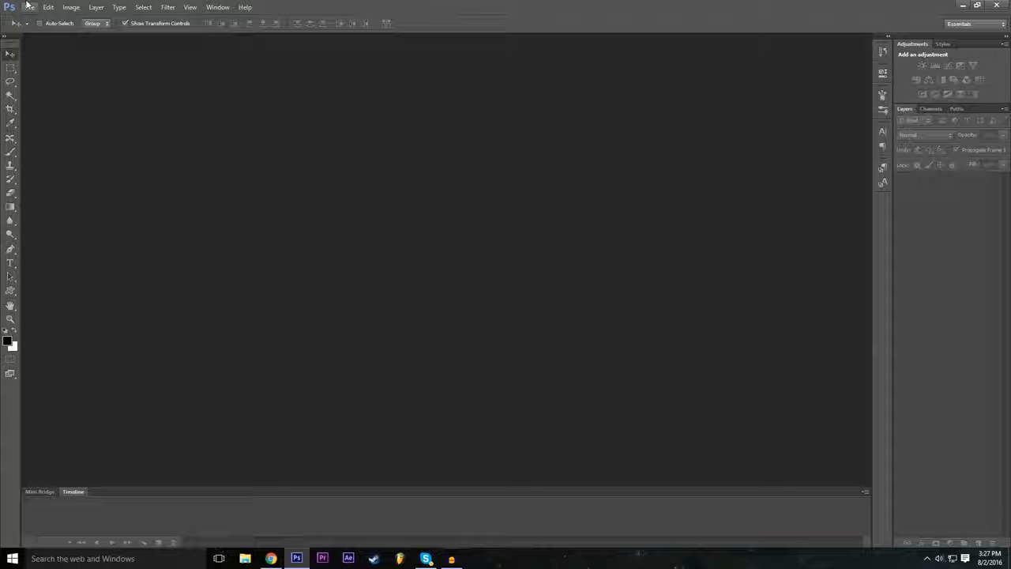
Start a new document with the advanced options collapsed and name it Example
click(28, 6)
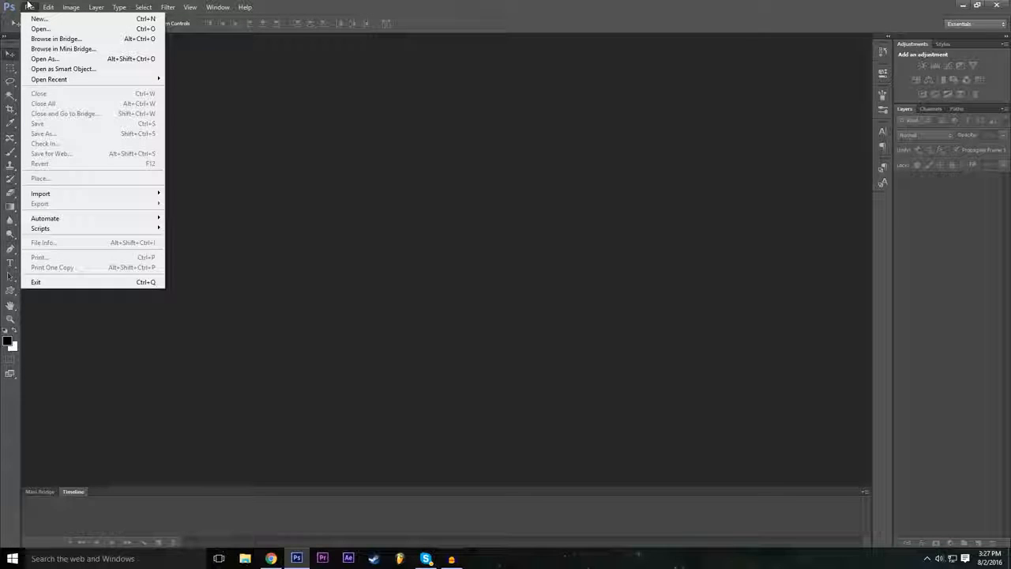
click(36, 19)
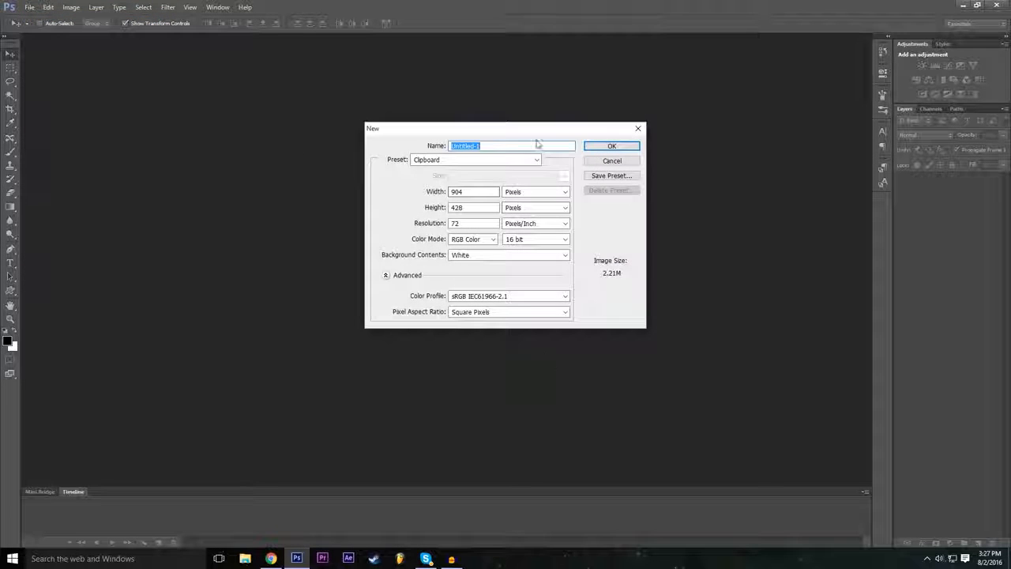
click(385, 274)
double_click(492, 146)
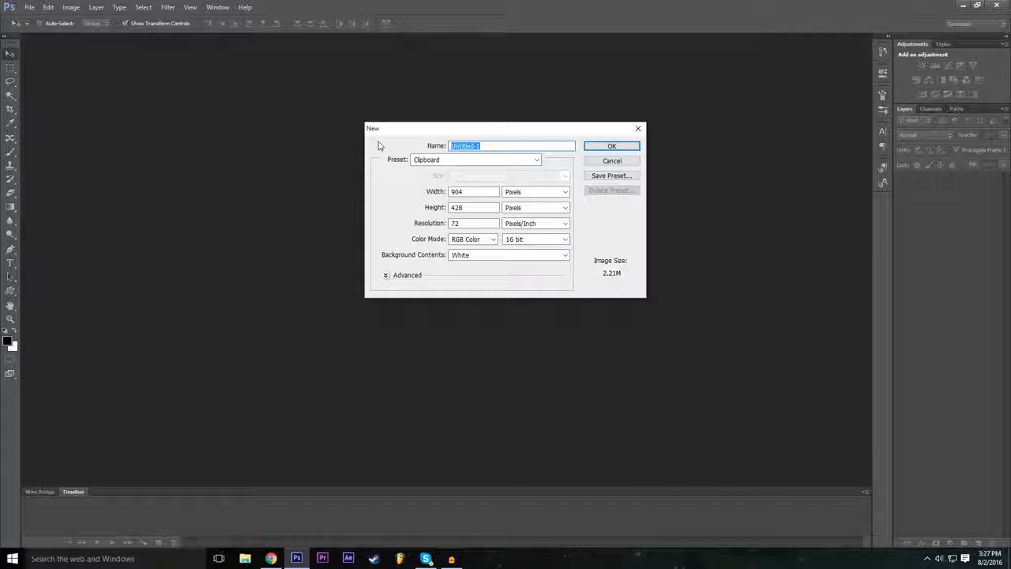
text(Example)
click(374, 187)
Set the new document's width to 1920 and its height to 1080 pixels
click(478, 192)
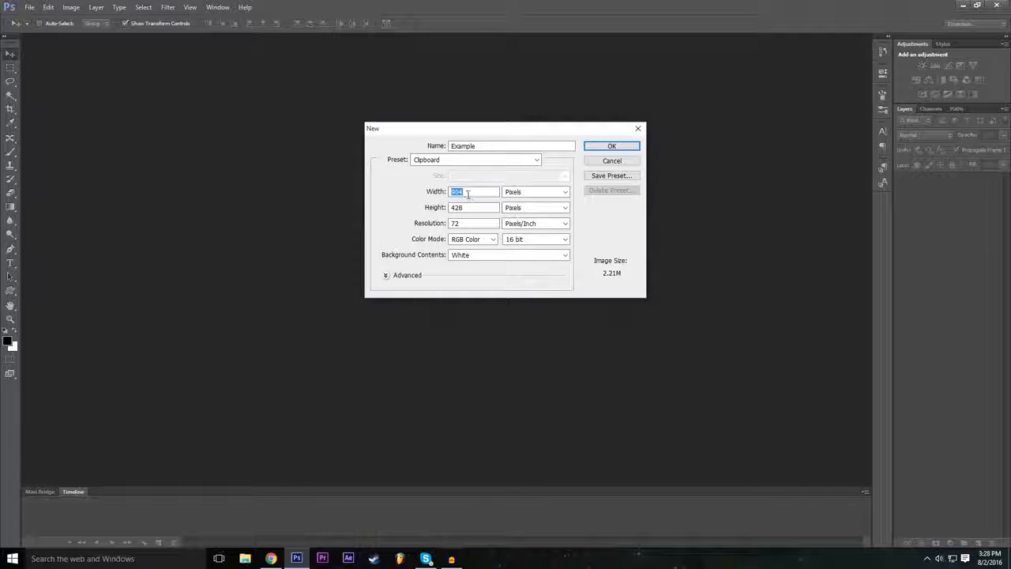
text(1920)
key(Tab)
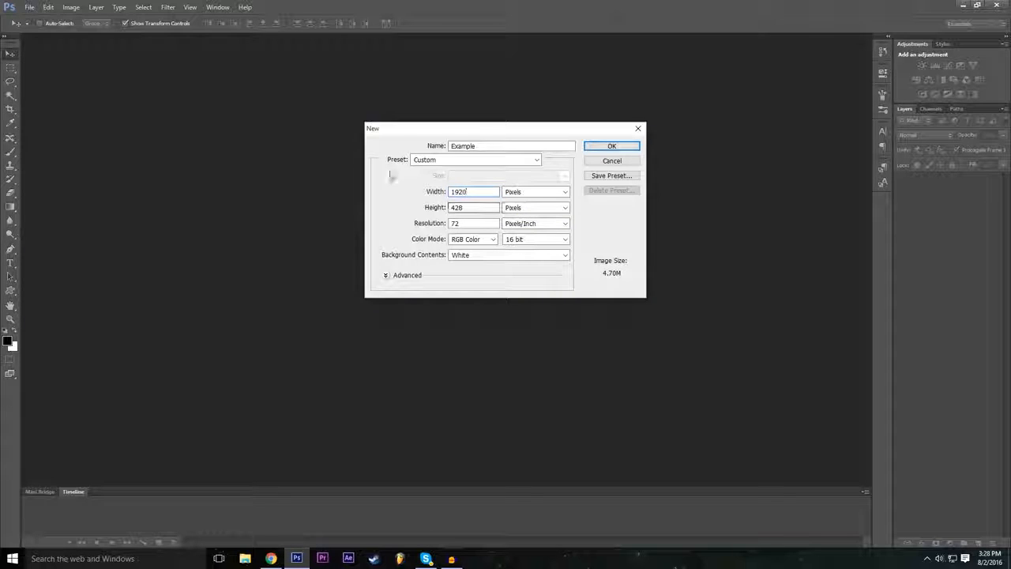
key(shift+Tab)
click(474, 209)
key(BackSpace)
key(BackSpace)
key(BackSpace)
text(1)
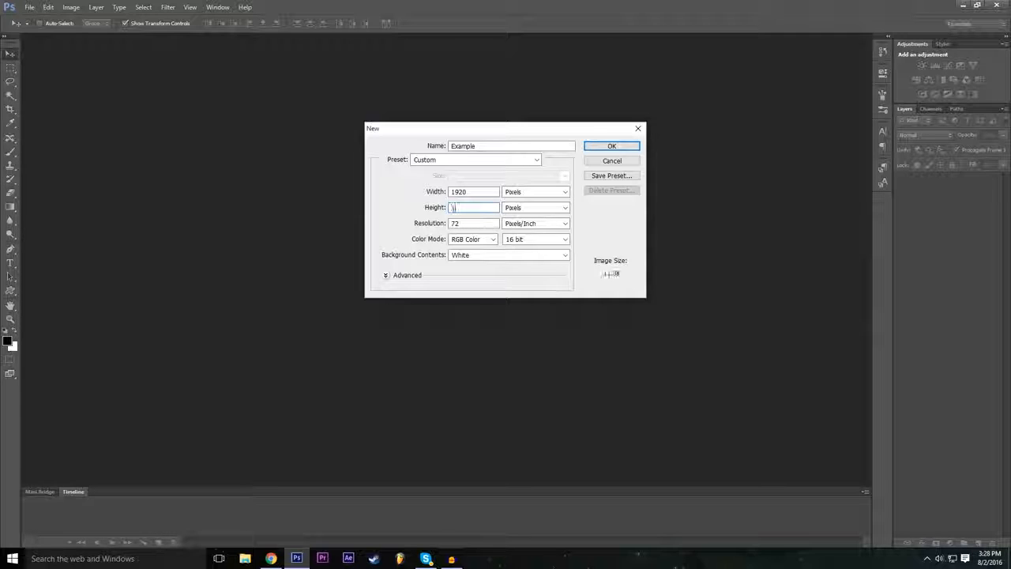
text(080)
double_click(463, 207)
Review the available measurement units for the document's width and height, keeping both in Pixels
click(537, 193)
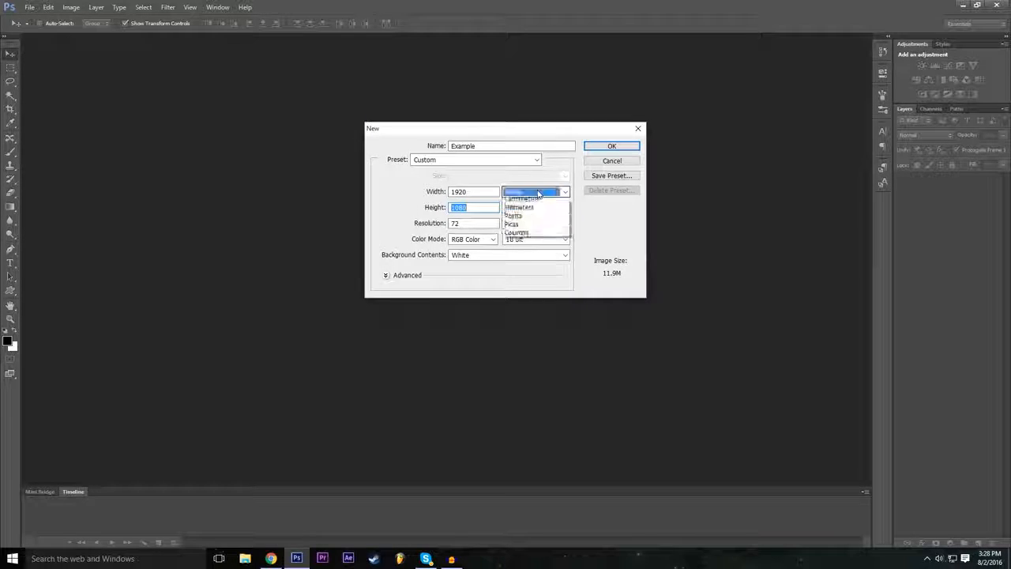
click(533, 193)
click(540, 224)
click(529, 230)
click(529, 192)
click(528, 192)
double_click(462, 207)
click(533, 194)
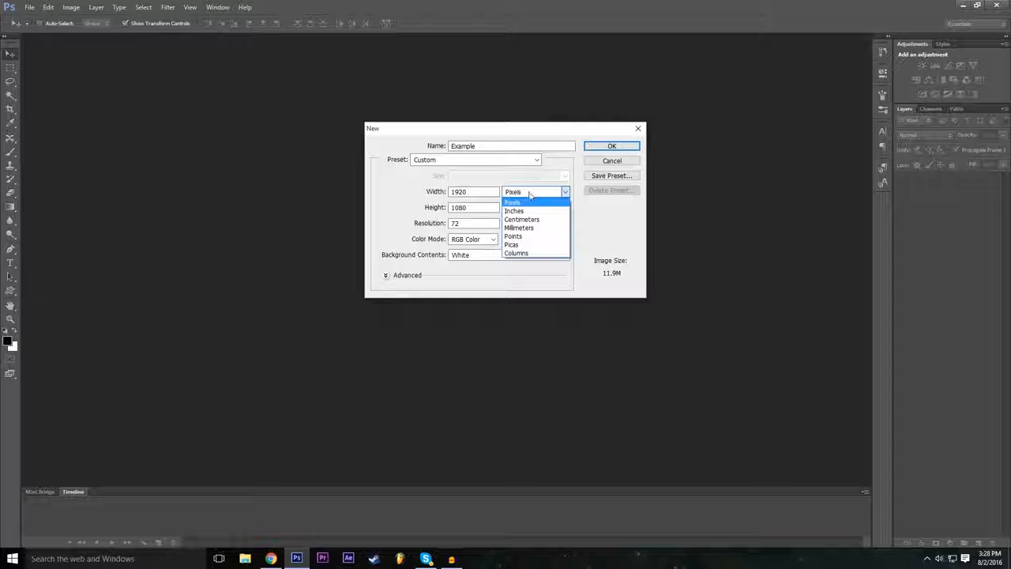
click(525, 204)
click(526, 208)
click(525, 208)
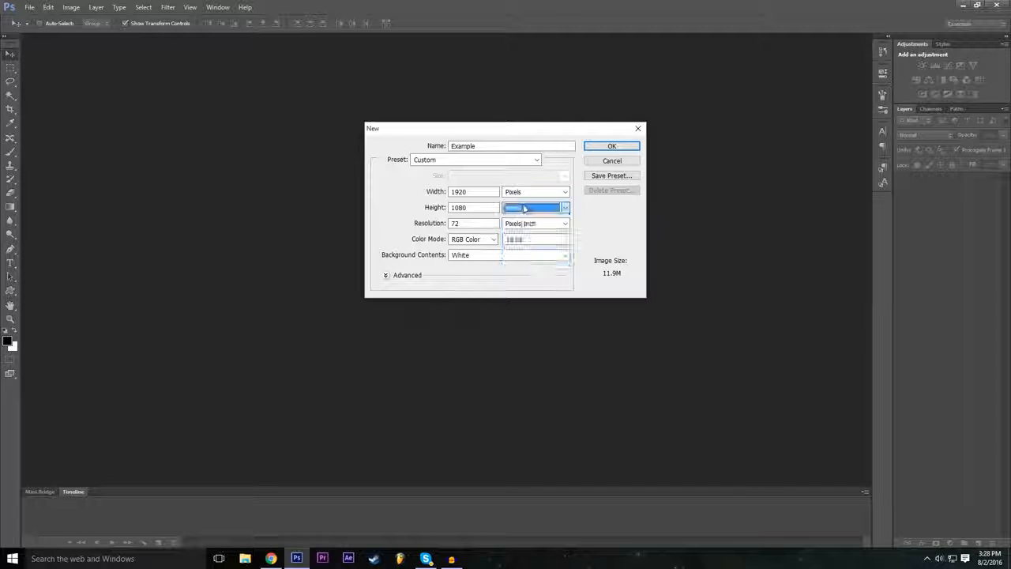
click(525, 209)
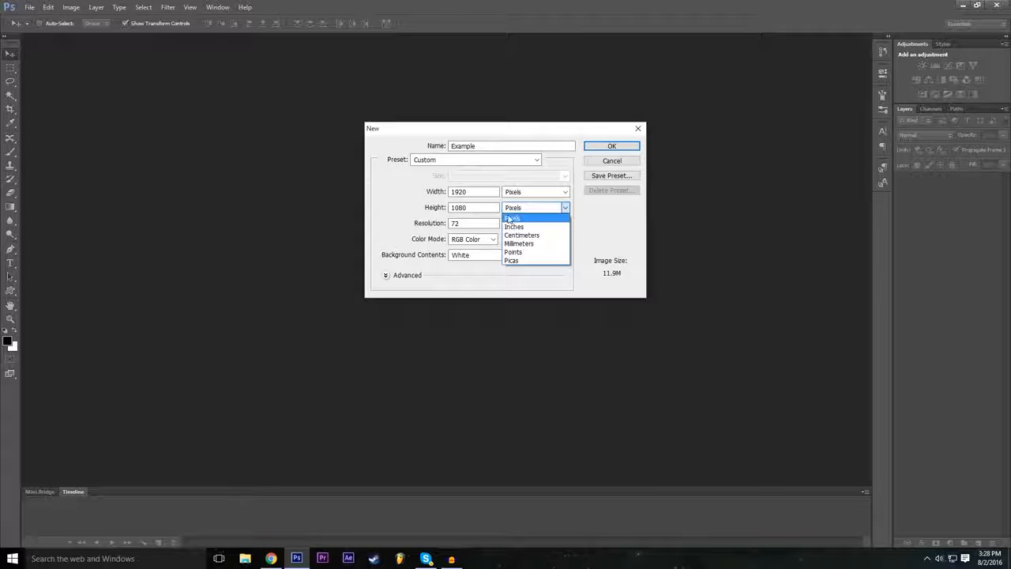
click(436, 210)
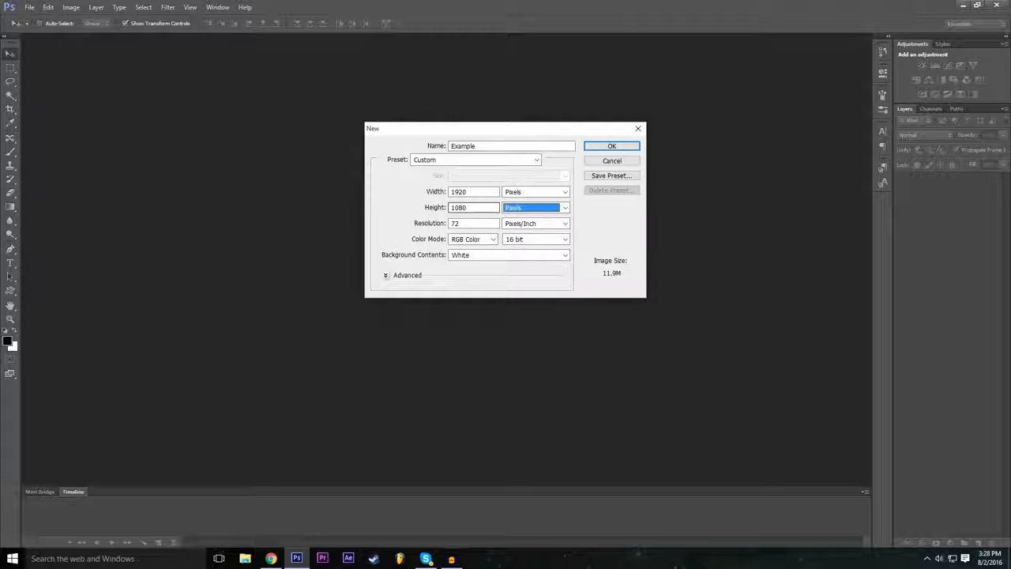
click(433, 207)
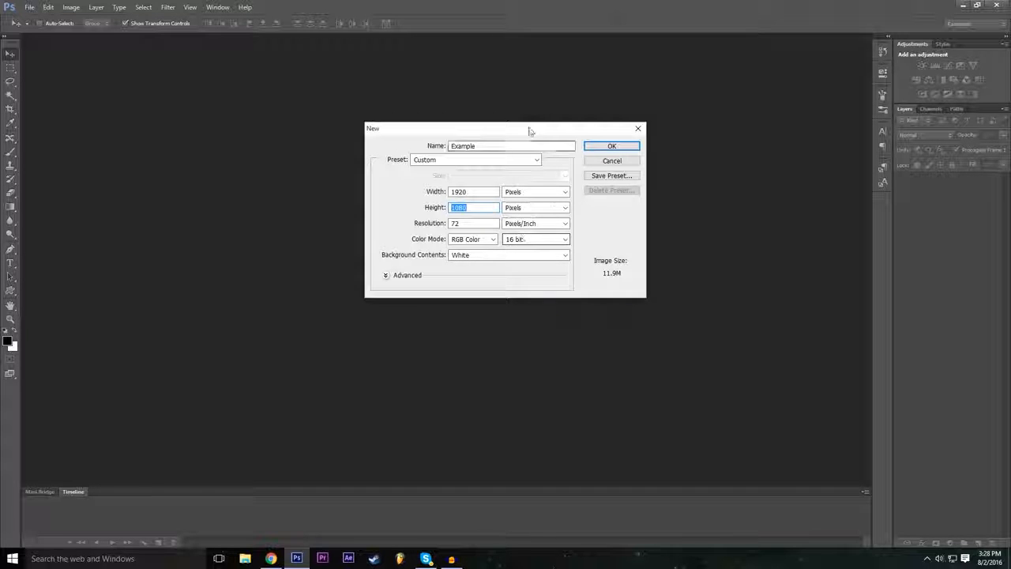
Choose a 16 bit color depth in RGB Color mode and create the document
click(518, 240)
click(536, 240)
click(538, 240)
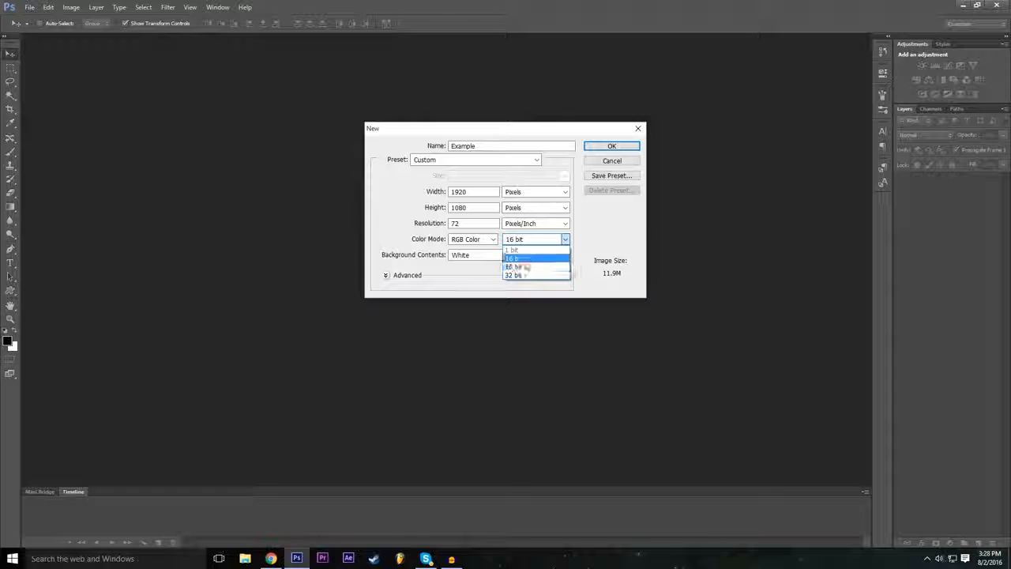
click(522, 266)
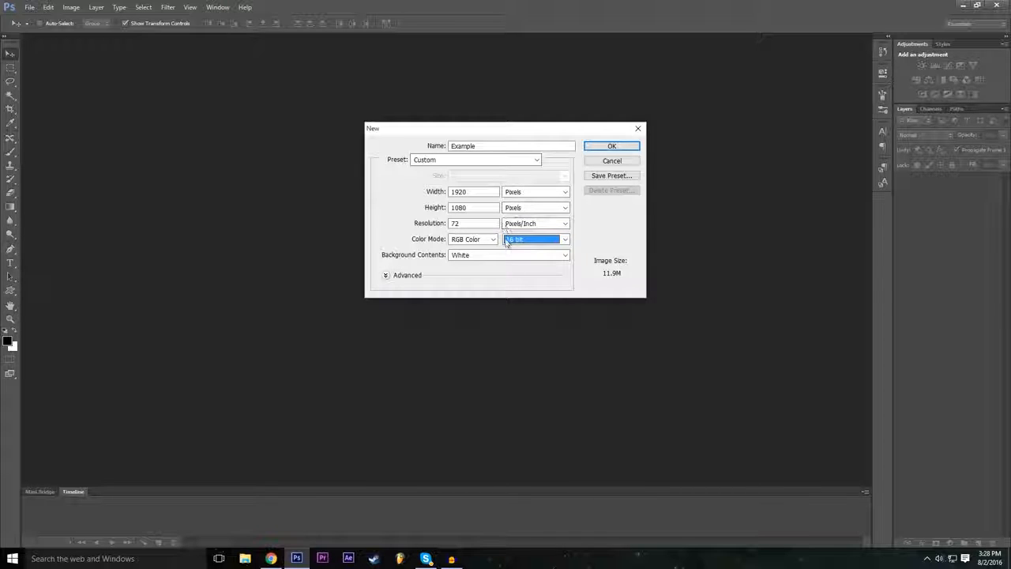
click(612, 148)
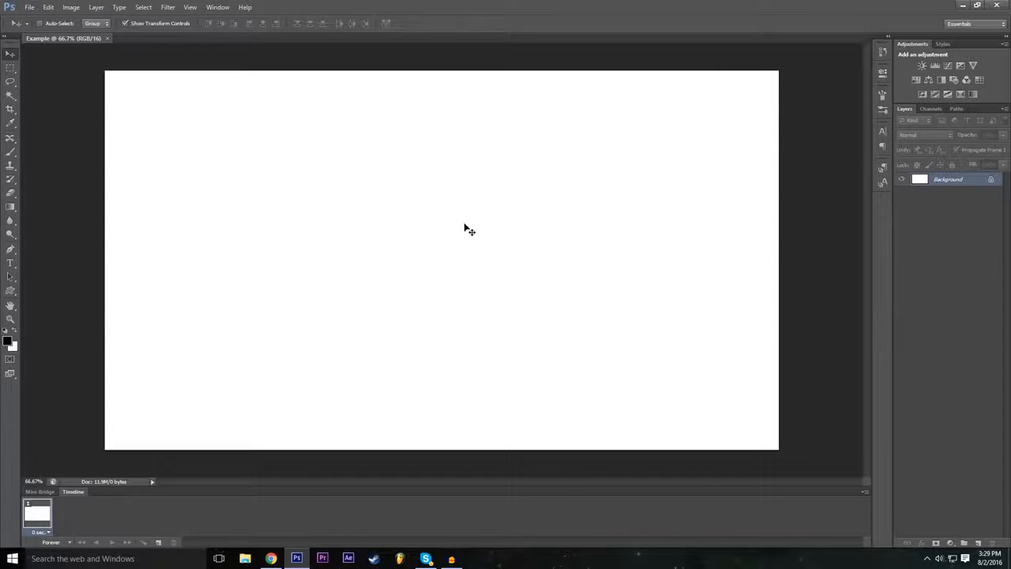
Start converting the locked background into a regular layer and name it Background
double_click(992, 181)
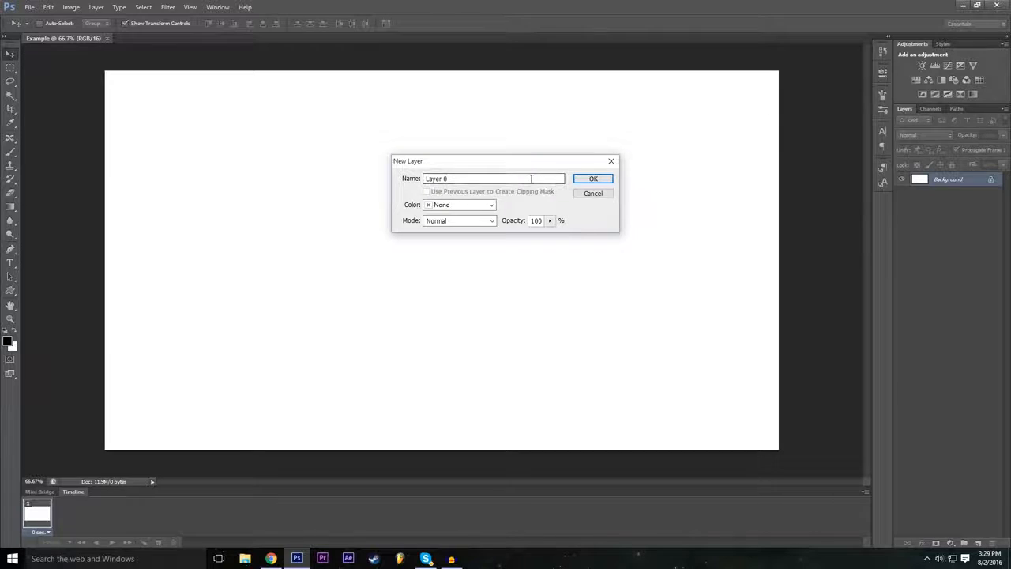
click(486, 178)
text(Background)
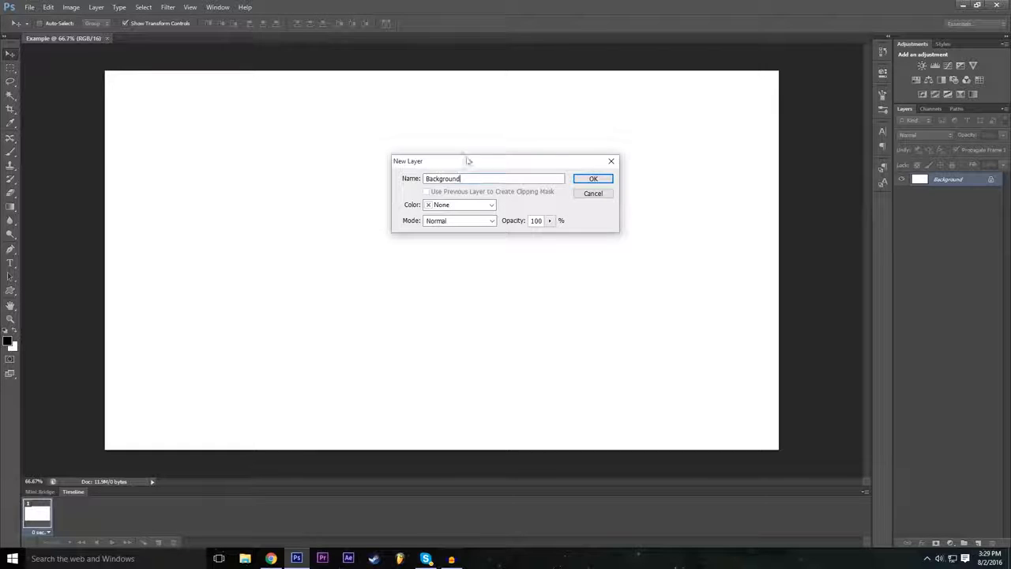
click(487, 205)
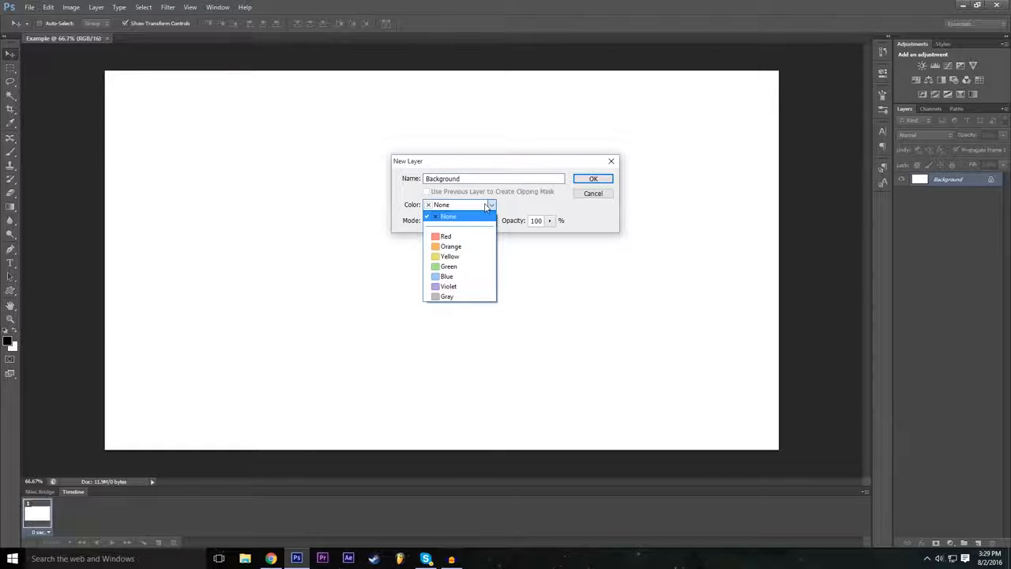
click(486, 205)
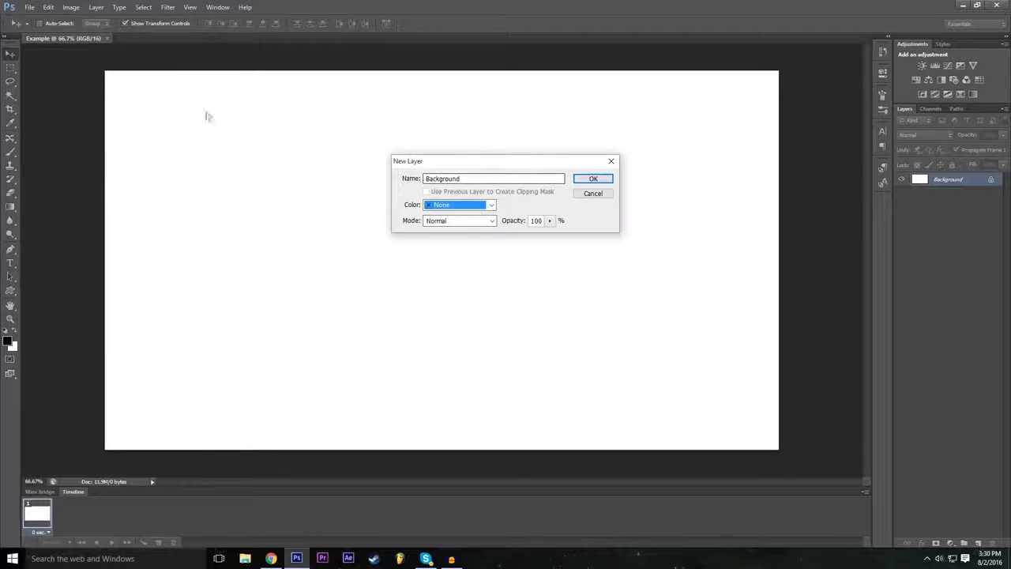
Set the new layer's color label to Orange
click(444, 207)
click(450, 247)
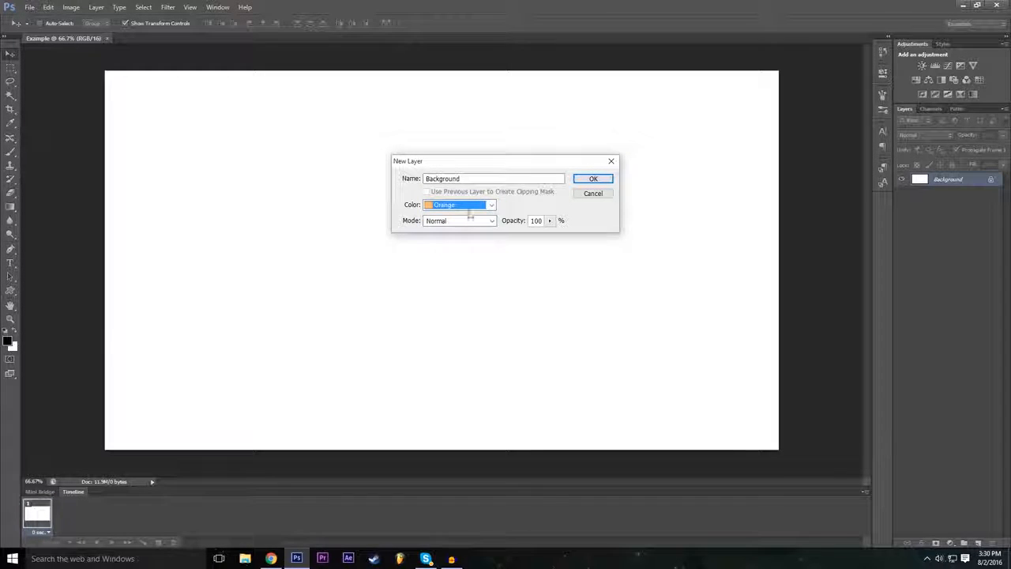
click(468, 212)
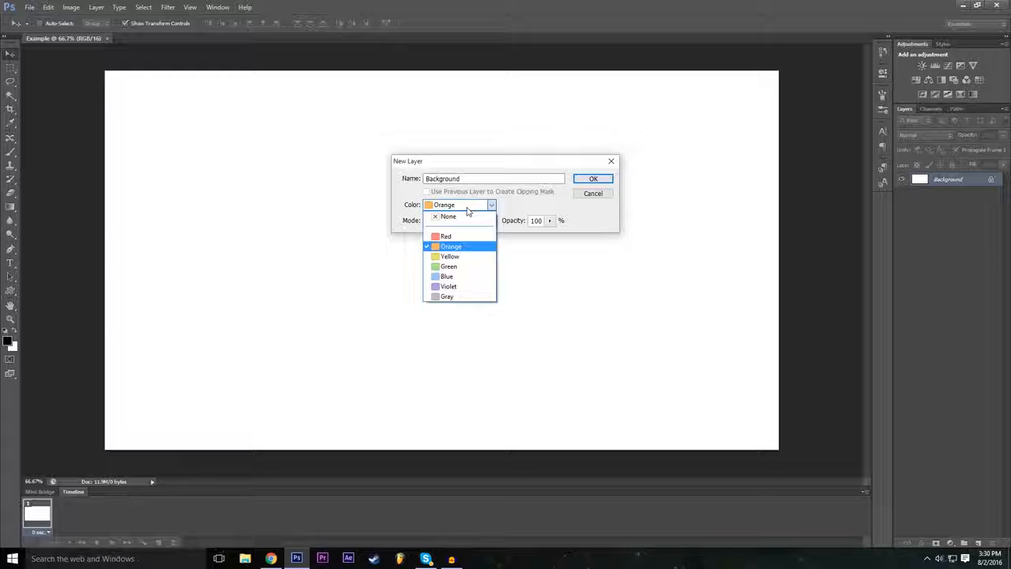
click(462, 247)
Set the new layer's color label to Red and confirm the layer conversion
click(474, 207)
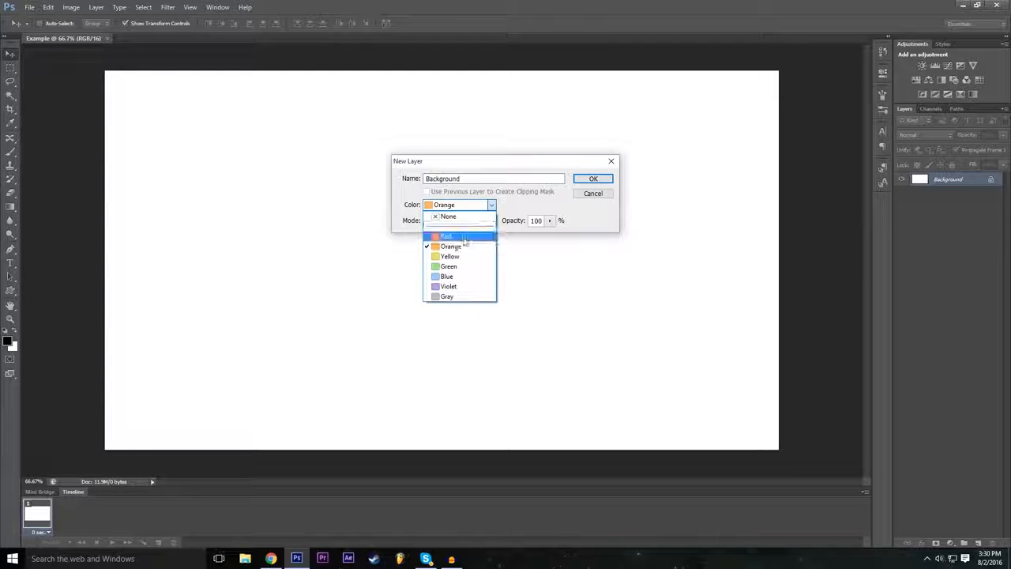
click(465, 235)
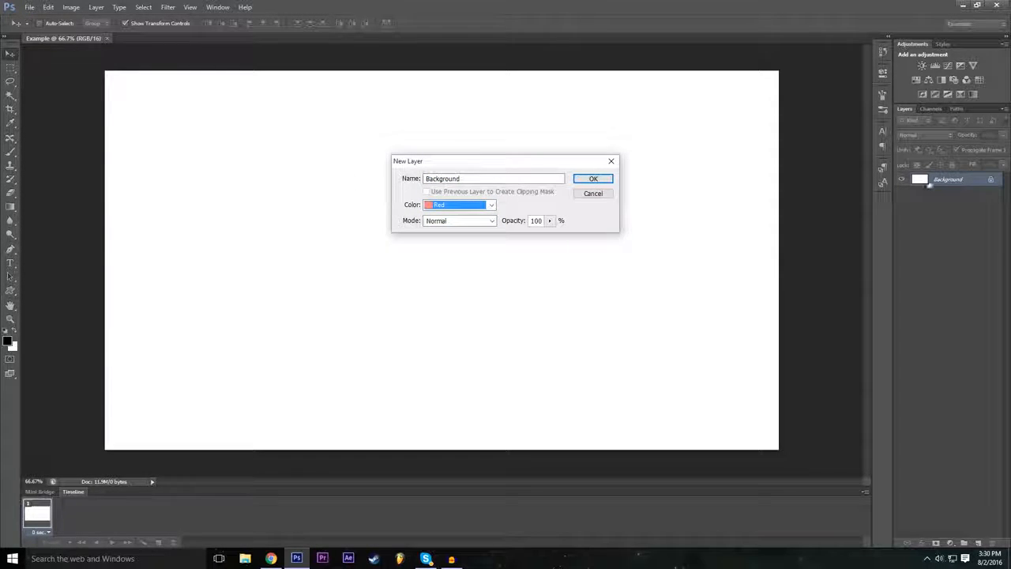
click(459, 206)
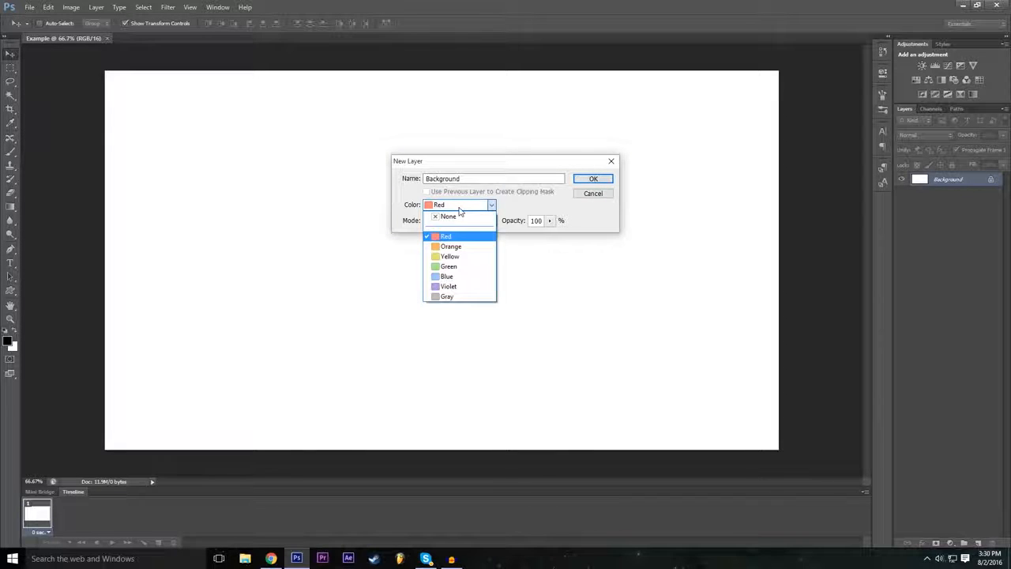
click(482, 207)
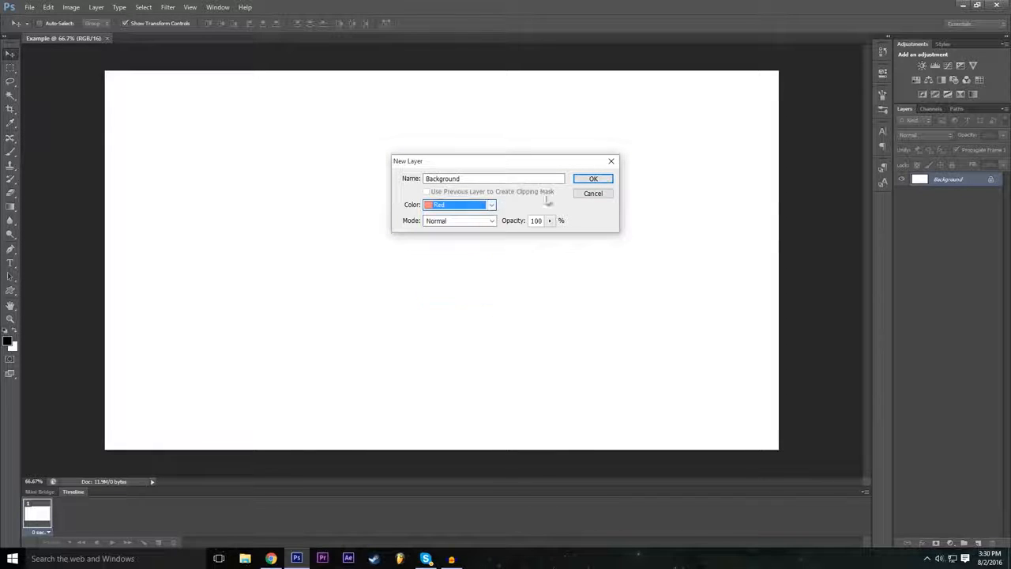
click(594, 180)
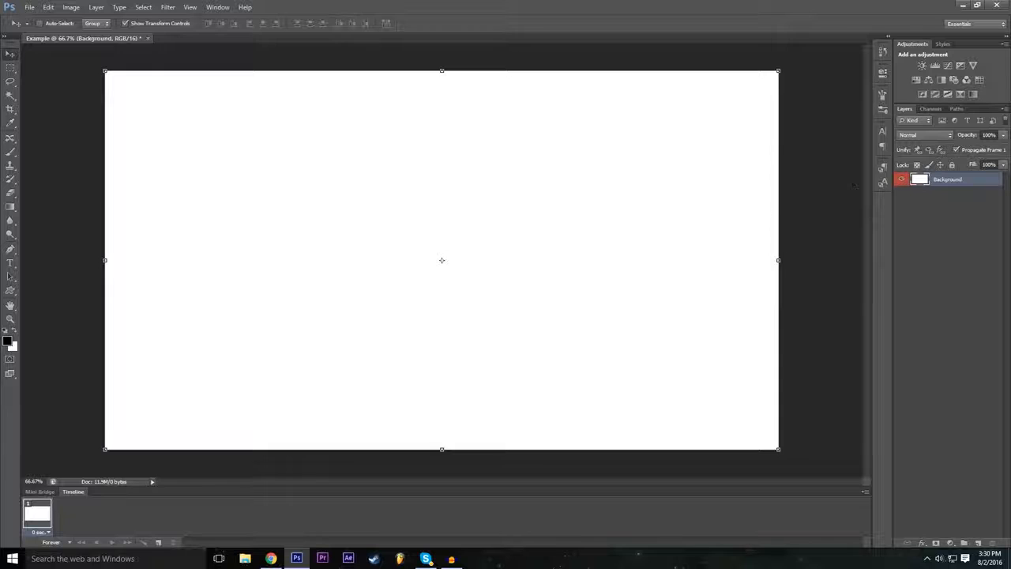
Reselect the Background layer and move it freely around the canvas, exposing transparent areas along two edges
click(928, 230)
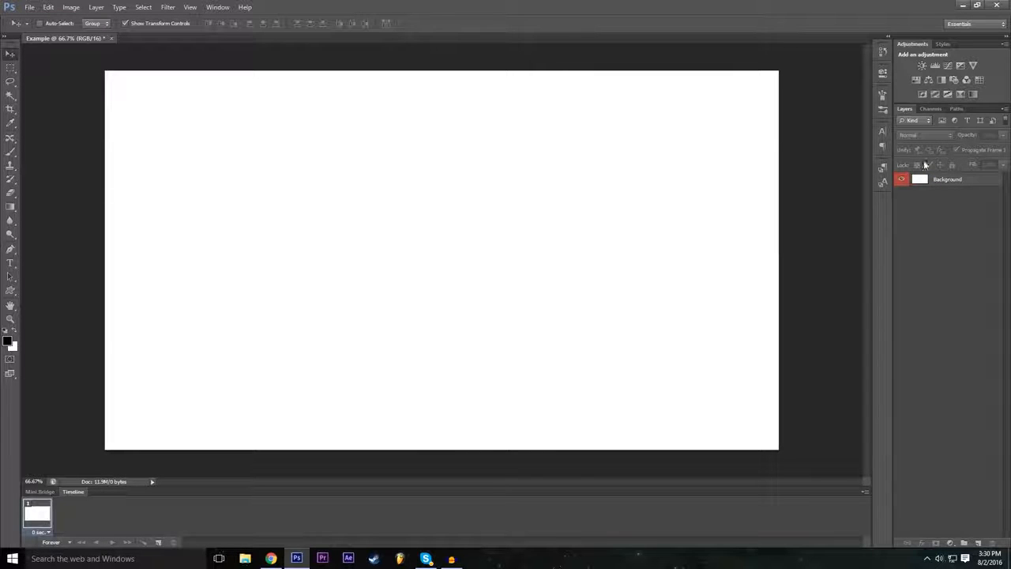
click(948, 181)
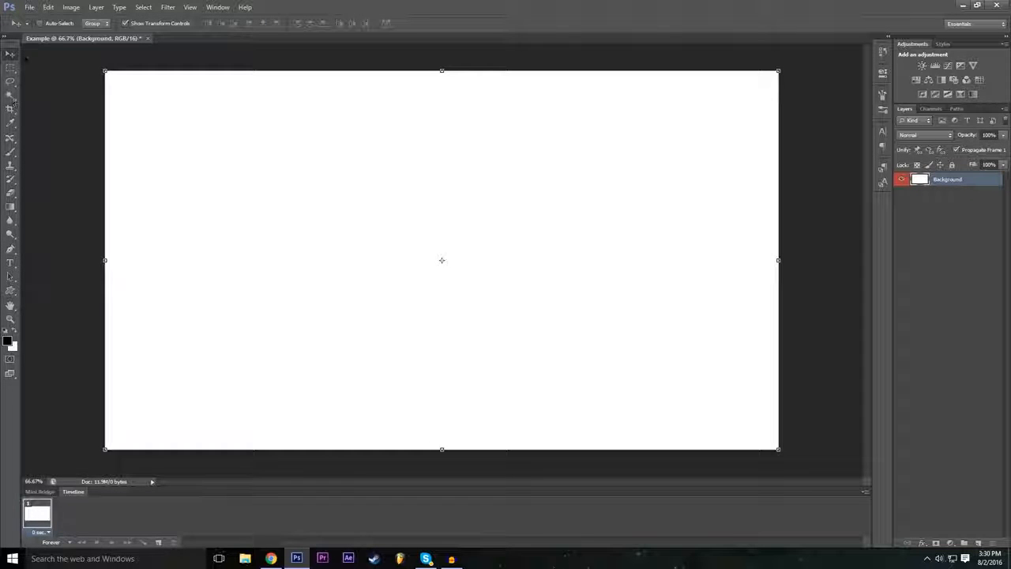
drag(260, 162, 238, 259)
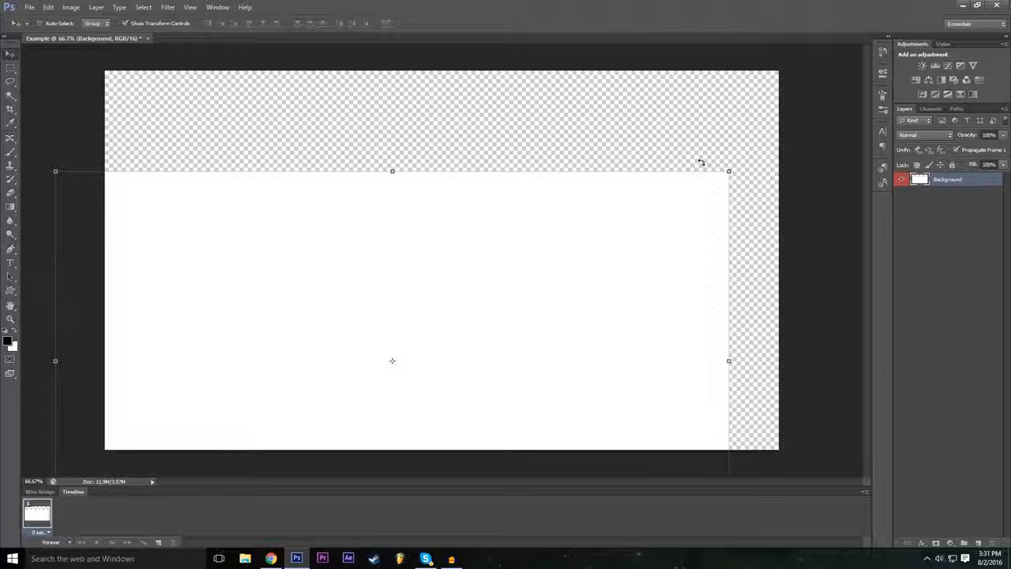
drag(550, 298, 638, 219)
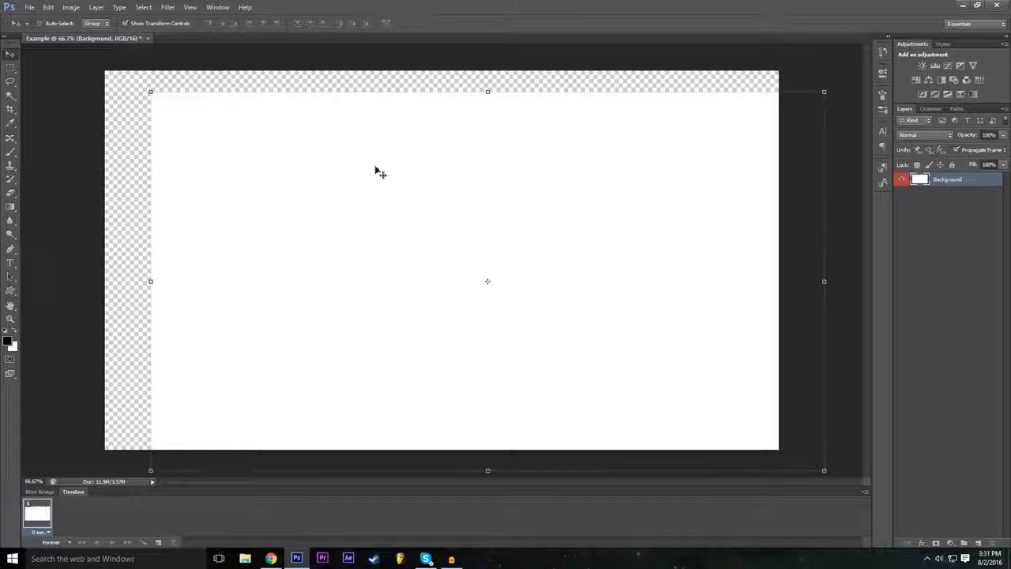
Undo both moves of the Background layer
click(48, 7)
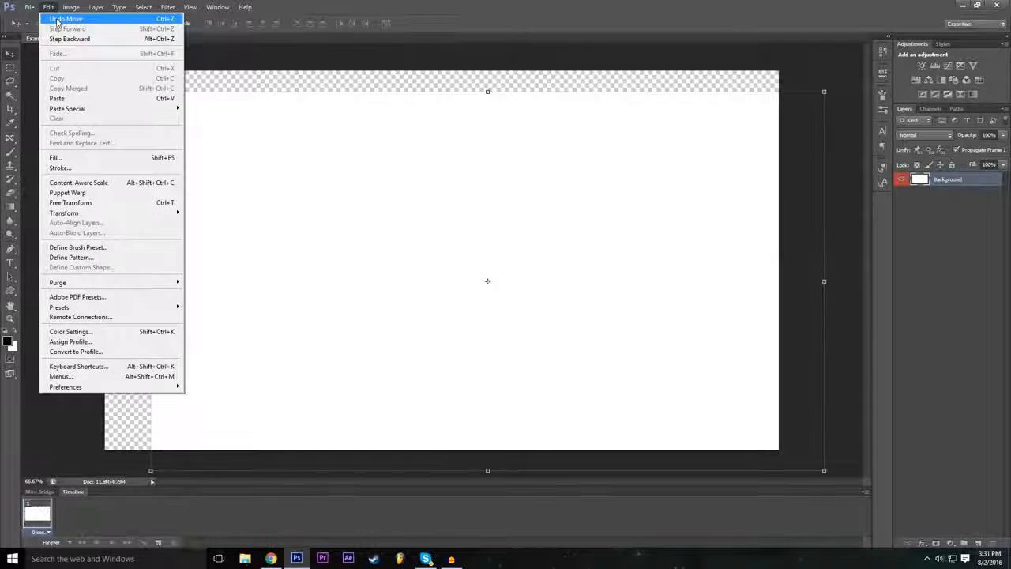
click(57, 21)
click(48, 7)
click(19, 190)
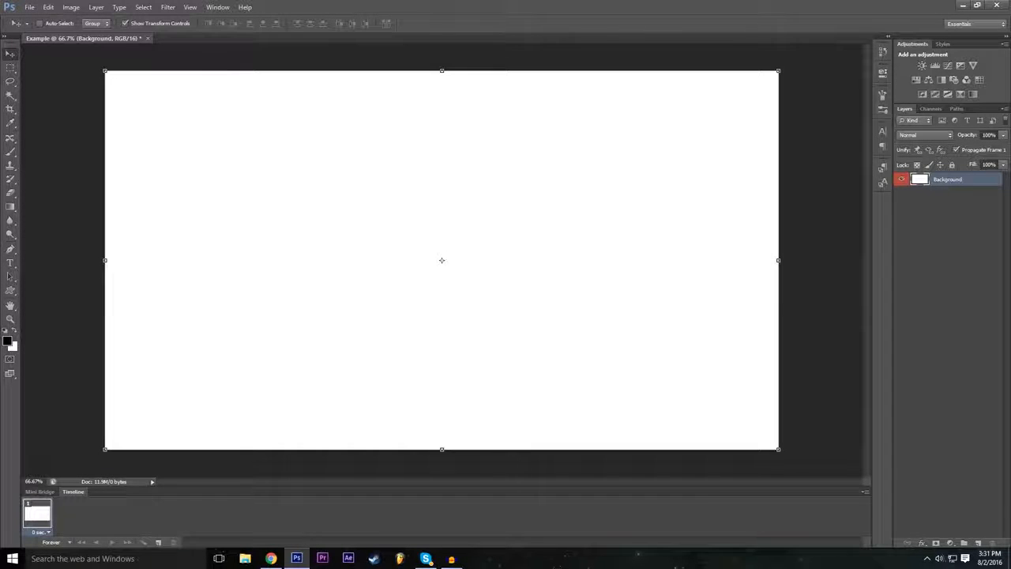
Undo the background's conversion to a regular layer and restore the conversion with Step Forward
key(ctrl+z)
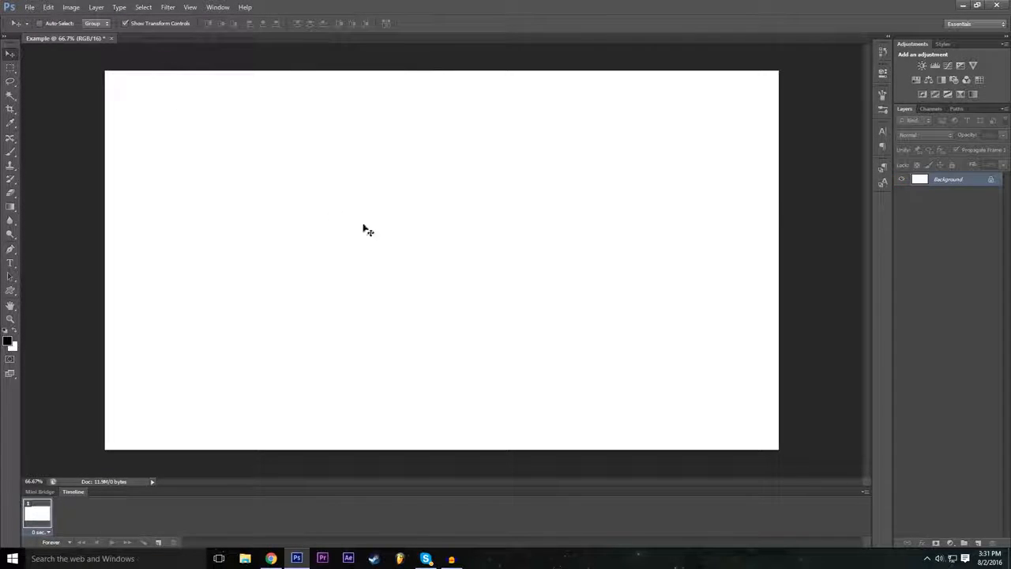
click(268, 252)
click(515, 211)
click(48, 7)
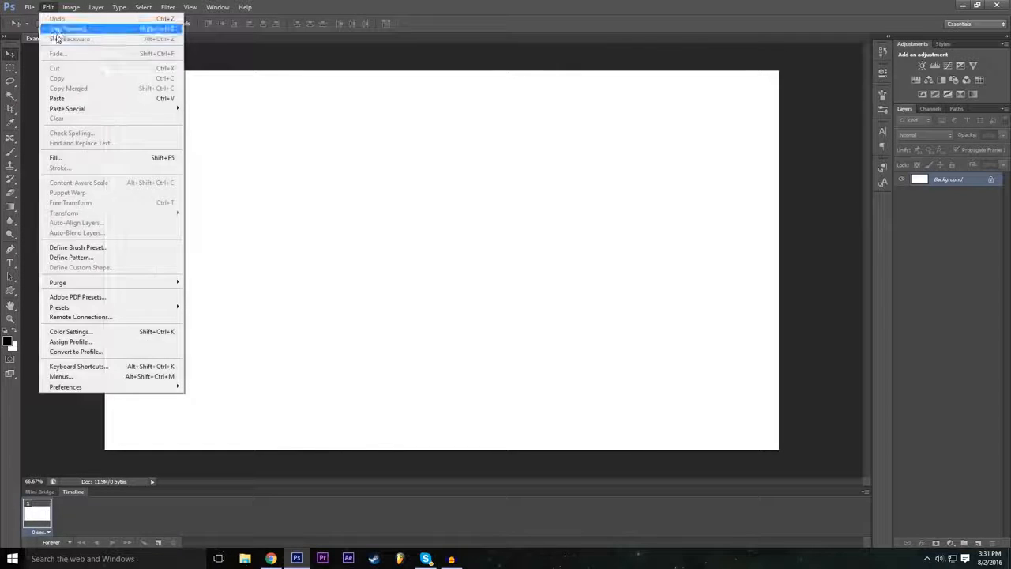
click(67, 27)
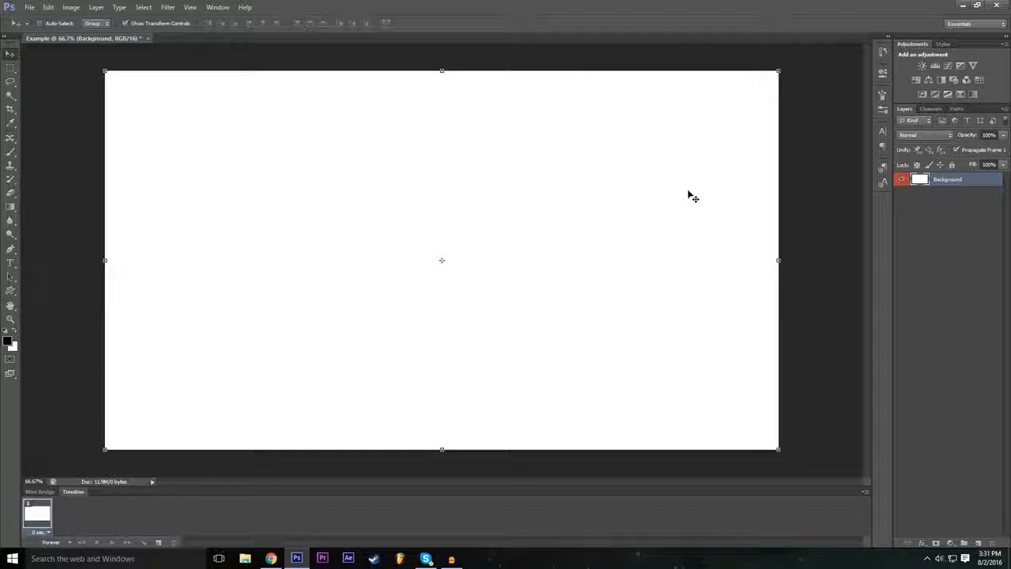
Undo the background's conversion to a regular layer again and bring it back with Step Forward
key(ctrl+z)
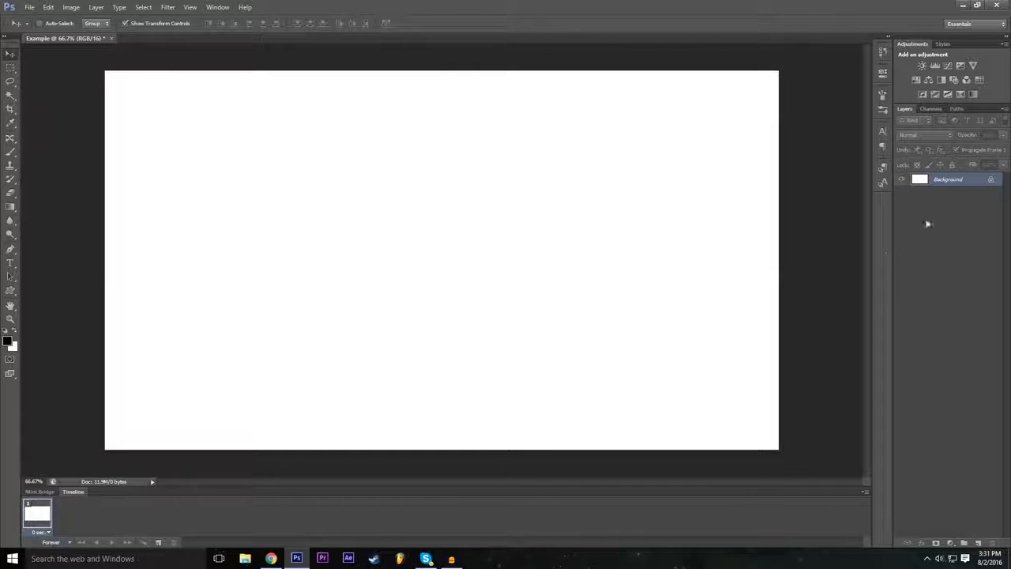
click(48, 7)
click(55, 29)
click(48, 7)
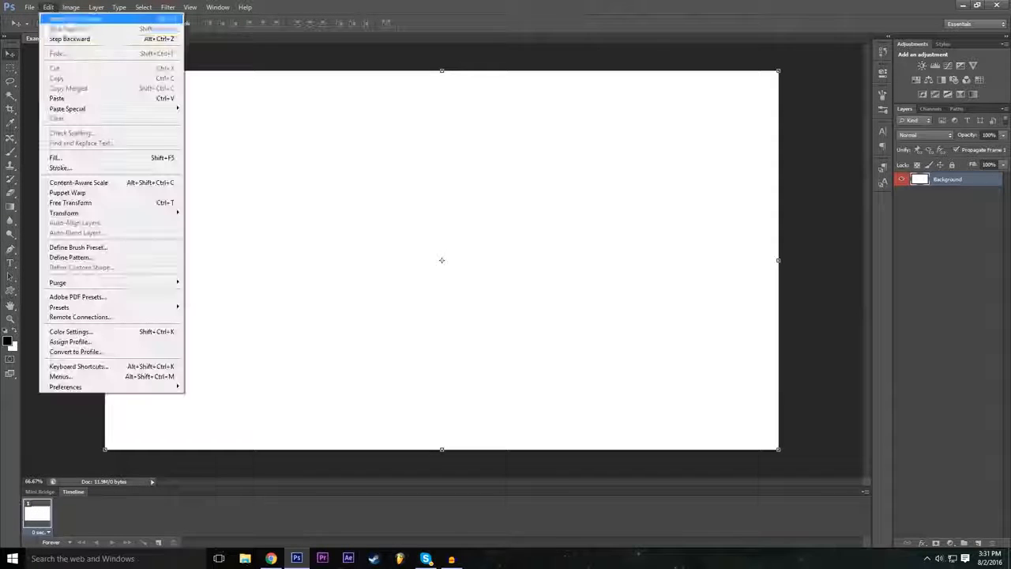
click(48, 7)
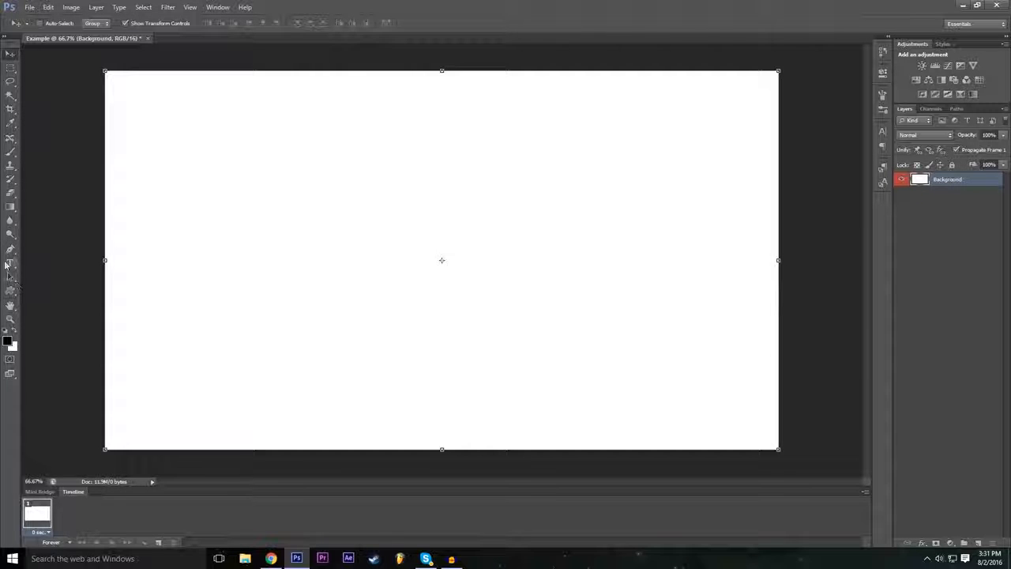
Paint two freehand black scribbles across the Background layer with the Brush tool
click(9, 152)
mouse_move(239, 213)
mouse_down()
mouse_move(276, 298)
mouse_move(608, 218)
mouse_up()
mouse_move(692, 109)
mouse_down()
mouse_move(773, 250)
mouse_move(599, 382)
mouse_move(674, 387)
mouse_move(695, 372)
mouse_up()
Toggle the second brush scribble off and on with undo and redo, and step backward until both scribbles are removed
key(ctrl+z)
key(ctrl+z)
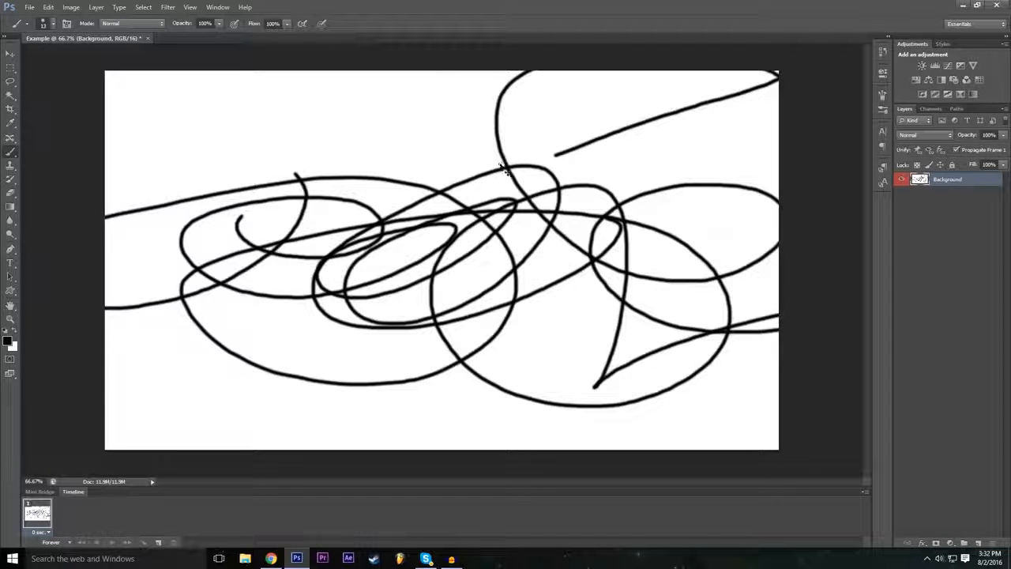
key(ctrl+z)
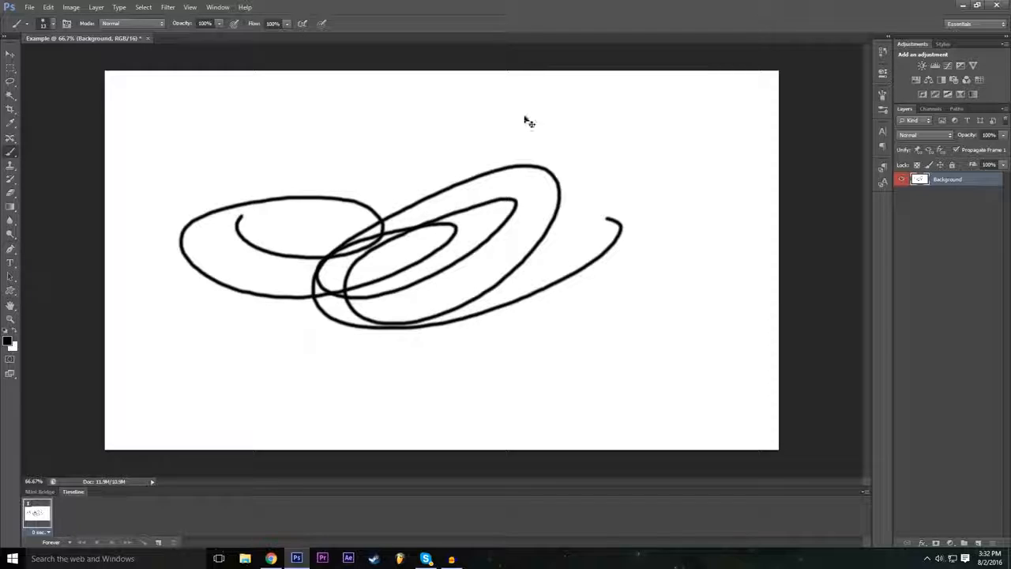
key(ctrl+z)
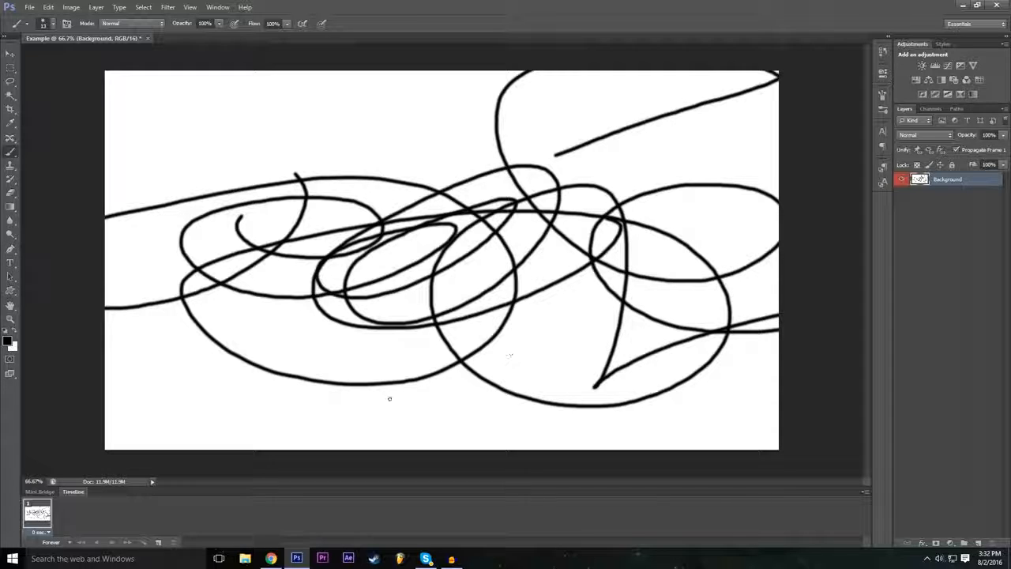
key(ctrl+z)
click(48, 7)
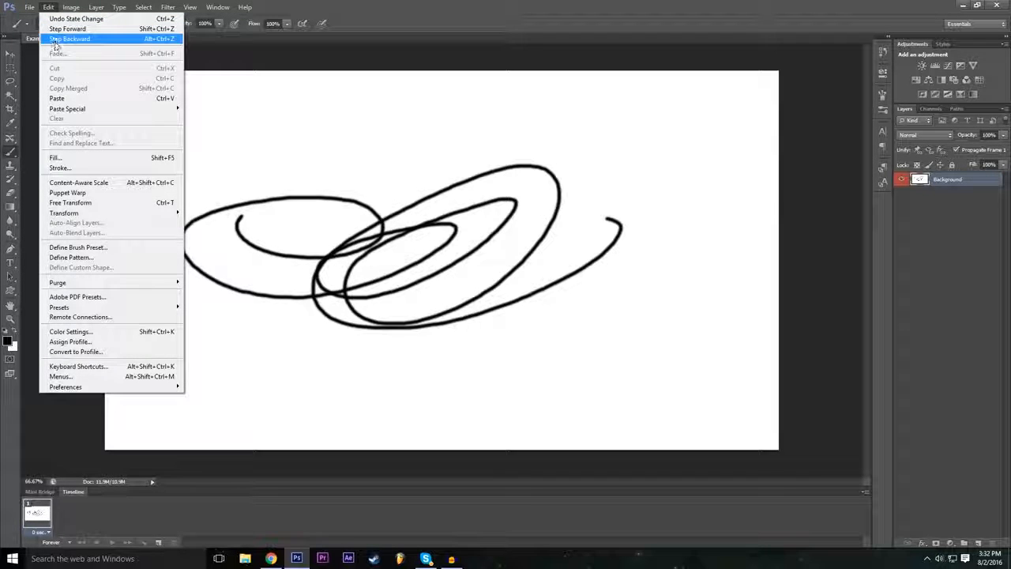
click(55, 42)
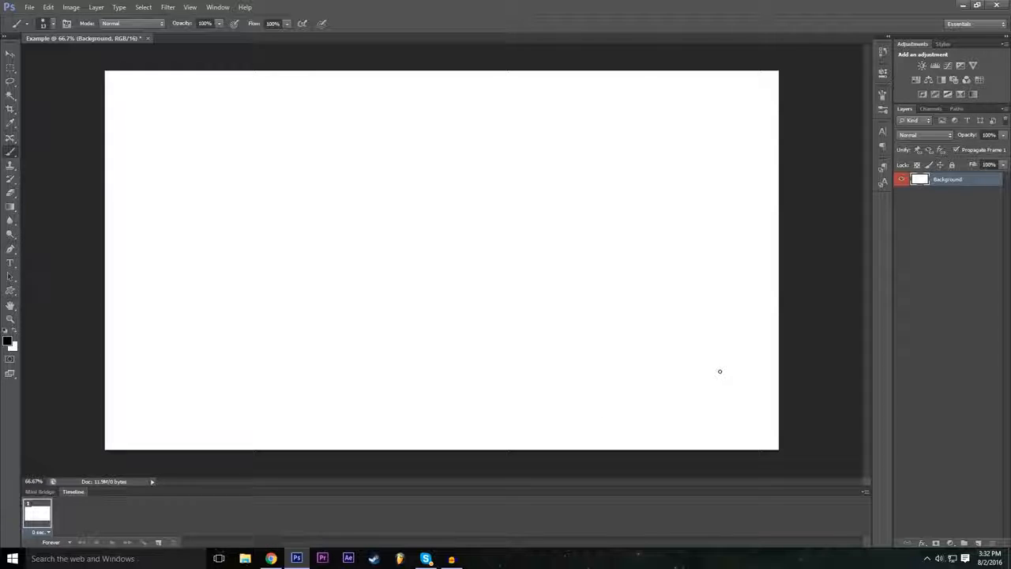
Deselect the Background layer and try to move the canvas content with the Move tool
click(9, 54)
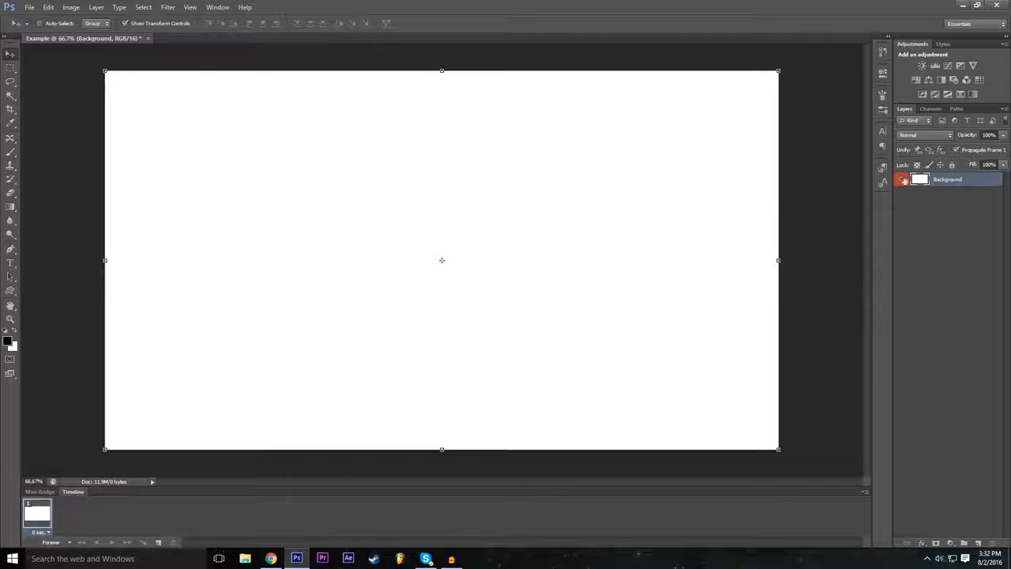
click(970, 222)
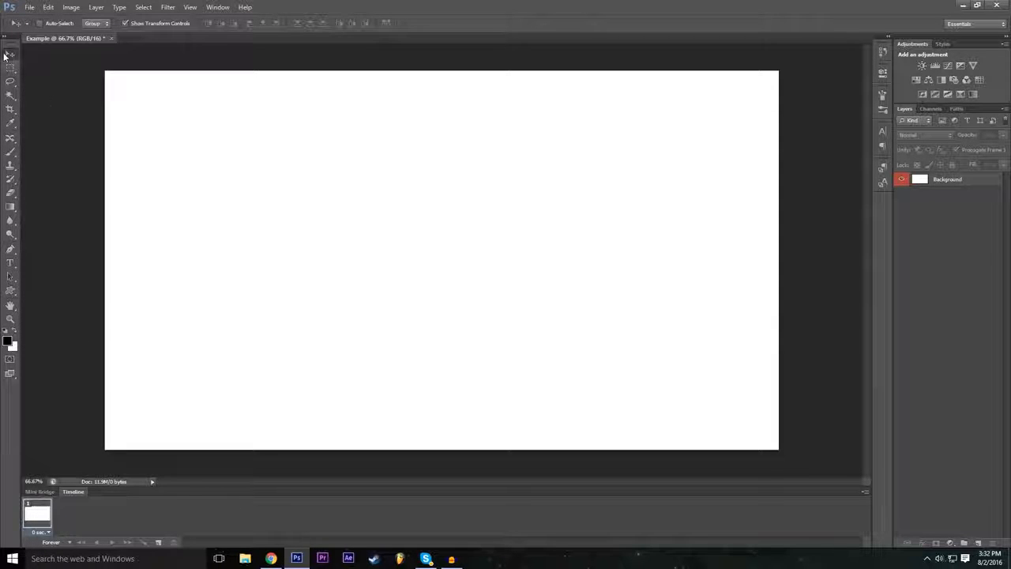
click(473, 300)
click(509, 210)
click(614, 241)
click(497, 209)
Reselect the Background layer, shift it slightly down and to the right, and step backward to undo the move
click(946, 179)
drag(511, 166, 474, 239)
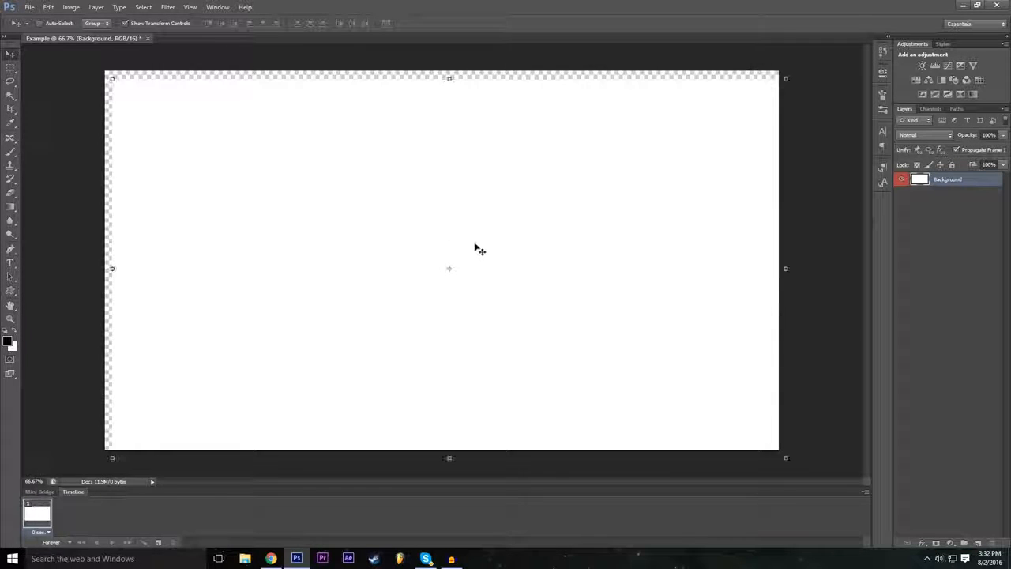
click(48, 7)
click(75, 39)
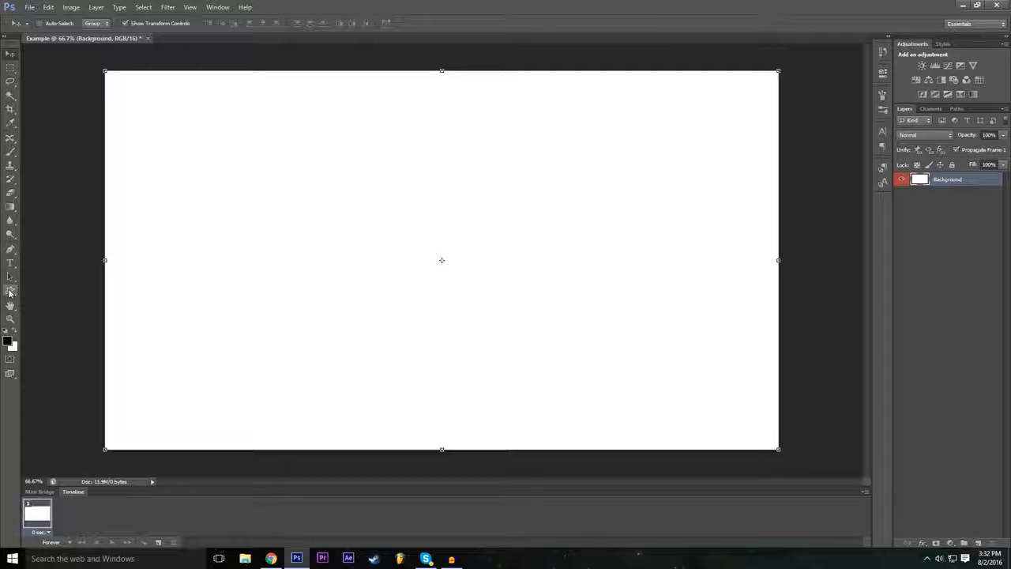
Draw a white rectangle about 665 × 365 px in the upper-left part of the canvas and keep its layer selected
click(10, 292)
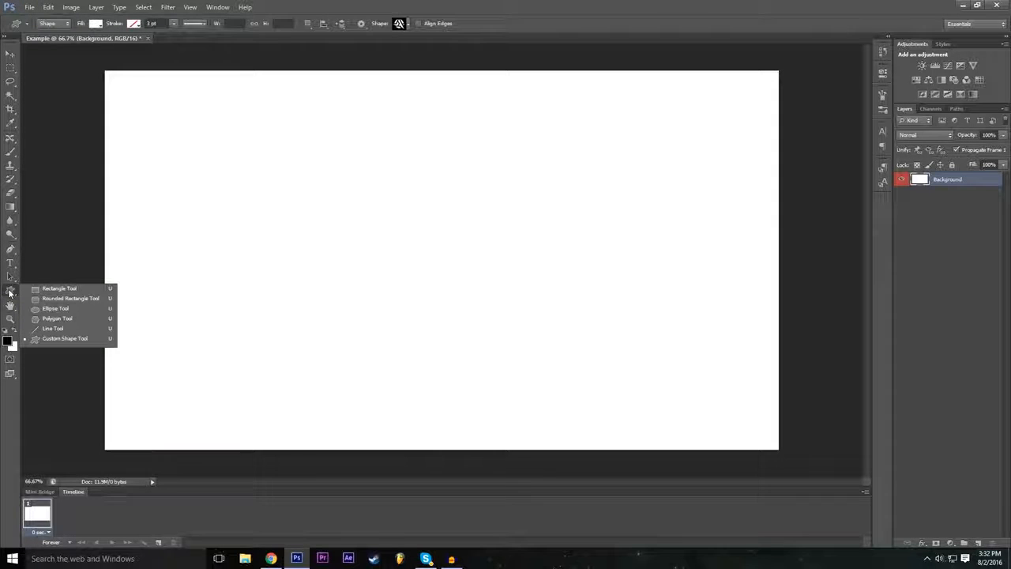
click(79, 290)
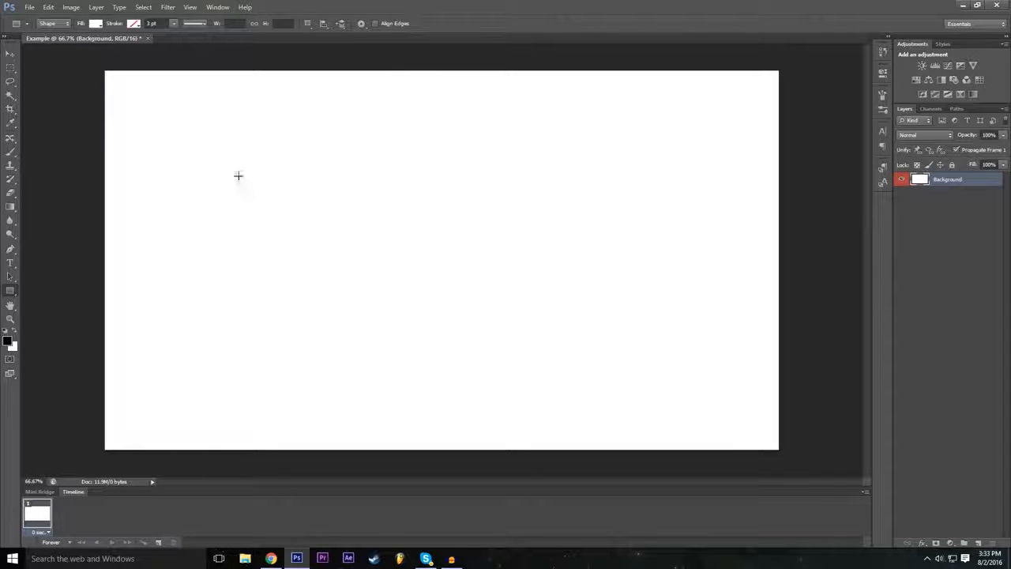
drag(185, 154, 418, 282)
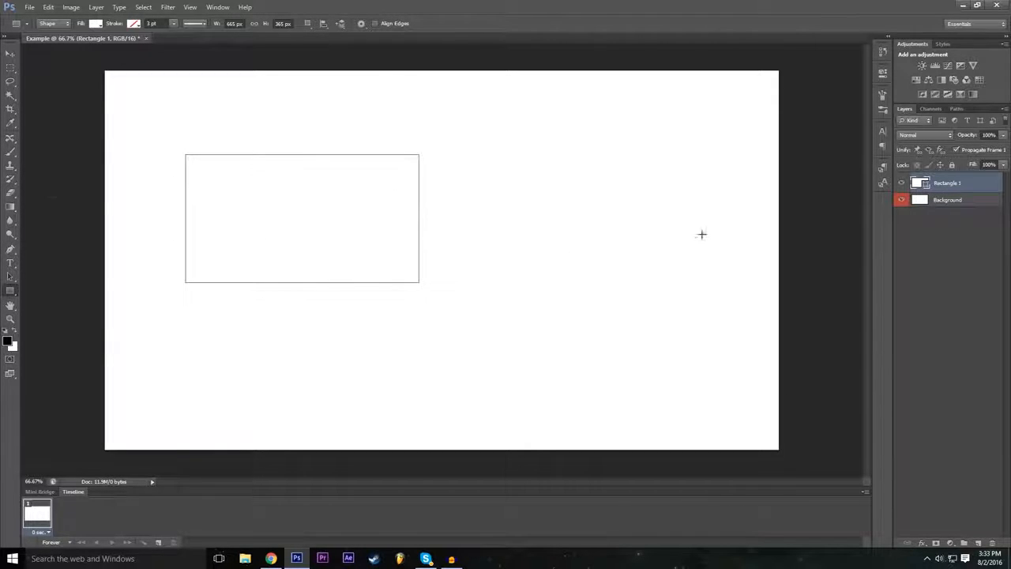
click(948, 201)
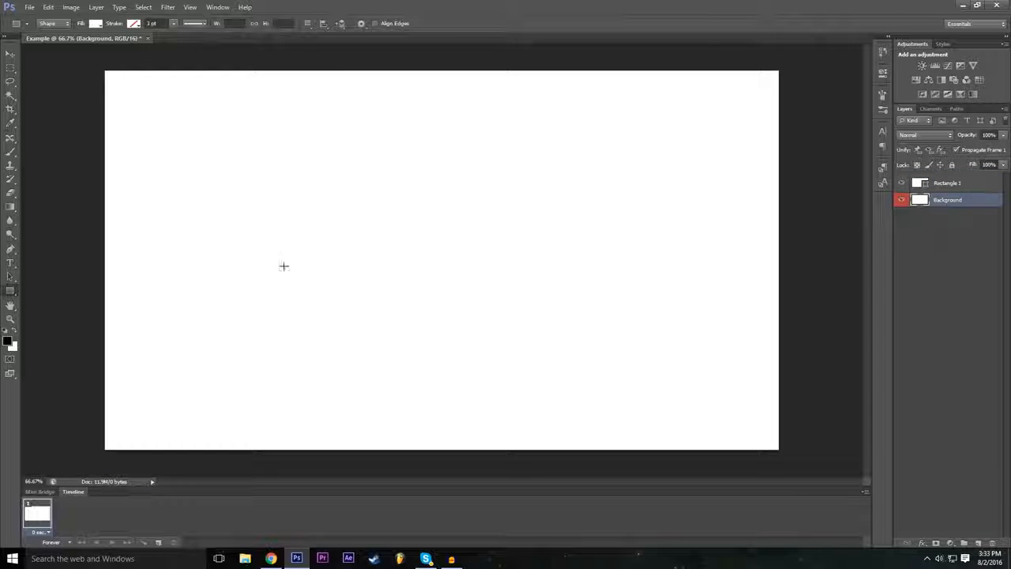
click(952, 184)
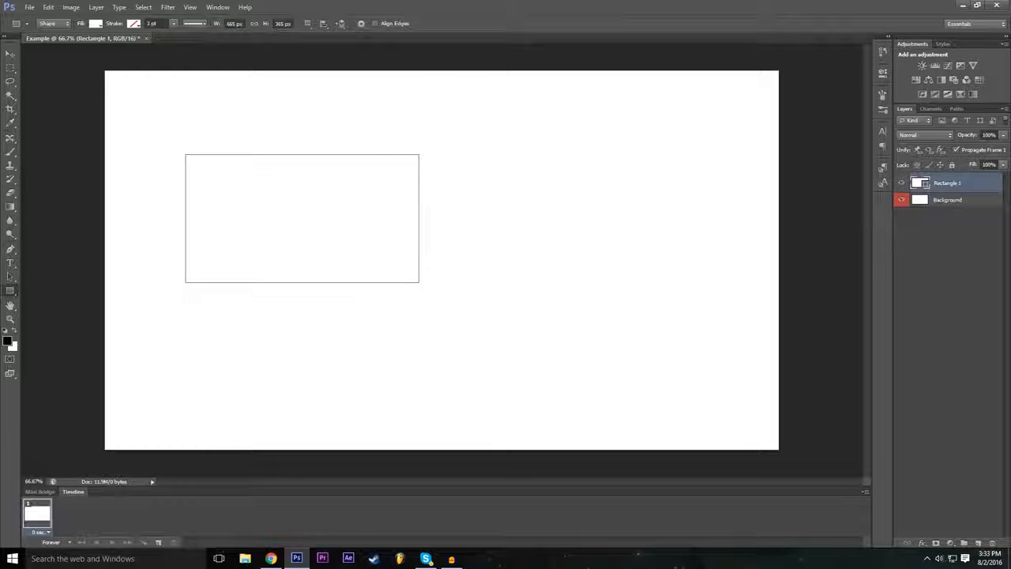
Try gray, black and red fill swatches on the rectangle and settle on a very dark gray fill
click(96, 24)
click(89, 86)
click(122, 87)
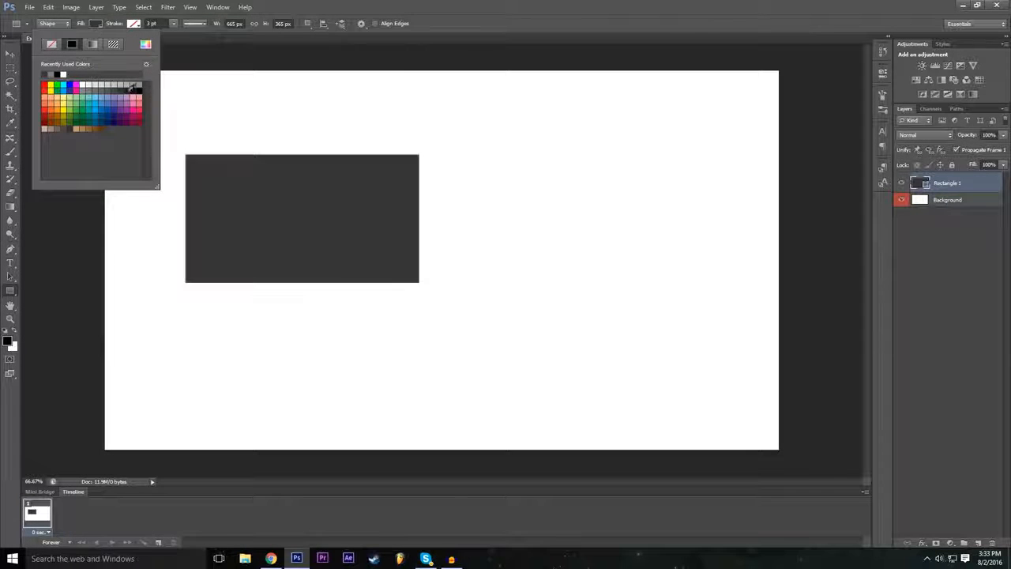
click(140, 86)
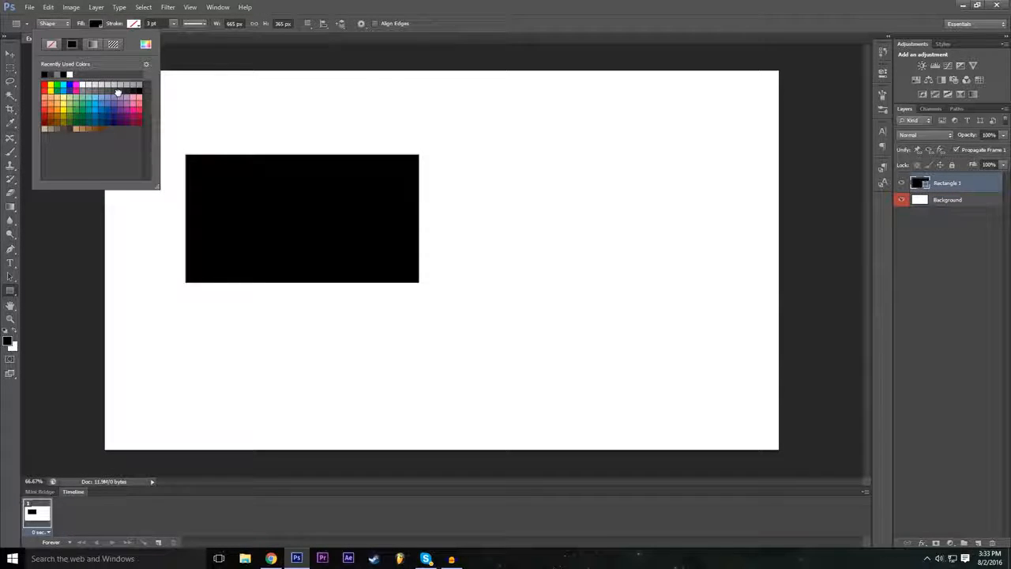
click(127, 89)
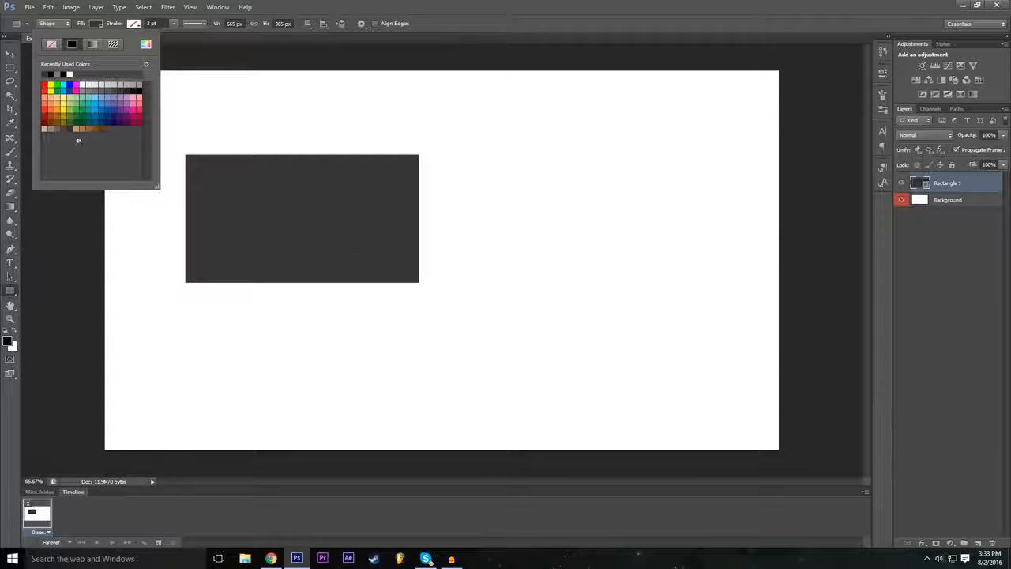
click(48, 109)
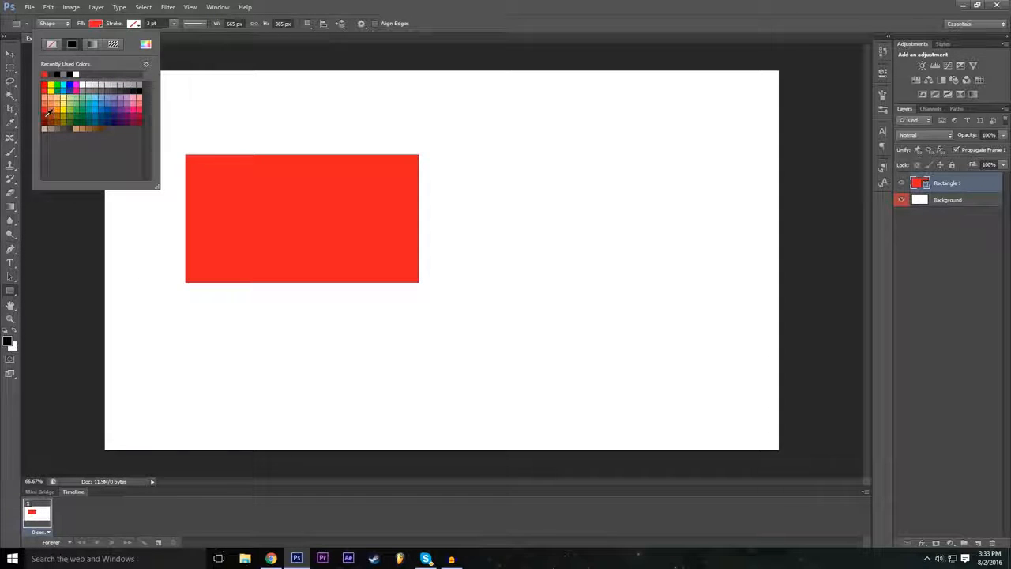
click(48, 115)
click(48, 107)
click(125, 92)
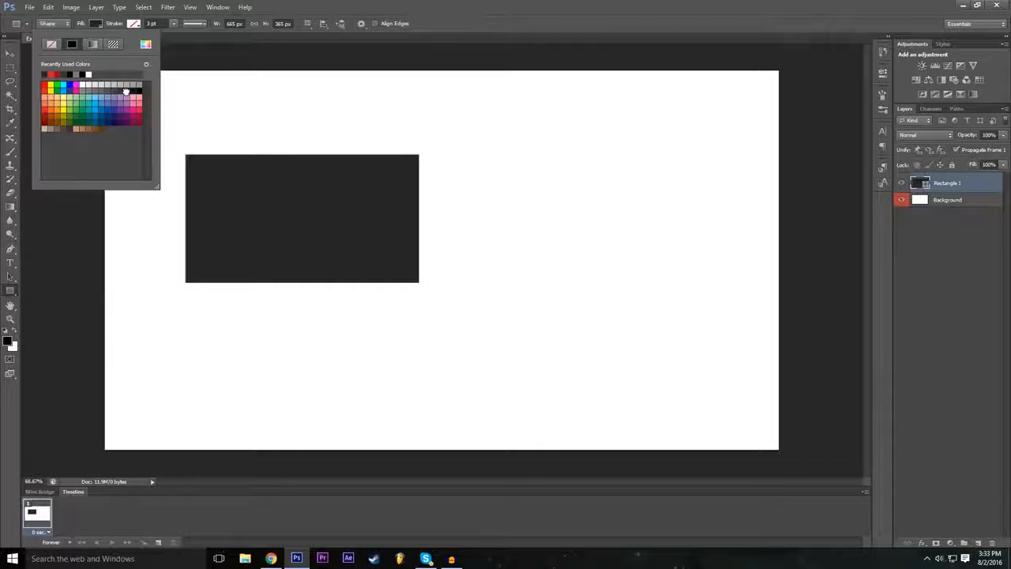
click(687, 5)
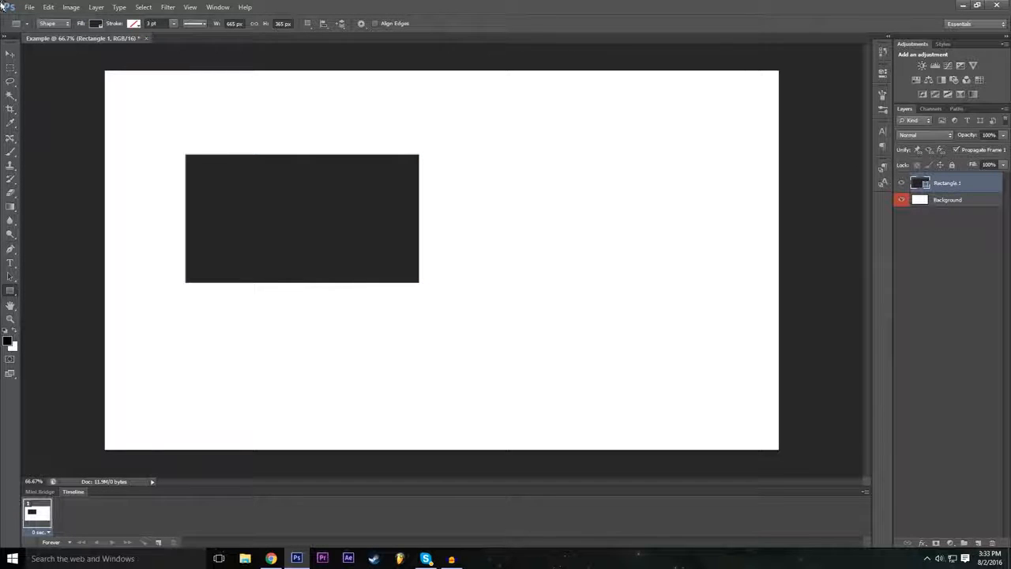
Move the rectangle around the canvas with the Move tool and place it near the center
click(10, 53)
drag(335, 184, 464, 217)
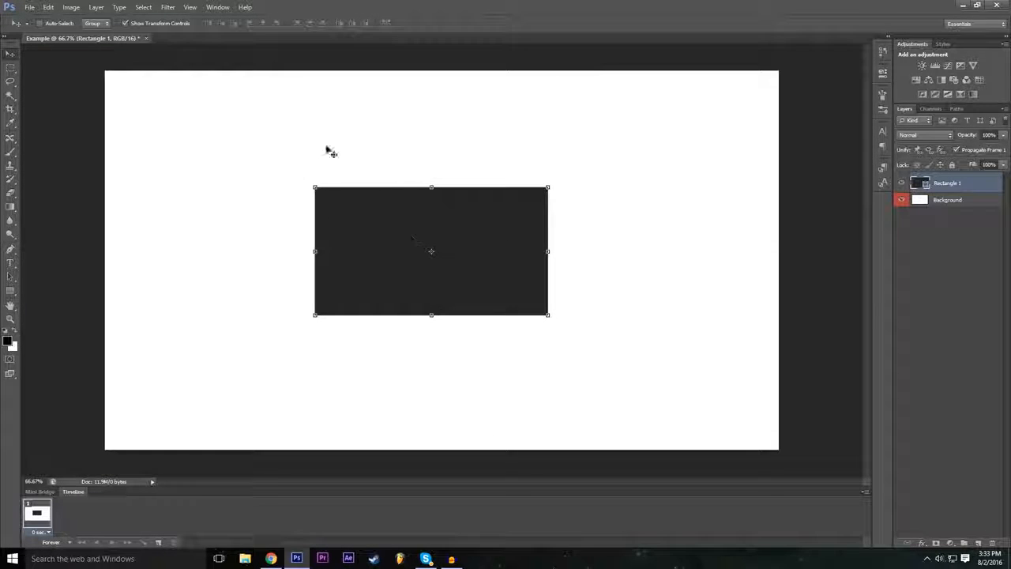
mouse_move(445, 251)
mouse_down()
mouse_move(444, 221)
mouse_move(450, 278)
mouse_move(359, 288)
mouse_move(460, 265)
mouse_move(439, 254)
mouse_up()
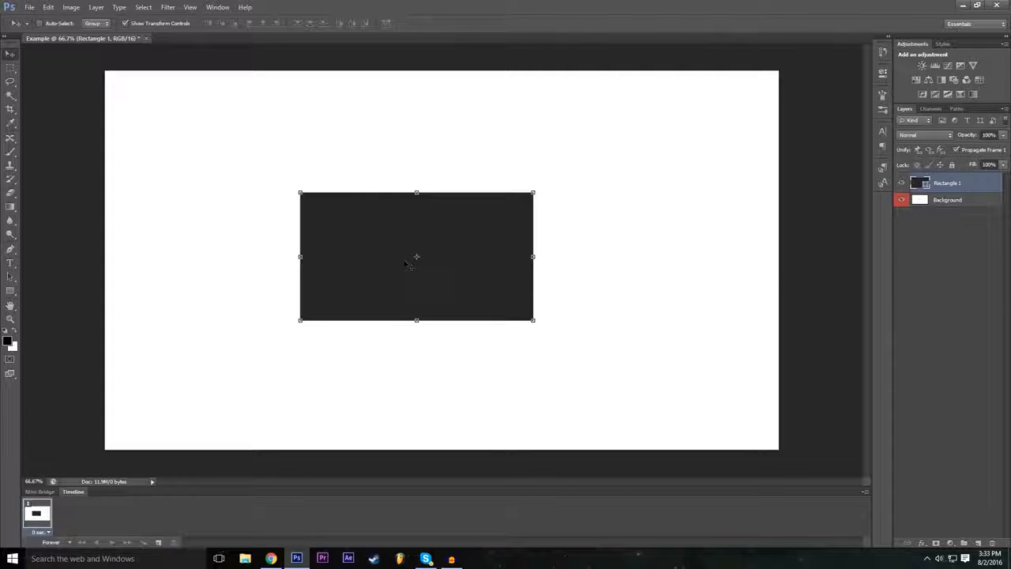
drag(405, 224, 420, 194)
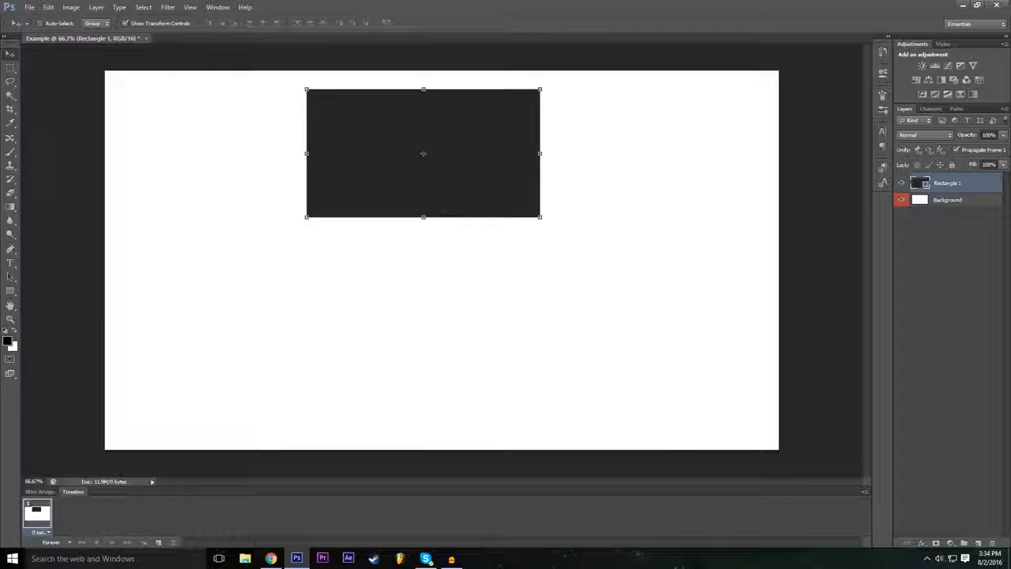
drag(423, 151, 323, 246)
drag(388, 257, 510, 384)
drag(507, 339, 552, 347)
drag(482, 383, 477, 346)
drag(457, 307, 424, 284)
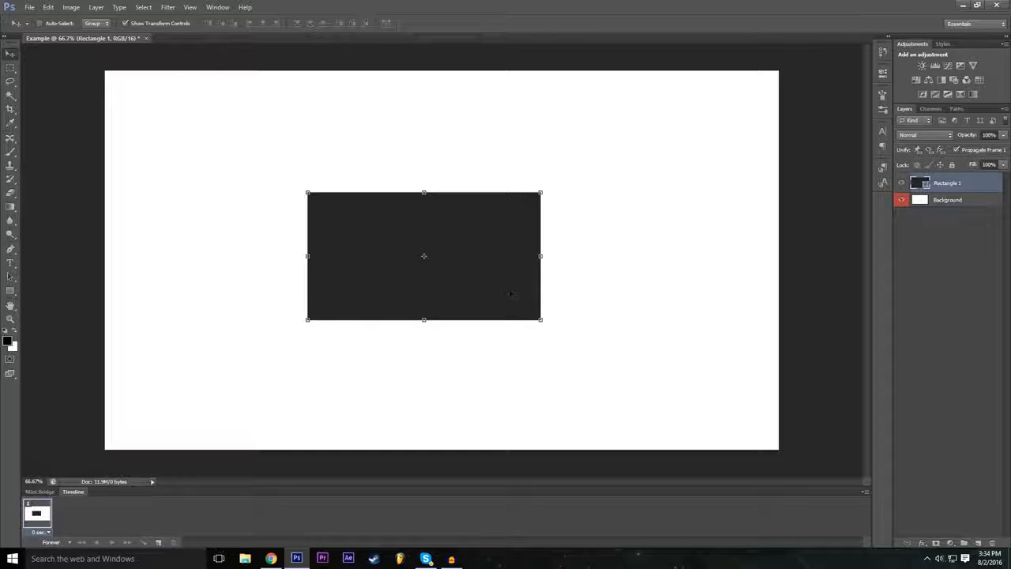
Start a Free Transform on the rectangle and rotate it back and forth, both freehand and by adjusting the rotation angle
key(ctrl+t)
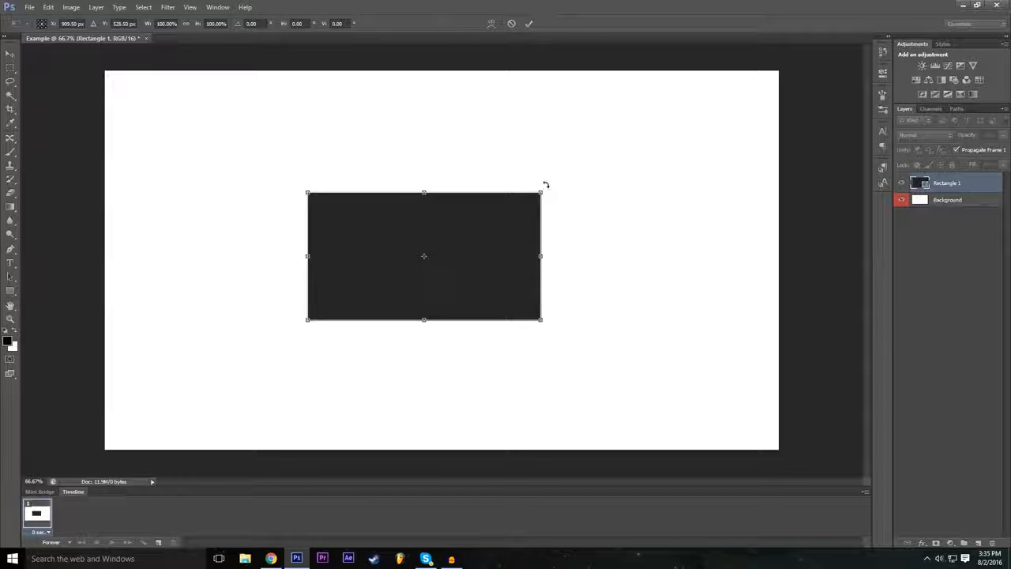
drag(542, 181, 554, 134)
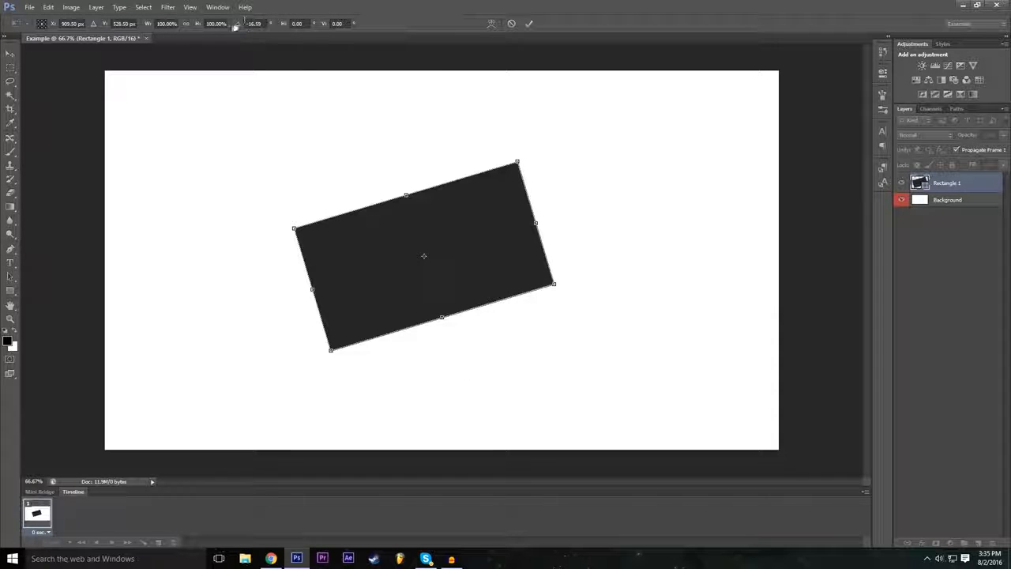
drag(238, 27, 991, 210)
drag(240, 28, 340, 34)
mouse_move(566, 181)
mouse_down()
mouse_move(569, 171)
mouse_move(567, 181)
mouse_up()
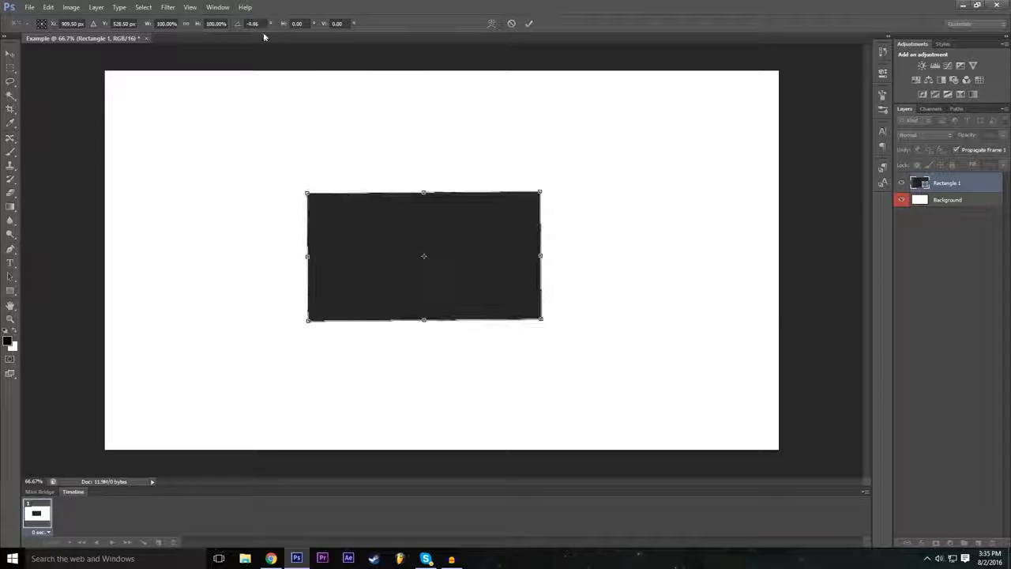
drag(241, 32, 473, 109)
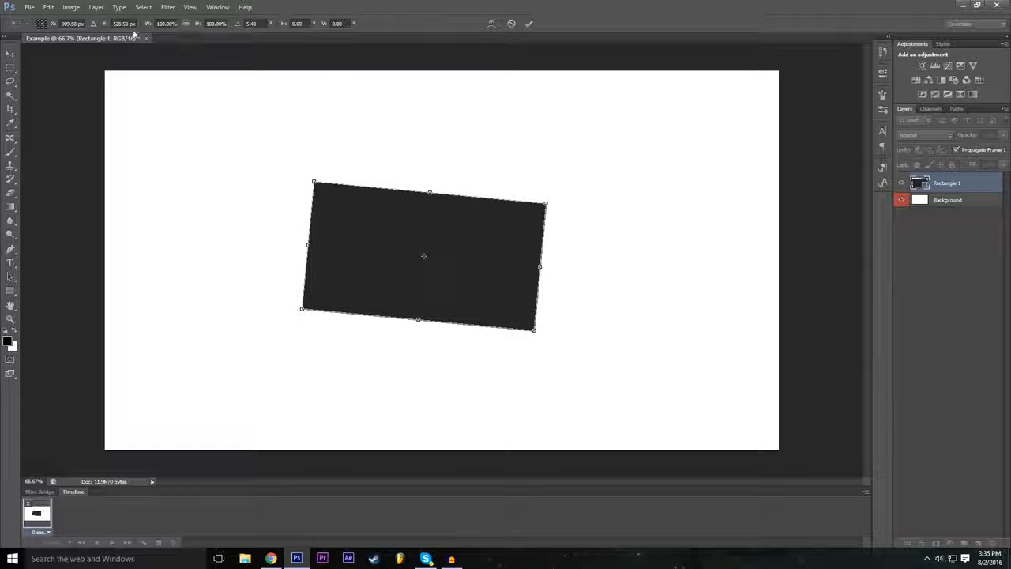
drag(242, 30, 31, 166)
Set the rectangle's rotation angle to 0°
double_click(252, 24)
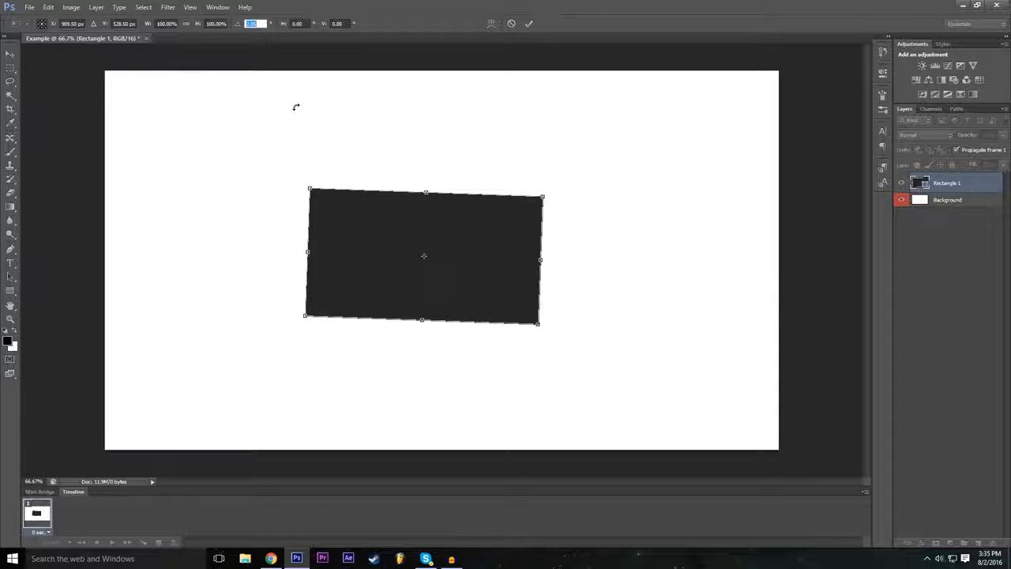
text(0)
key(Return)
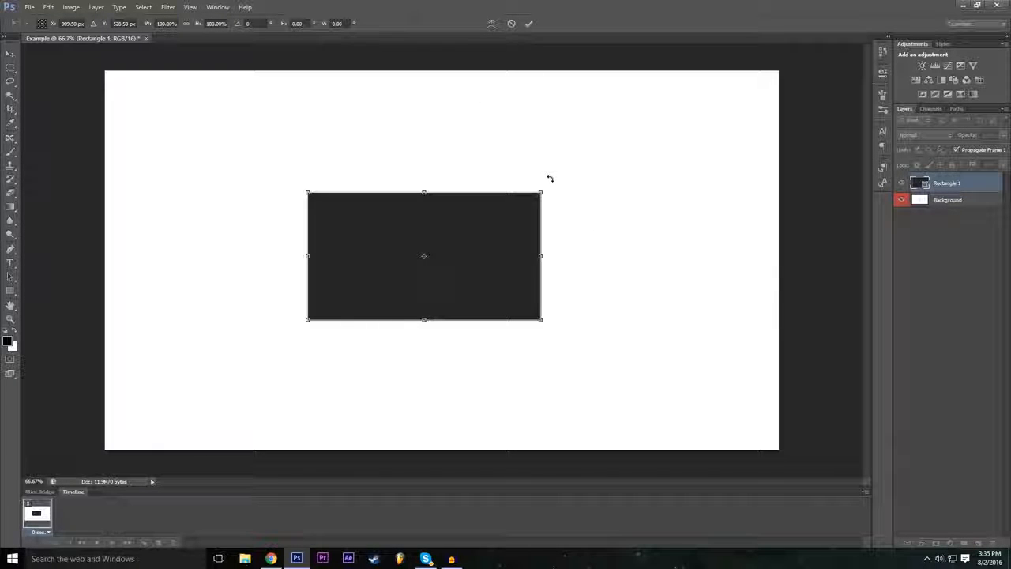
Rotate the rectangle about 49°, stretch it to about 137% width and 212% height, and cancel the transform
drag(549, 179, 556, 407)
drag(500, 244, 568, 188)
drag(406, 330, 362, 366)
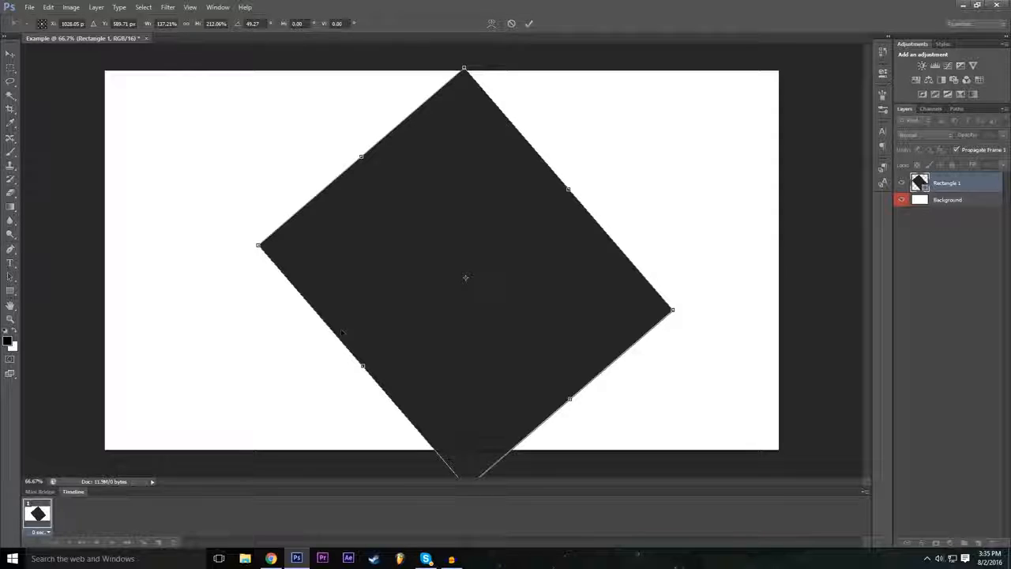
click(510, 24)
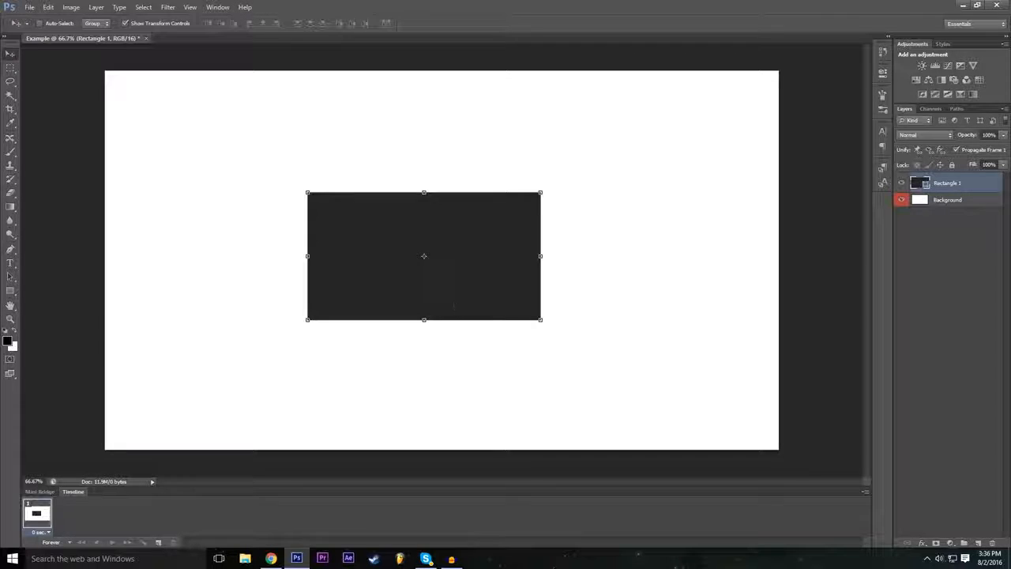
Scale the rectangle to 200% width and 200% height with Free Transform and apply the transform
key(ctrl+t)
click(166, 24)
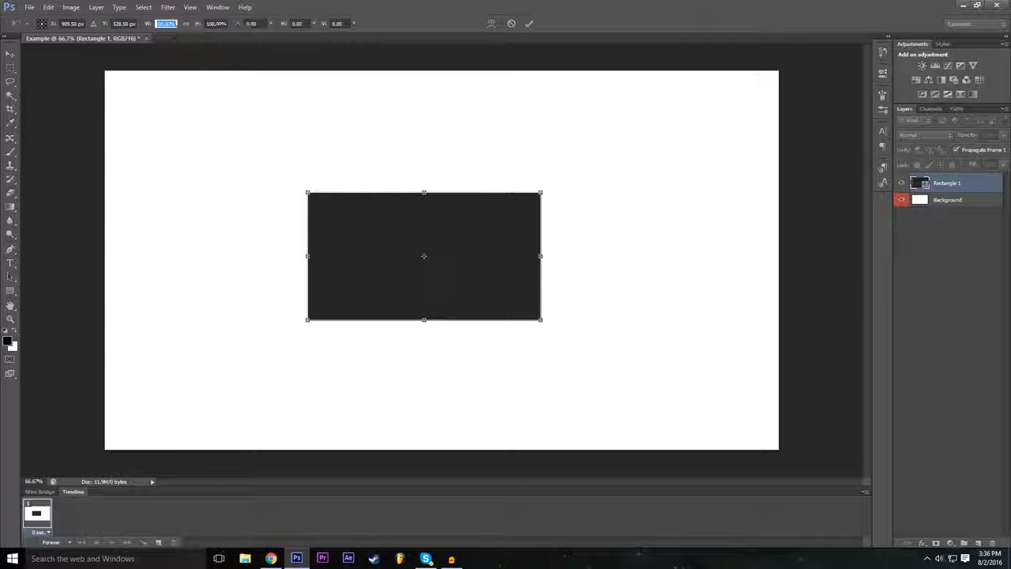
drag(540, 256, 581, 256)
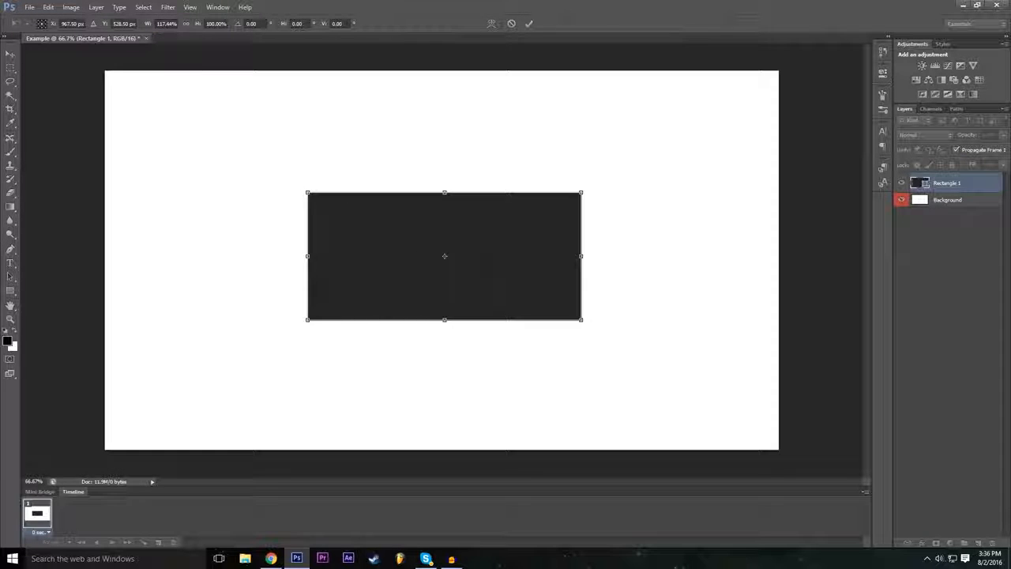
click(168, 24)
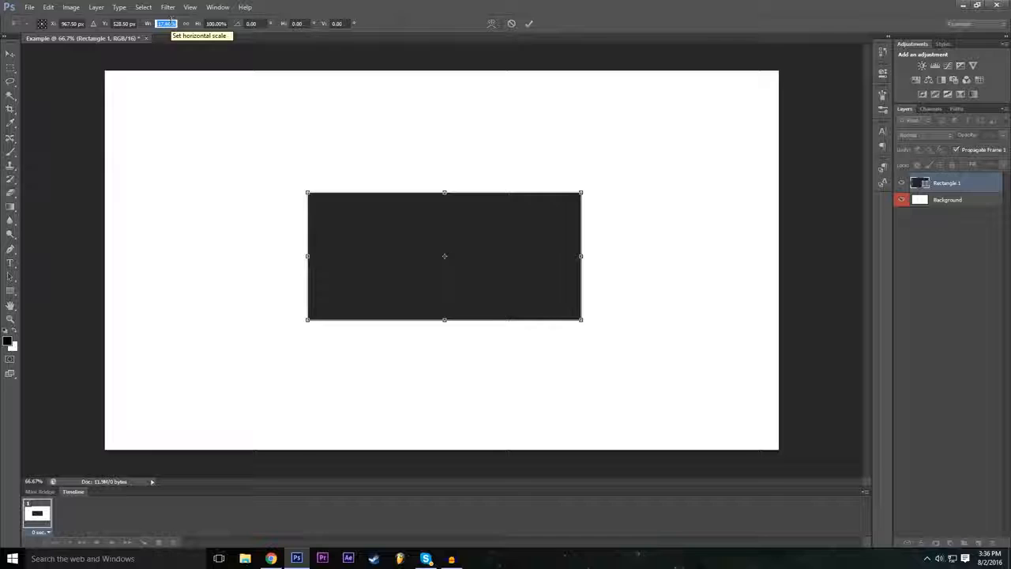
text(200)
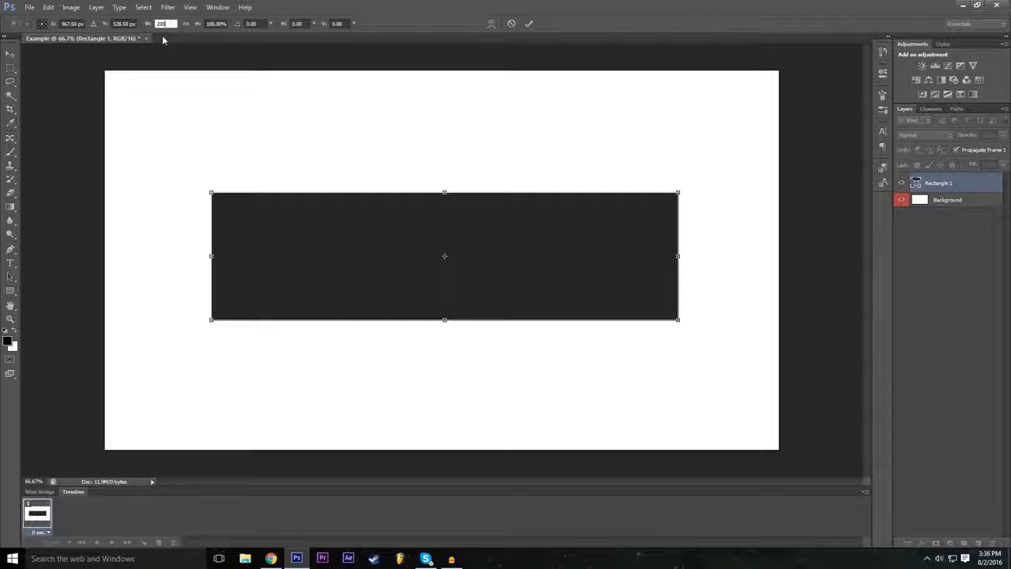
click(213, 24)
text(2)
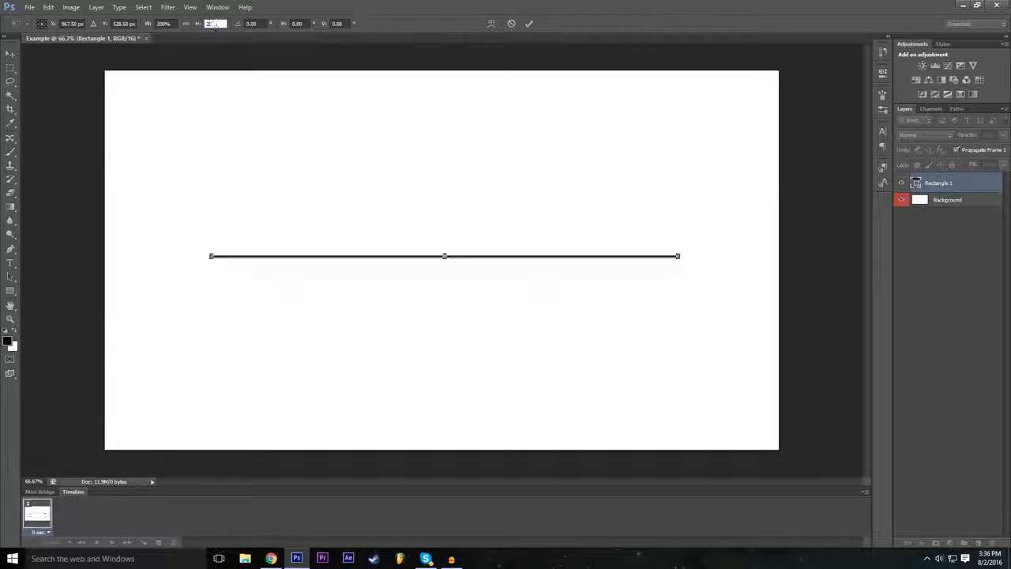
text(00)
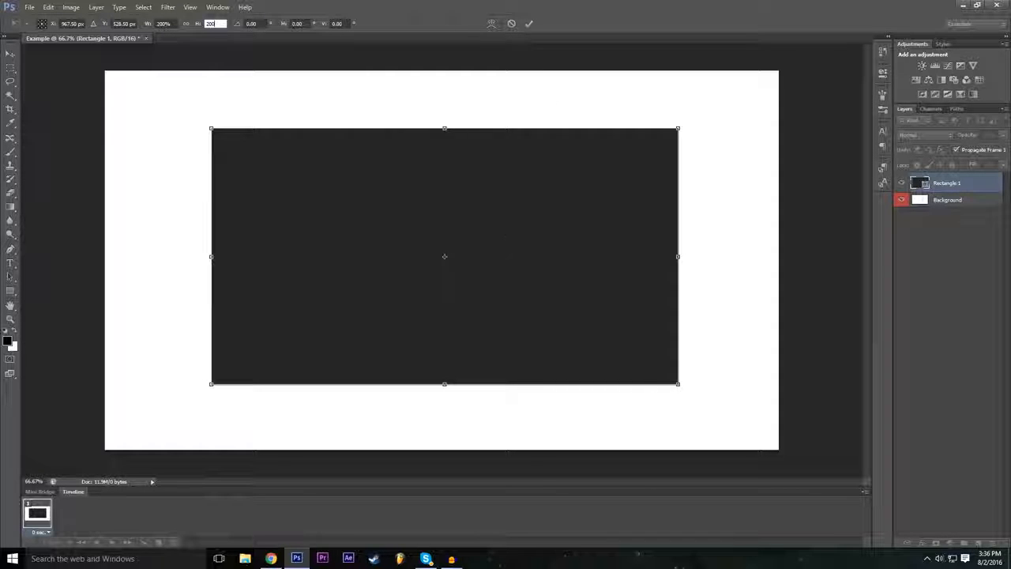
click(528, 23)
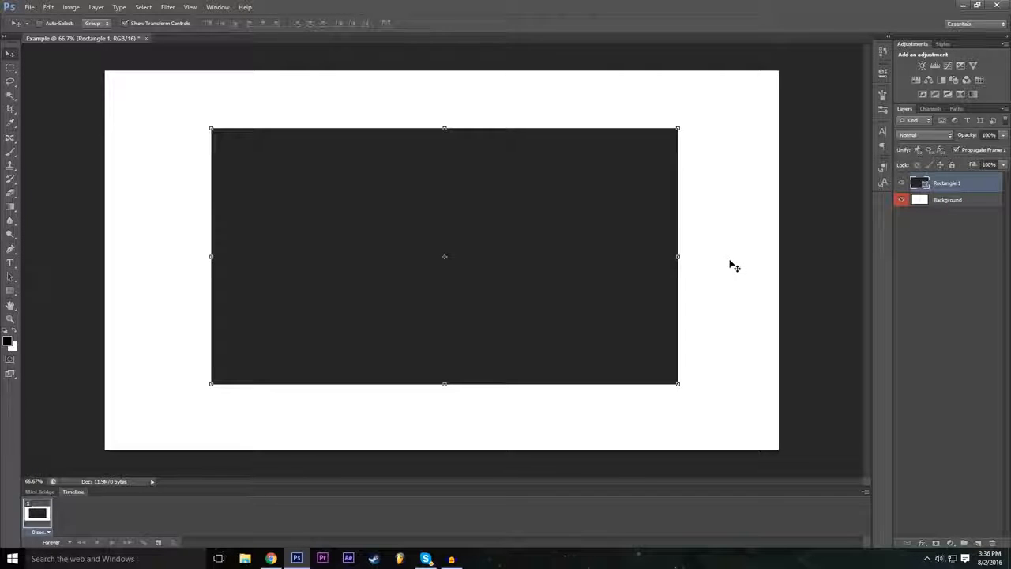
Try squashing the Background layer from its upper edge to about 89% height, and cancel the transform
click(947, 202)
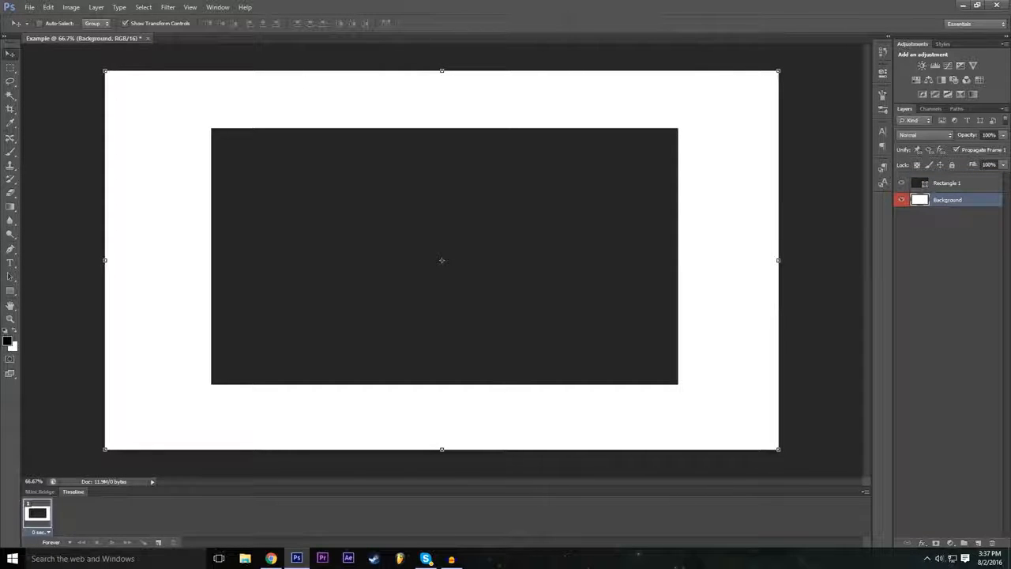
click(441, 72)
drag(441, 72, 441, 111)
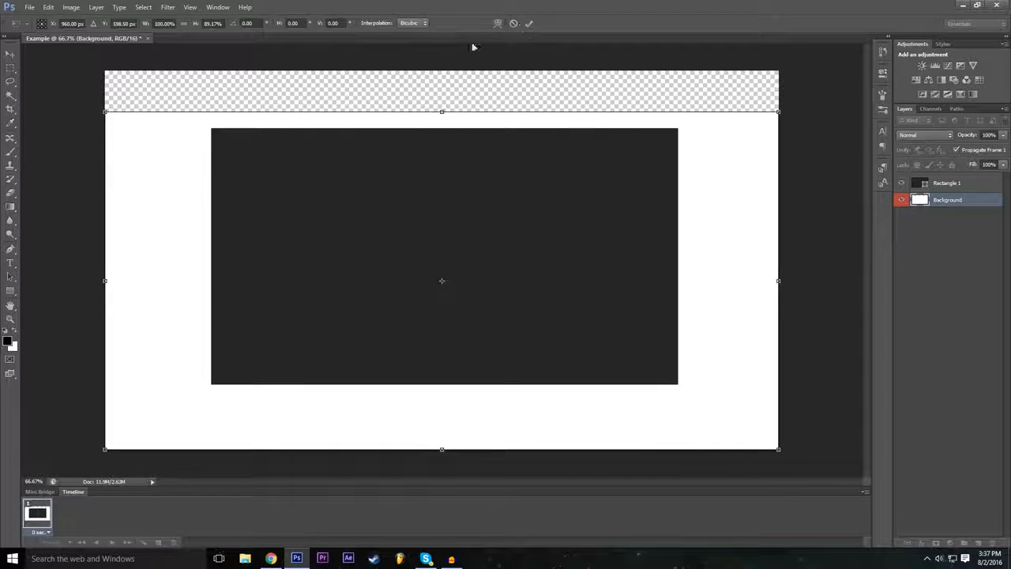
click(515, 24)
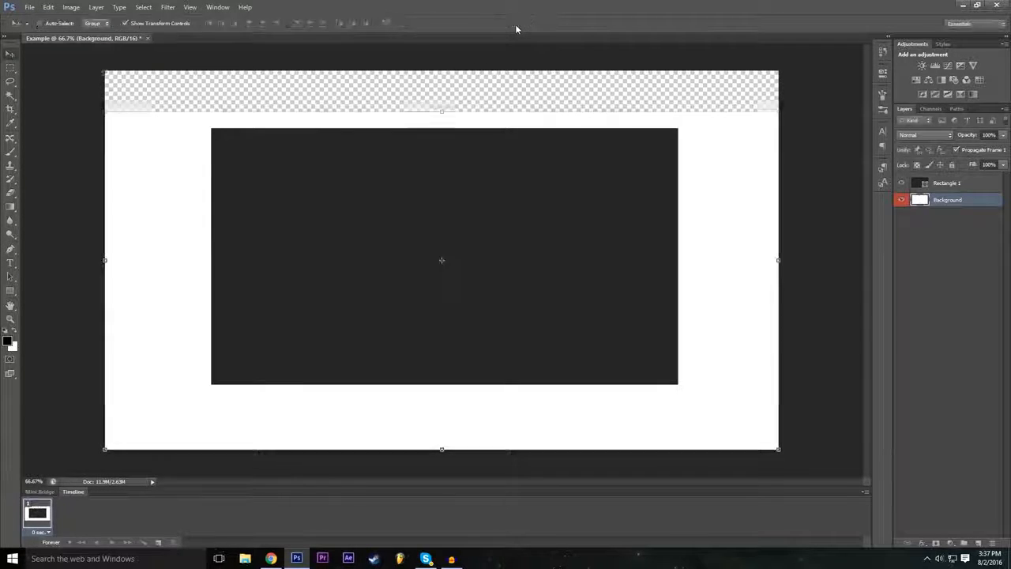
Switch the active layer back and forth between Rectangle 1 and Background, clearing the layer selection once in between
click(965, 187)
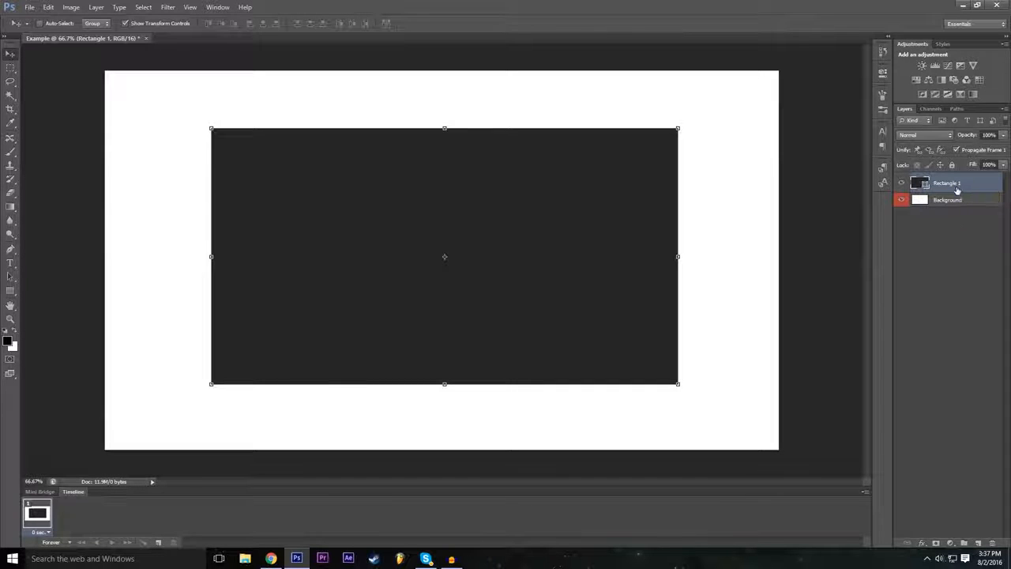
drag(938, 199, 955, 178)
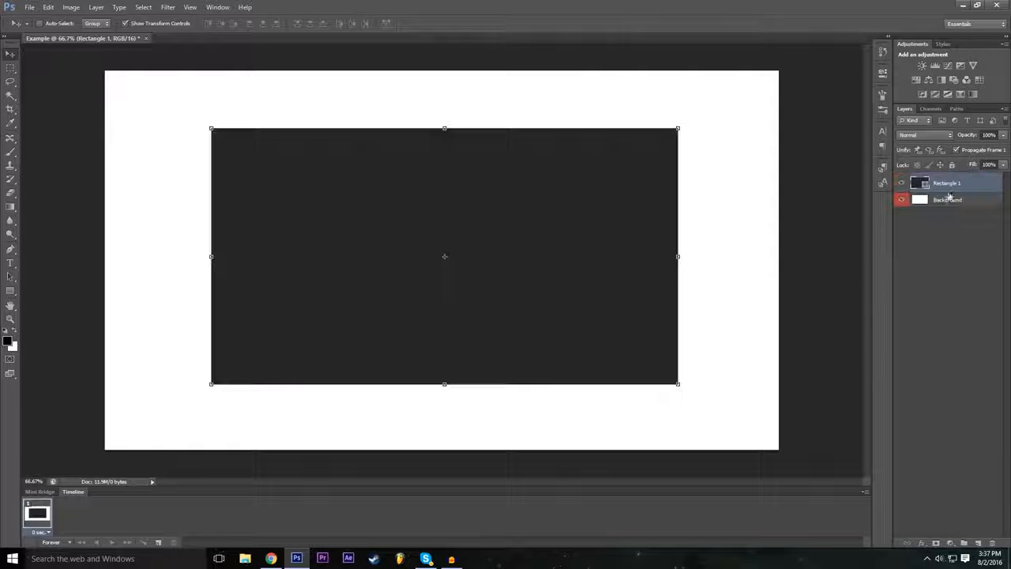
click(951, 201)
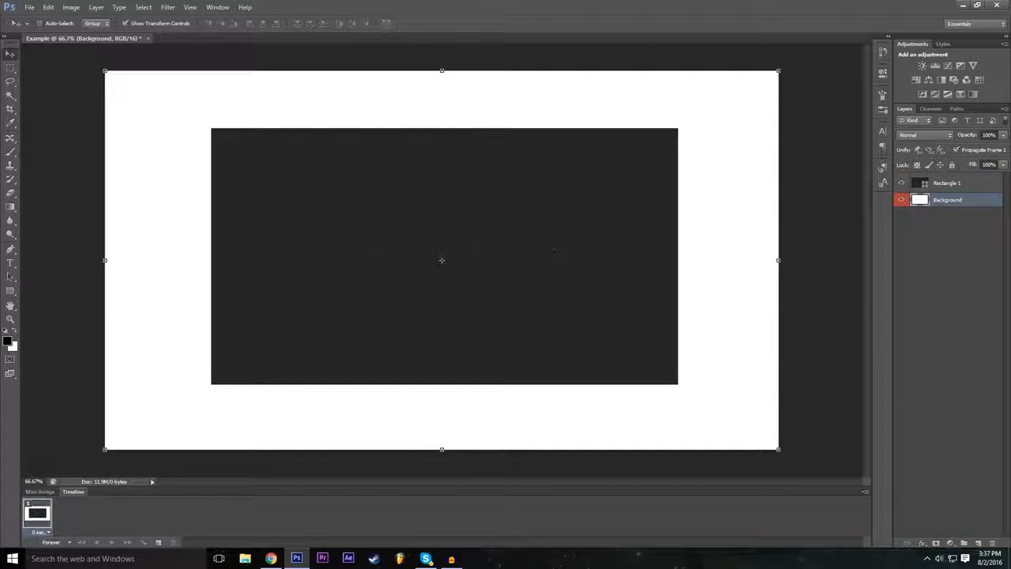
mouse_move(946, 202)
mouse_down()
mouse_move(953, 181)
mouse_move(930, 207)
mouse_up()
click(947, 183)
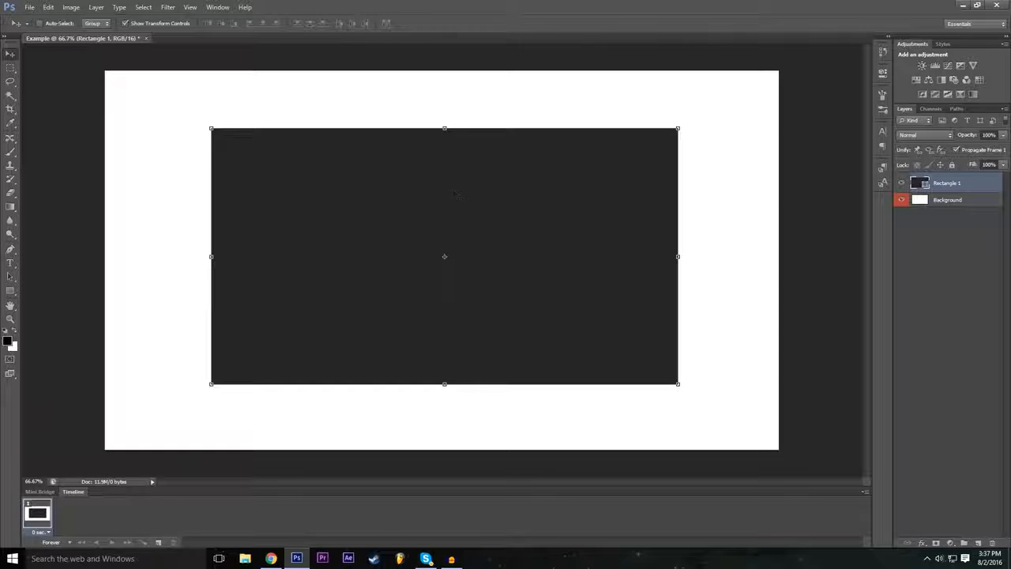
click(956, 201)
click(958, 233)
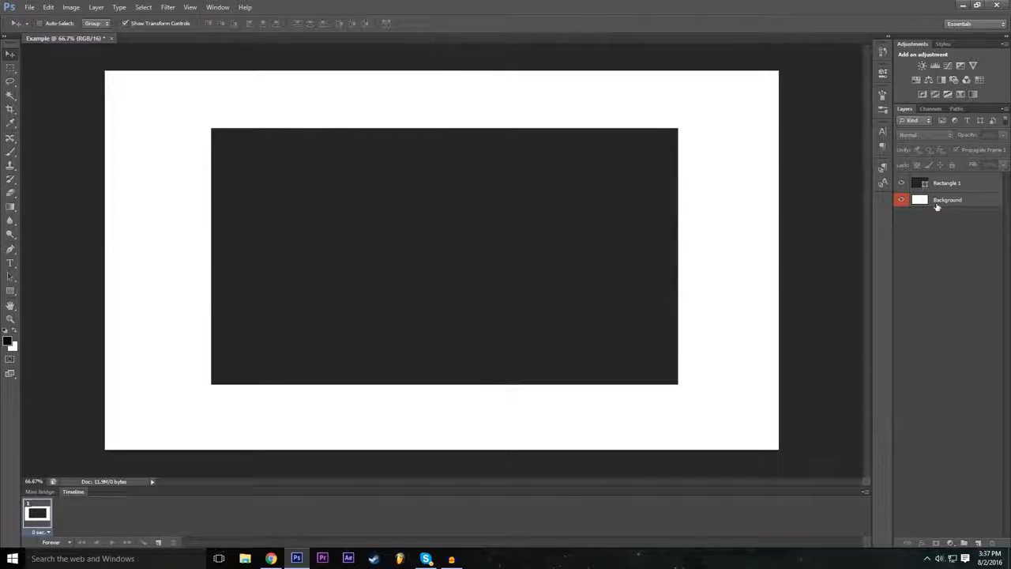
click(936, 203)
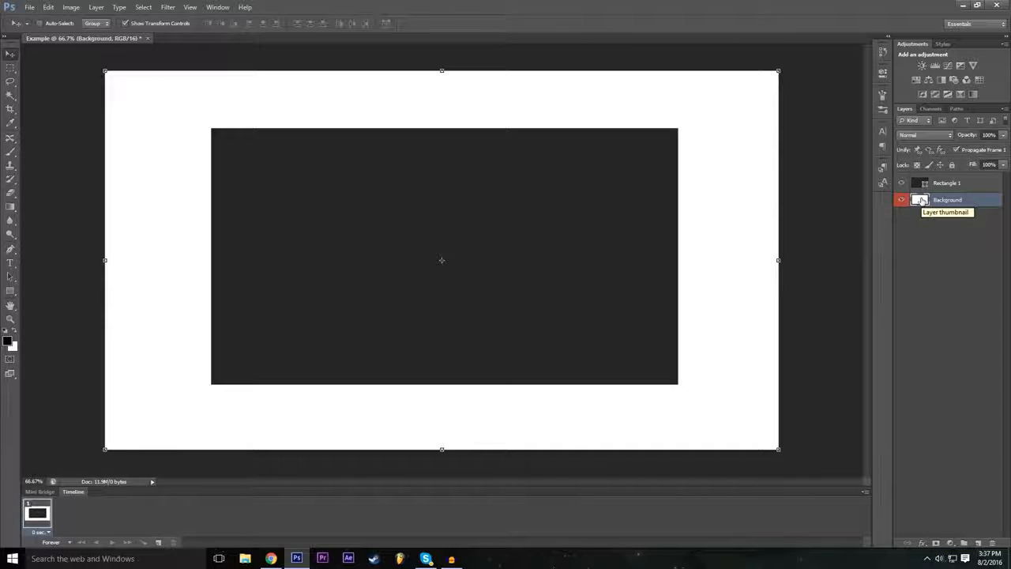
Open the blending options of the Rectangle 1 layer and add a drop shadow with 23% spread and an enlarged size
click(940, 185)
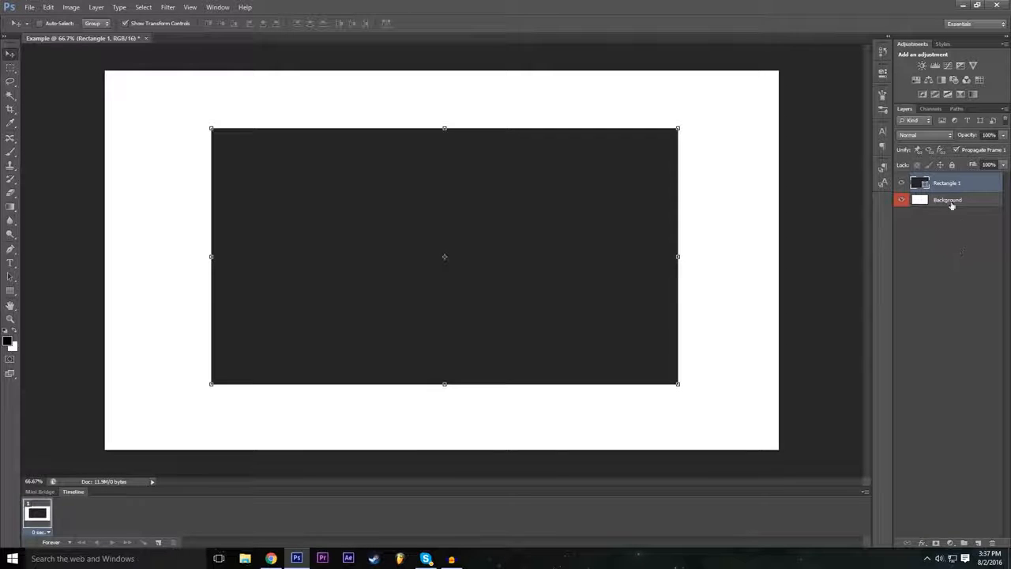
click(921, 544)
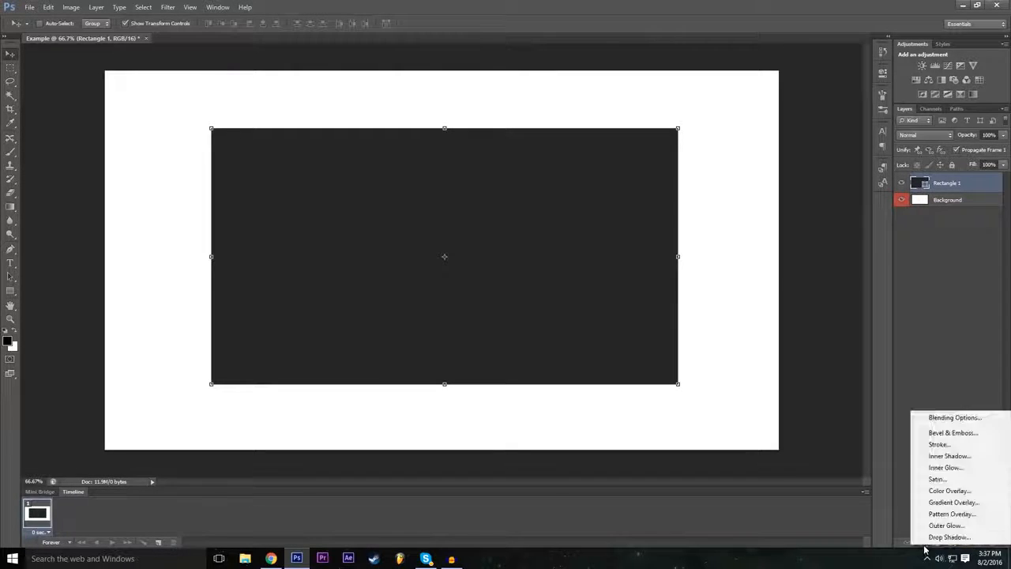
click(930, 424)
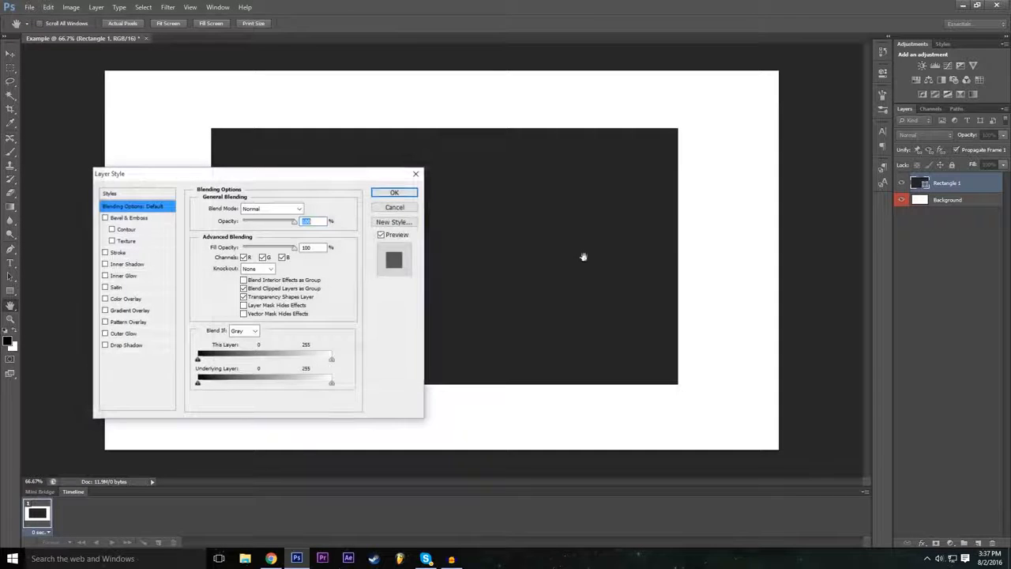
drag(340, 177, 920, 240)
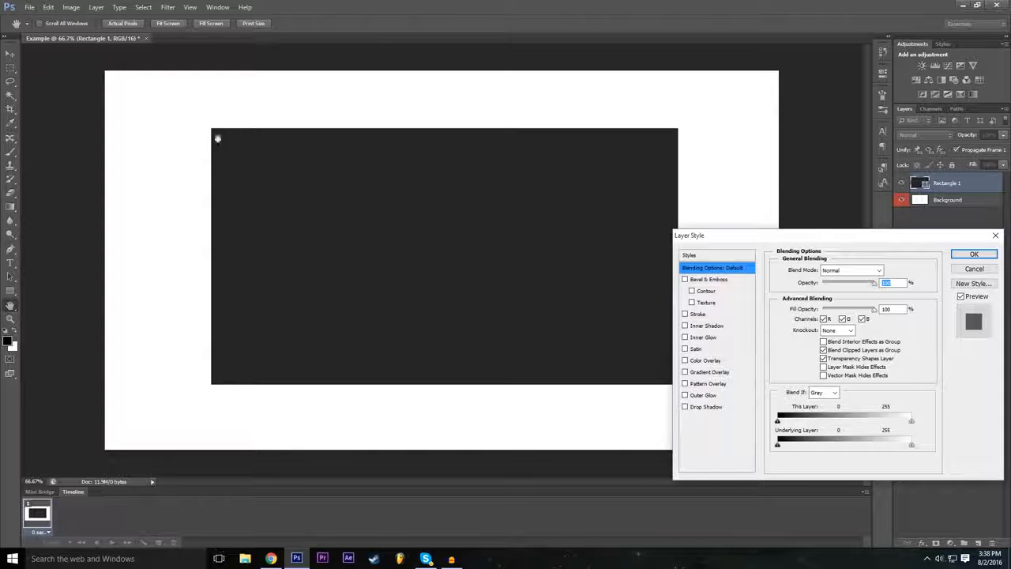
click(699, 407)
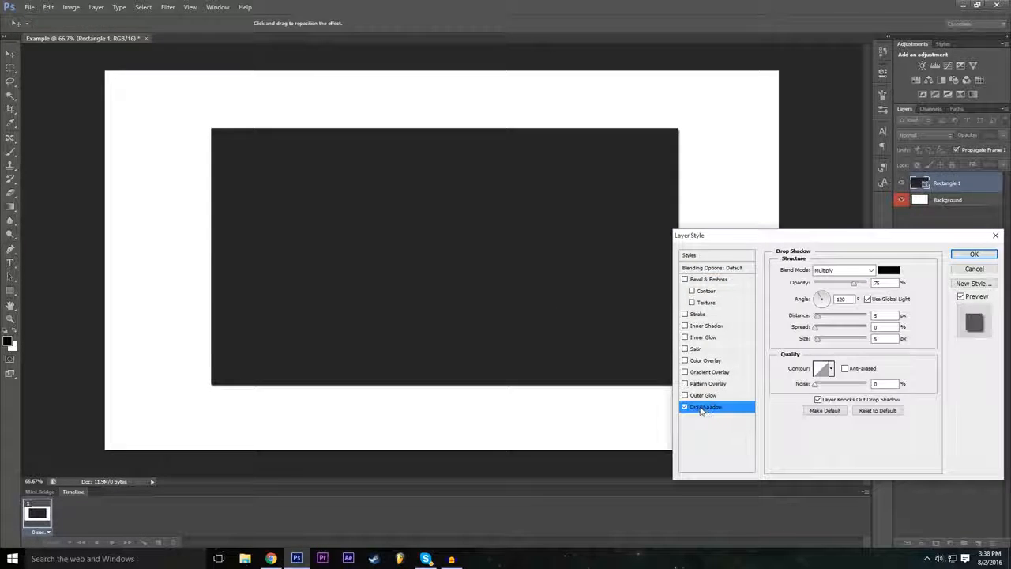
click(686, 408)
click(686, 408)
drag(821, 342, 846, 341)
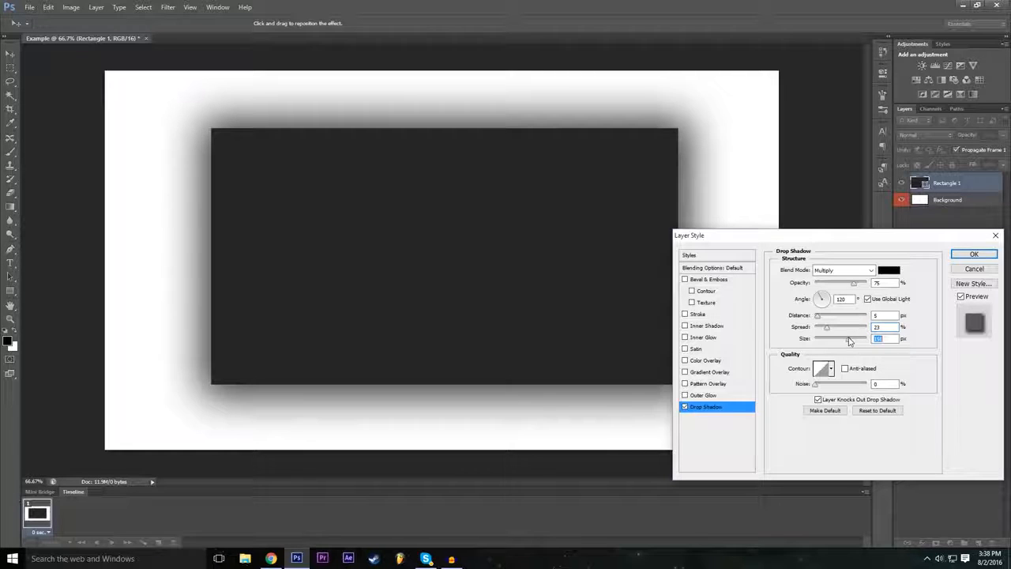
drag(850, 342, 841, 342)
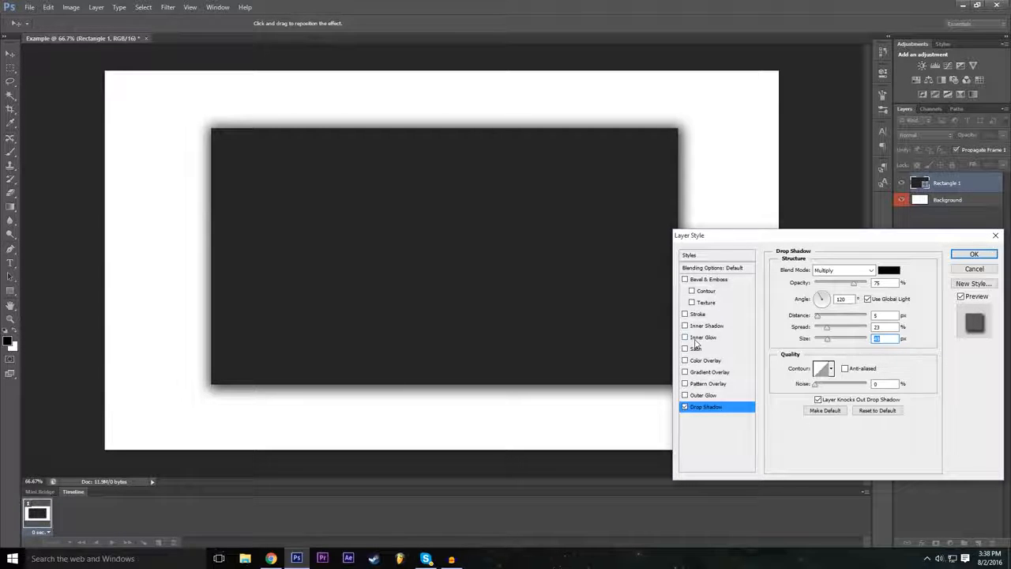
Add a Stroke effect to the rectangle and set its color to pure red (ff0000)
mouse_move(775, 236)
mouse_down()
mouse_move(794, 227)
mouse_move(771, 222)
mouse_move(780, 232)
mouse_up()
click(691, 308)
click(711, 309)
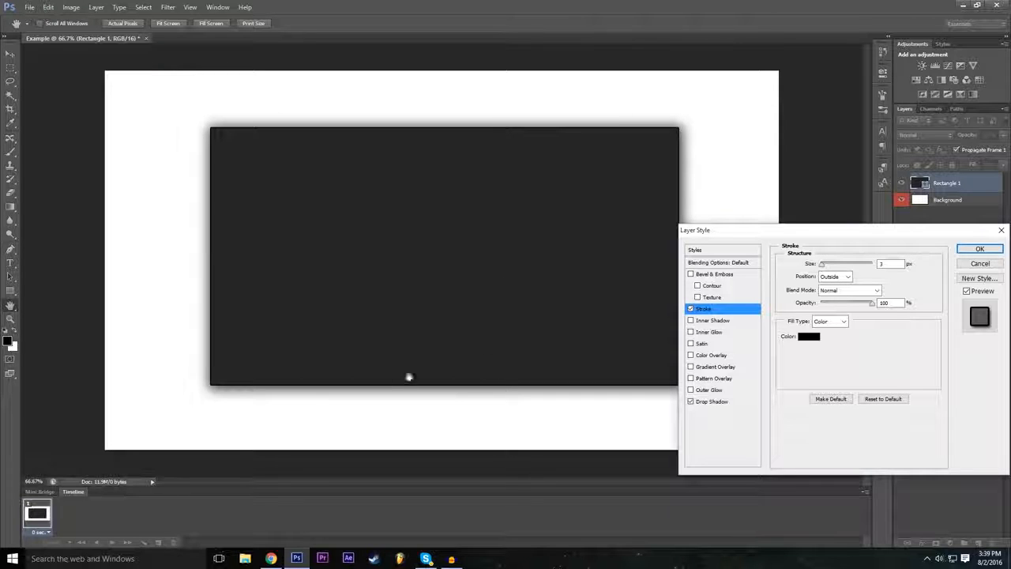
drag(801, 233, 793, 232)
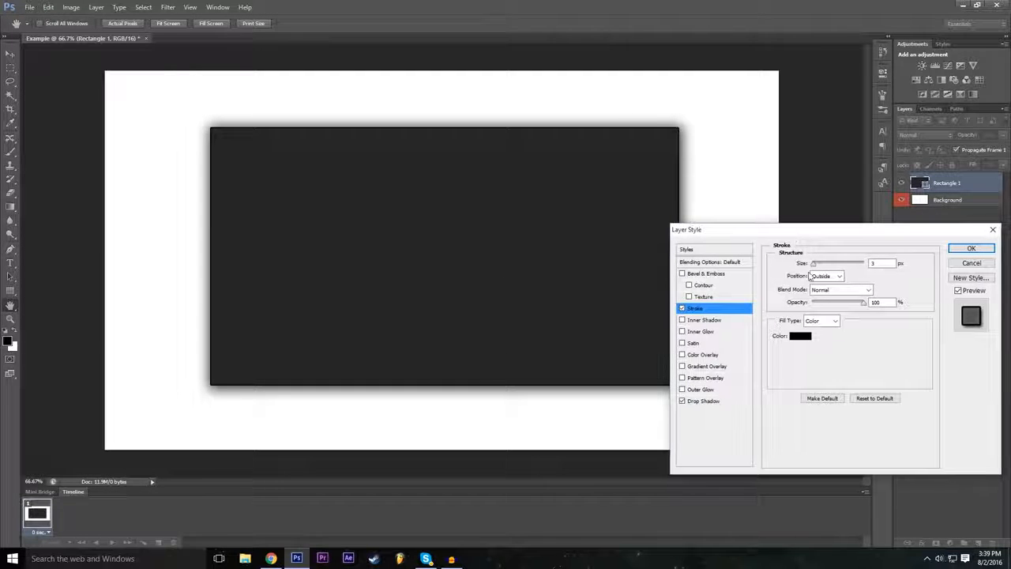
click(802, 337)
text(255)
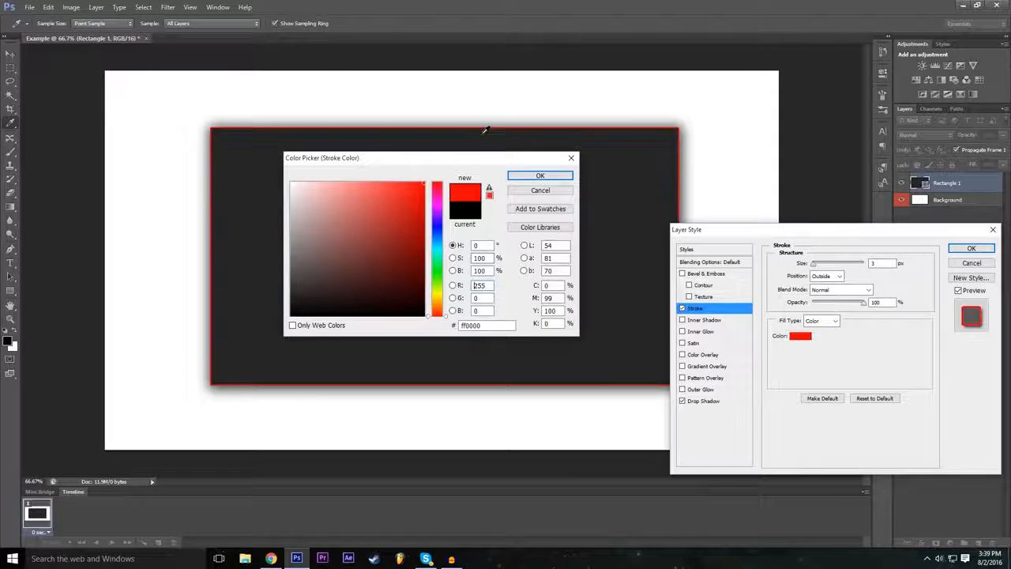
click(540, 174)
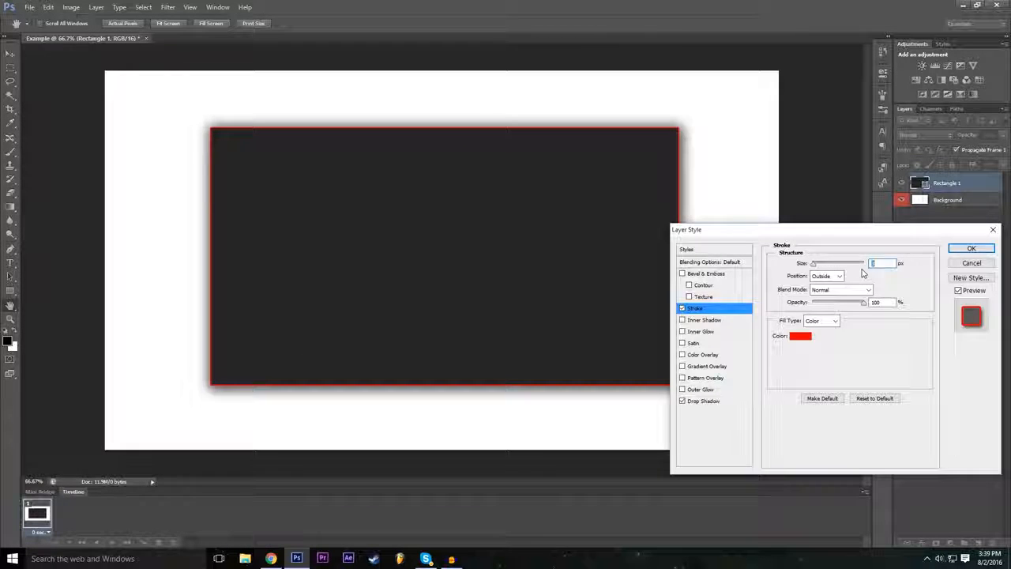
Thicken the rectangle's stroke, setting its size to 10 px
drag(823, 266, 819, 267)
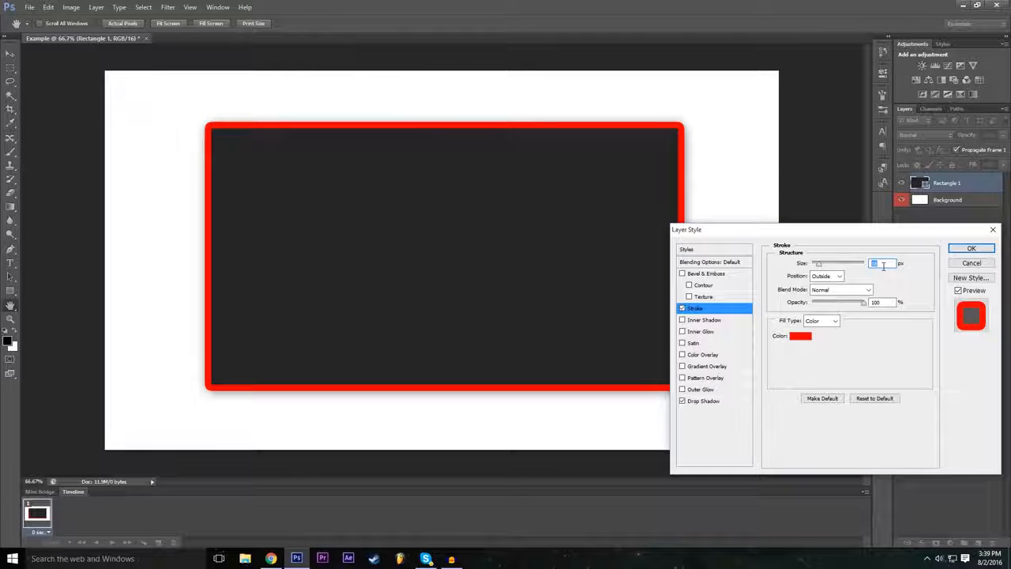
text(10)
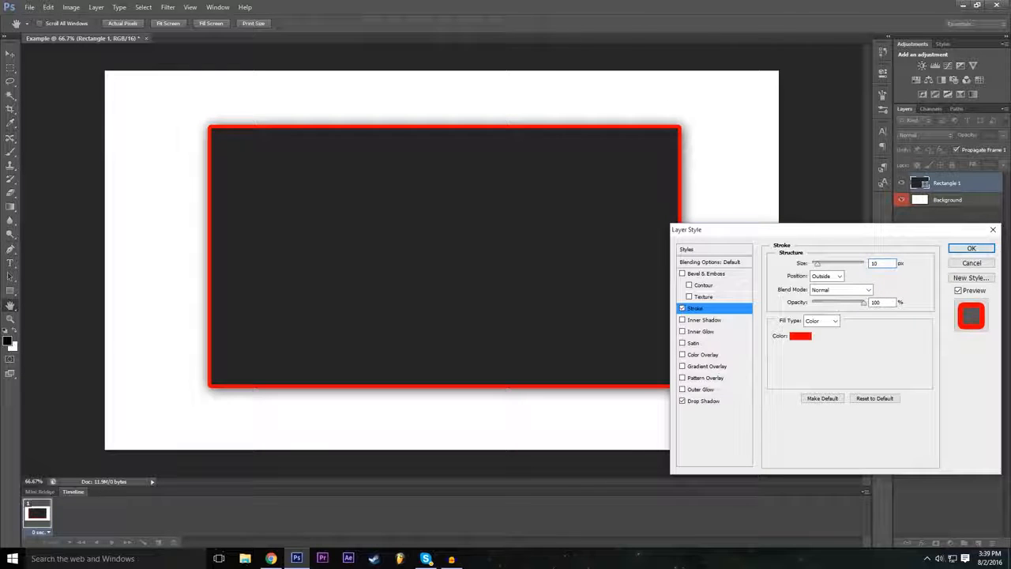
click(882, 364)
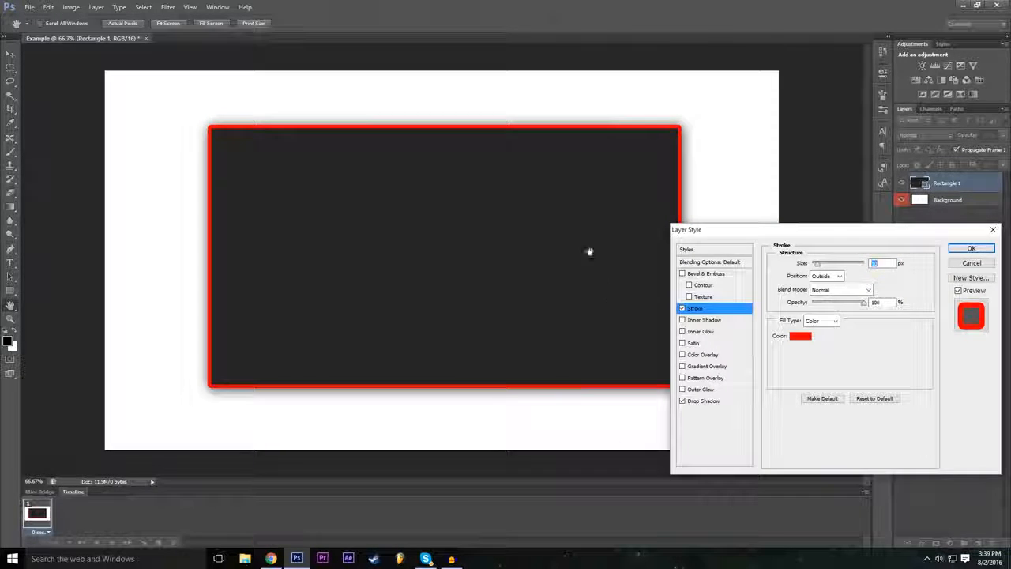
Add a Bevel & Emboss effect to the rectangle with a depth of 286% and an increased size
click(682, 274)
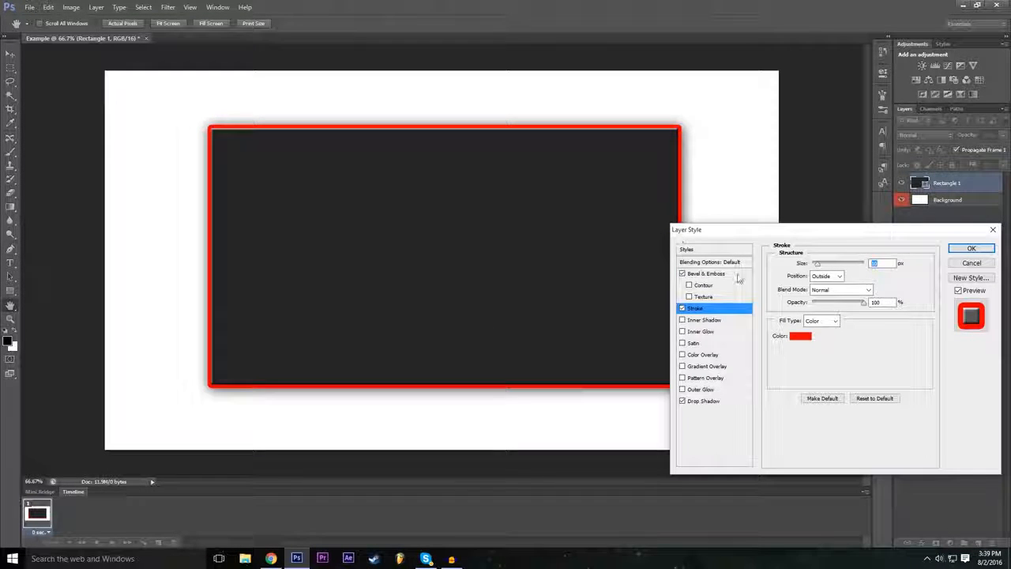
click(705, 273)
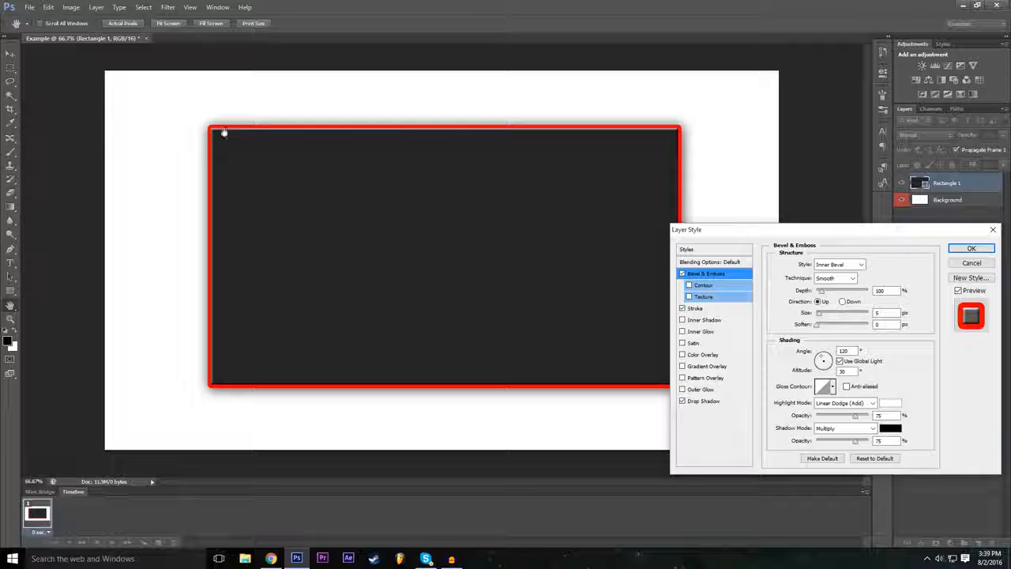
click(683, 274)
click(683, 274)
click(683, 274)
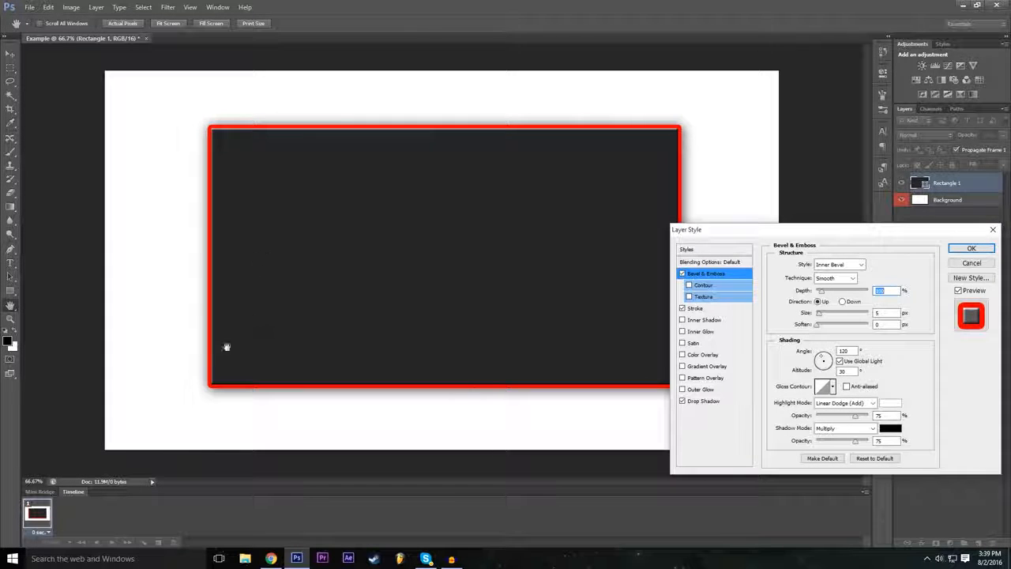
mouse_move(824, 292)
mouse_down()
mouse_move(843, 294)
mouse_move(830, 292)
mouse_up()
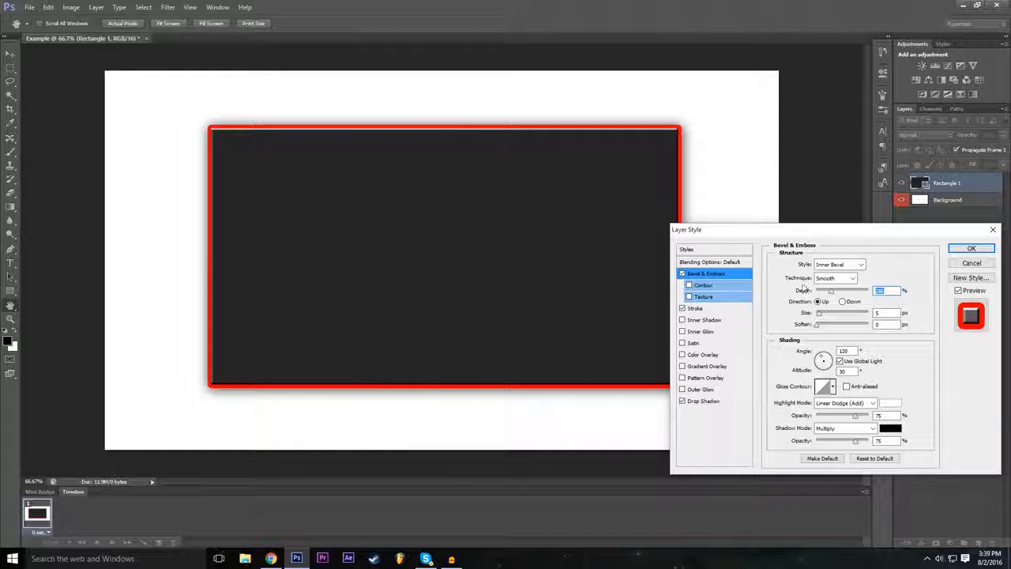
mouse_move(819, 313)
mouse_down()
mouse_move(845, 316)
mouse_move(818, 322)
mouse_move(823, 328)
mouse_up()
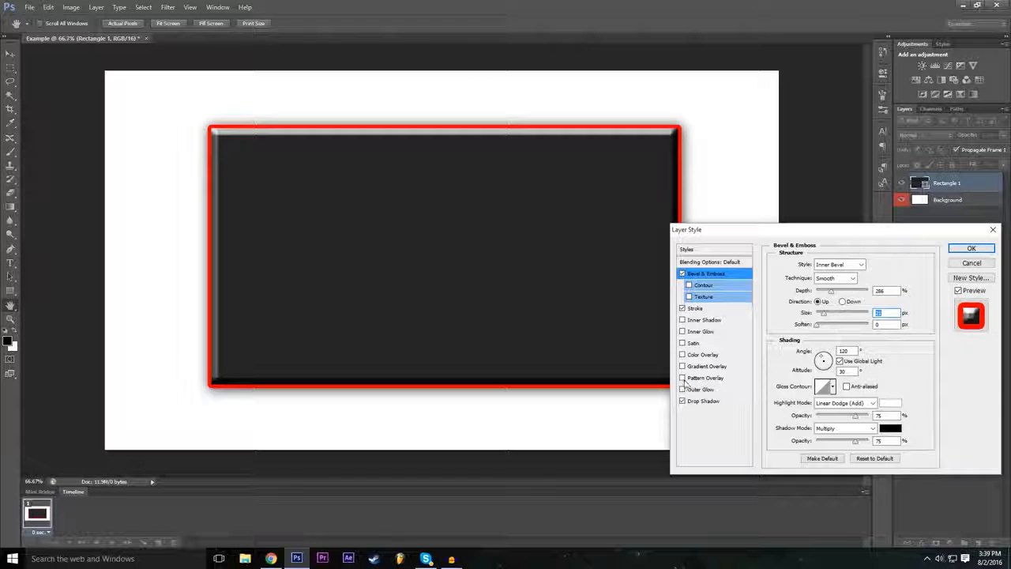
Add a Pattern Overlay effect to the rectangle and preview the available patterns one after another
click(683, 378)
click(705, 377)
click(835, 306)
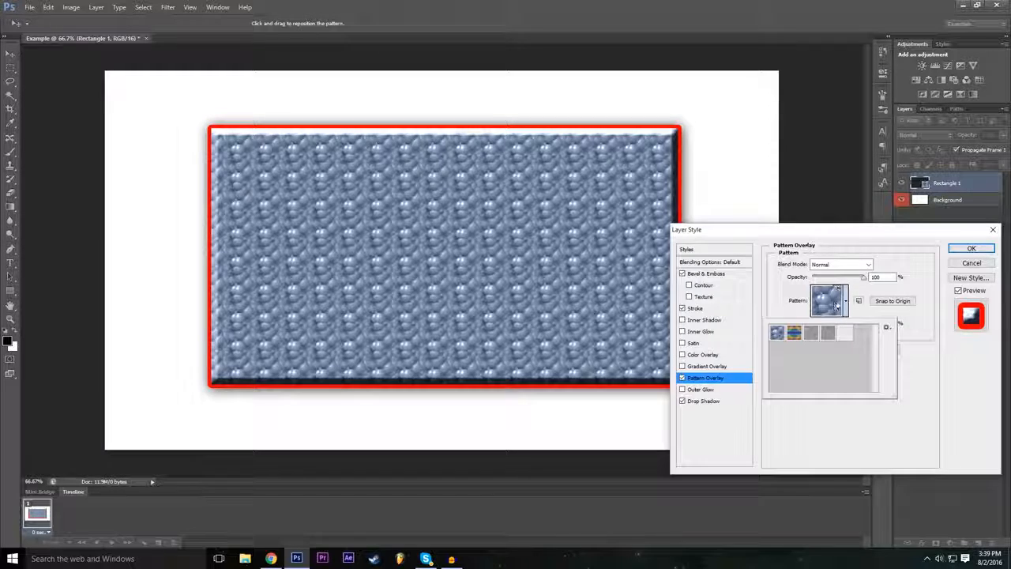
click(794, 332)
click(811, 332)
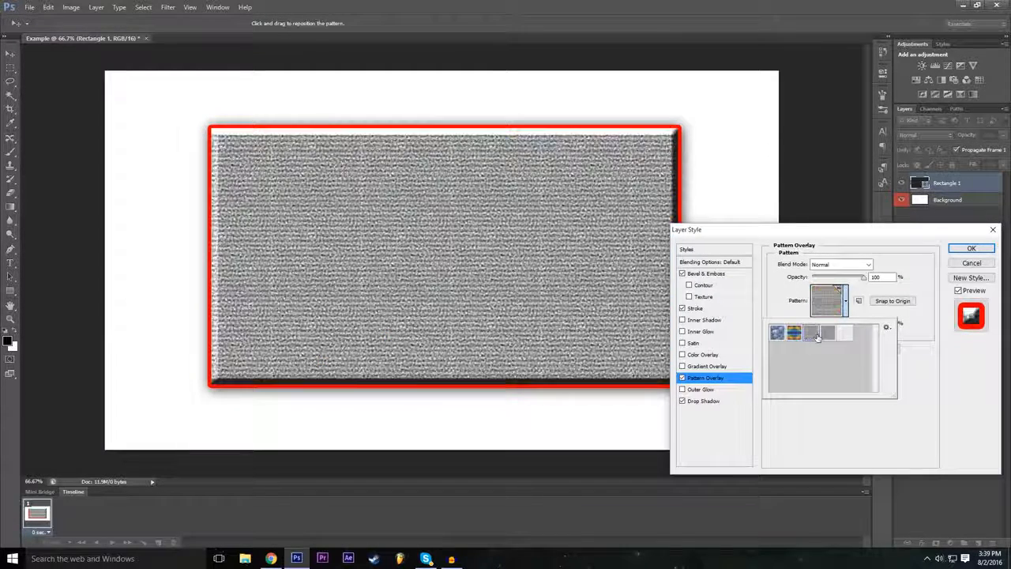
click(828, 332)
click(845, 332)
click(831, 335)
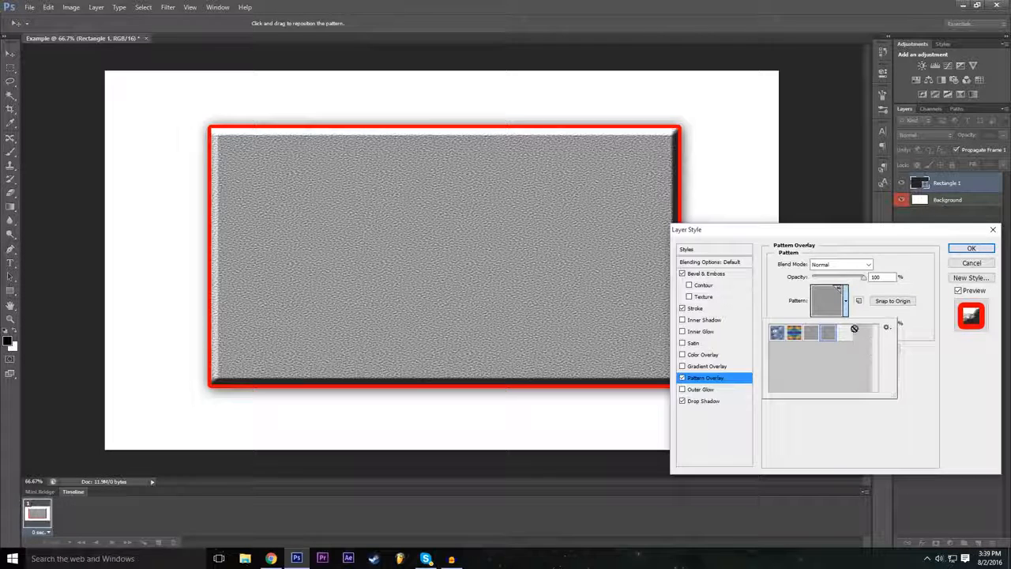
click(846, 341)
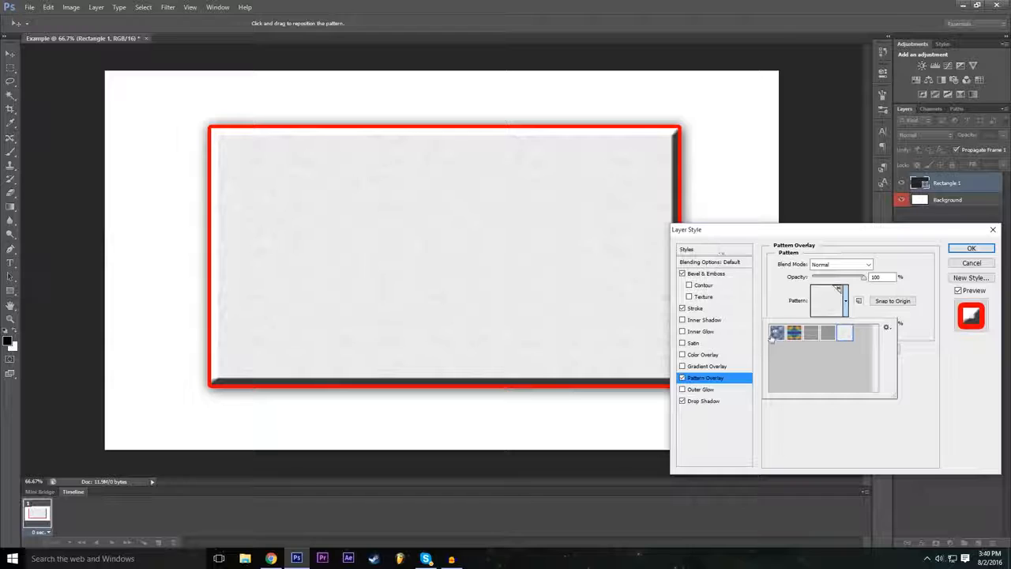
Compare the overlay patterns again and apply the coarse gray woven pattern, third in the set, to the rectangle
click(777, 333)
click(794, 333)
click(811, 332)
click(842, 333)
click(810, 333)
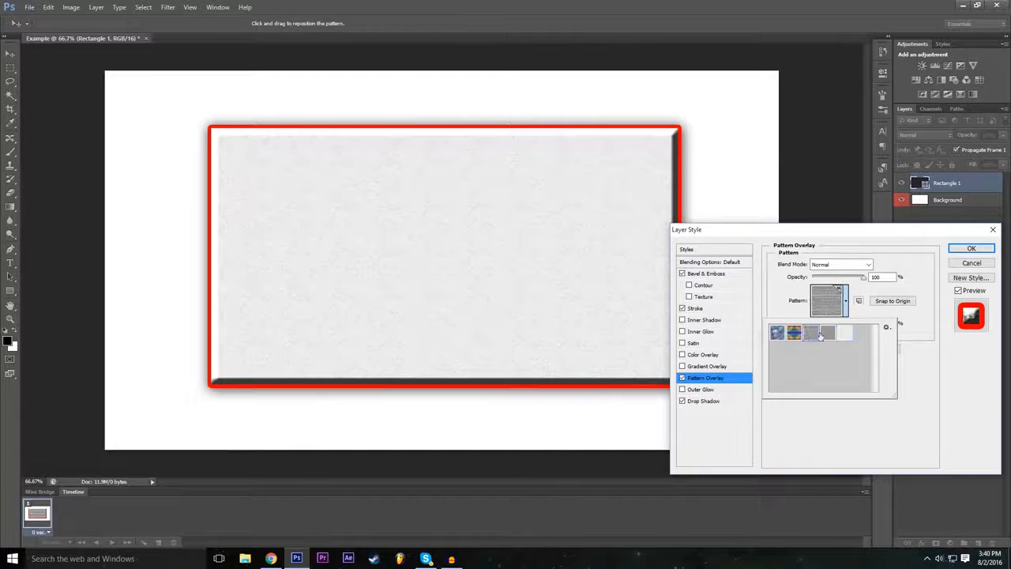
click(805, 426)
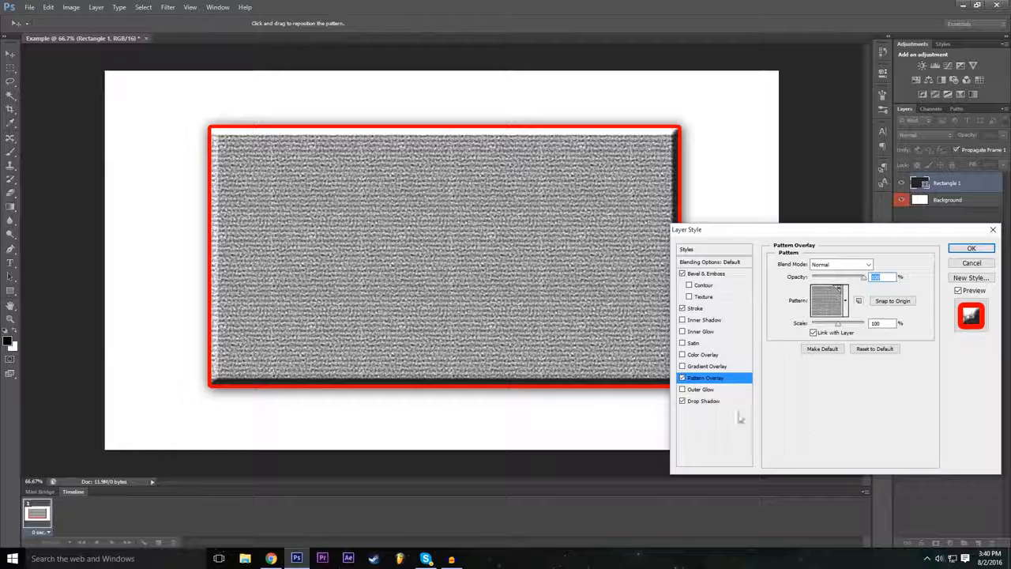
click(682, 378)
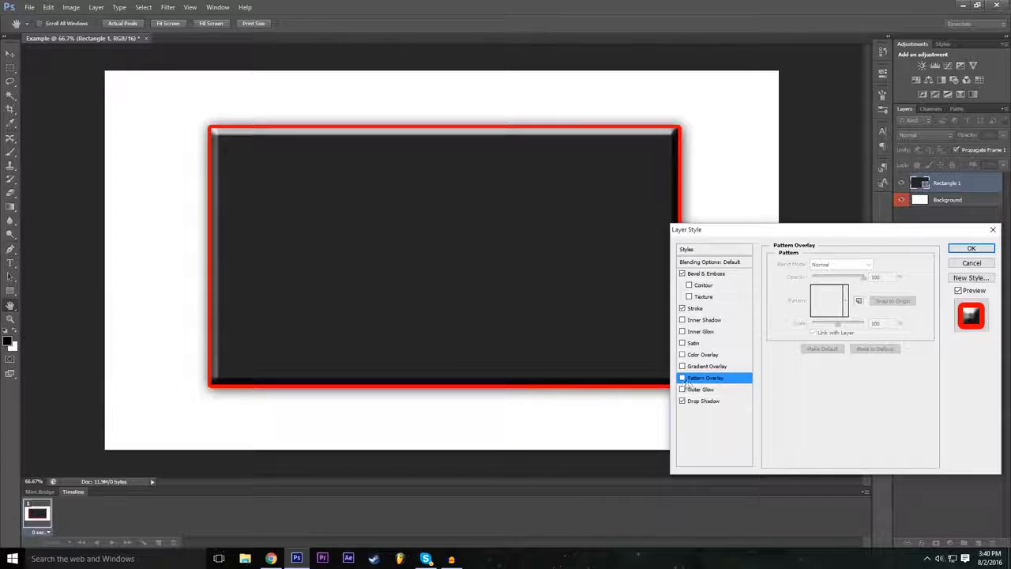
click(682, 378)
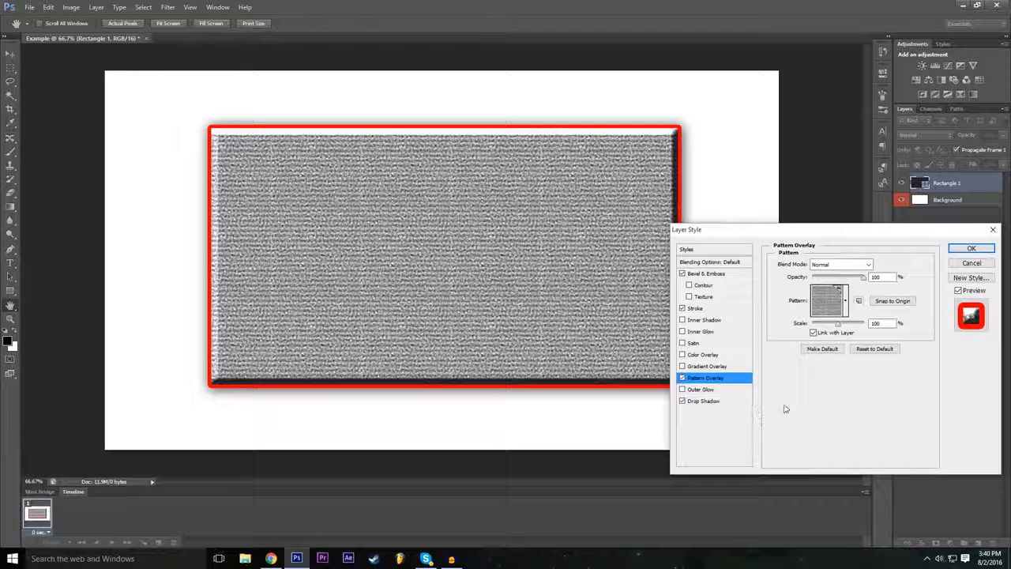
Add a red Outer Glow effect to the rectangle with 24% spread and a size of 59 px
click(710, 389)
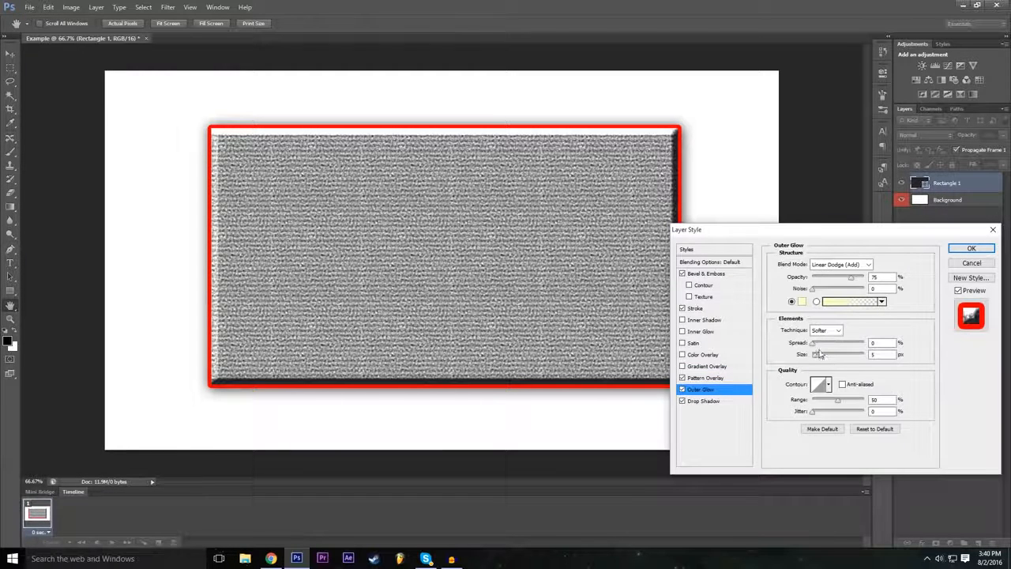
drag(817, 357, 827, 356)
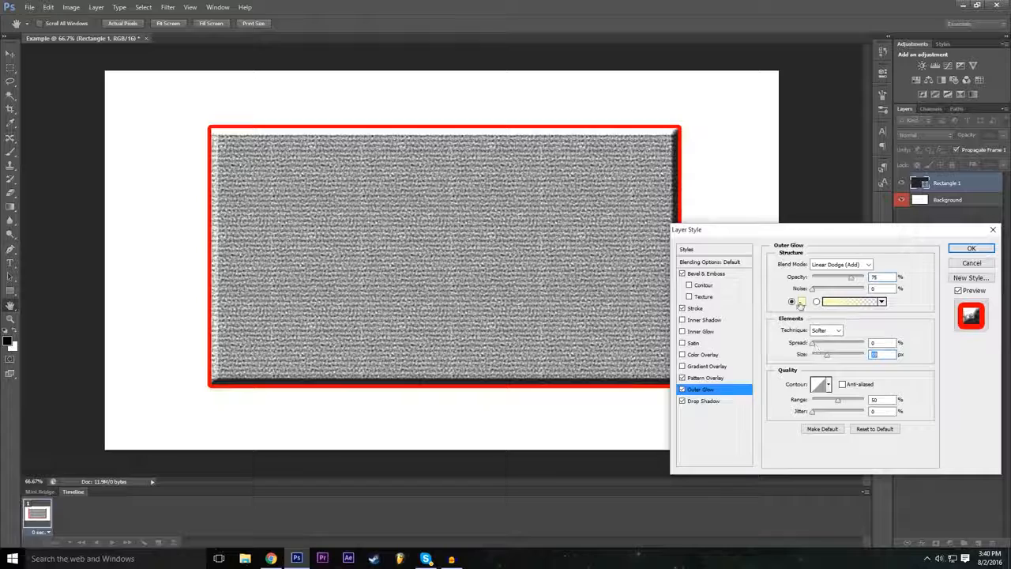
click(802, 302)
click(437, 182)
drag(418, 200, 441, 162)
click(540, 175)
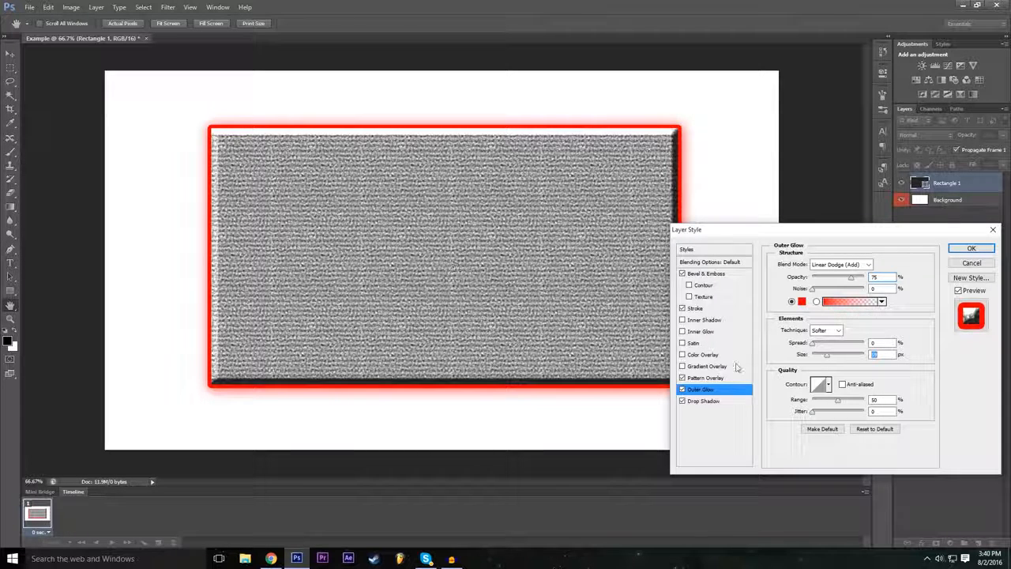
drag(820, 344, 821, 347)
Try a Color Overlay effect on the rectangle, previewing bright green (06ff00) as the overlay color
click(682, 354)
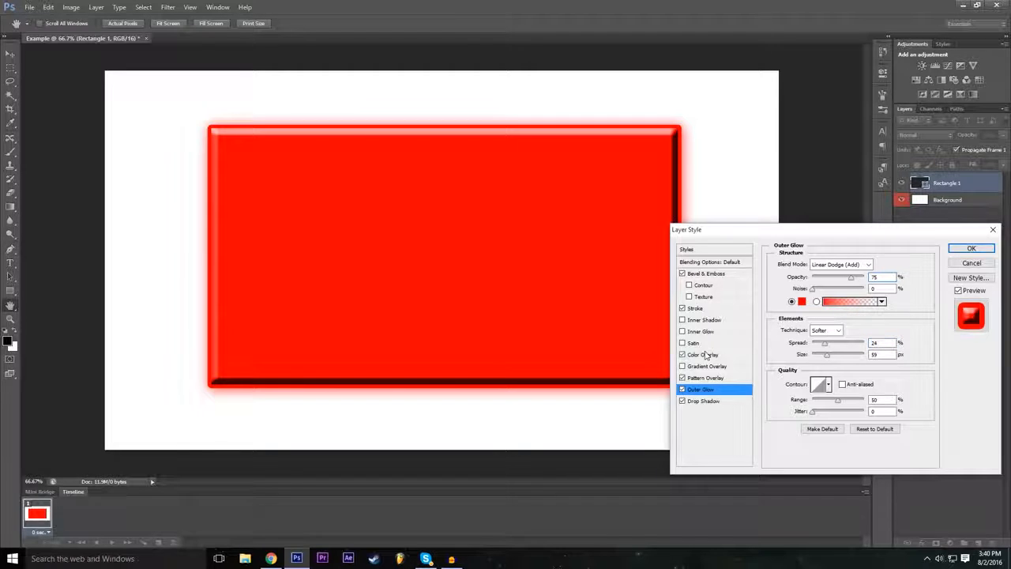
click(715, 357)
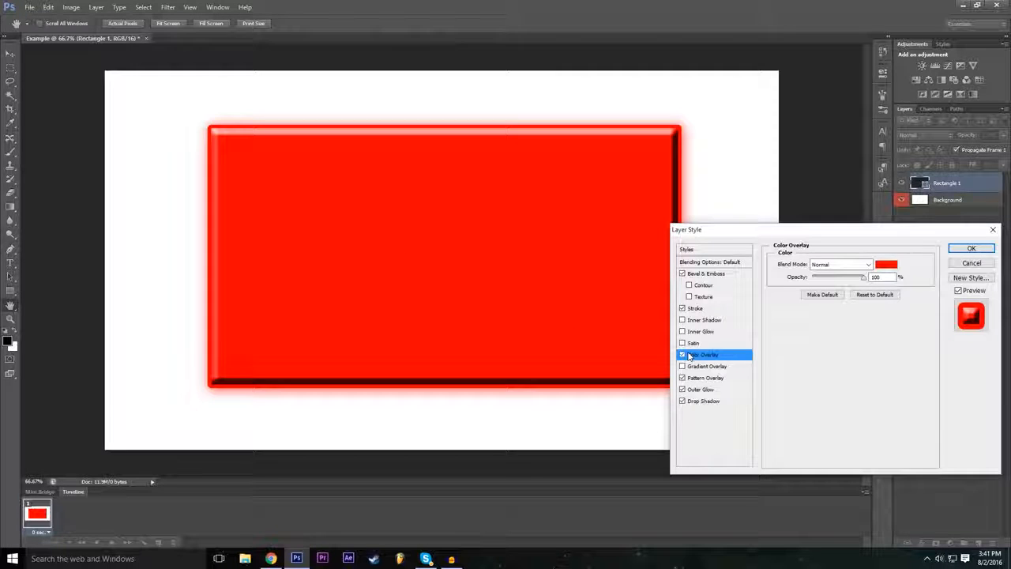
click(890, 266)
mouse_move(352, 223)
mouse_down()
mouse_move(291, 208)
mouse_move(293, 282)
mouse_up()
drag(444, 314, 439, 275)
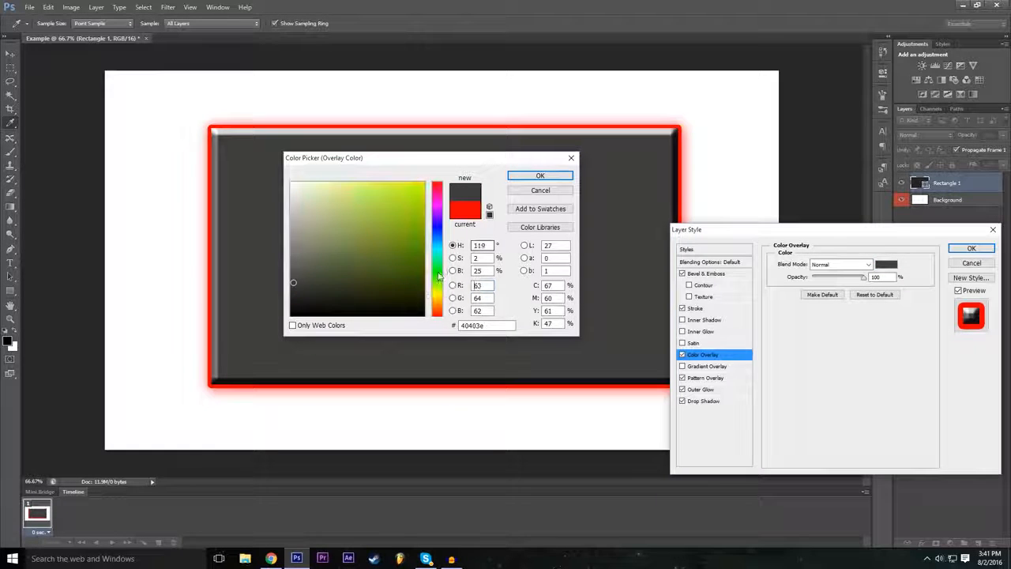
click(424, 182)
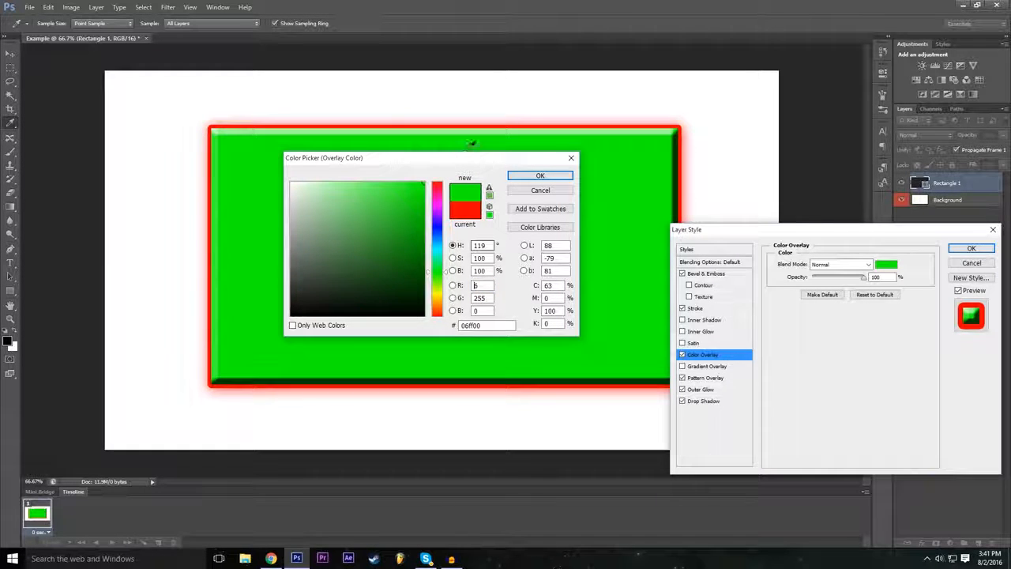
click(541, 190)
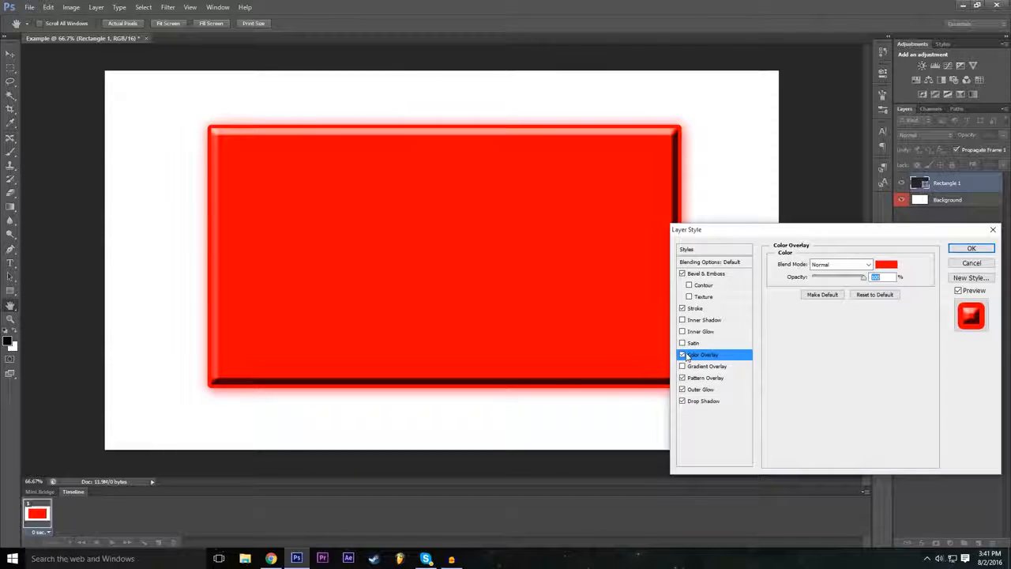
click(684, 354)
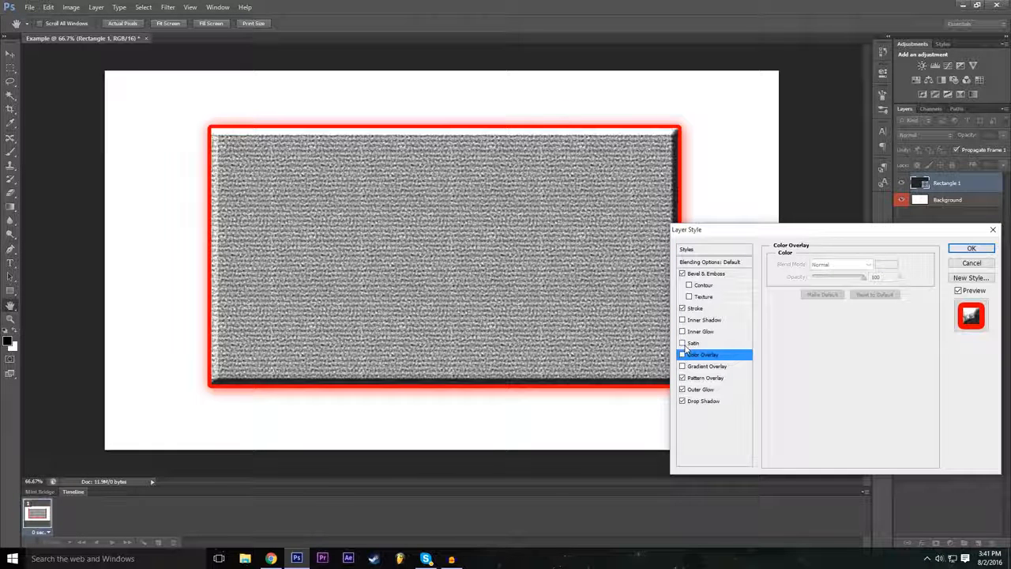
Try the Satin and Inner Shadow effects on the rectangle
click(693, 344)
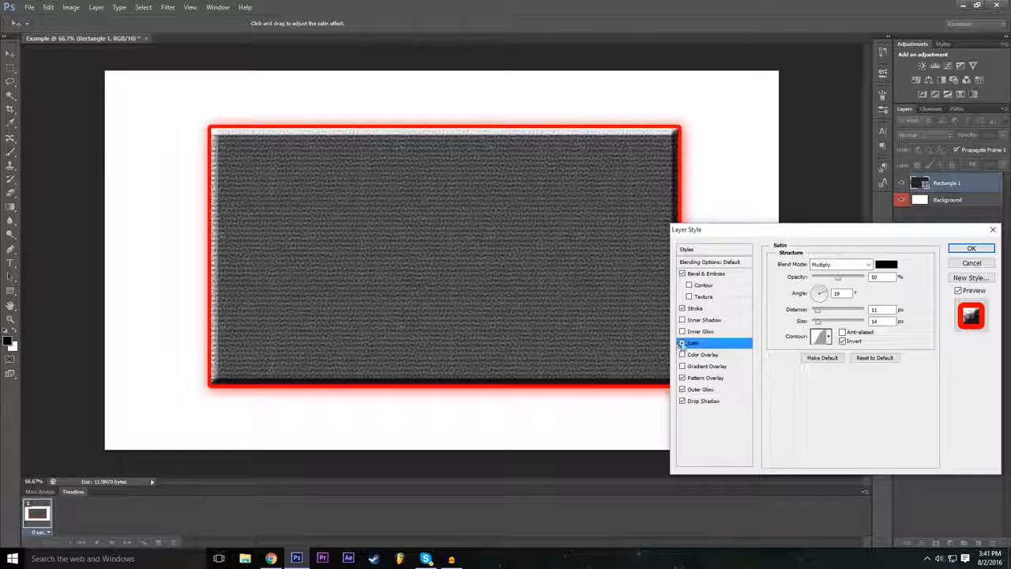
click(682, 344)
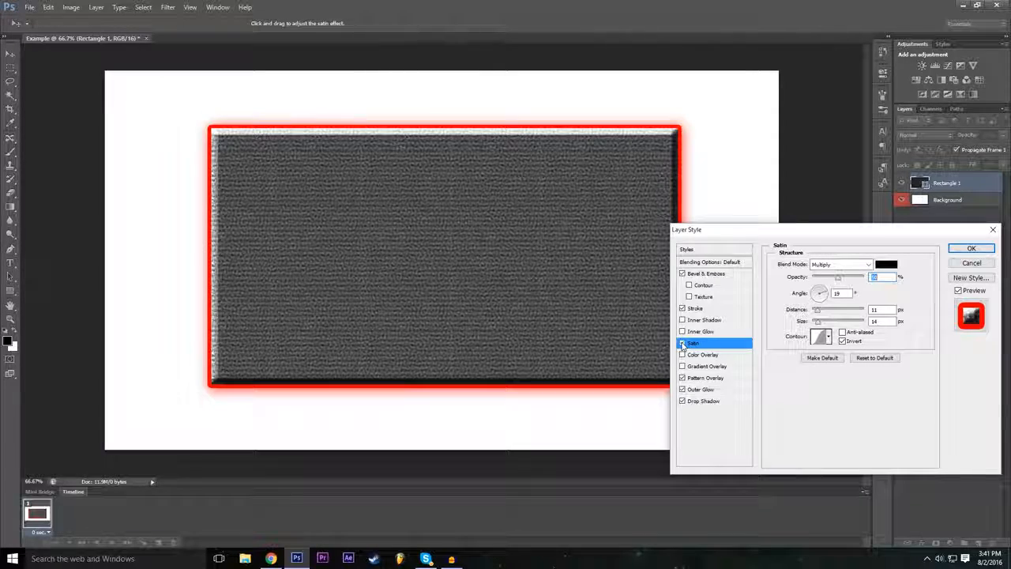
click(682, 344)
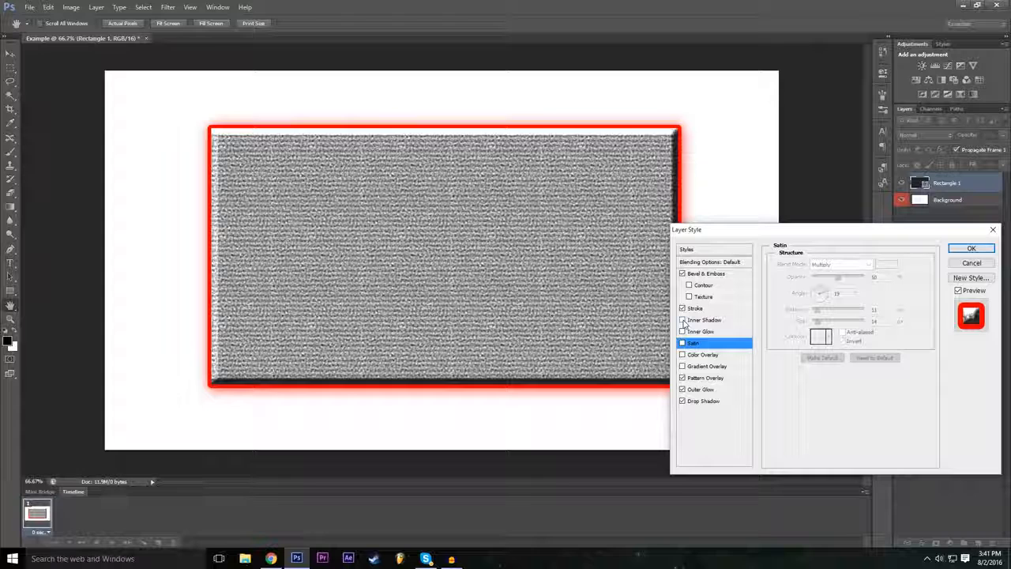
click(696, 320)
click(683, 320)
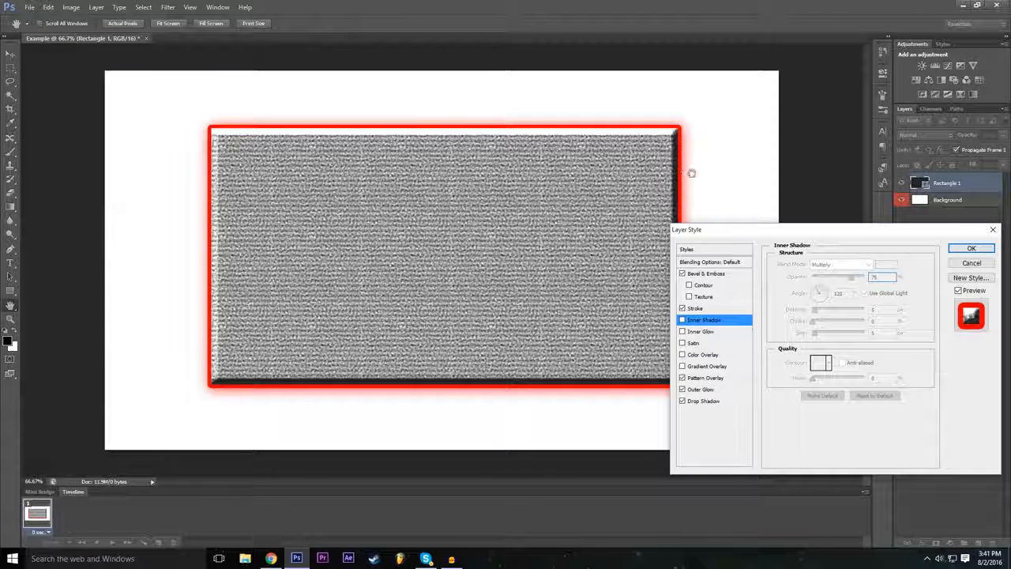
Add an Inner Glow effect and a Gradient Overlay effect to the rectangle
click(705, 332)
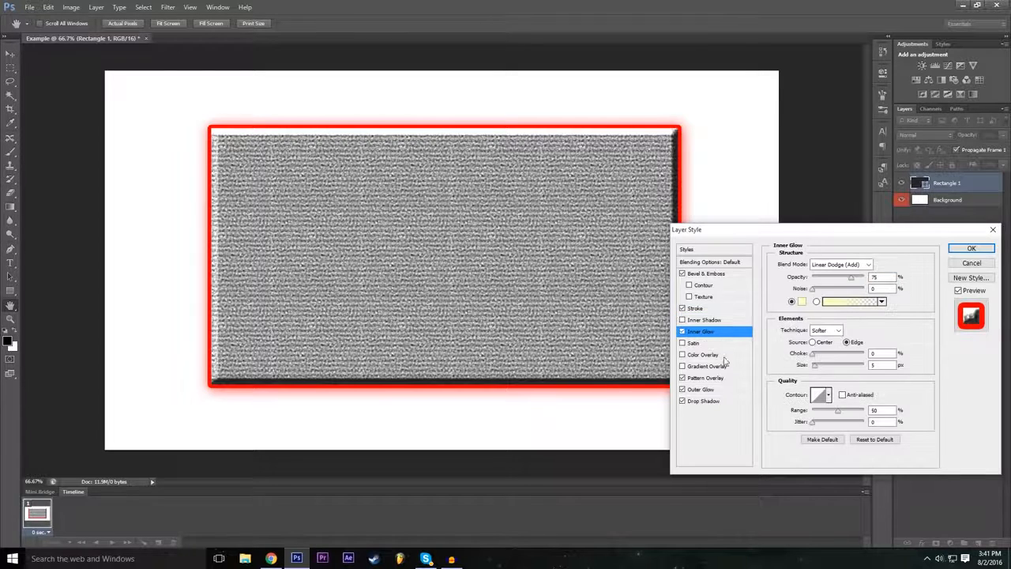
click(709, 391)
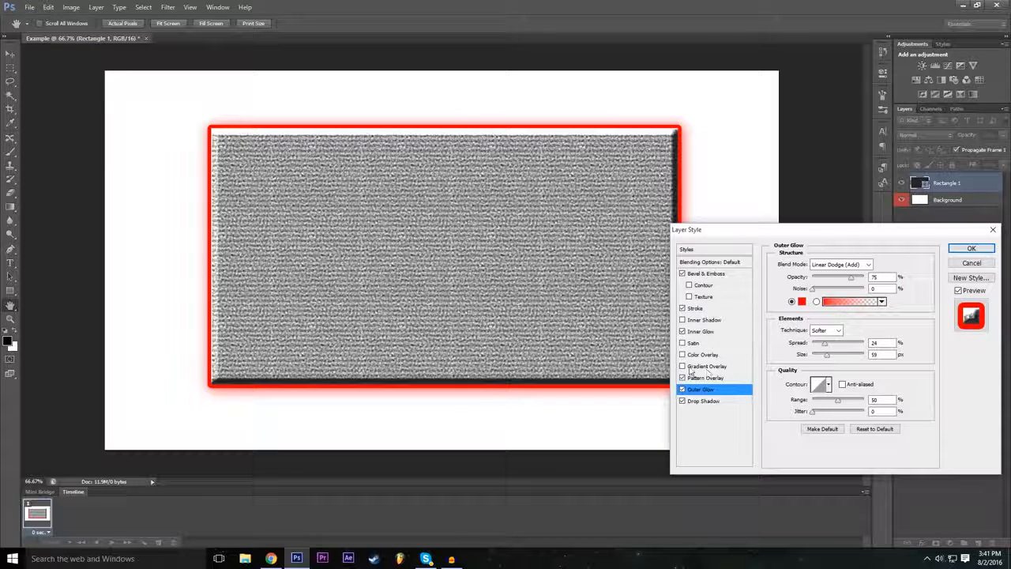
click(692, 366)
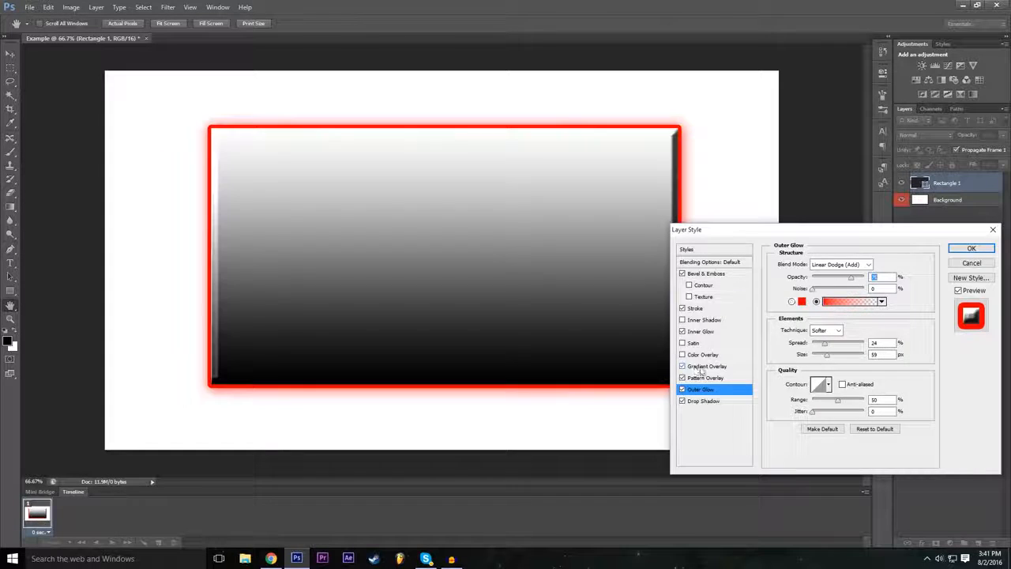
click(683, 367)
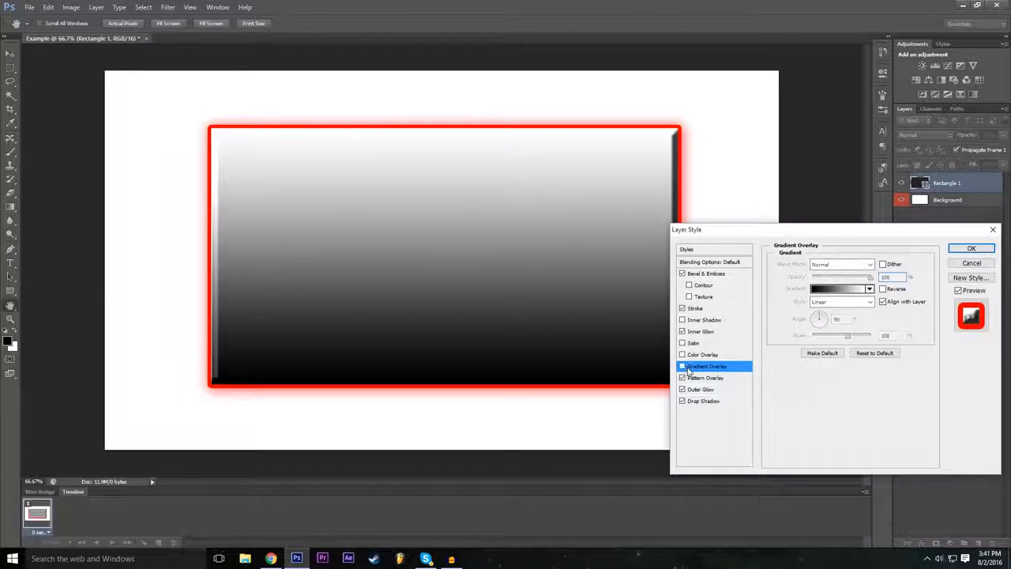
click(682, 366)
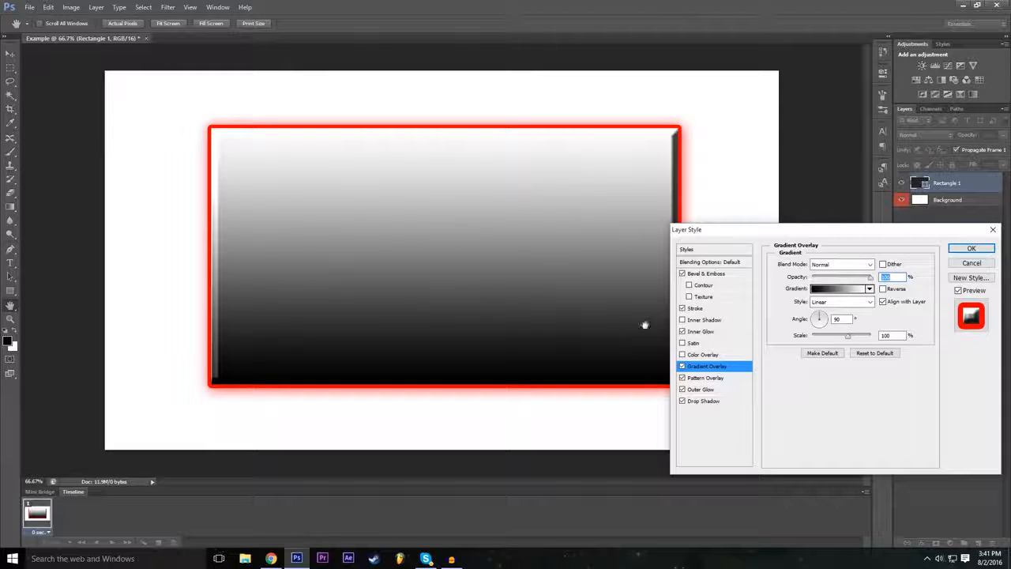
Preview several gradient presets for the rectangle's gradient overlay and choose the Orange, Yellow, Orange preset
click(839, 290)
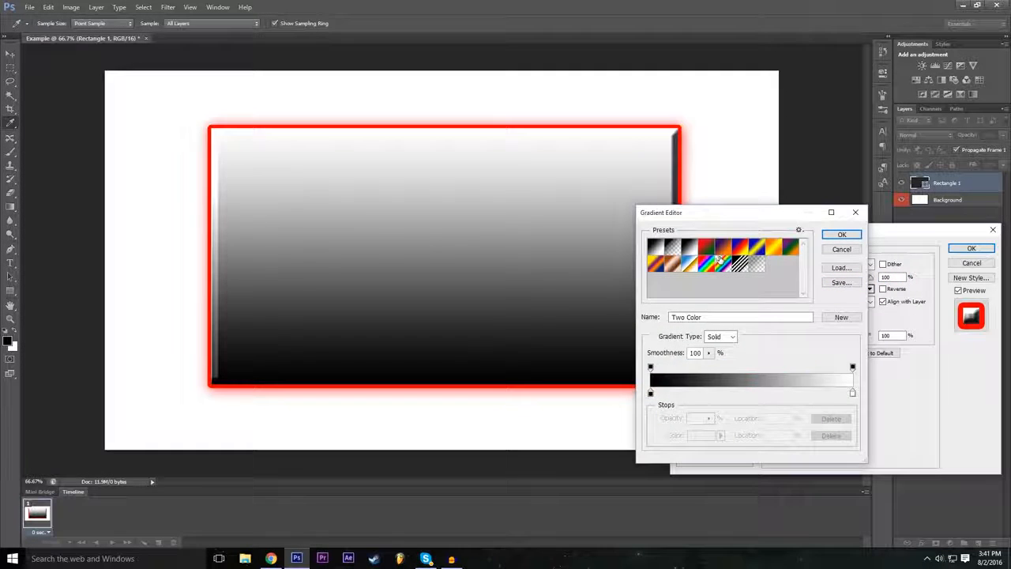
click(721, 263)
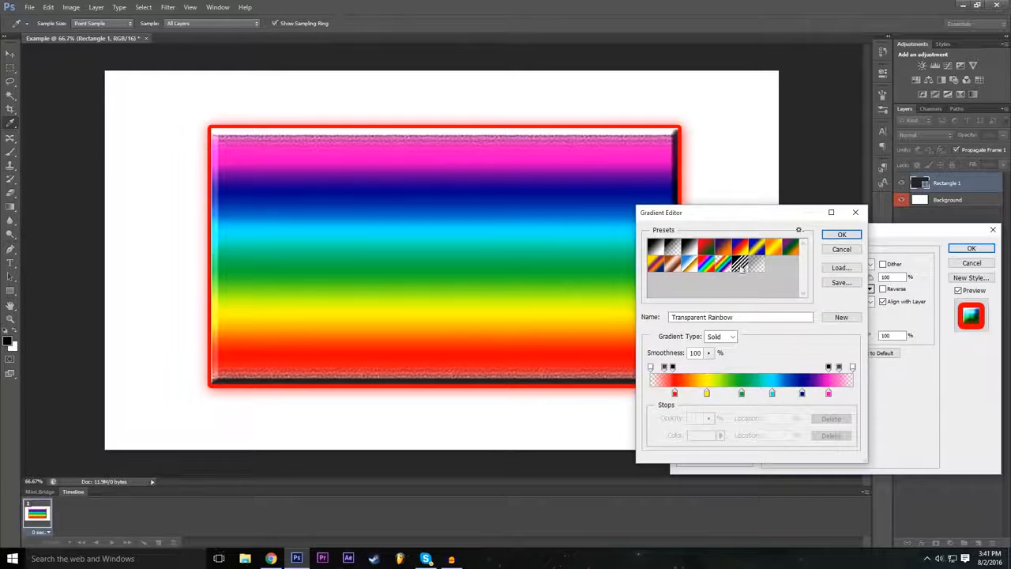
click(740, 264)
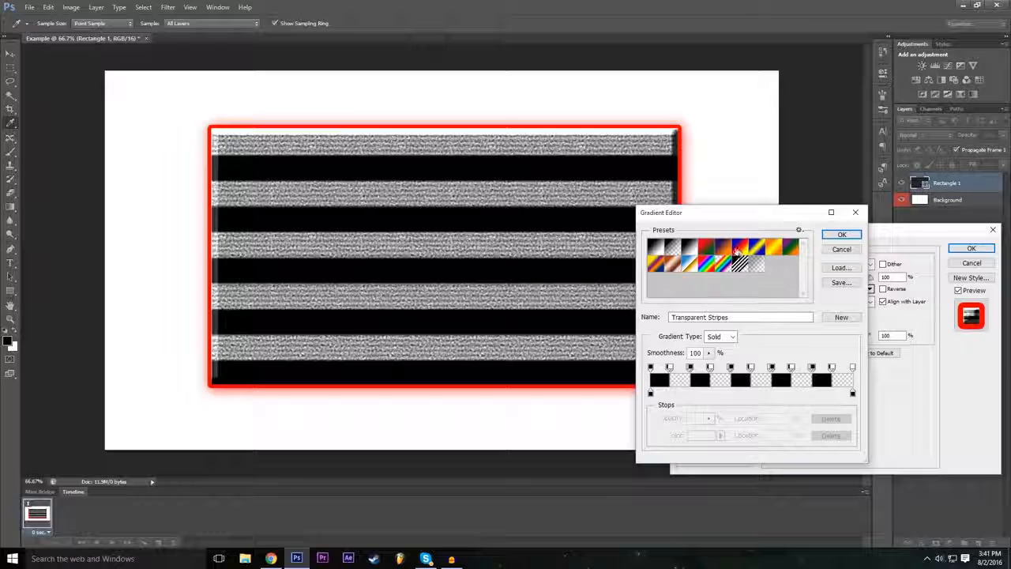
click(736, 250)
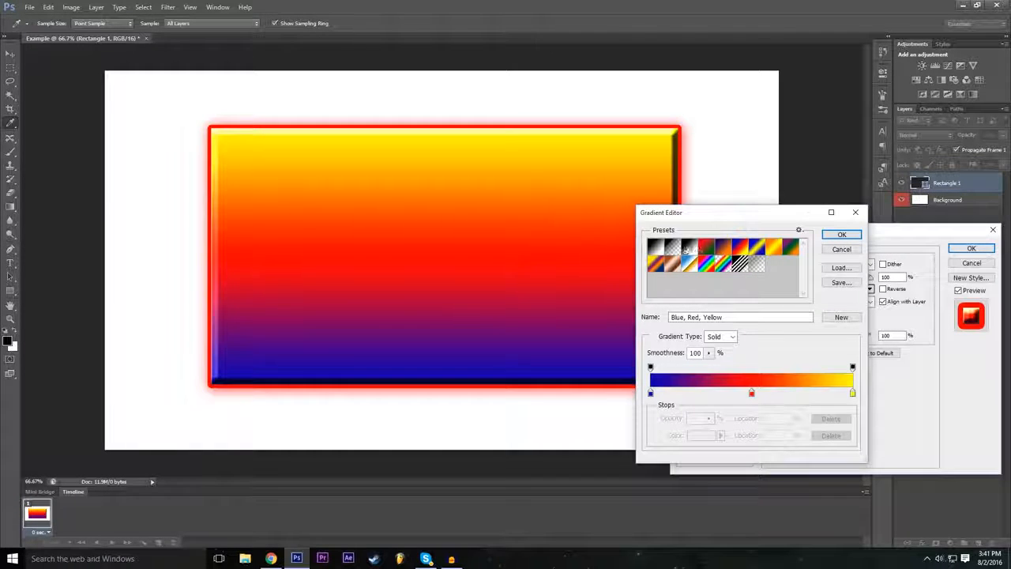
click(689, 249)
click(756, 250)
click(772, 250)
click(742, 250)
click(756, 250)
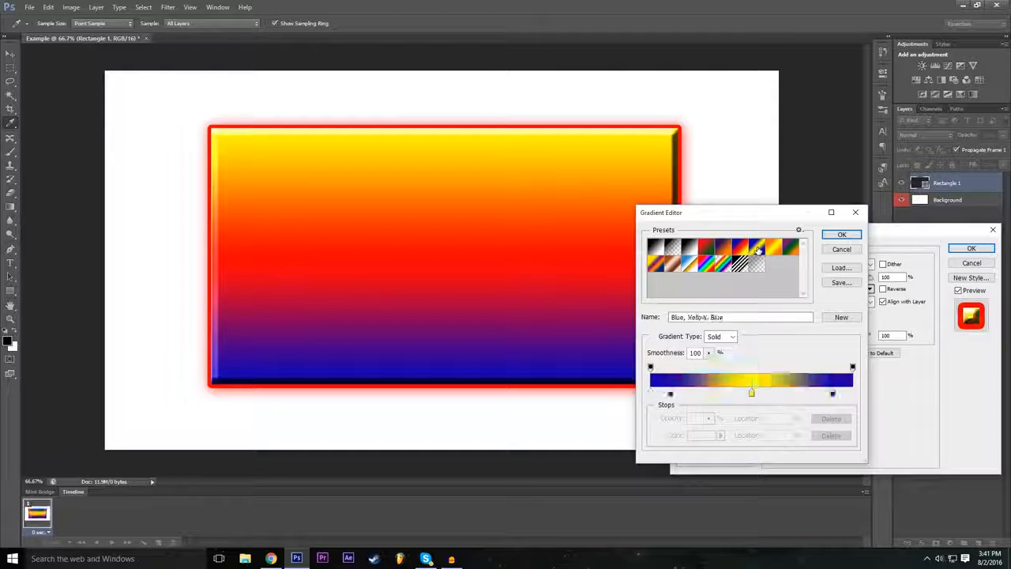
click(775, 249)
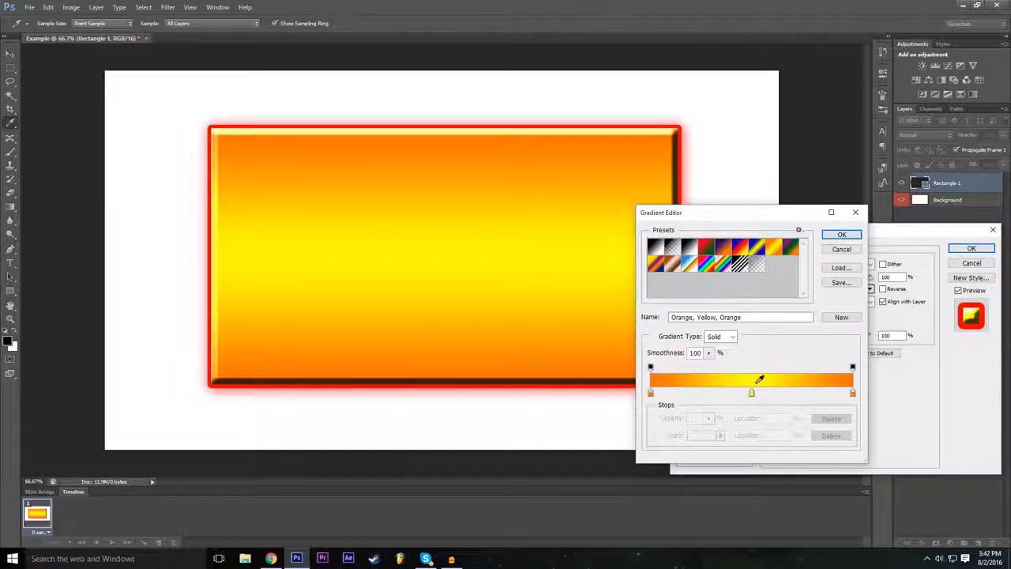
Change the middle color stop of the rectangle's gradient overlay to green (00ff1e) and accept the edited gradient
click(752, 394)
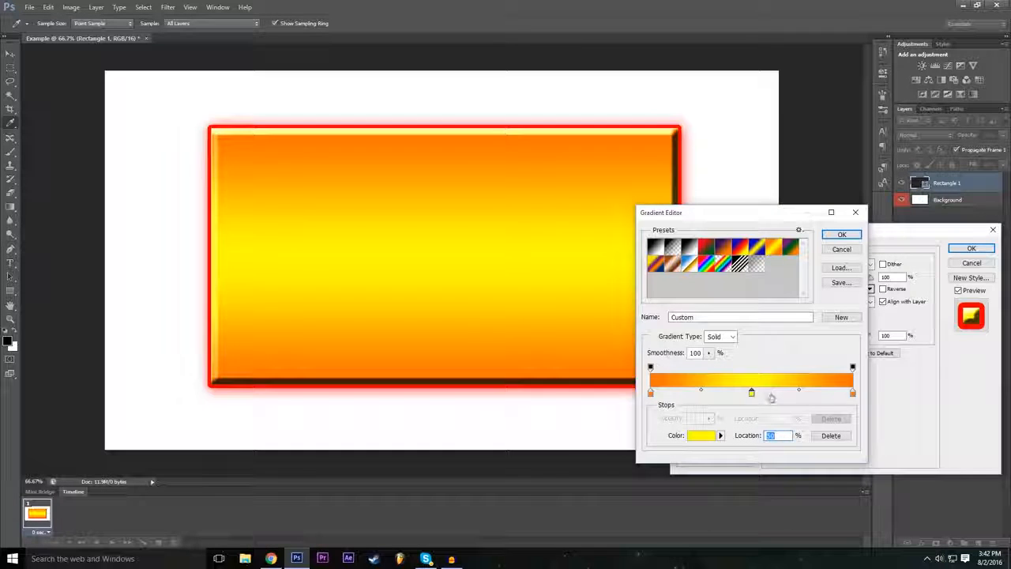
double_click(752, 393)
mouse_move(422, 189)
mouse_down()
mouse_move(419, 222)
mouse_move(433, 174)
mouse_up()
click(437, 274)
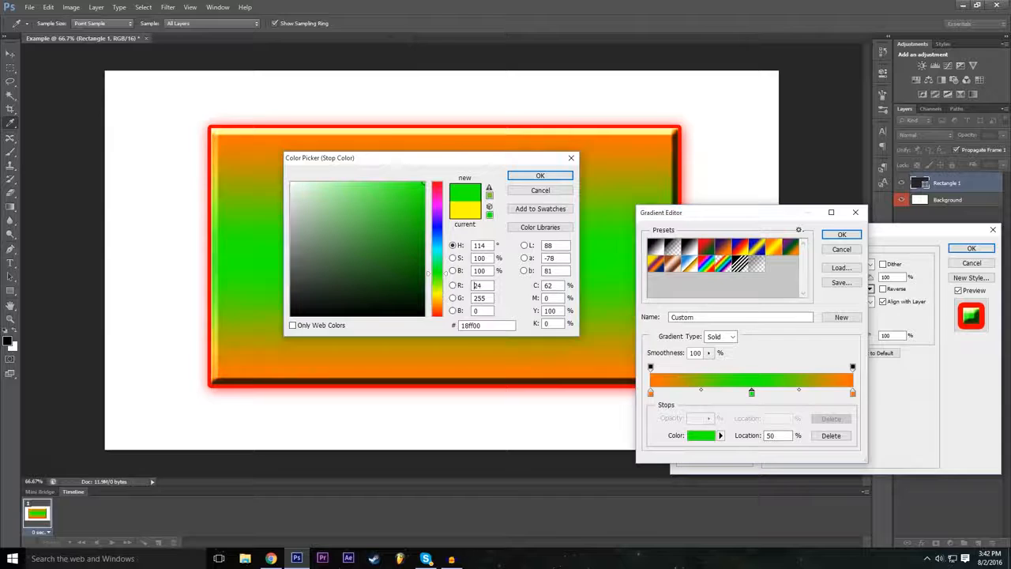
drag(435, 229, 439, 179)
drag(438, 309, 435, 274)
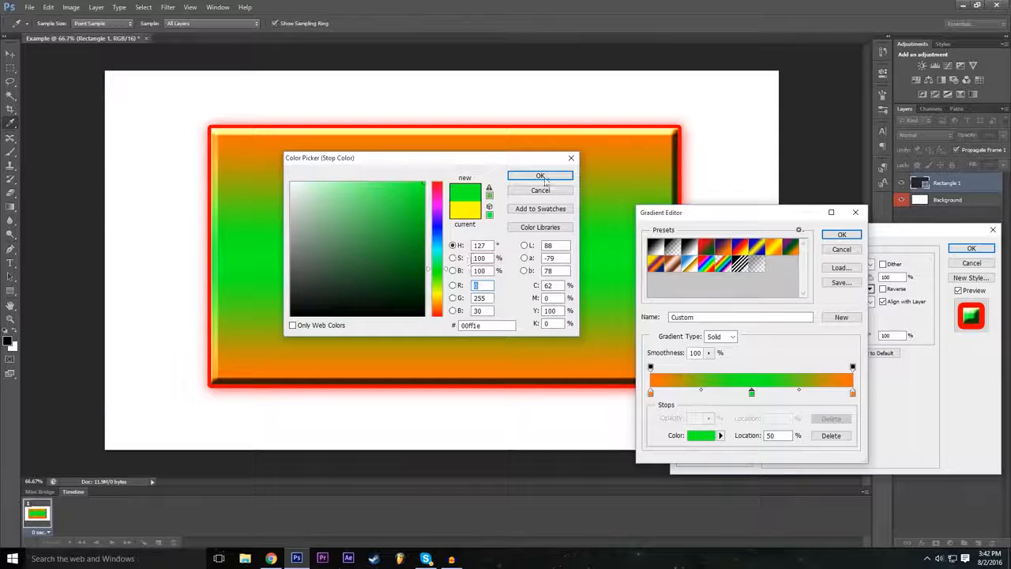
click(540, 175)
click(841, 234)
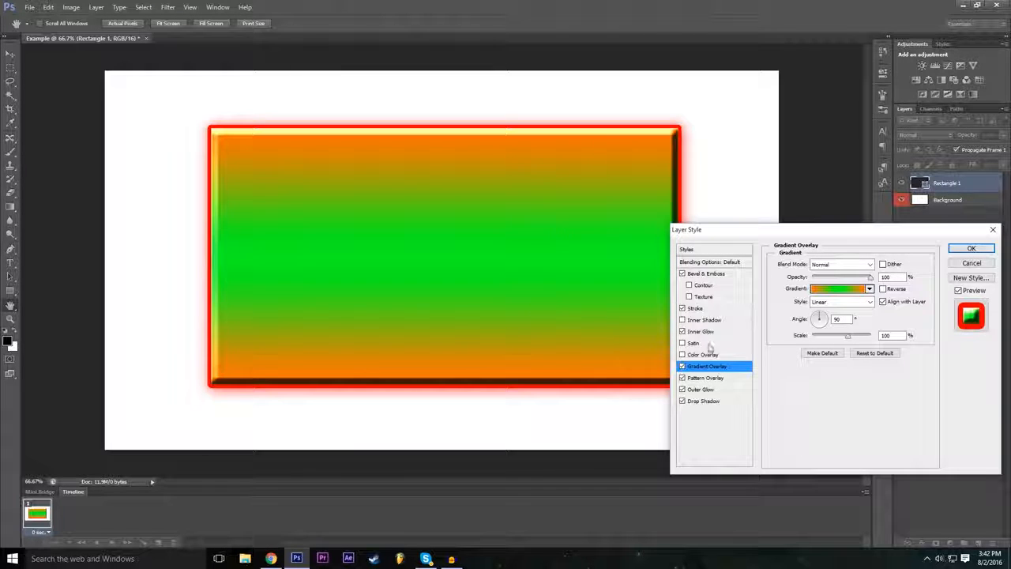
Turn off the Gradient Overlay effect and apply the remaining layer styles to the rectangle
click(683, 365)
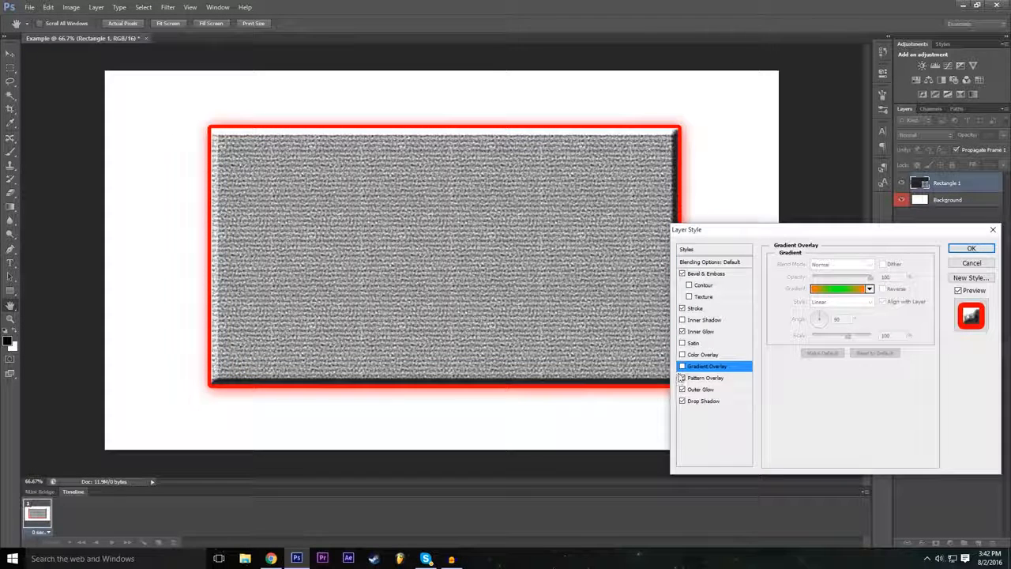
drag(785, 229, 381, 228)
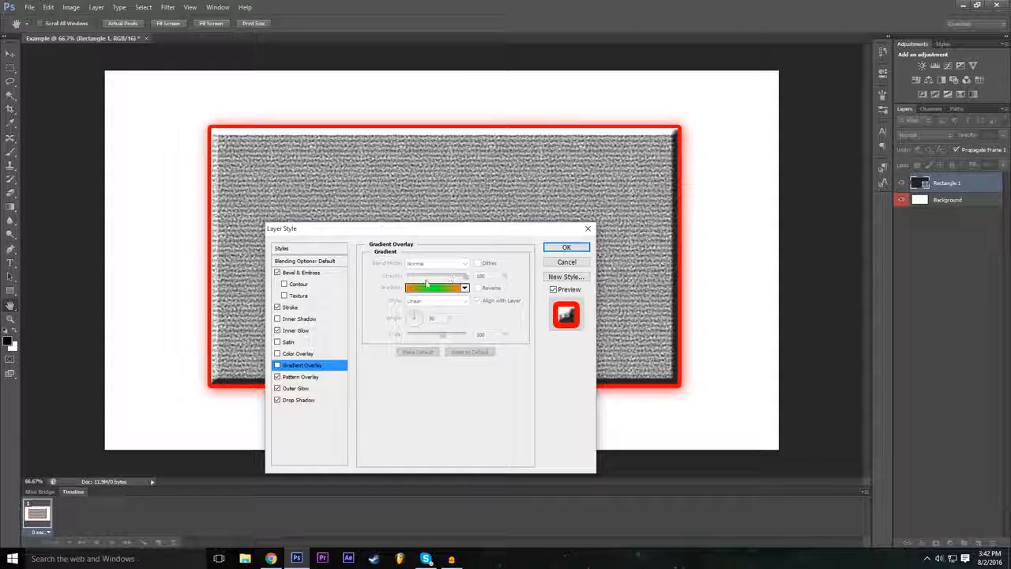
click(586, 252)
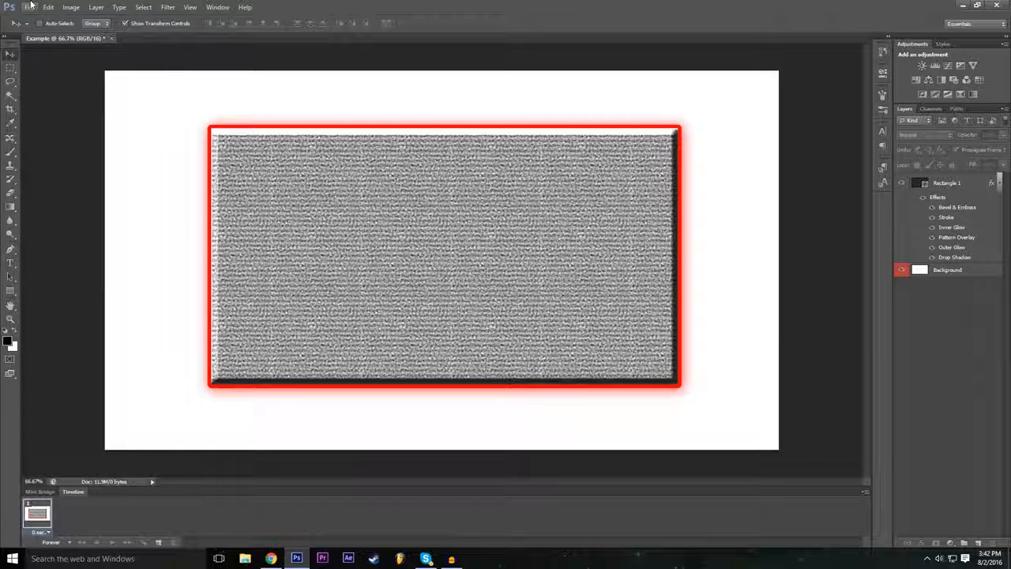
Try placing the P1 image into the Example document as a new layer
click(30, 7)
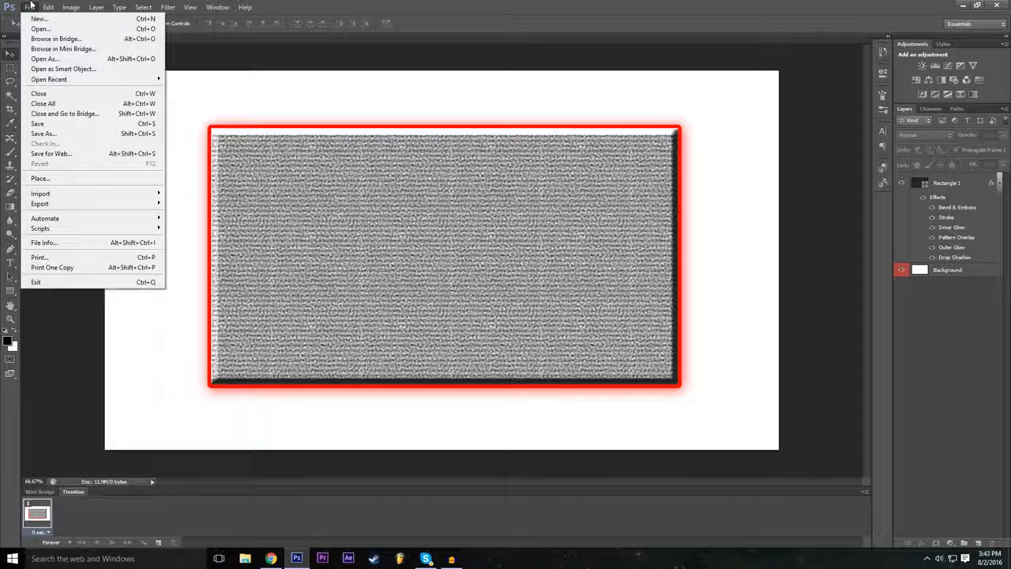
click(73, 180)
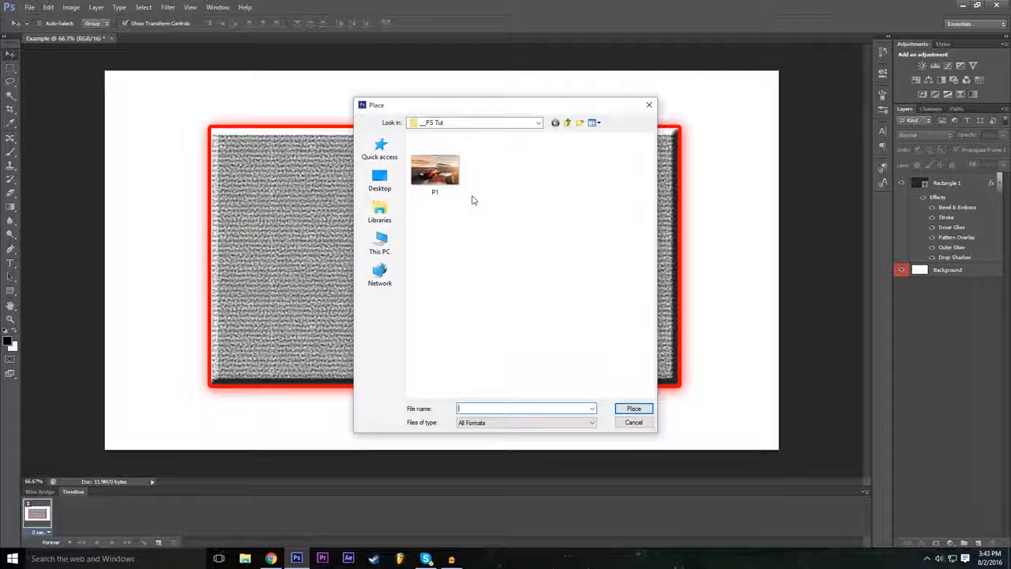
click(442, 180)
click(635, 408)
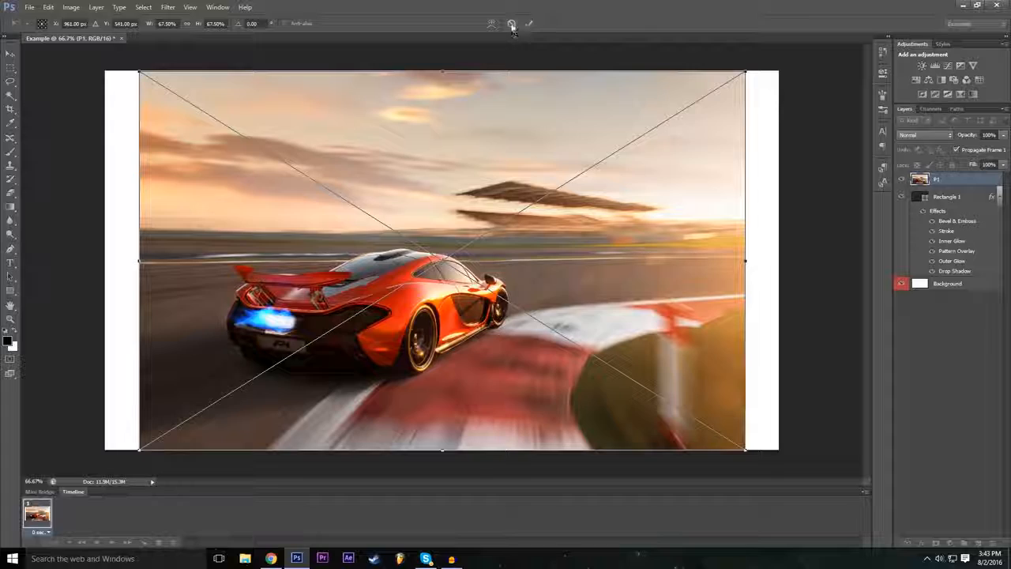
click(511, 25)
Open the P1 image as a separate document
click(29, 8)
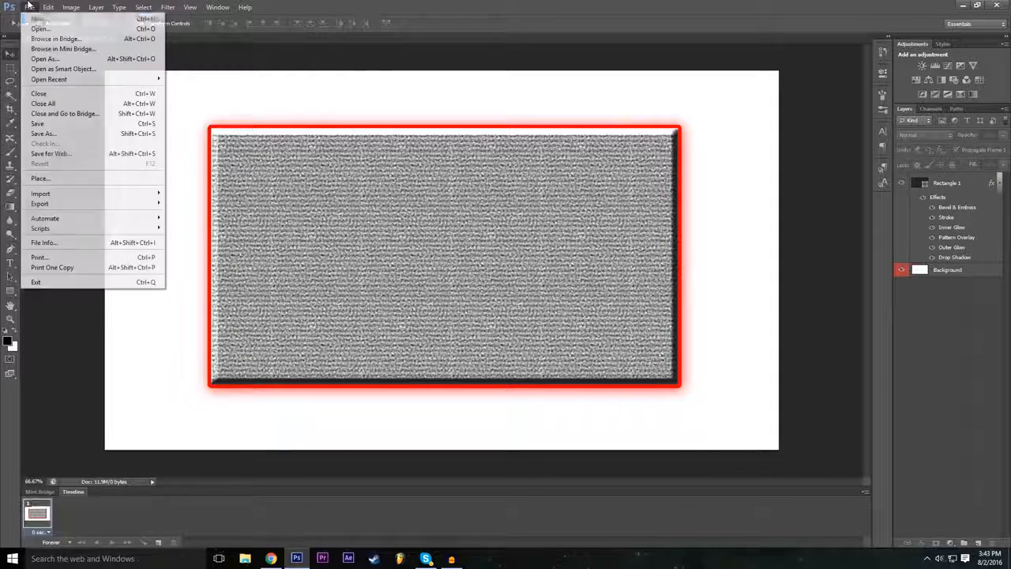
click(38, 28)
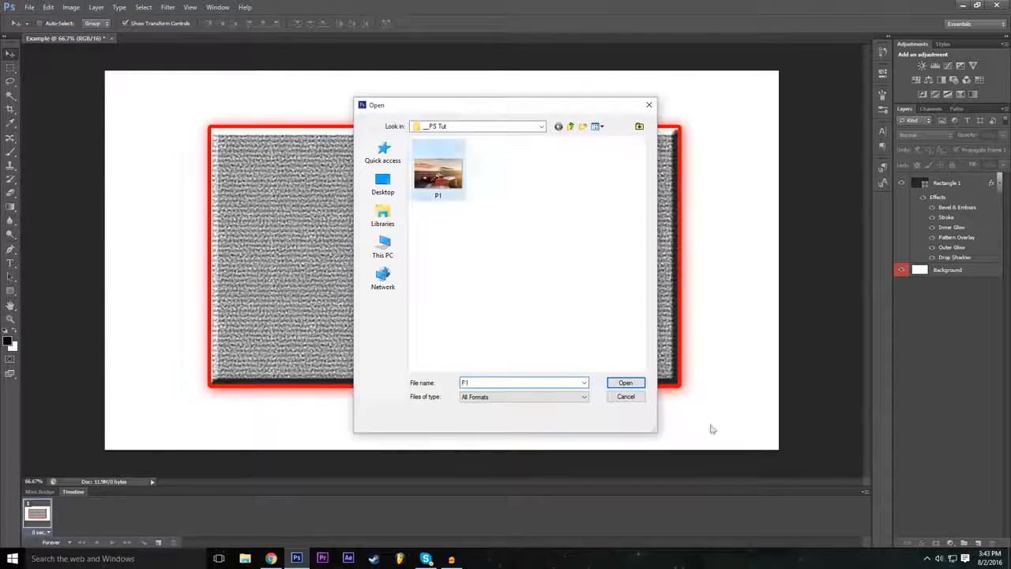
click(625, 382)
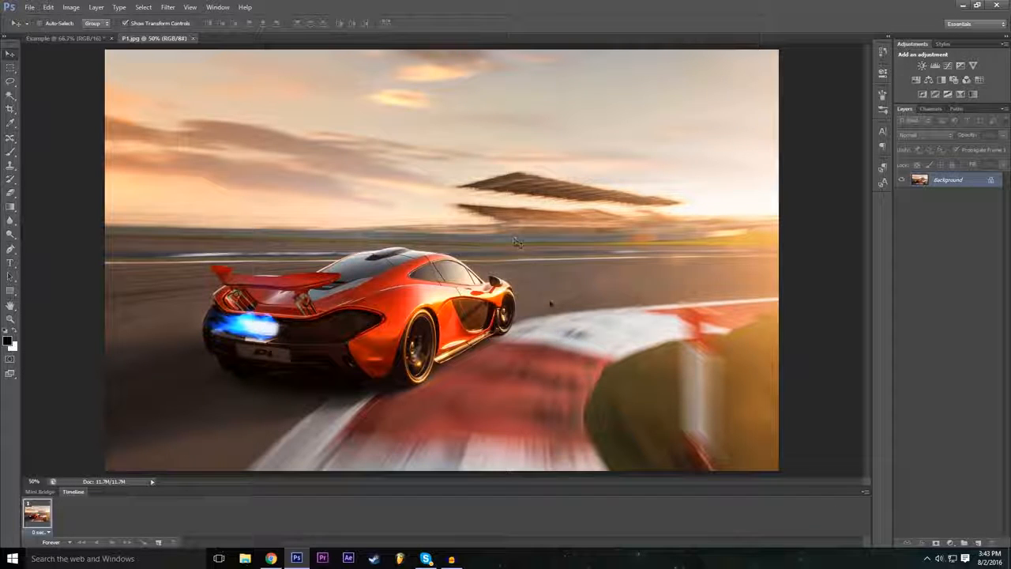
click(91, 38)
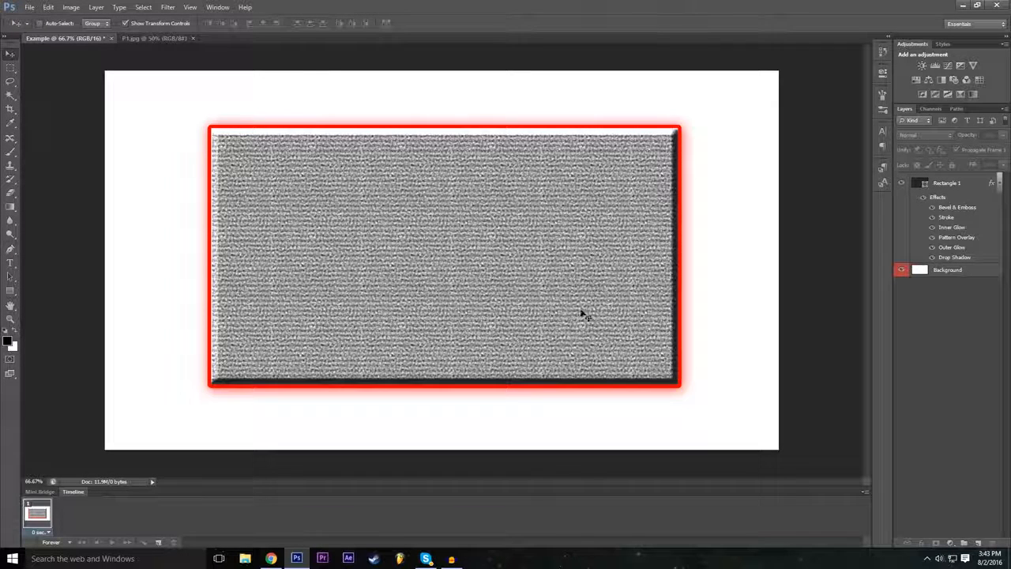
click(154, 38)
click(29, 7)
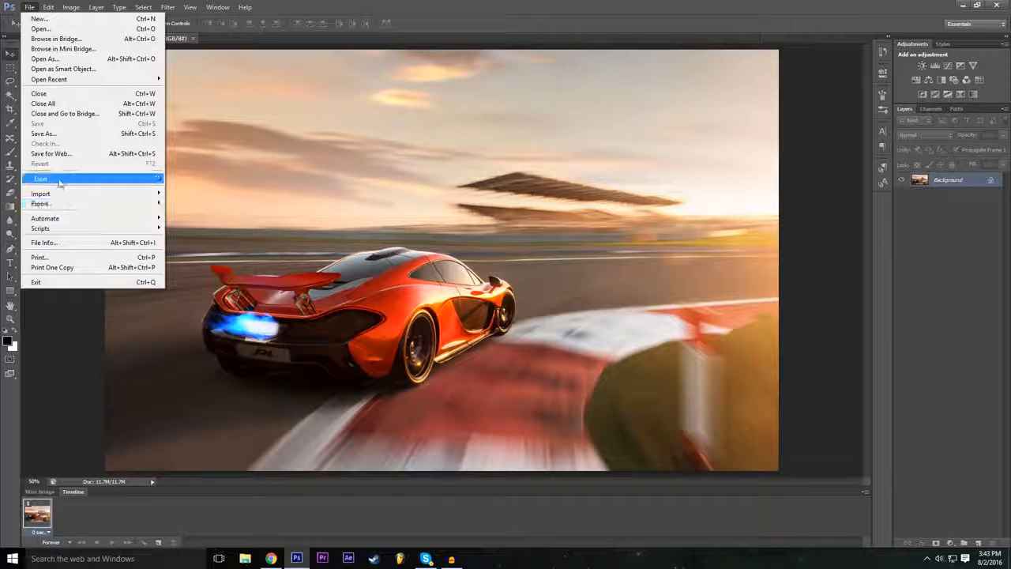
click(59, 181)
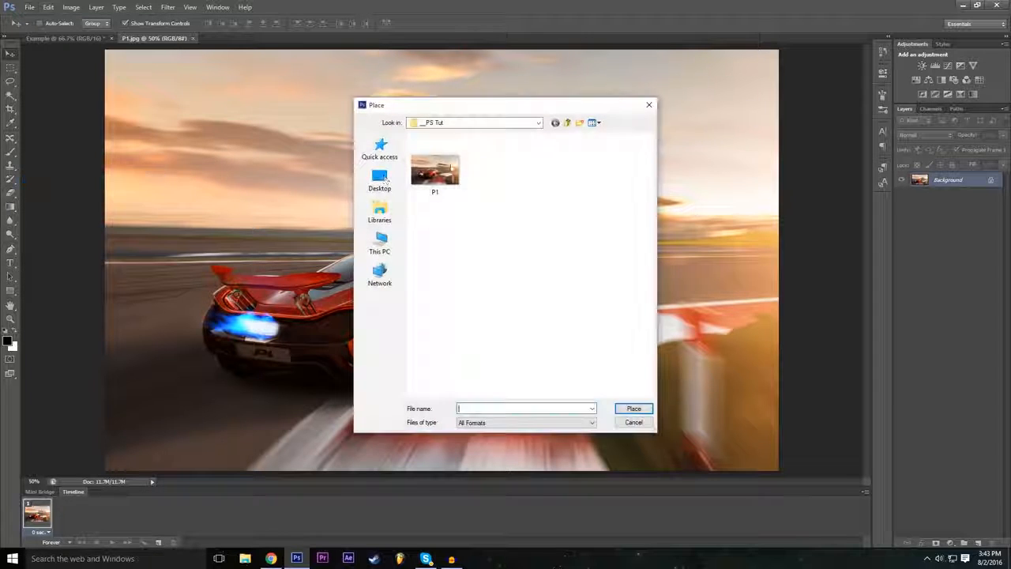
click(633, 423)
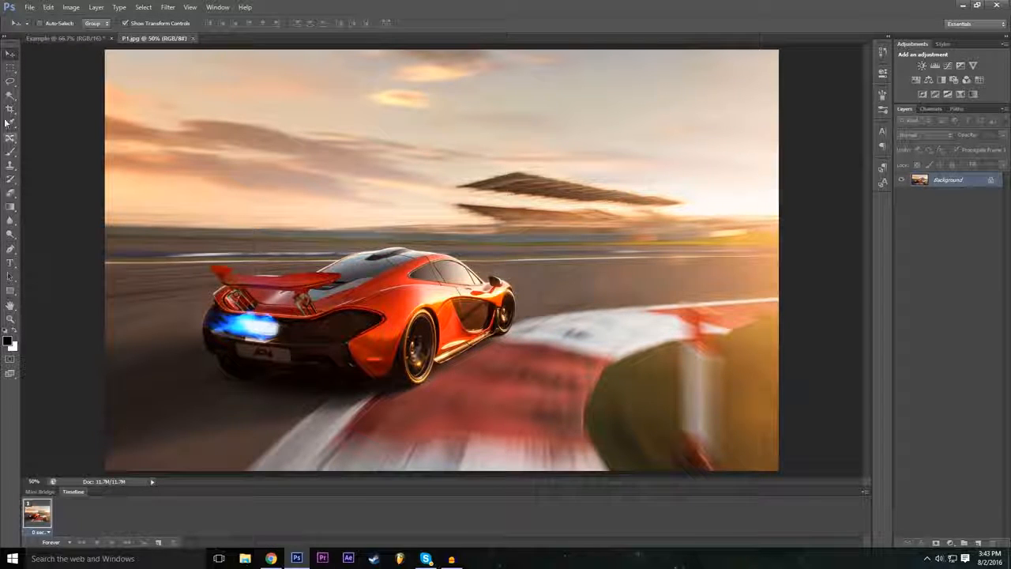
Activate the Lasso tool and inspect the car at 100% zoom, returning the view to 50%
click(10, 82)
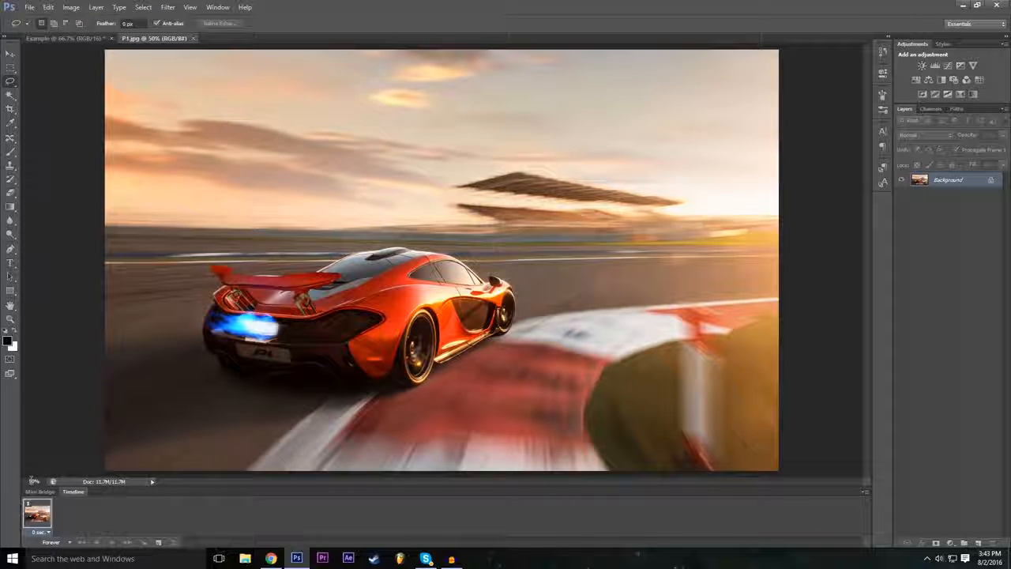
click(33, 480)
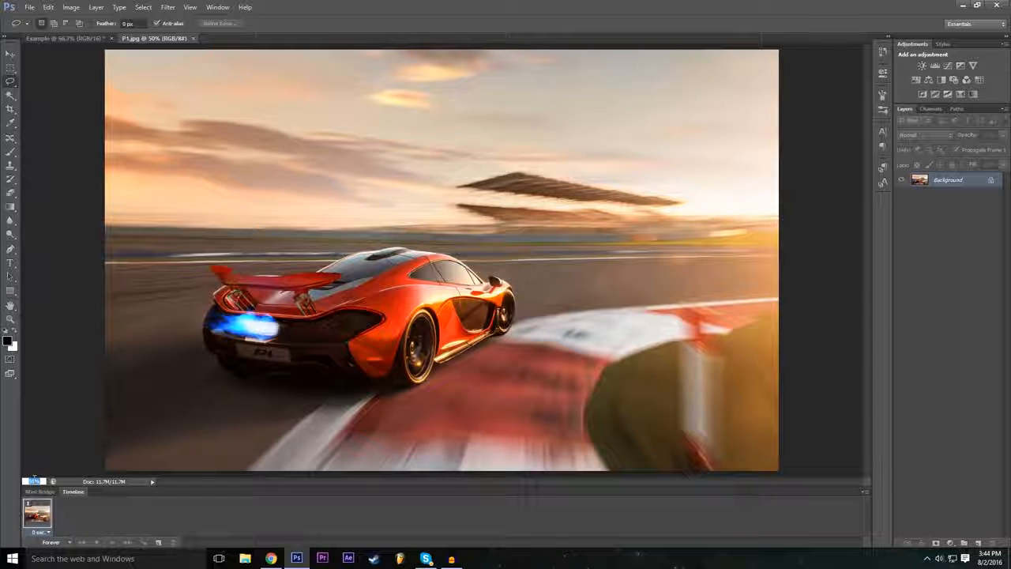
text(100)
key(Return)
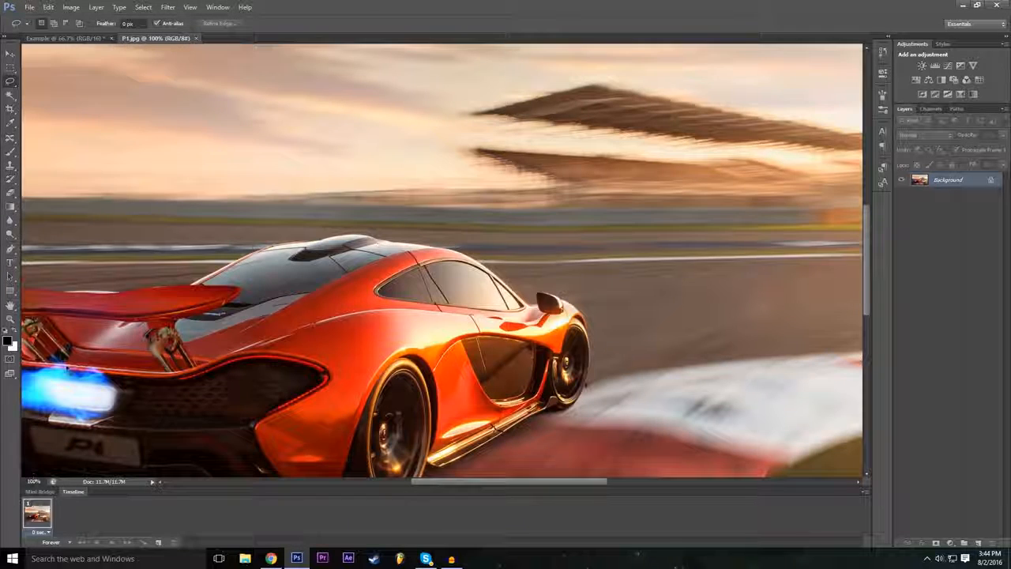
scroll(443, 260, down, 1)
scroll(571, 257, down, 2)
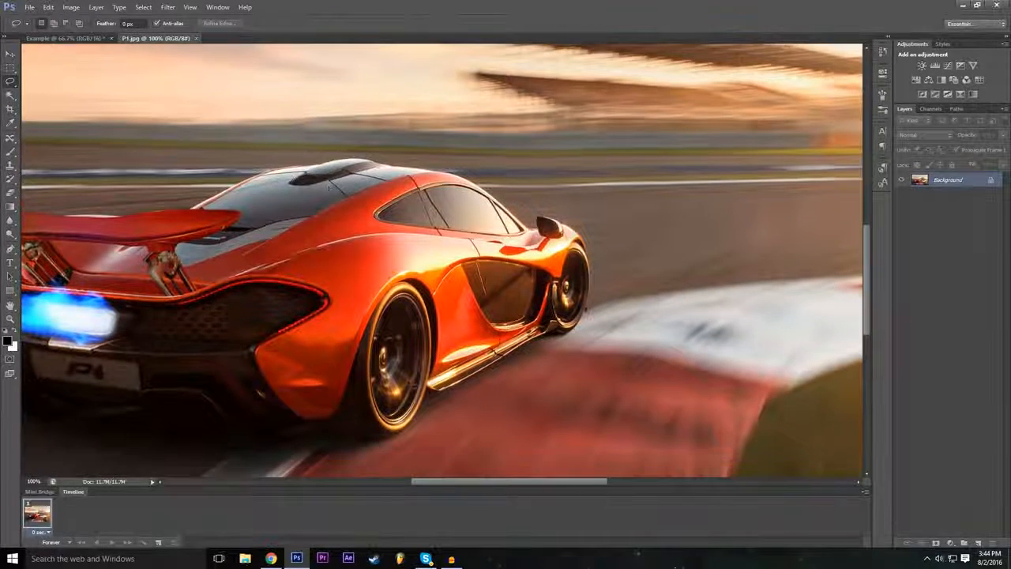
drag(461, 481, 430, 483)
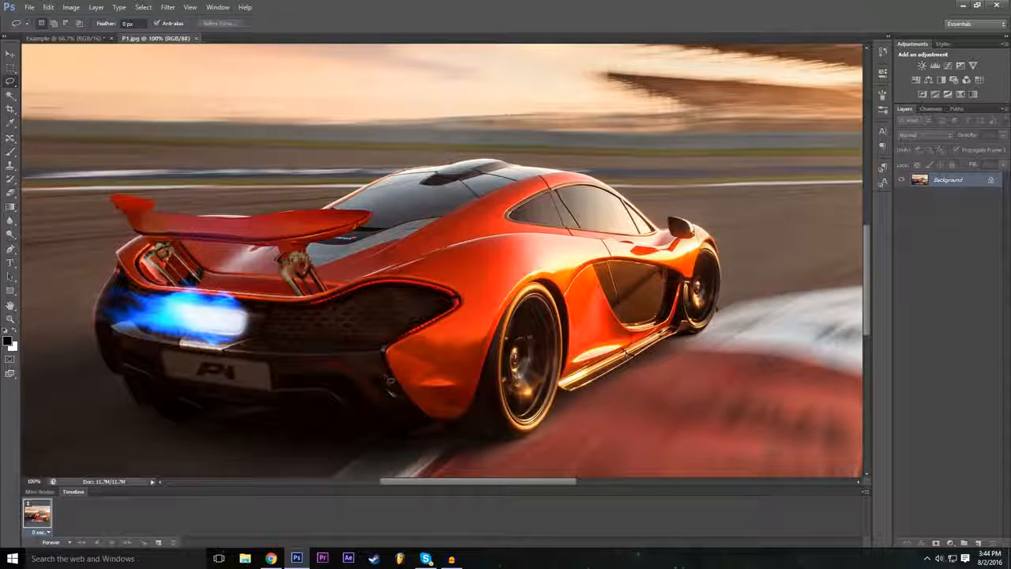
click(33, 481)
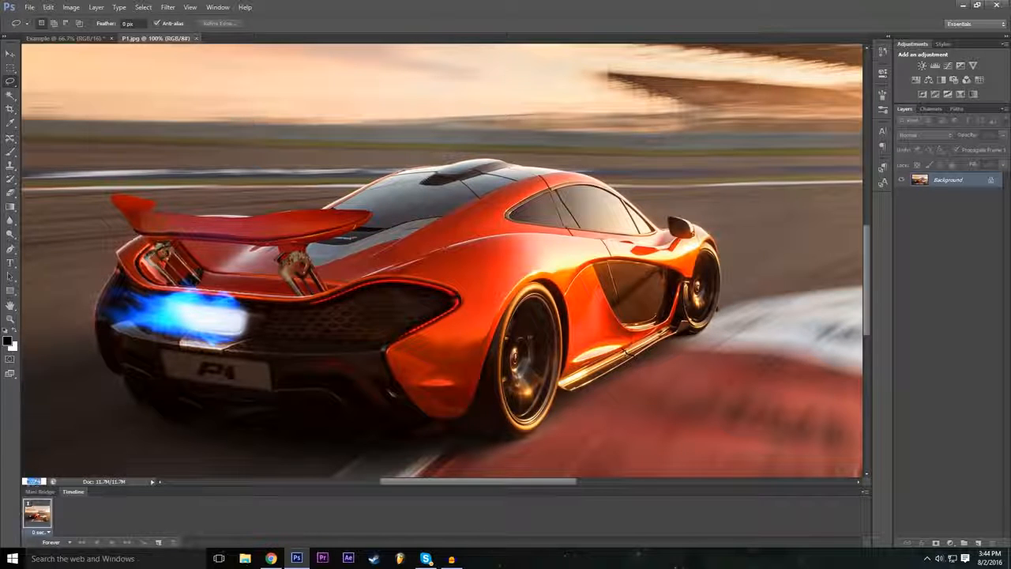
text(50)
key(Return)
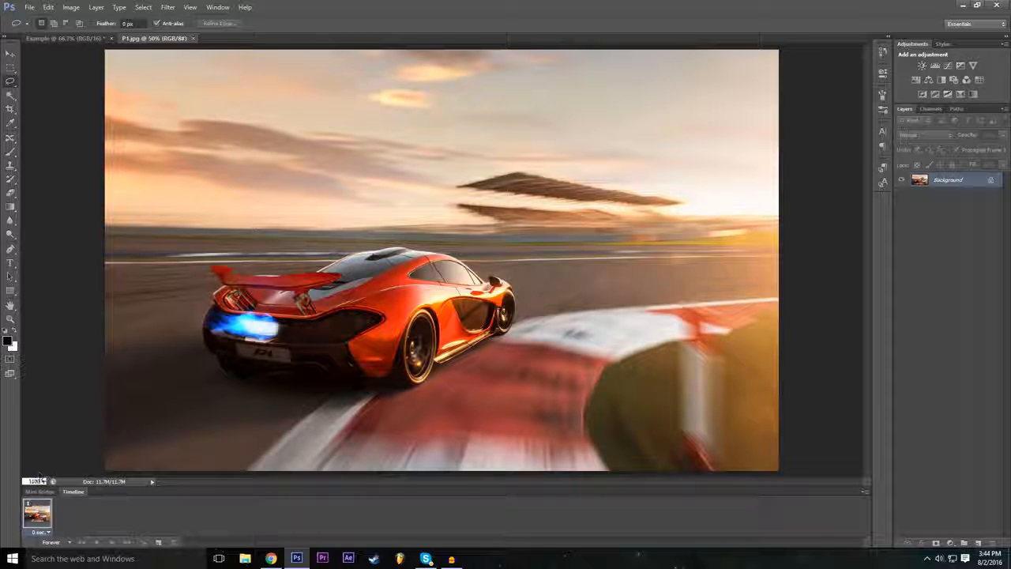
Trace a freehand Lasso selection around the whole outline of the orange car at 100% zoom
key(BackSpace)
key(BackSpace)
key(BackSpace)
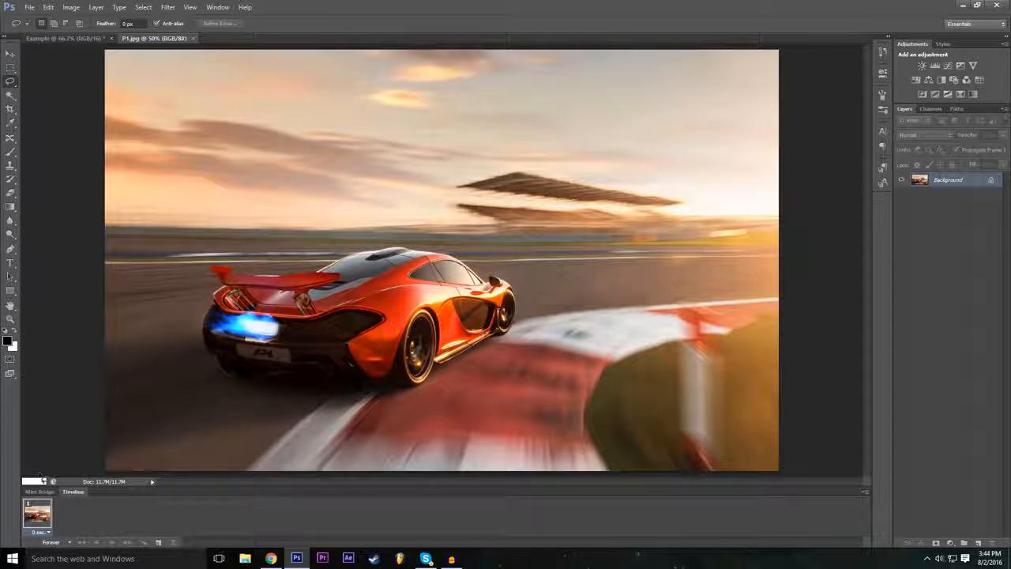
text(100)
key(Return)
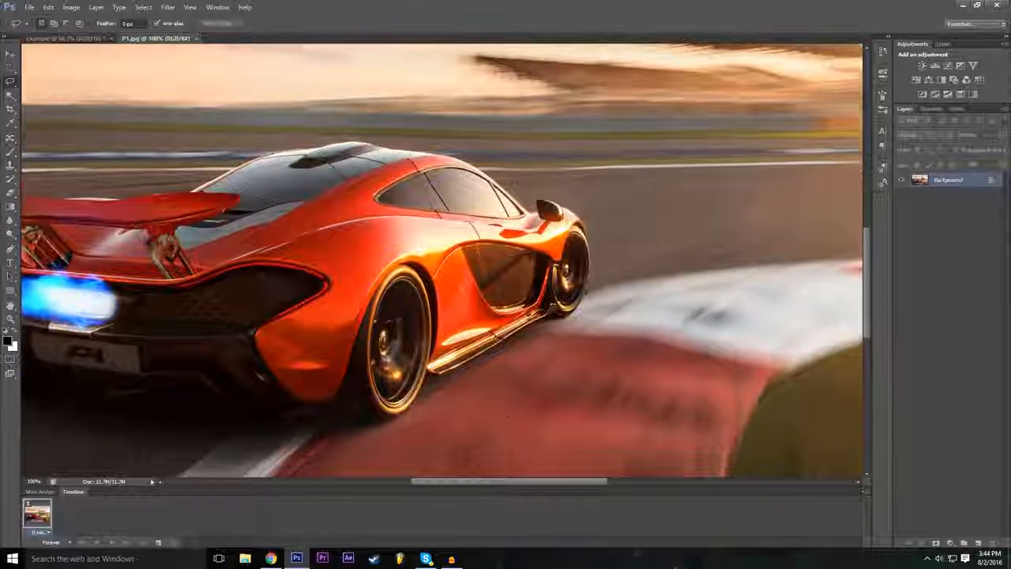
drag(509, 480, 478, 486)
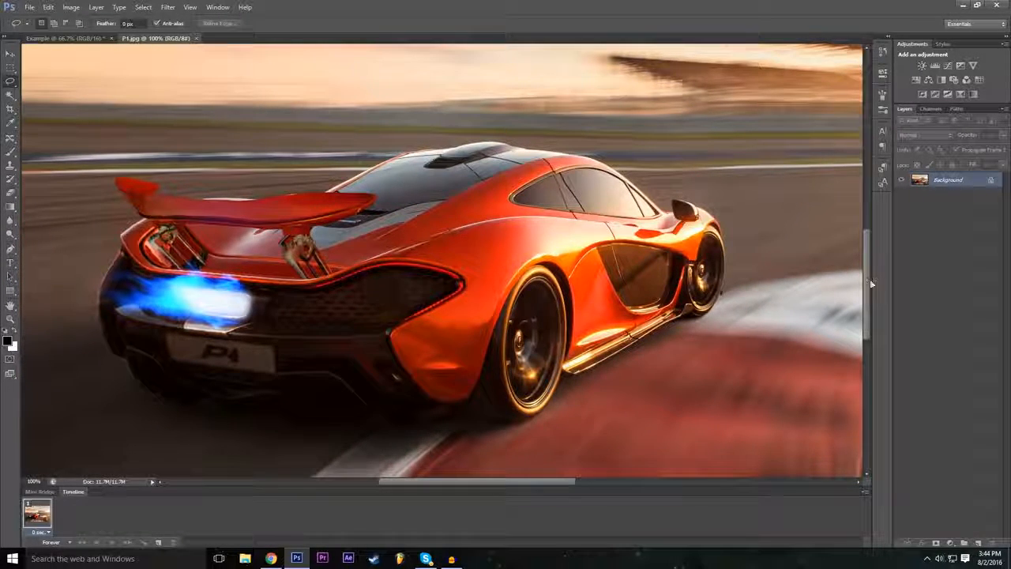
drag(868, 286, 867, 289)
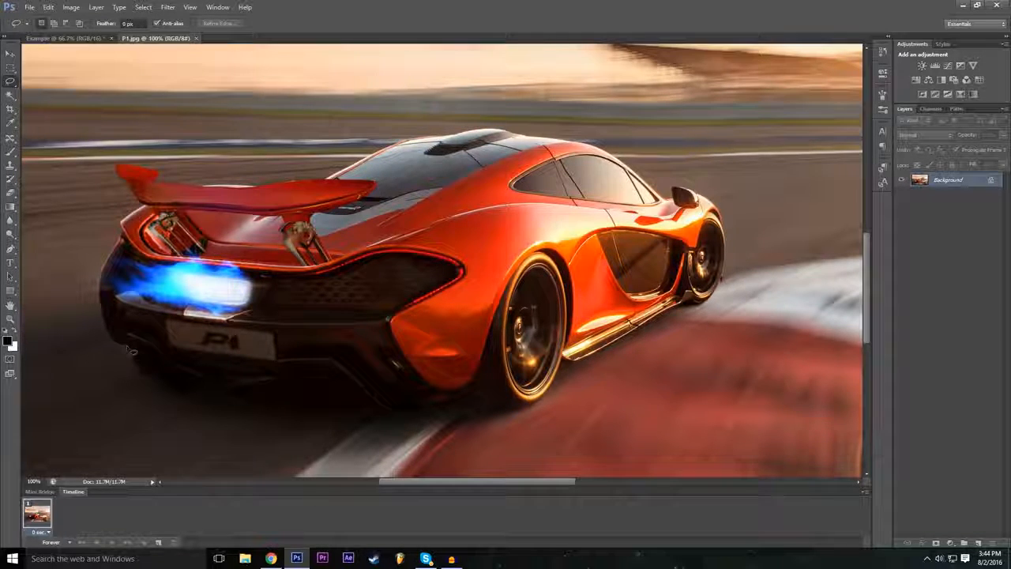
mouse_move(129, 349)
mouse_down()
mouse_move(181, 398)
mouse_move(288, 405)
mouse_move(304, 418)
mouse_move(353, 418)
mouse_move(372, 407)
mouse_move(386, 415)
mouse_move(525, 412)
mouse_move(583, 363)
mouse_up()
mouse_move(633, 335)
mouse_down()
mouse_move(666, 313)
mouse_move(712, 305)
mouse_move(730, 250)
mouse_up()
mouse_move(718, 207)
mouse_down()
mouse_move(685, 185)
mouse_move(698, 206)
mouse_move(715, 194)
mouse_move(612, 147)
mouse_move(485, 133)
mouse_move(706, 188)
mouse_move(543, 138)
mouse_move(483, 131)
mouse_move(383, 144)
mouse_move(404, 138)
mouse_move(353, 171)
mouse_move(373, 180)
mouse_move(132, 188)
mouse_move(120, 168)
mouse_move(144, 207)
mouse_move(100, 294)
mouse_move(135, 358)
mouse_up()
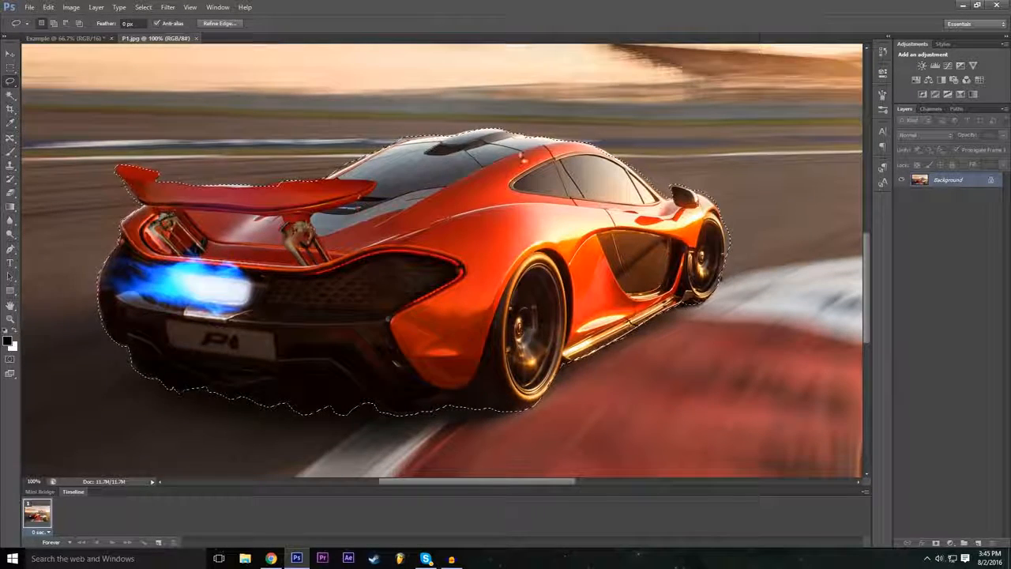
With the view at 50%, convert the locked Background into a regular layer named Mclaren
click(34, 481)
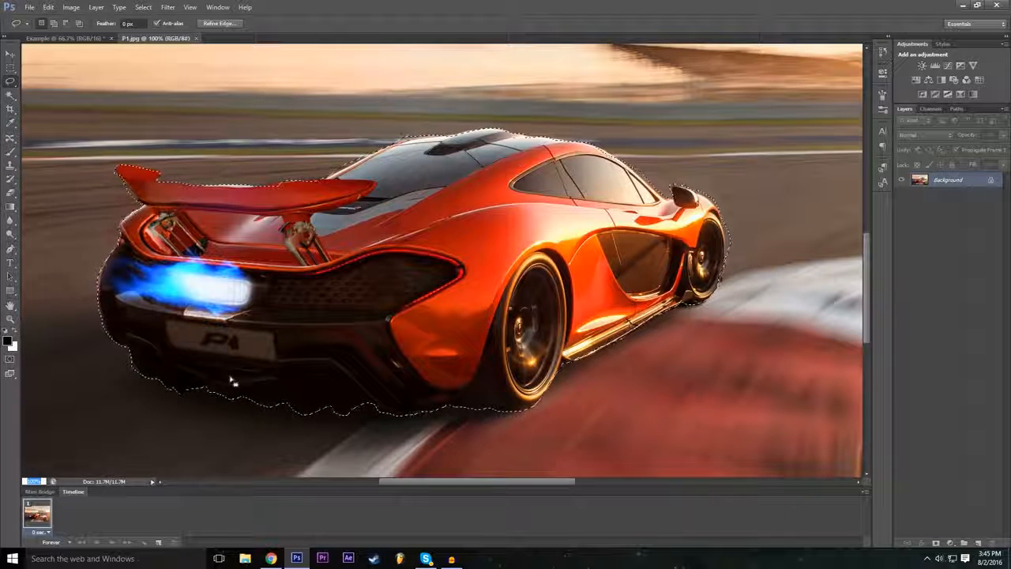
text(50)
key(Return)
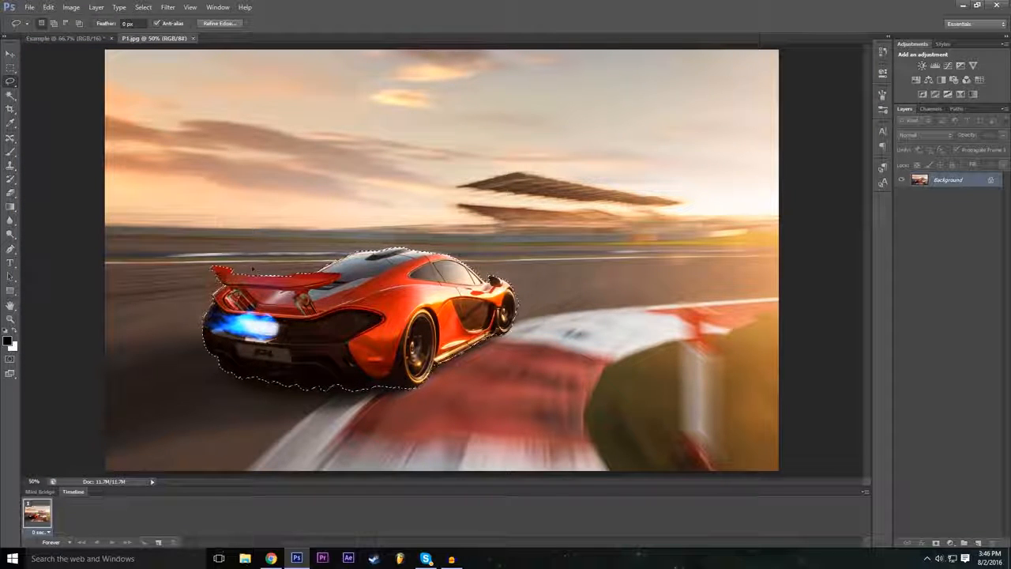
double_click(992, 183)
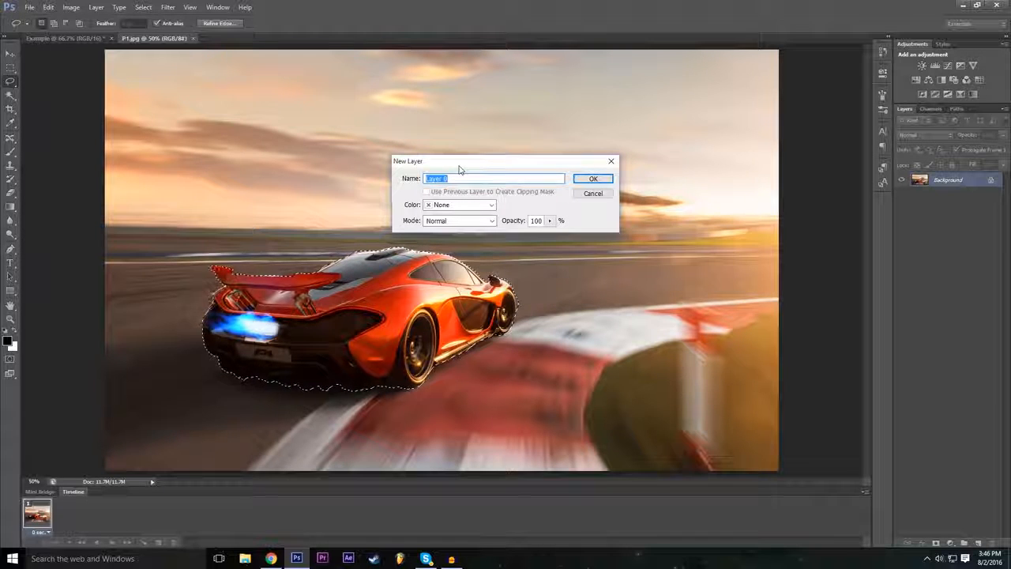
text(Mcla)
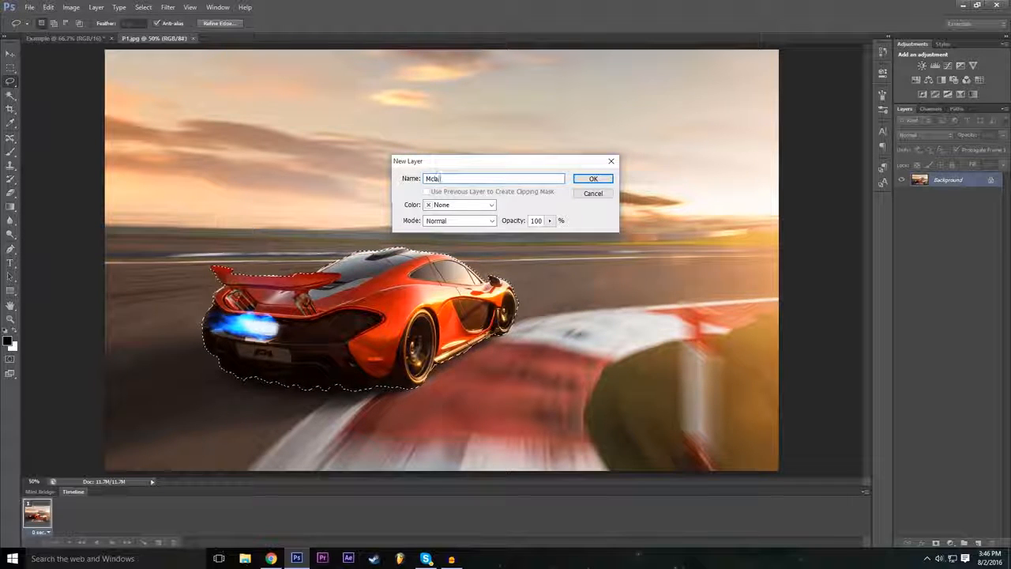
text(ren)
key(Return)
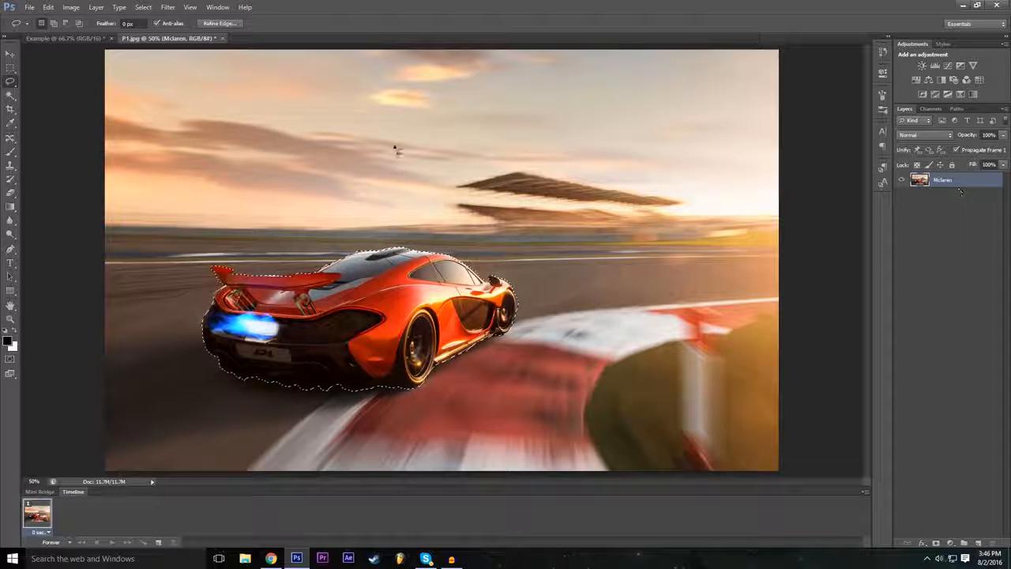
Copy the selected car and paste it as a new layer, checking the cutout by toggling the Mclaren layer's visibility
key(ctrl+c)
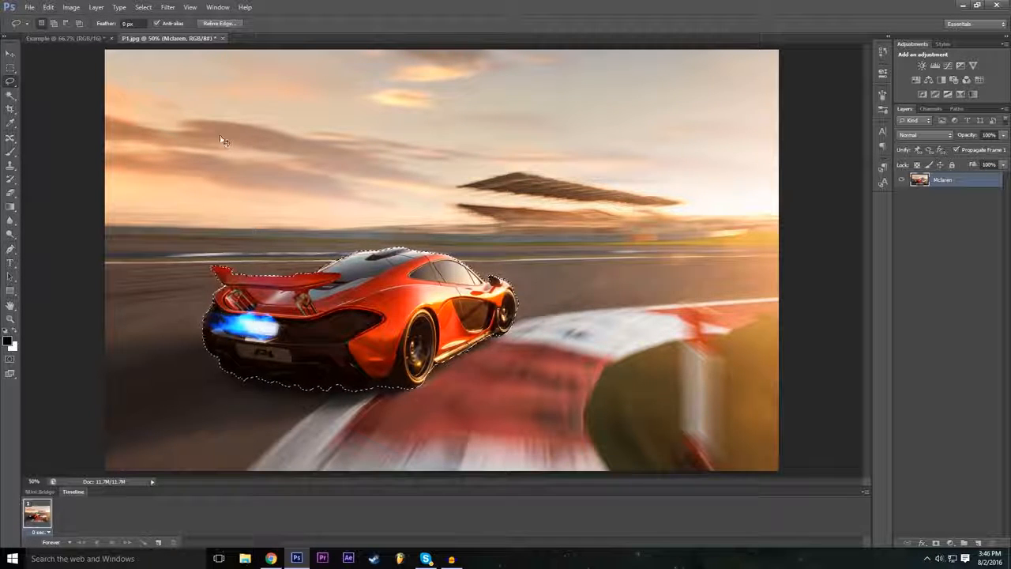
key(ctrl+v)
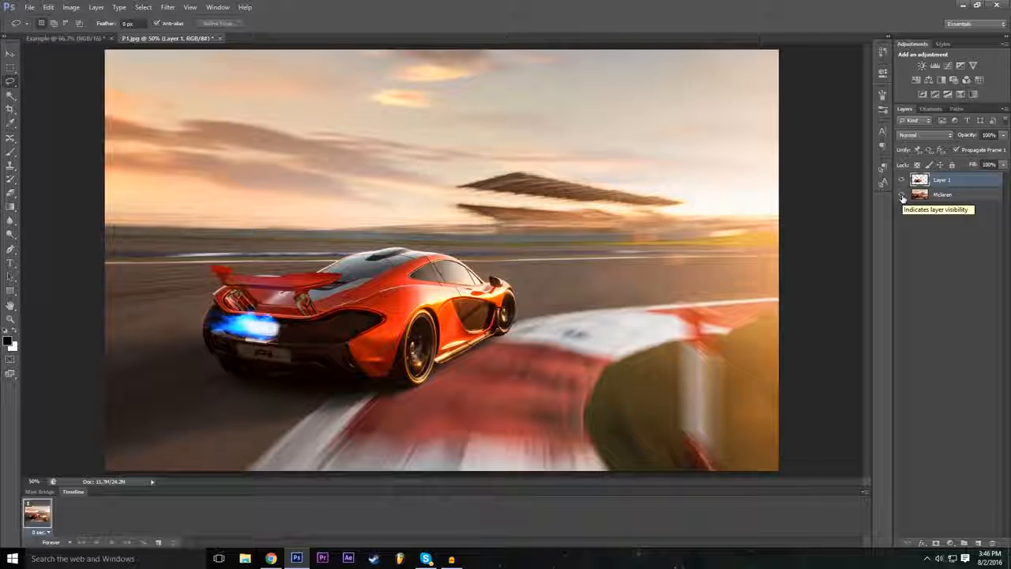
click(902, 196)
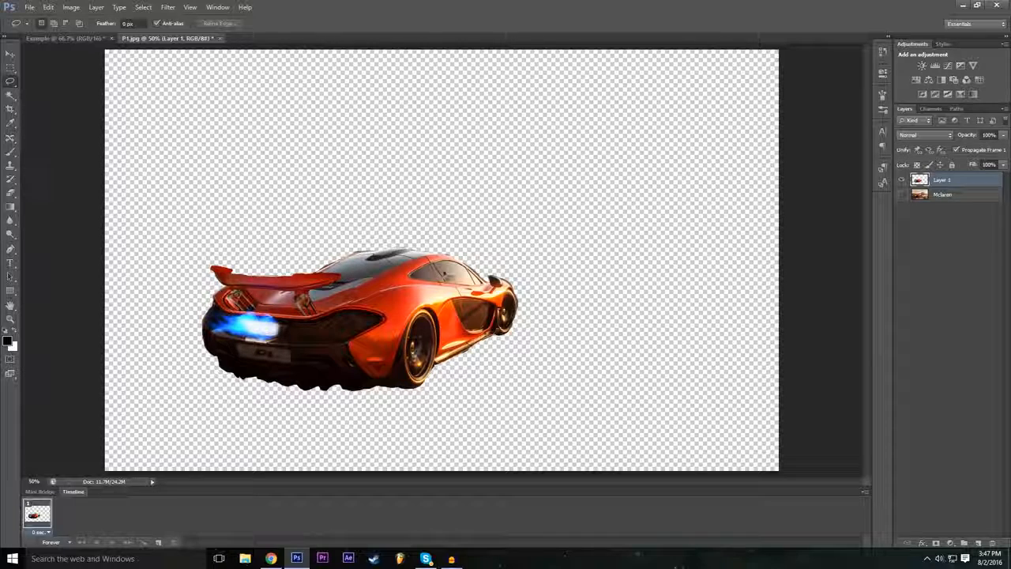
click(902, 195)
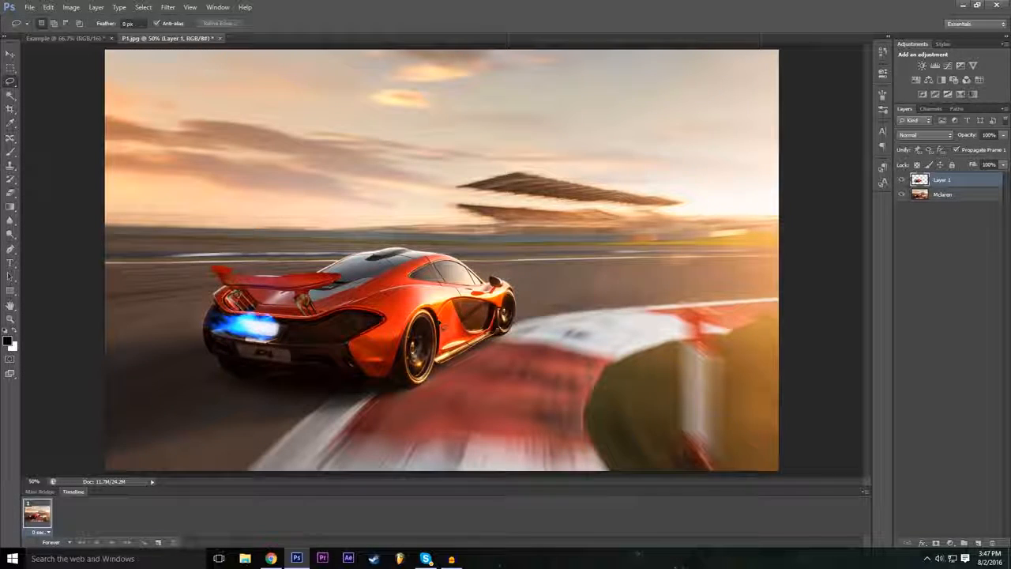
Reposition the pasted car with the Move tool so it overlaps the original car's upper right, and enter Free Transform
click(10, 53)
mouse_move(405, 288)
mouse_down()
mouse_move(526, 313)
mouse_move(212, 200)
mouse_move(429, 291)
mouse_up()
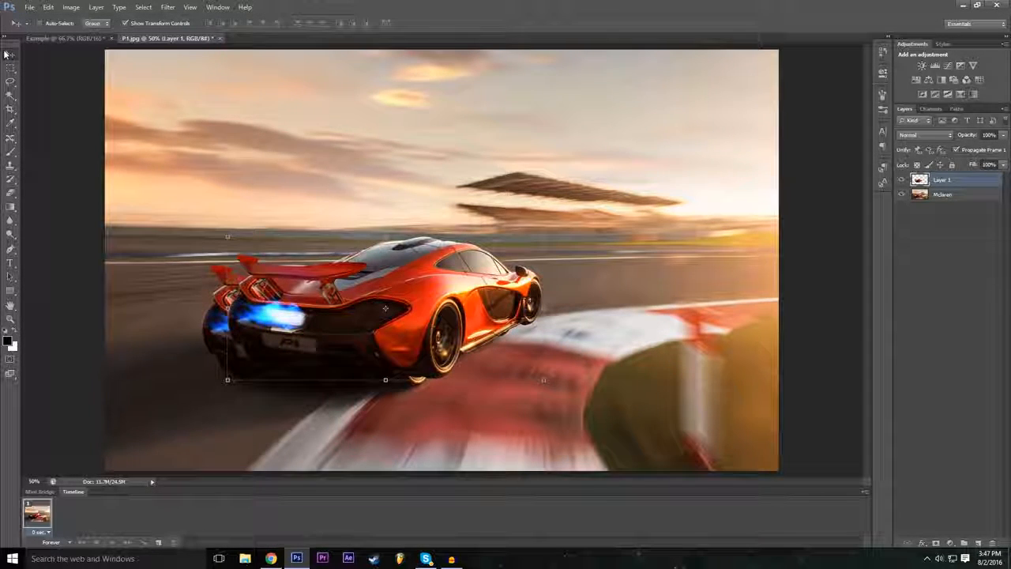
drag(477, 334, 571, 339)
mouse_move(548, 376)
mouse_down()
mouse_move(405, 333)
mouse_move(450, 351)
mouse_move(540, 362)
mouse_up()
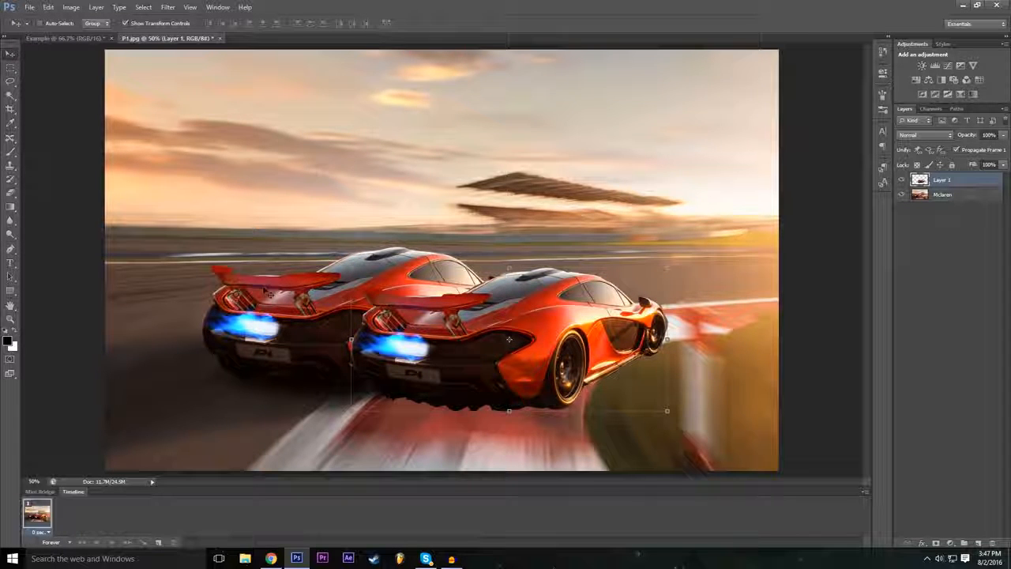
drag(479, 347, 406, 306)
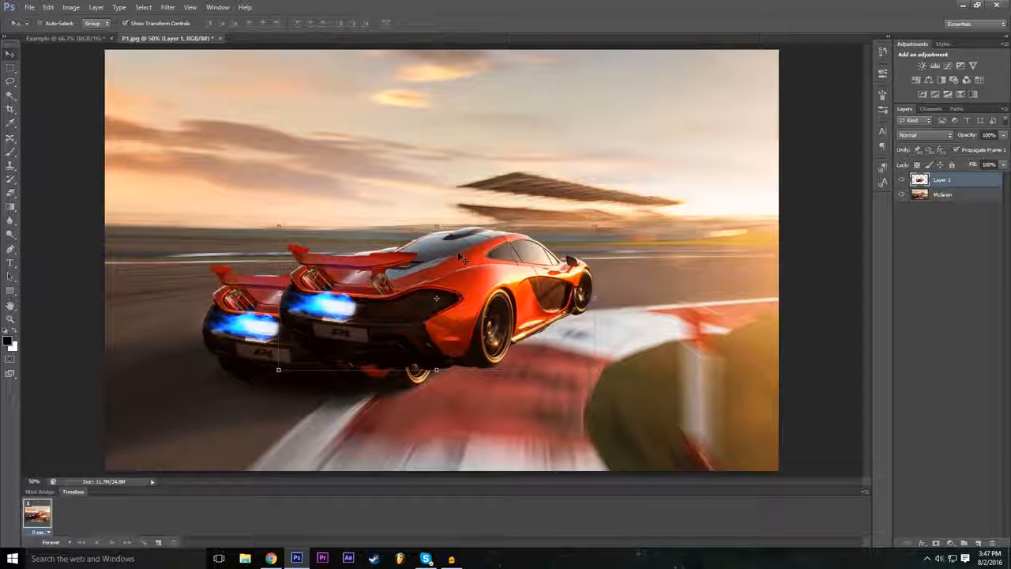
key(ctrl+t)
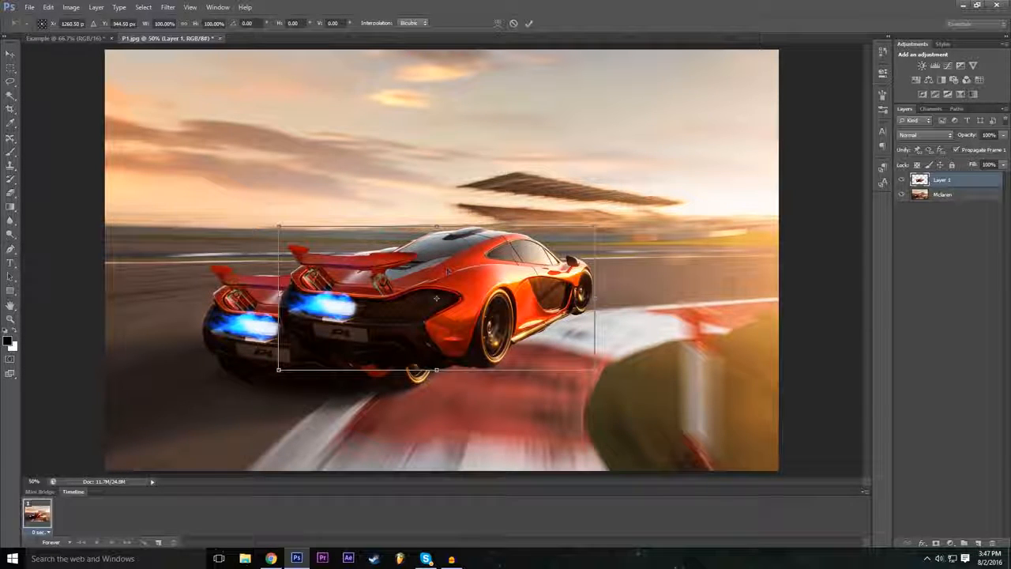
Try to flip the car copy vertically with a height scale of -100%
click(212, 23)
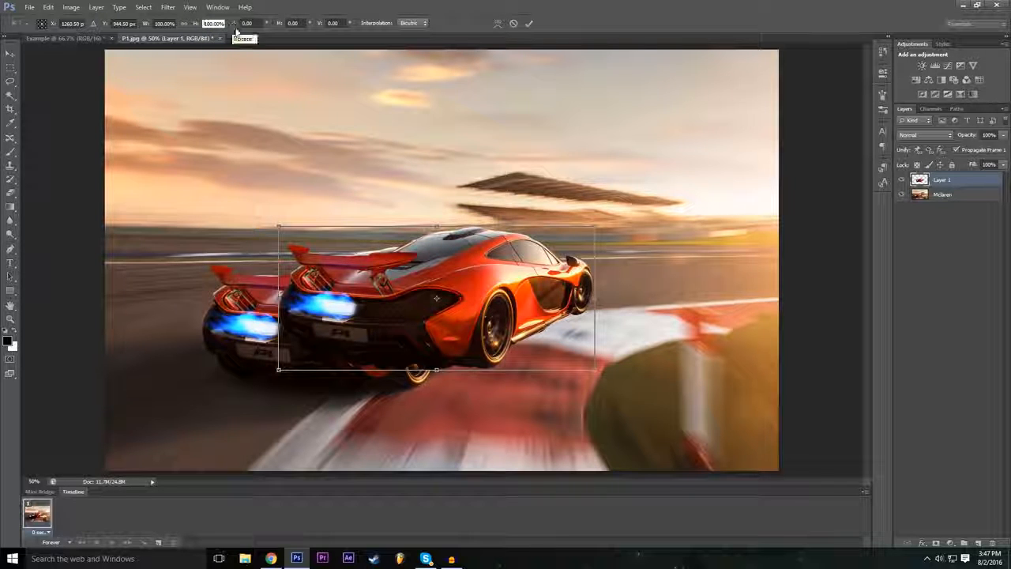
text(-100)
key(Return)
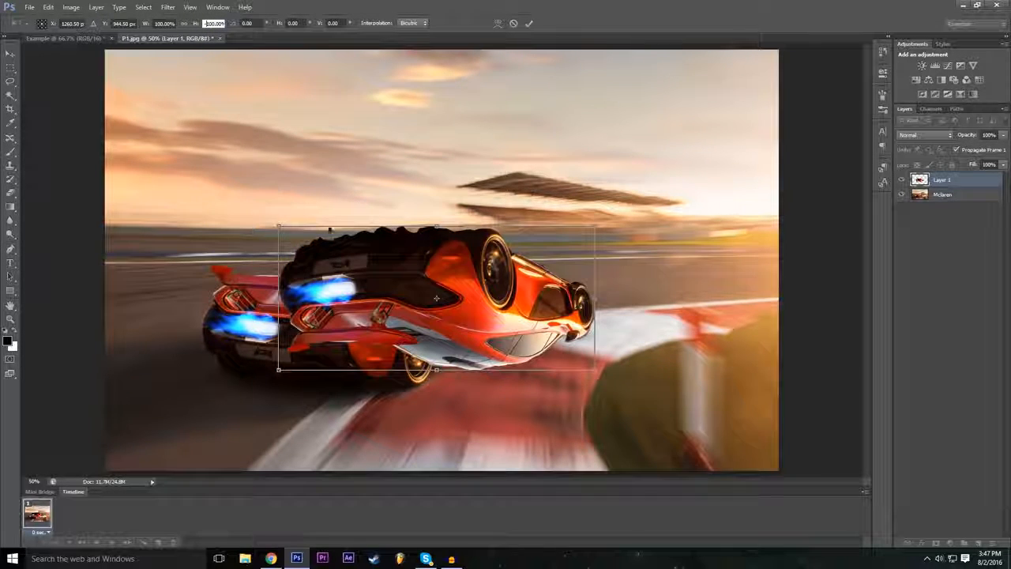
key(ctrl+z)
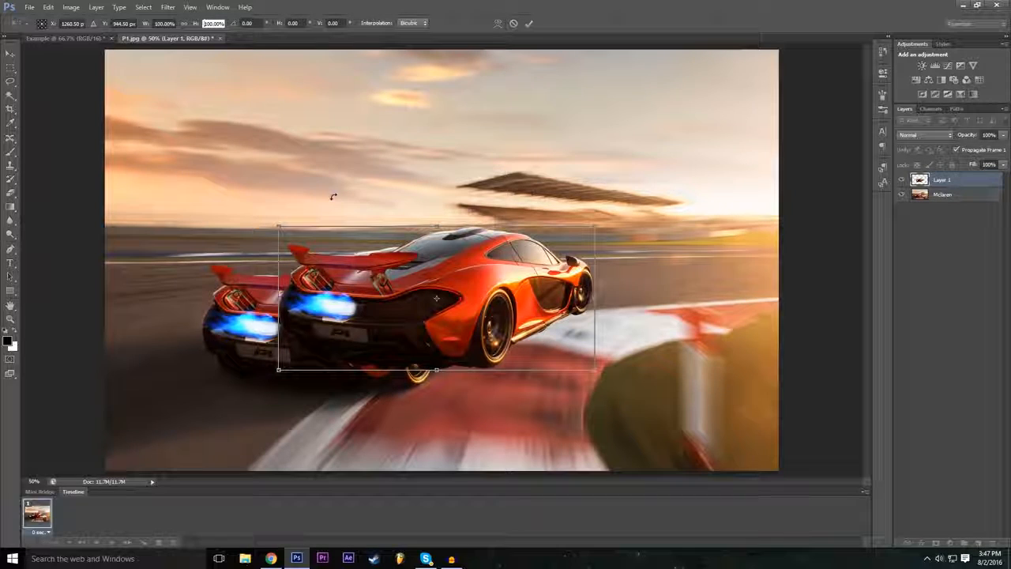
Flip the car copy horizontally with a width scale of -100% and place it to the right of the original car
click(163, 23)
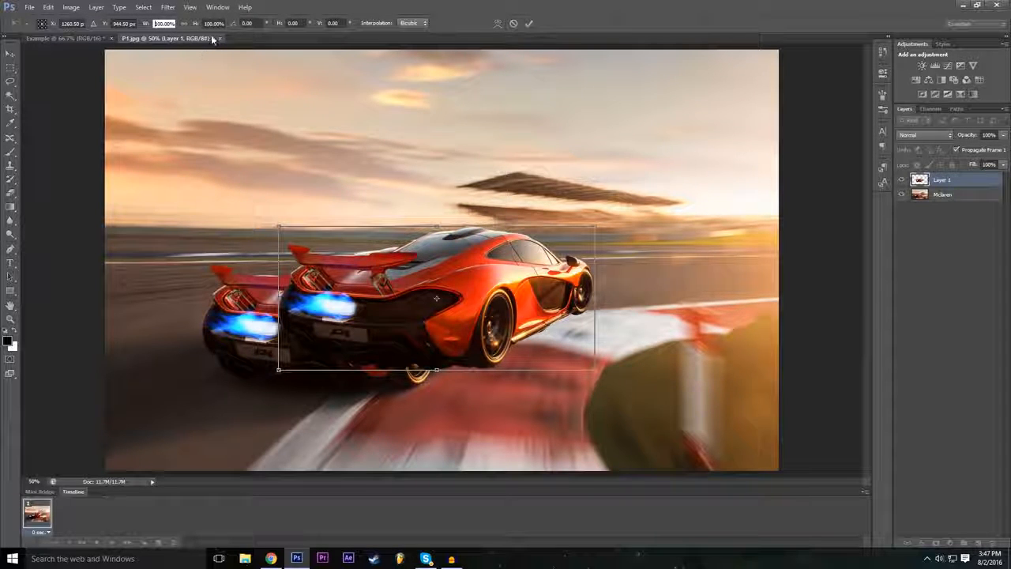
text(-100)
key(Return)
drag(436, 298, 674, 333)
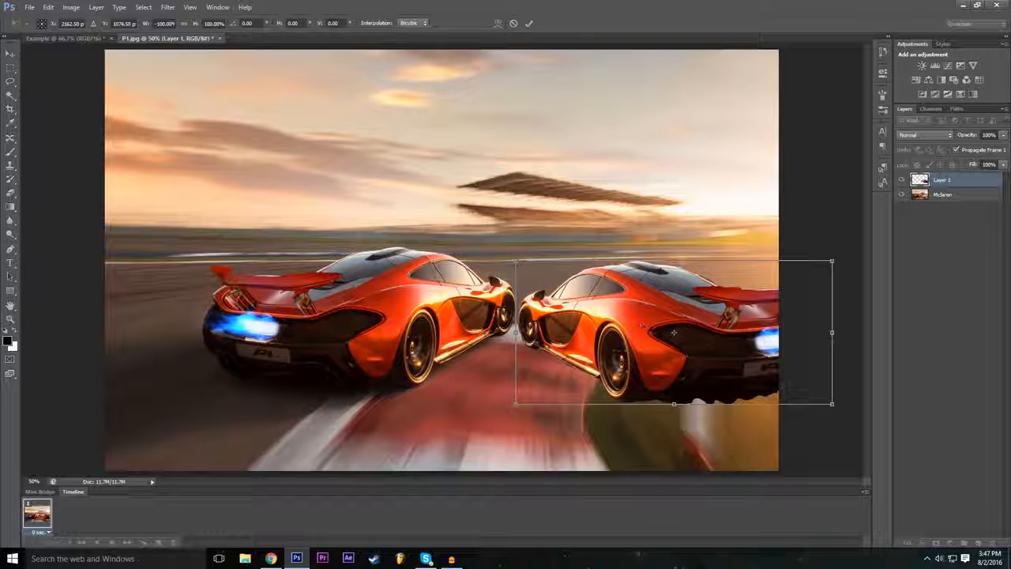
Squash the flipped car to about 77% width over the original, restore the width scale to -100%, and move it back beside the original
drag(674, 333, 427, 292)
drag(589, 292, 518, 291)
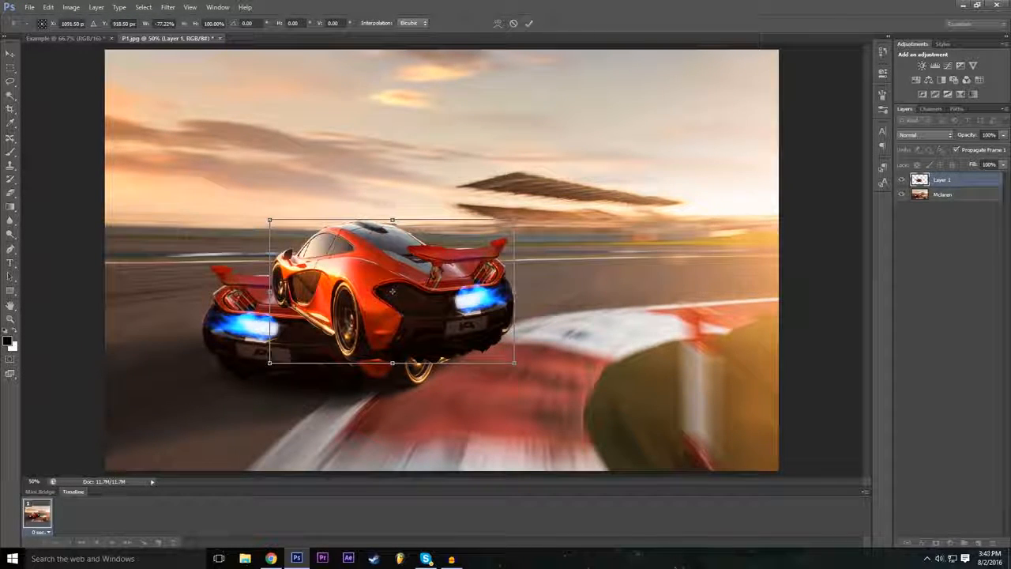
click(163, 24)
click(169, 23)
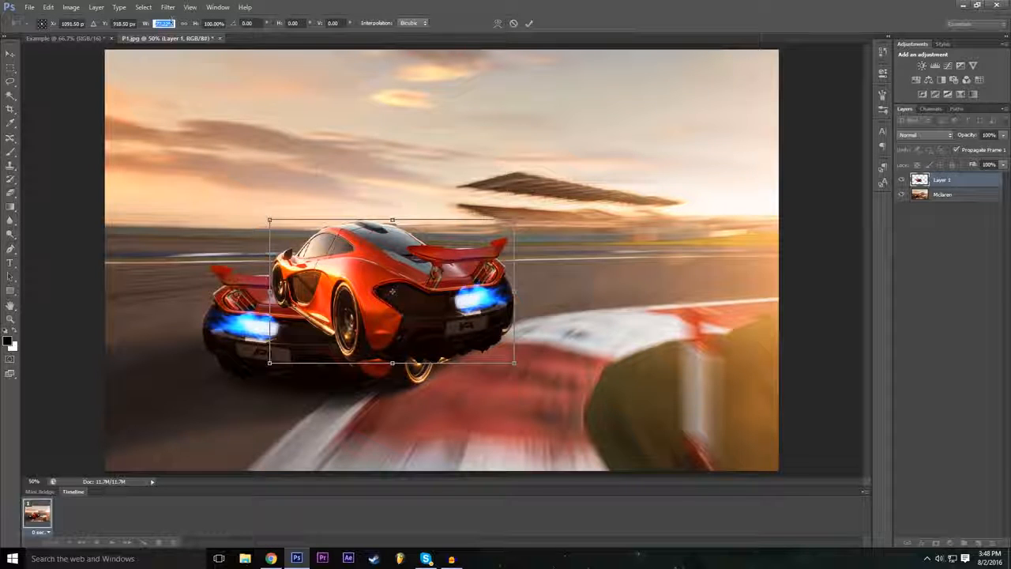
text(100)
drag(392, 292, 677, 331)
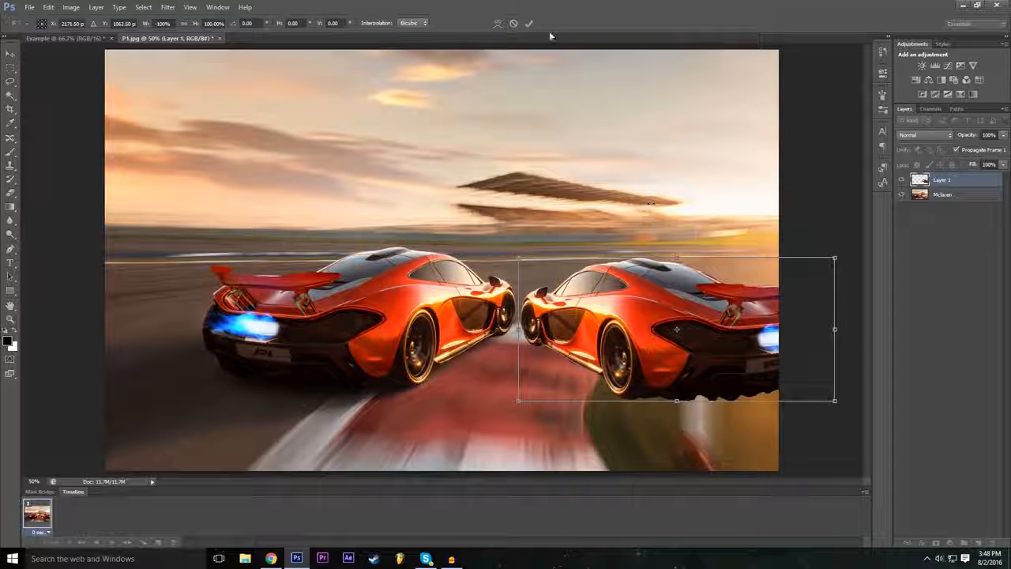
Rotate the flipped car about 9° clockwise, nudge it slightly downward, and apply the transformation
drag(541, 257, 555, 236)
drag(632, 308, 637, 327)
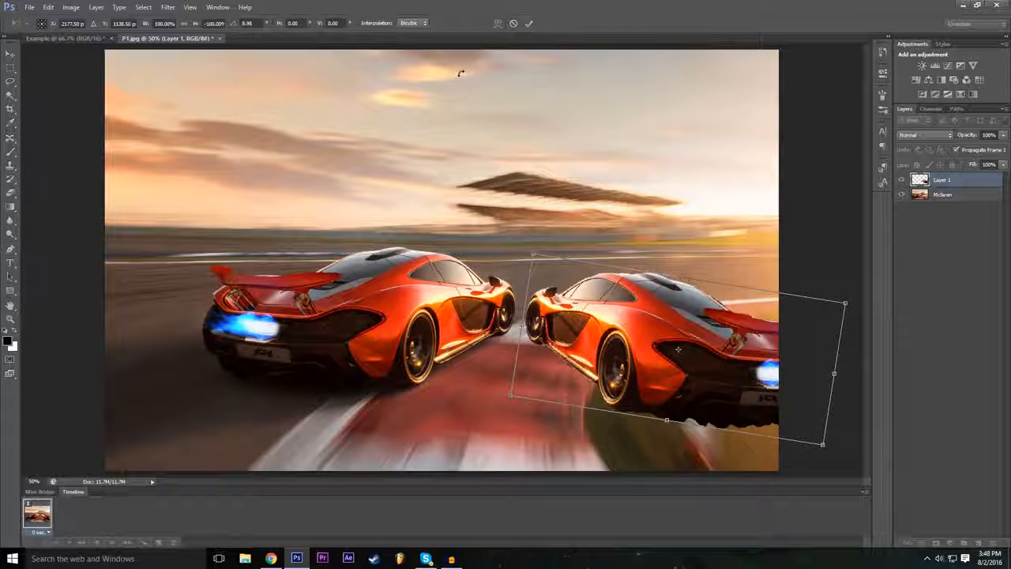
click(528, 23)
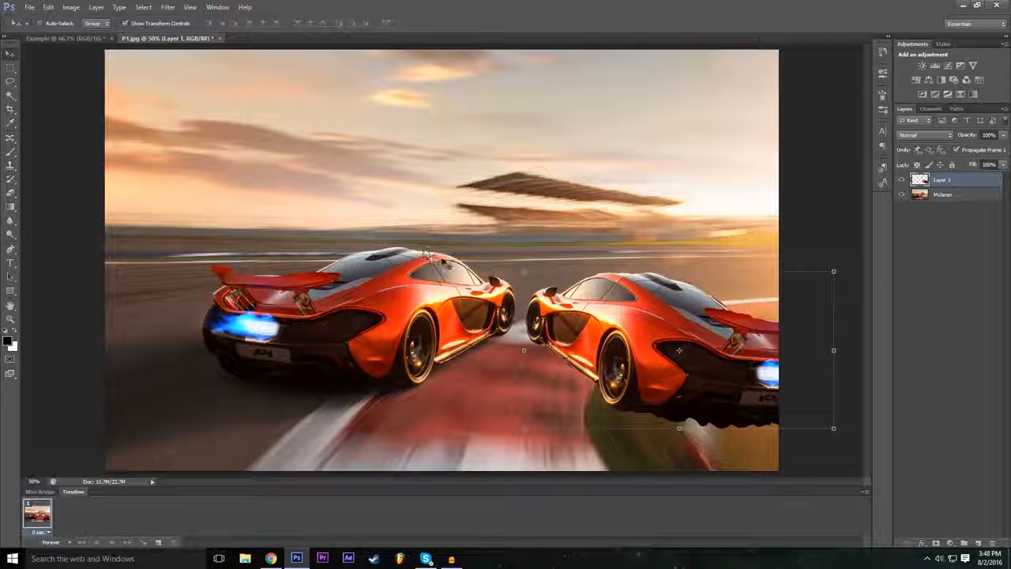
Open the blending options for the car copy's layer, enable Drop Shadow, and increase the shadow's size
click(924, 542)
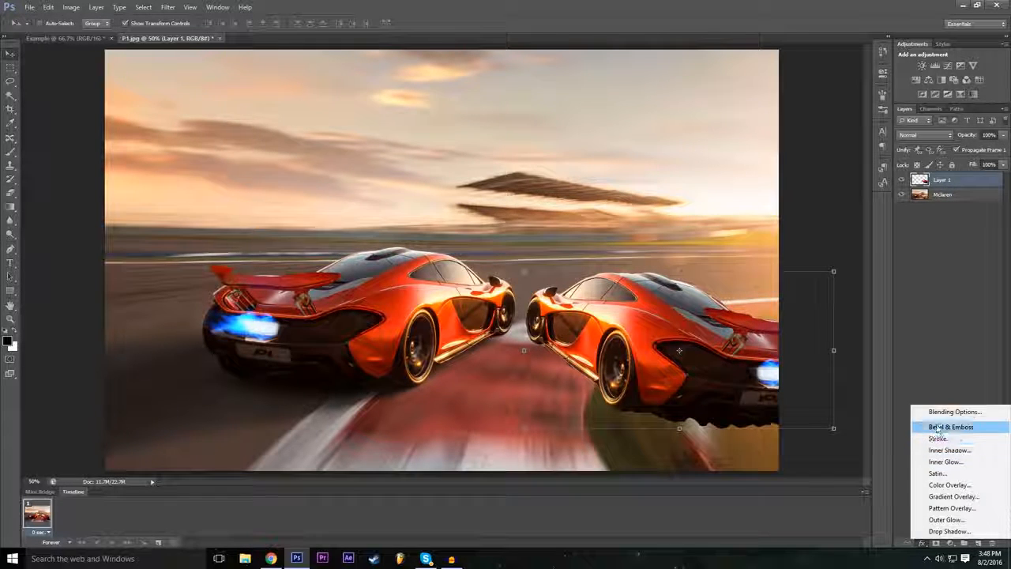
click(948, 411)
drag(477, 216, 428, 158)
click(229, 344)
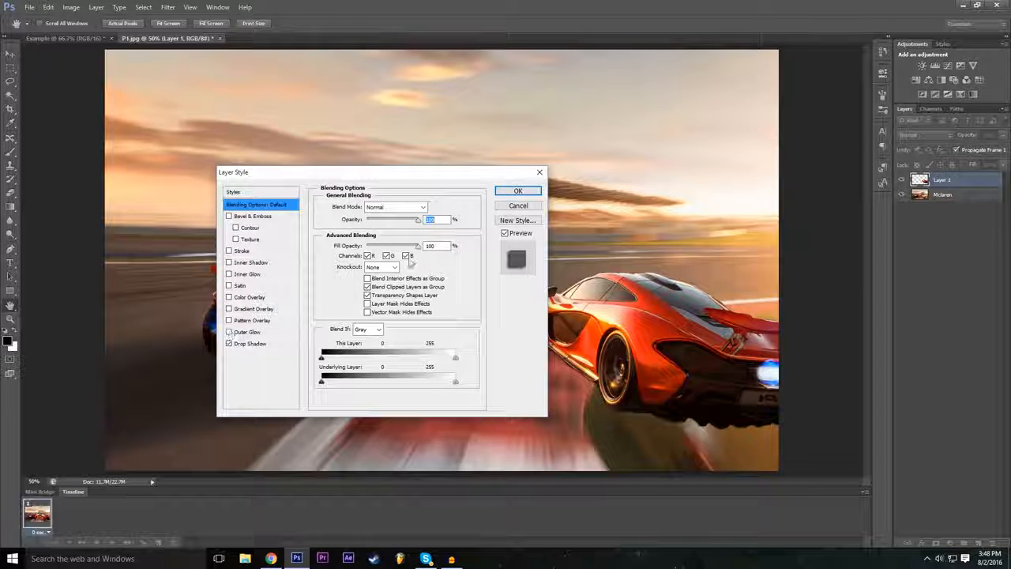
drag(372, 171, 295, 173)
click(198, 345)
drag(293, 281, 300, 280)
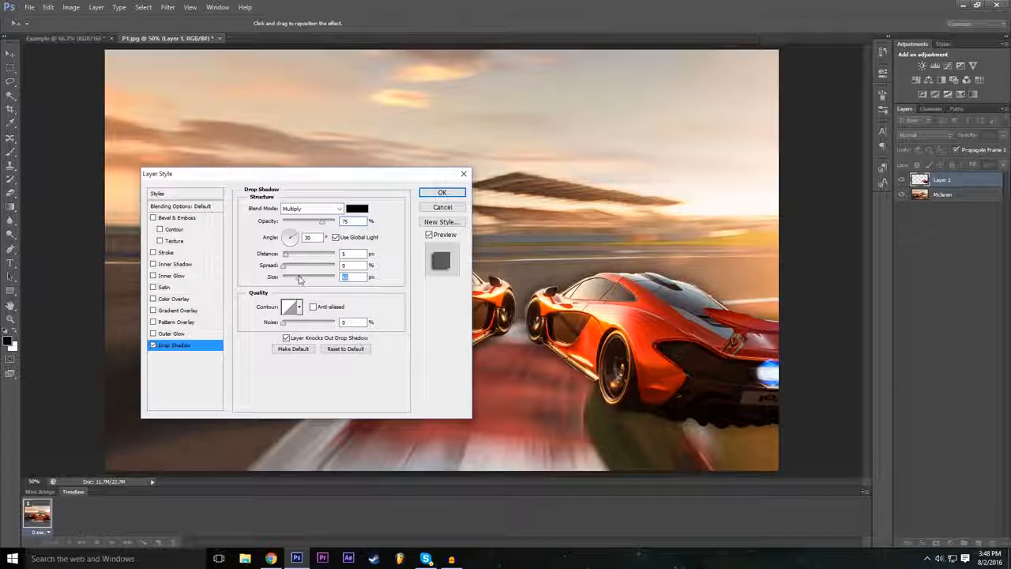
Enable Outer Glow on the car copy, increase the glow's size, and apply the layer style
click(154, 334)
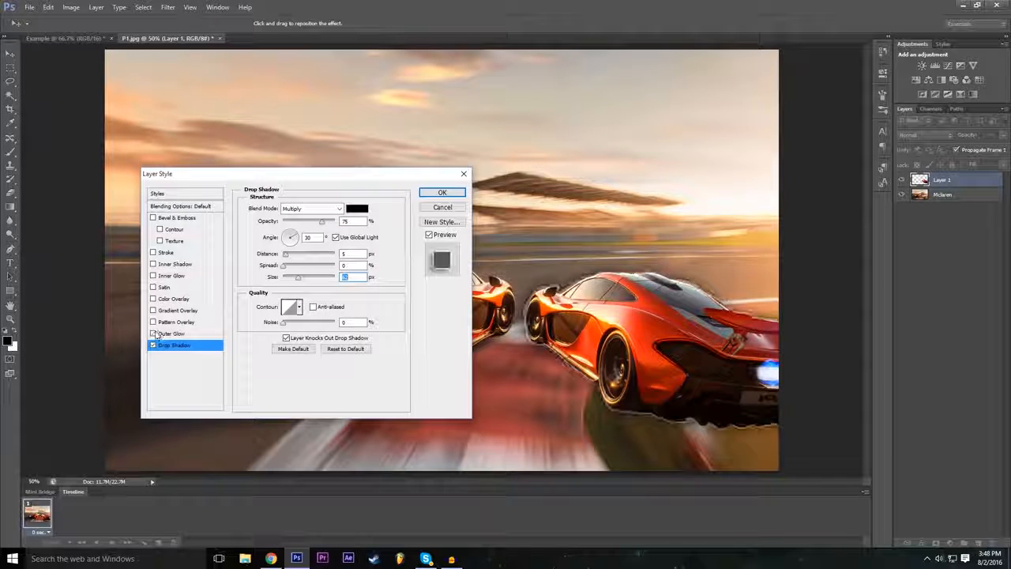
click(195, 336)
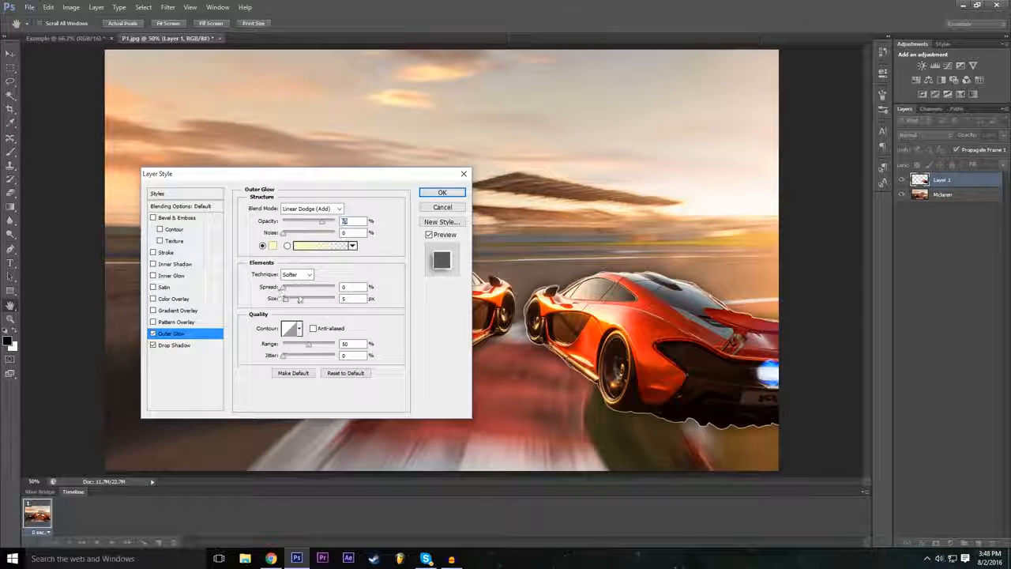
drag(285, 298, 301, 301)
drag(356, 173, 404, 201)
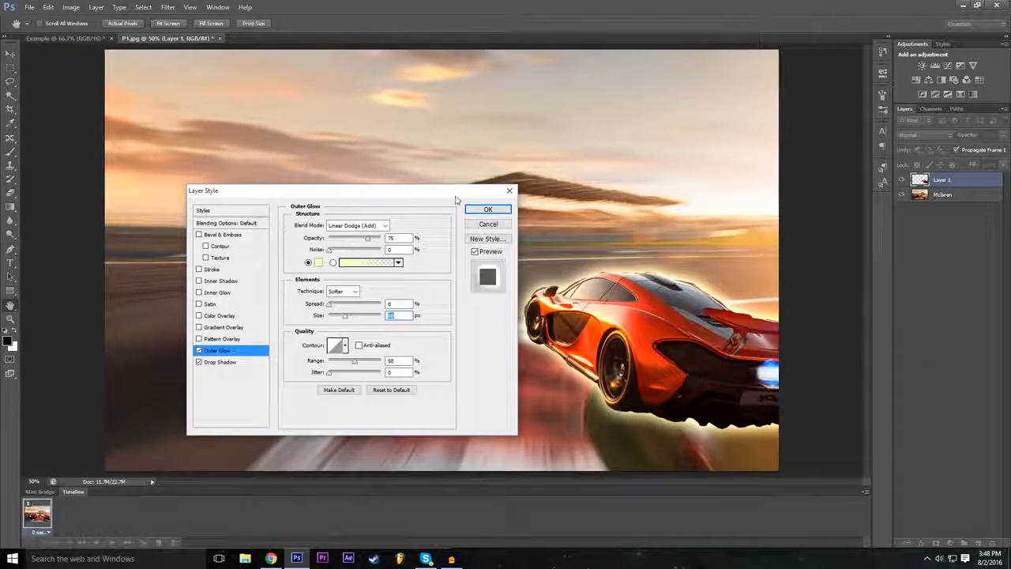
click(488, 209)
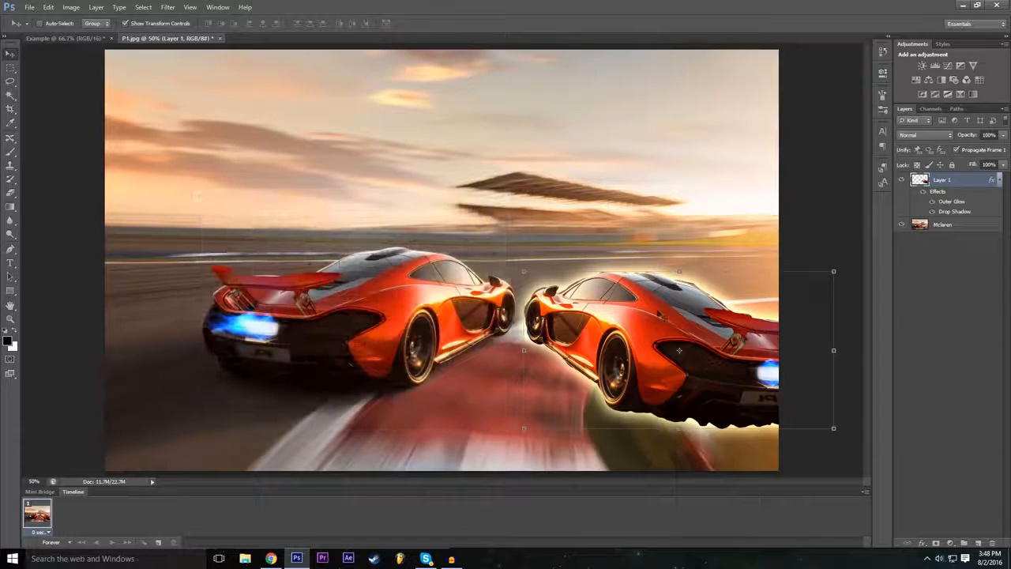
With no layer selected, add a Brightness/Contrast adjustment layer with Color None and Normal mode, and set its contrast to -50
click(949, 362)
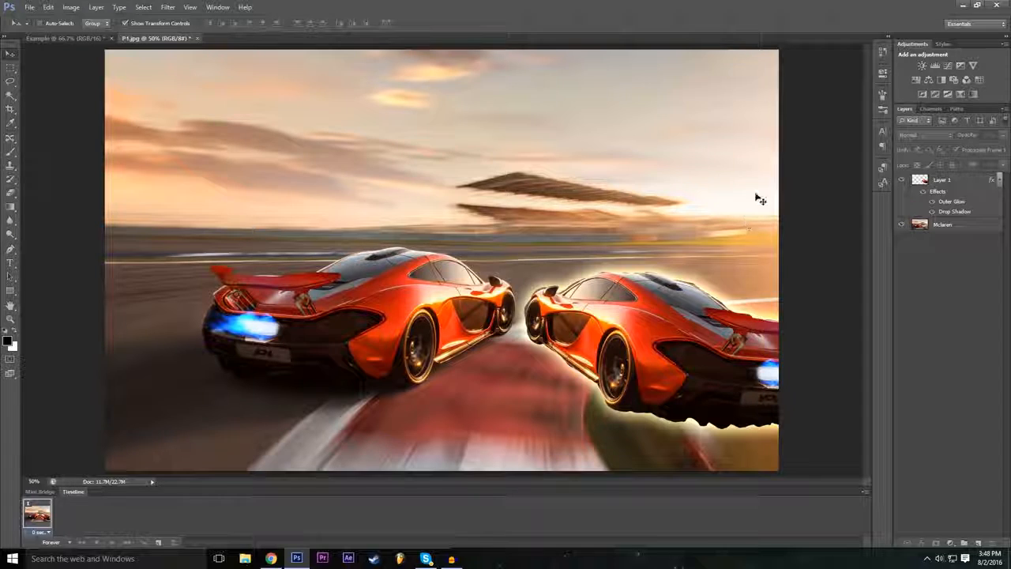
click(917, 186)
click(944, 337)
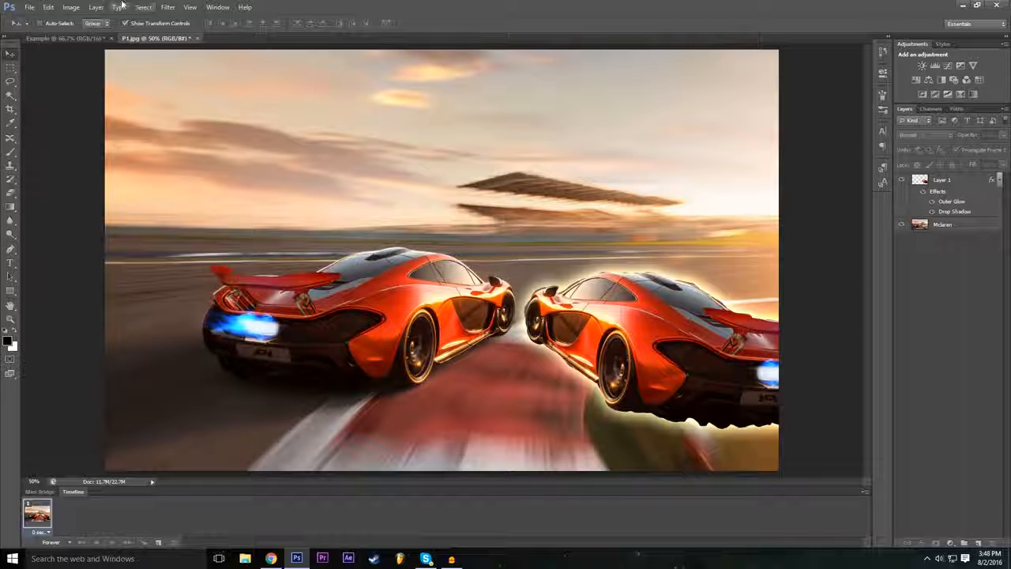
click(97, 7)
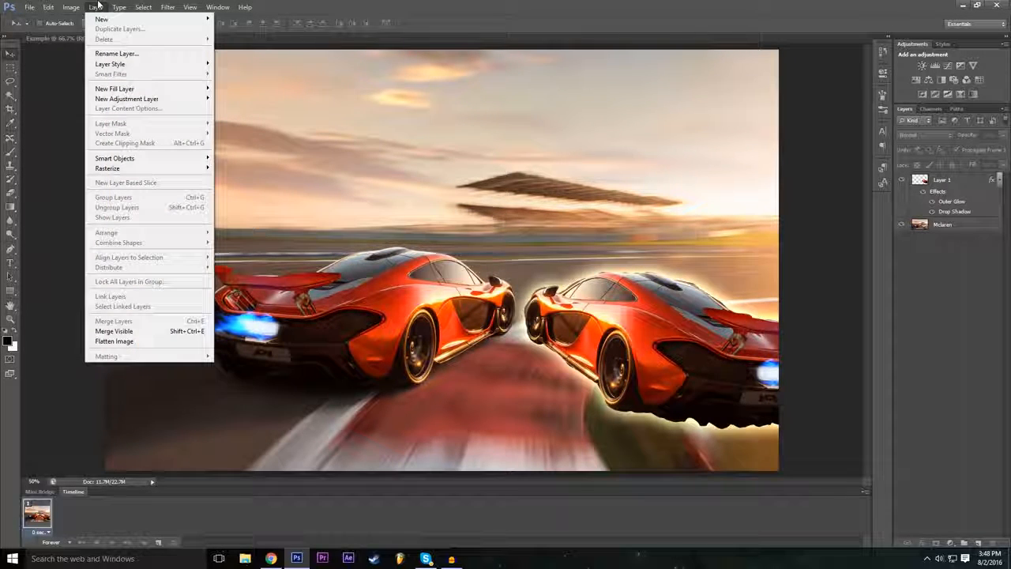
mouse_move(108, 20)
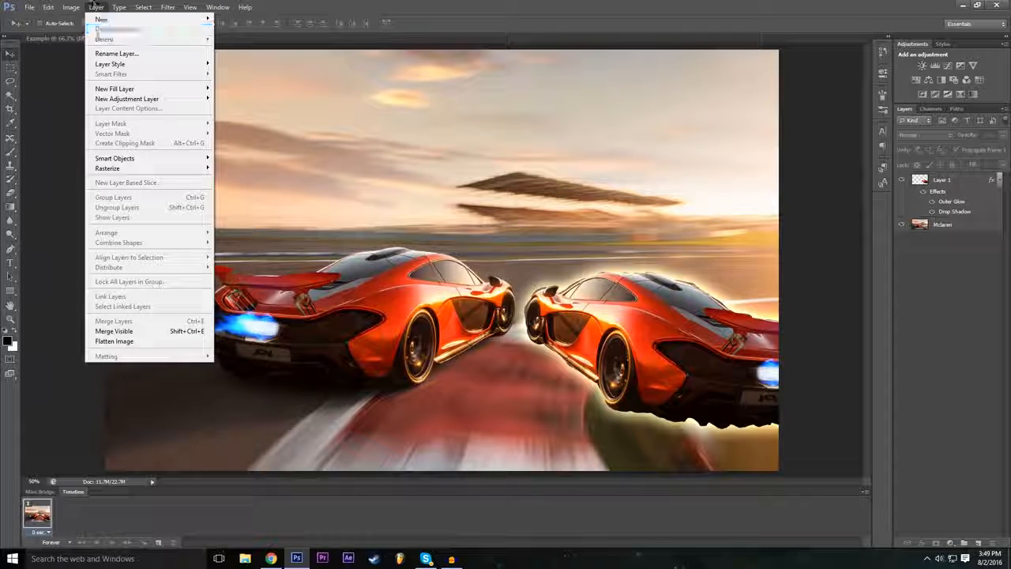
mouse_move(142, 97)
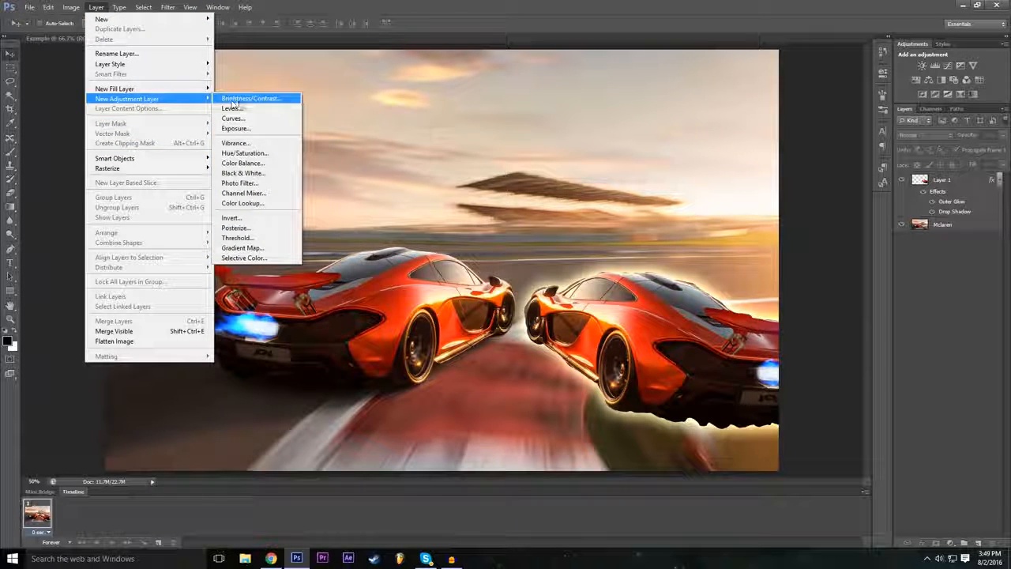
click(271, 104)
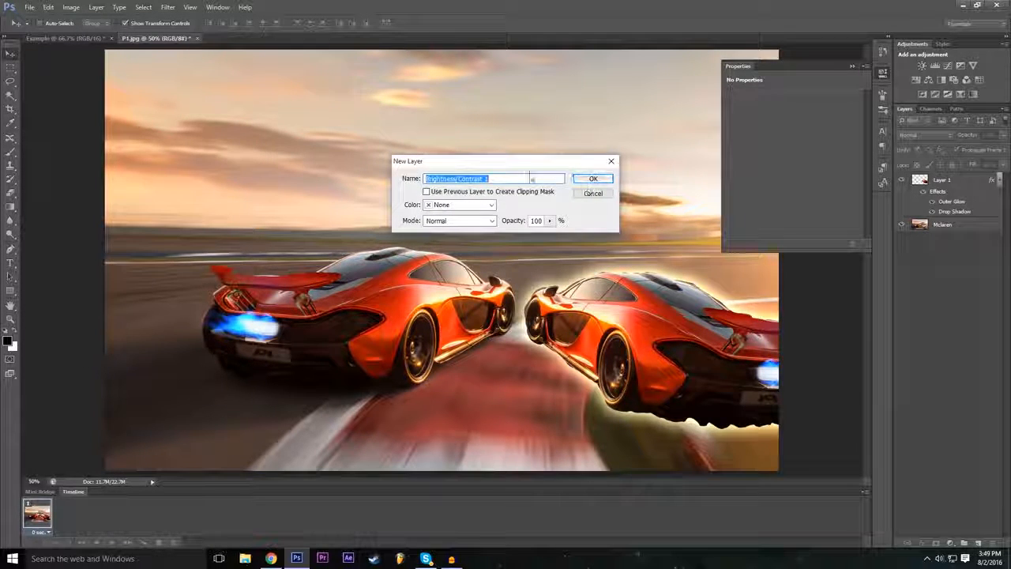
click(471, 205)
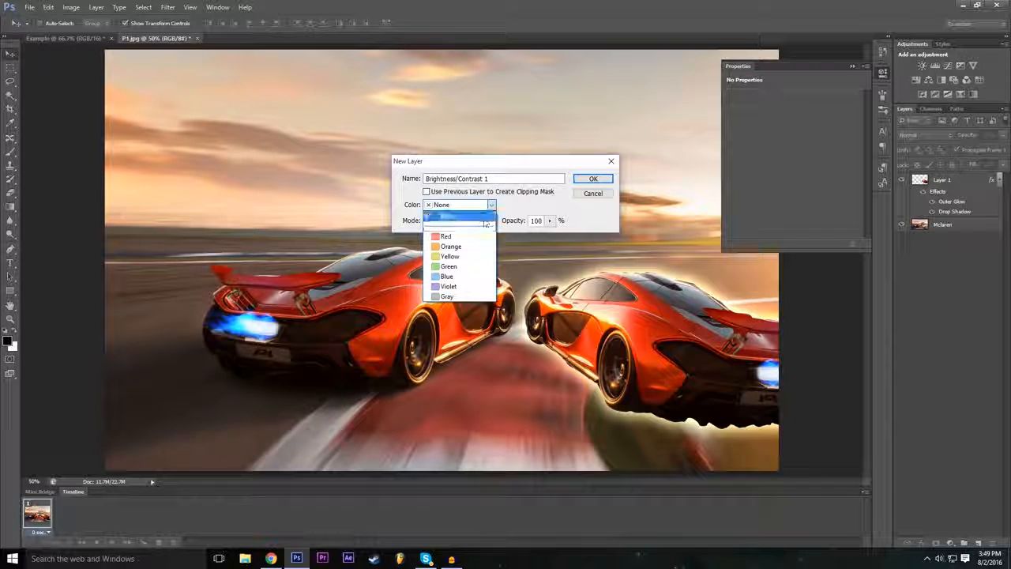
click(447, 215)
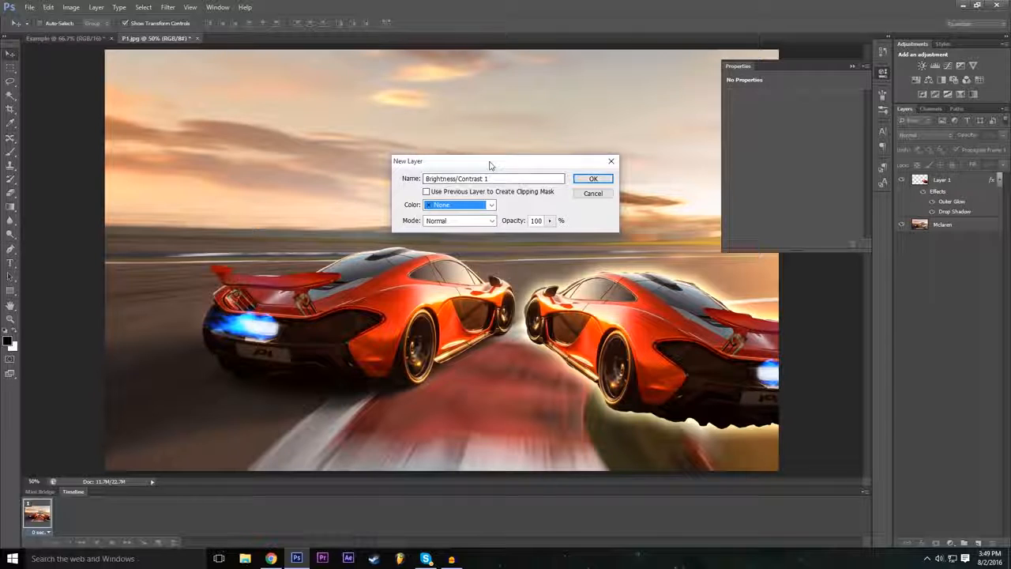
click(593, 178)
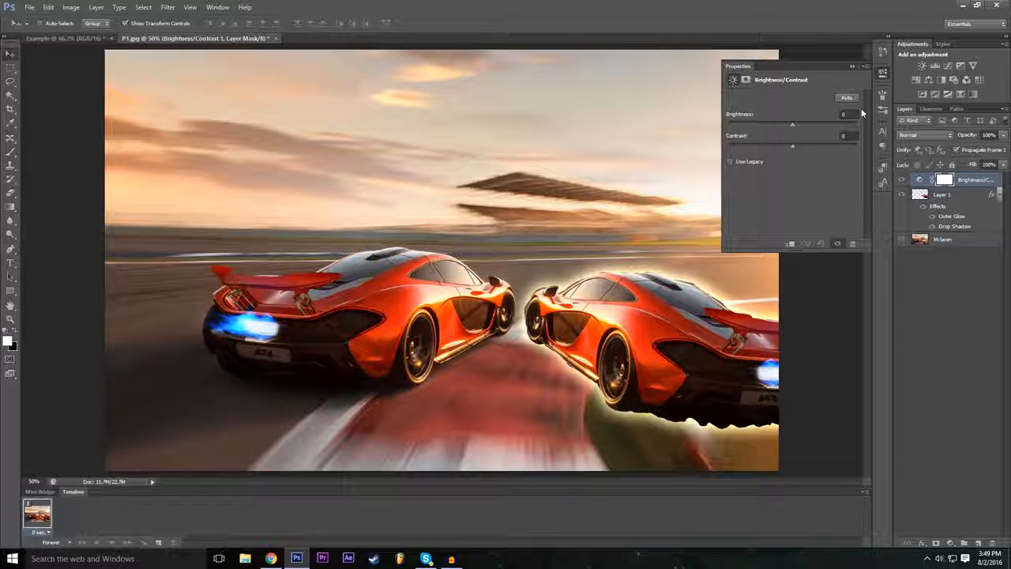
drag(793, 148, 682, 184)
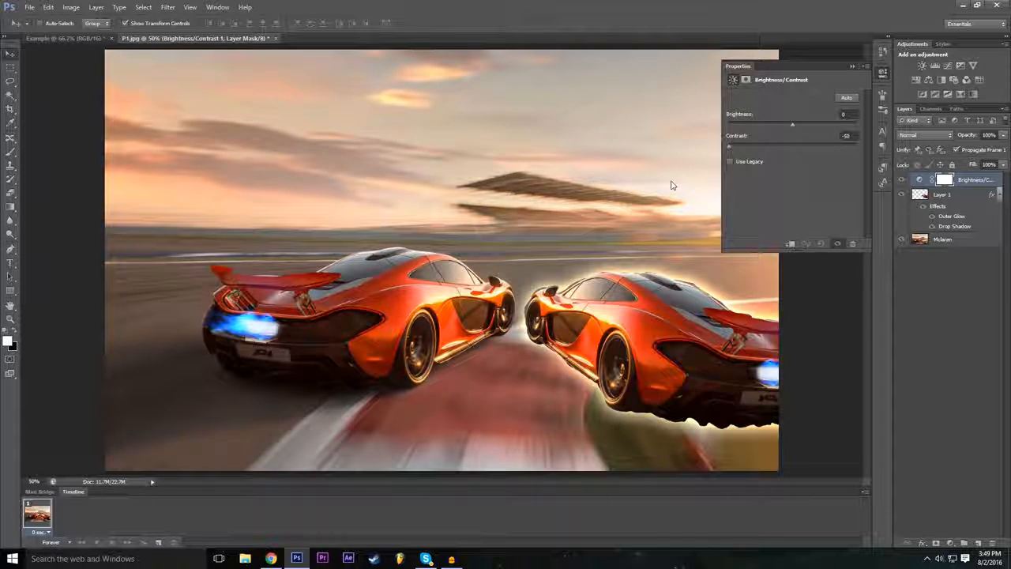
Set the Brightness/Contrast adjustment's contrast to 40 and brightness to -7, and compare the image with the adjustment layer hidden and shown
drag(731, 150, 728, 138)
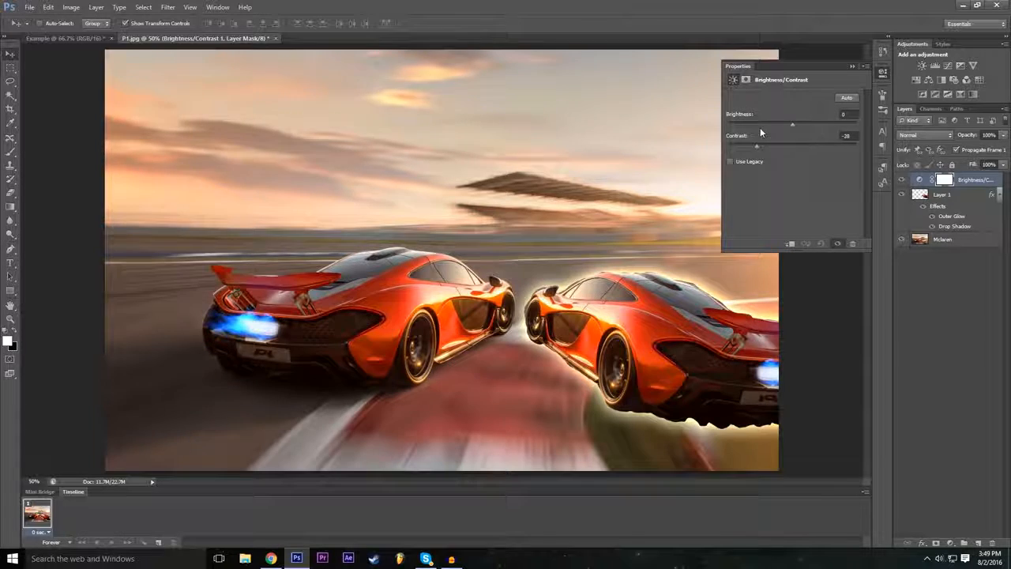
drag(754, 125, 818, 154)
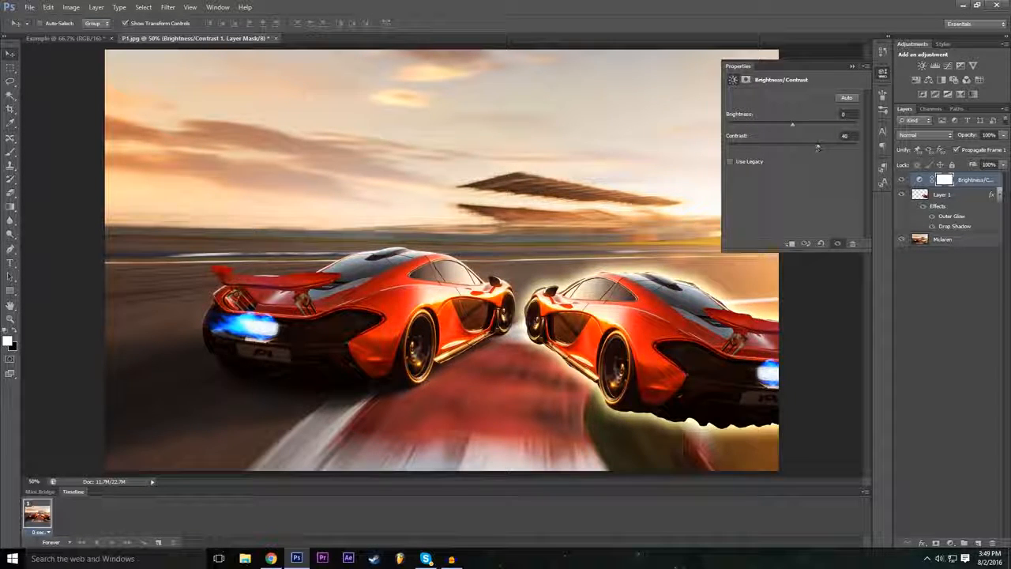
mouse_move(797, 125)
mouse_down()
mouse_move(776, 128)
mouse_move(809, 124)
mouse_move(789, 129)
mouse_up()
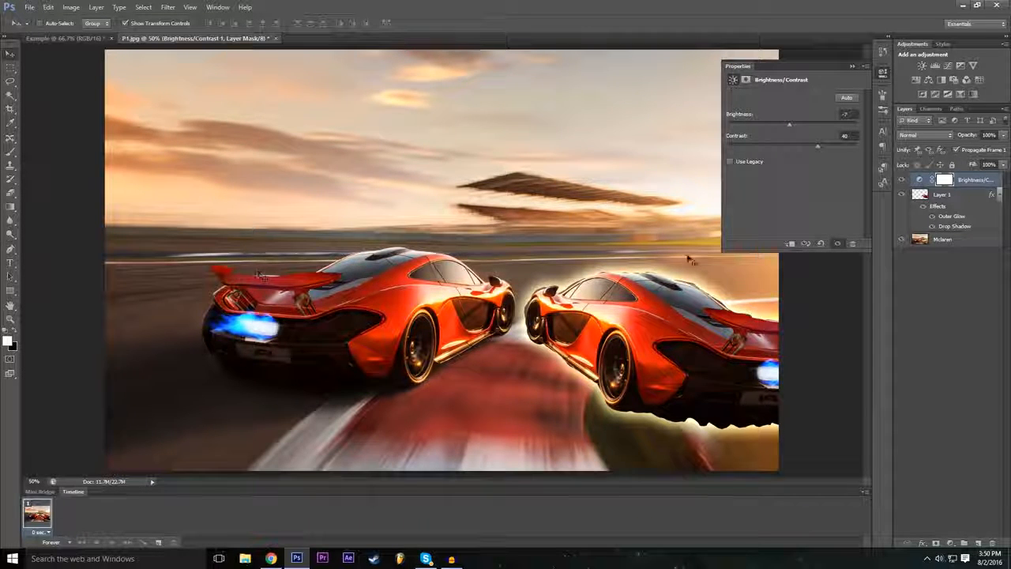
click(852, 68)
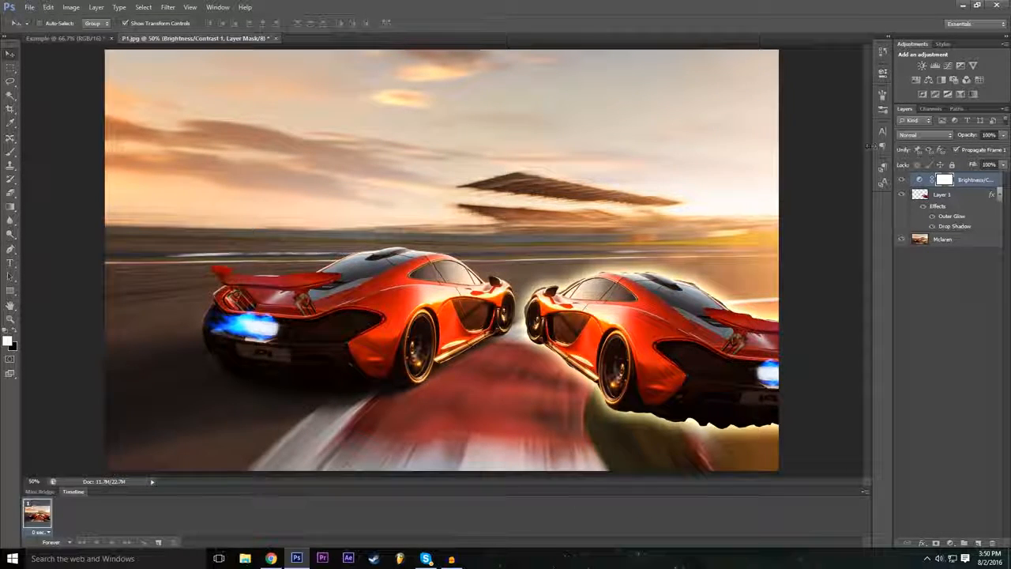
click(902, 180)
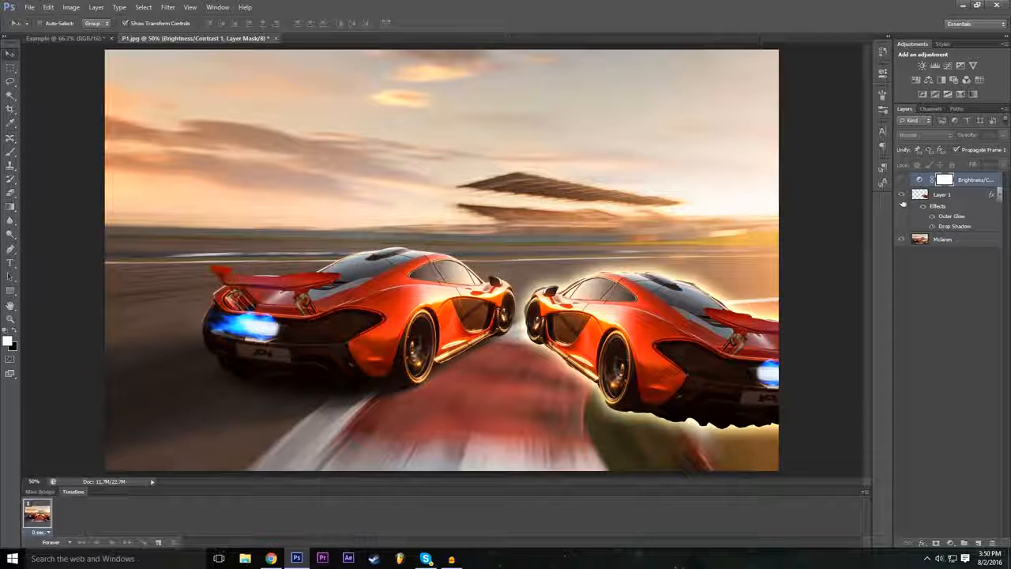
click(901, 180)
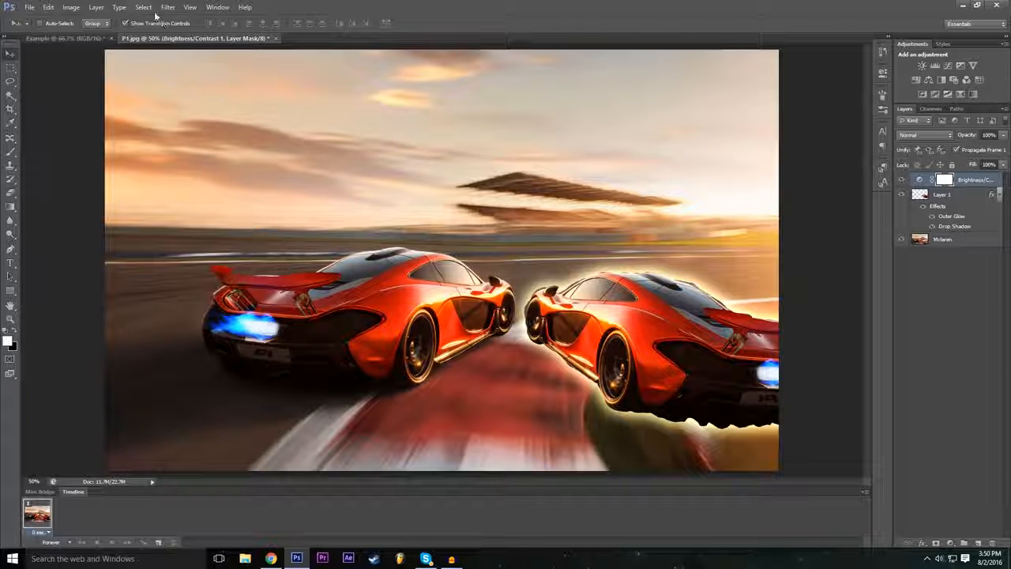
Add a Levels adjustment layer above the Brightness/Contrast layer, with Color None, Normal mode and 100% opacity
click(96, 7)
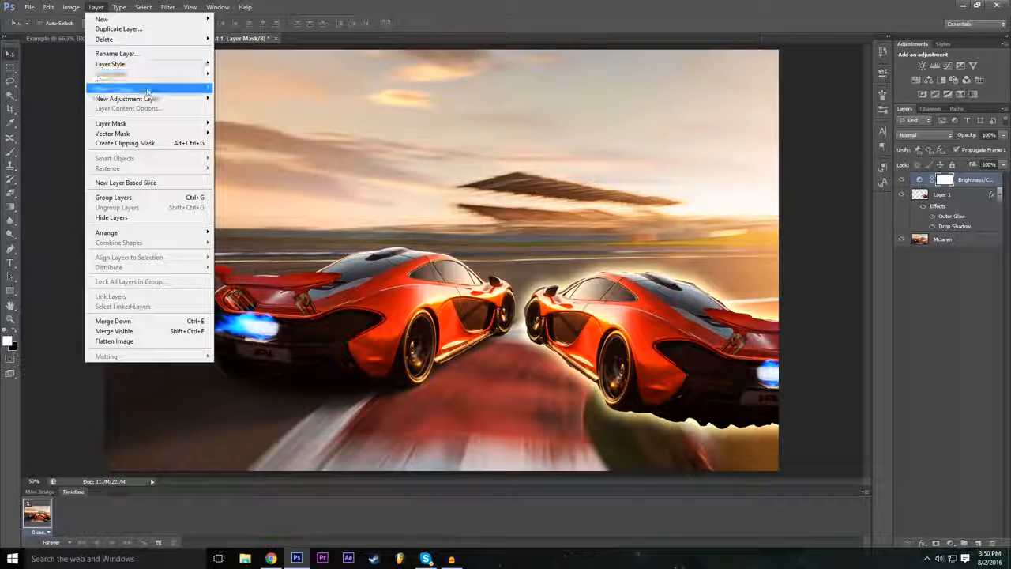
mouse_move(152, 101)
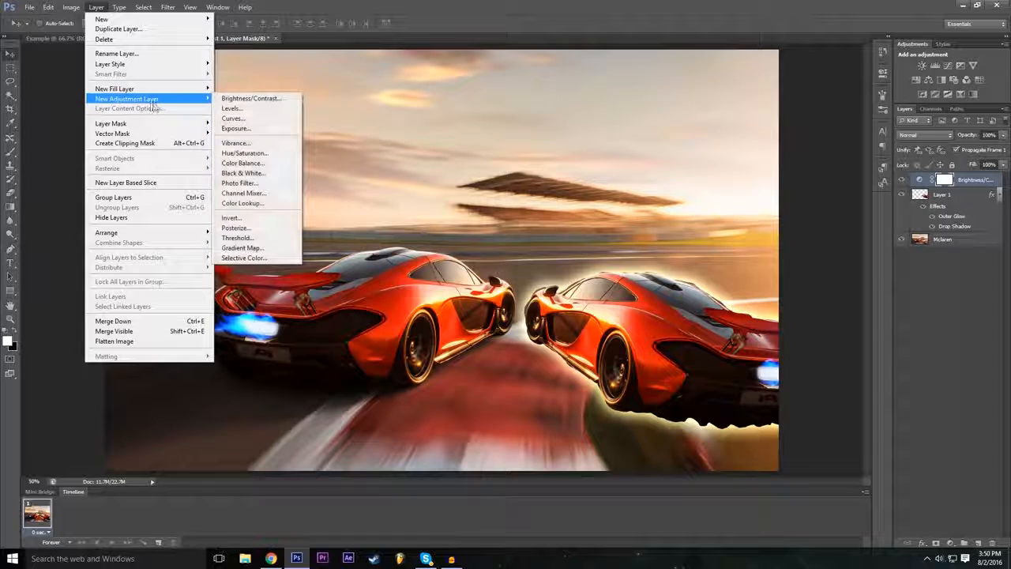
click(265, 111)
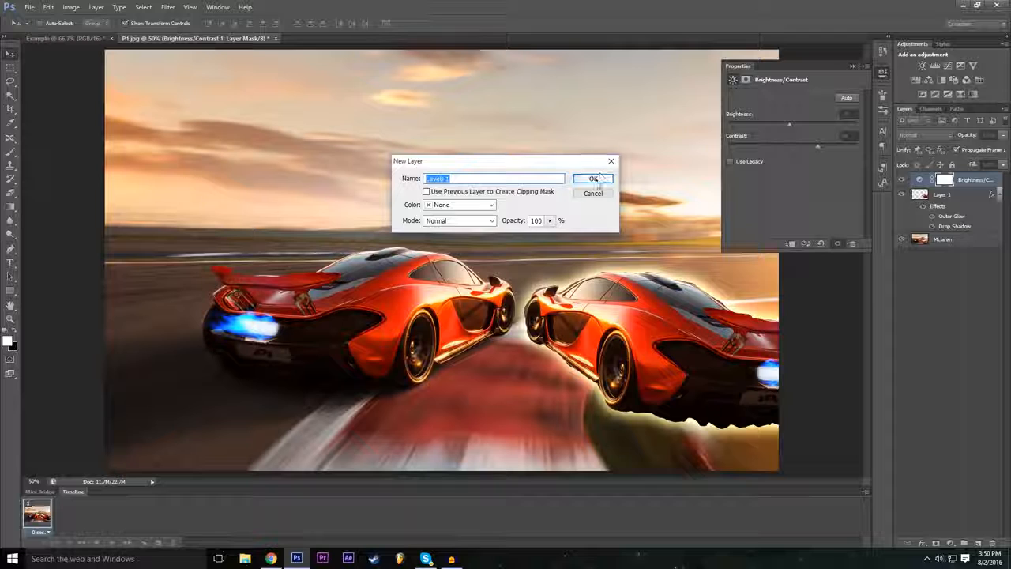
click(593, 179)
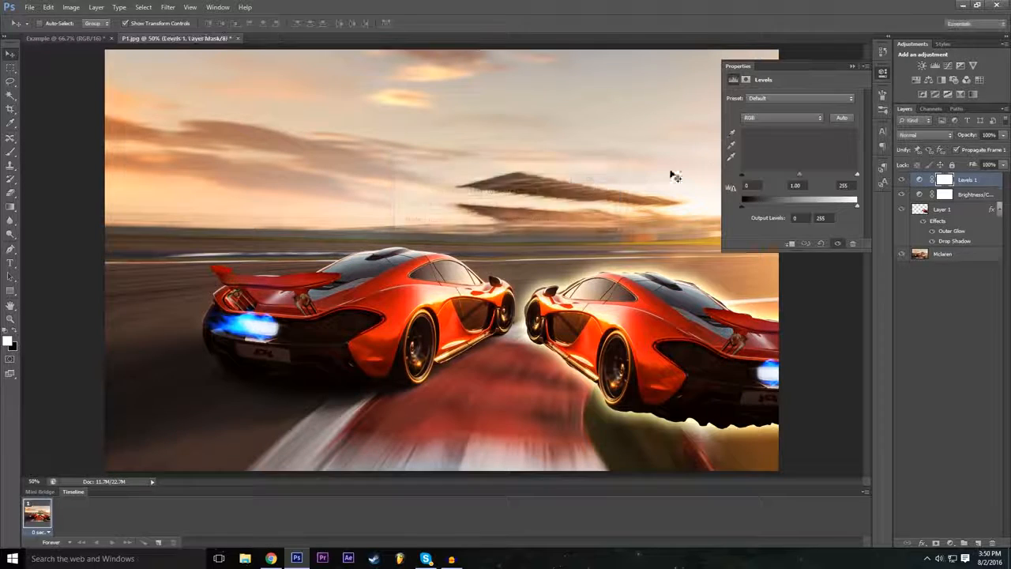
Try the Darker, Increase Contrast 1, Lighten Shadows, Midtones Darker and Midtones Brighter presets on the Levels adjustment
click(770, 97)
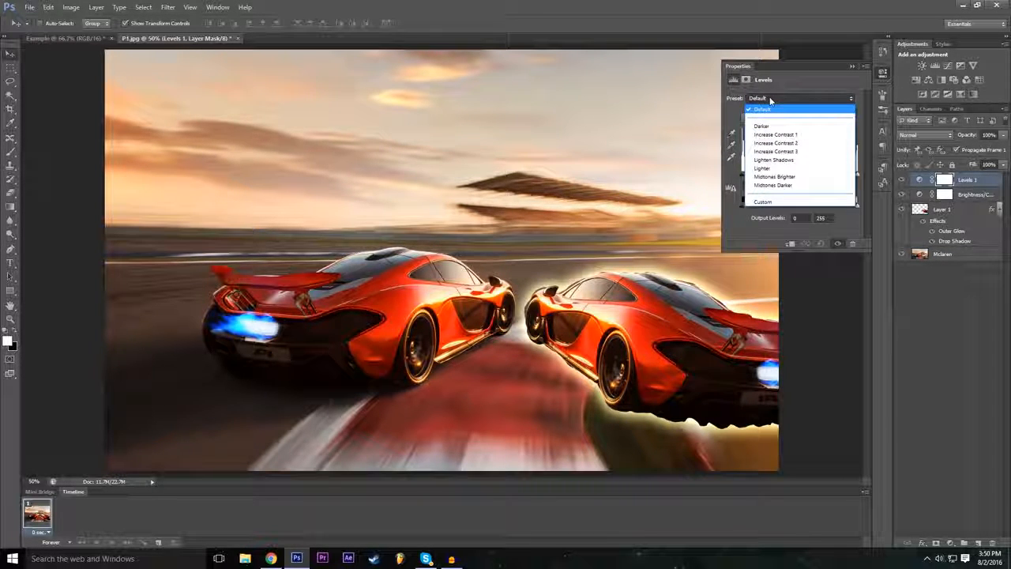
click(775, 98)
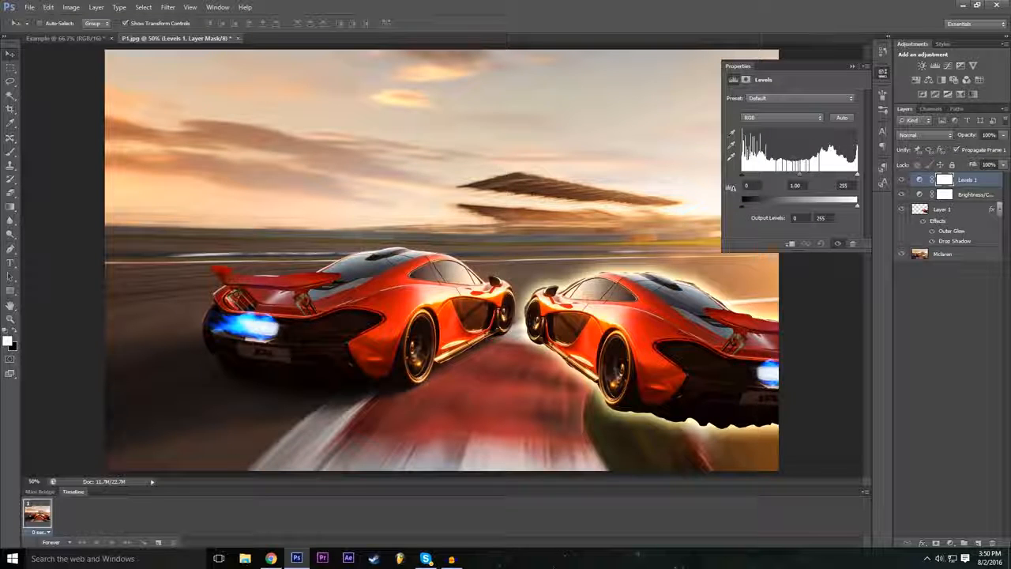
click(769, 100)
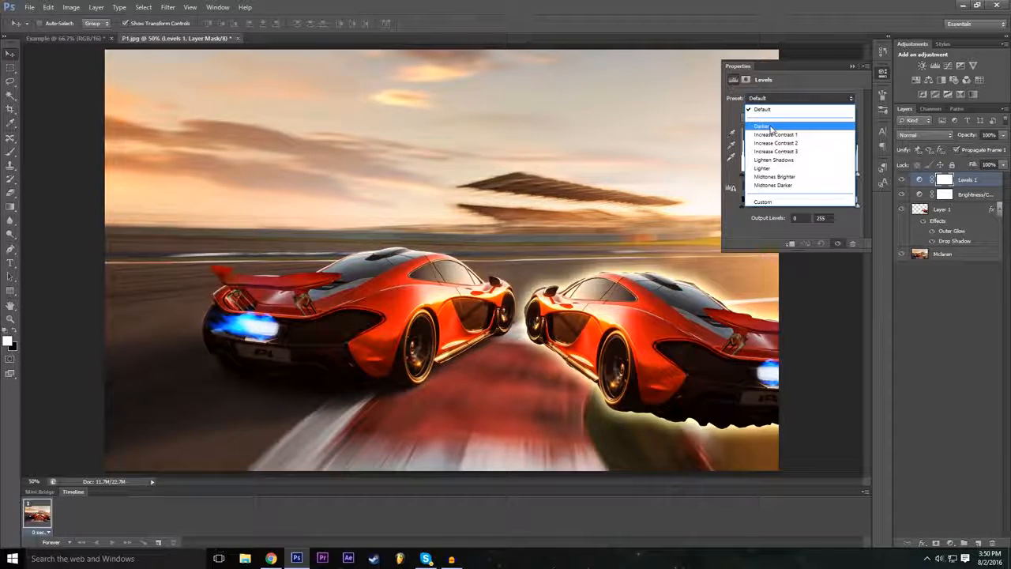
click(769, 126)
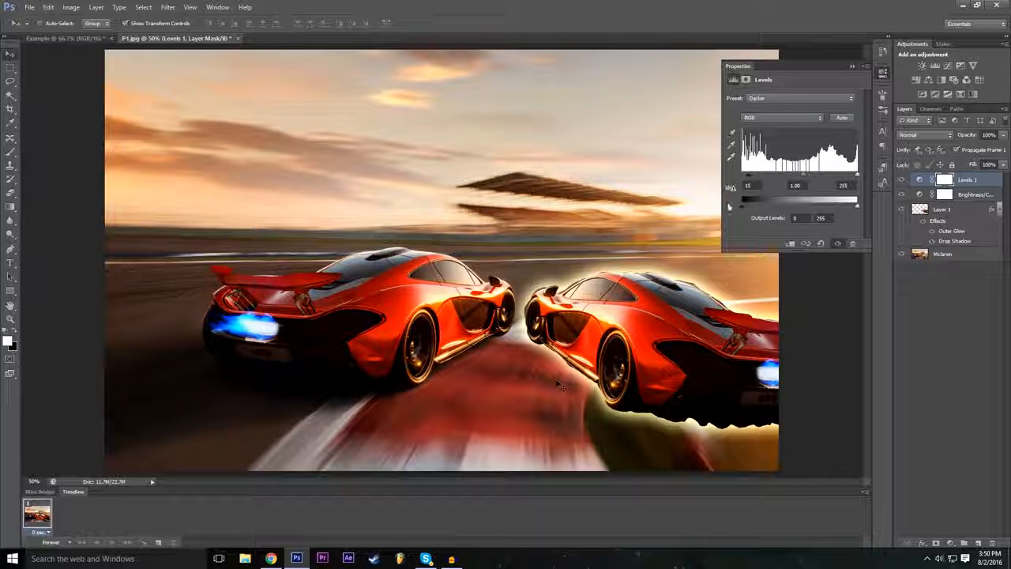
click(783, 98)
click(788, 135)
click(786, 98)
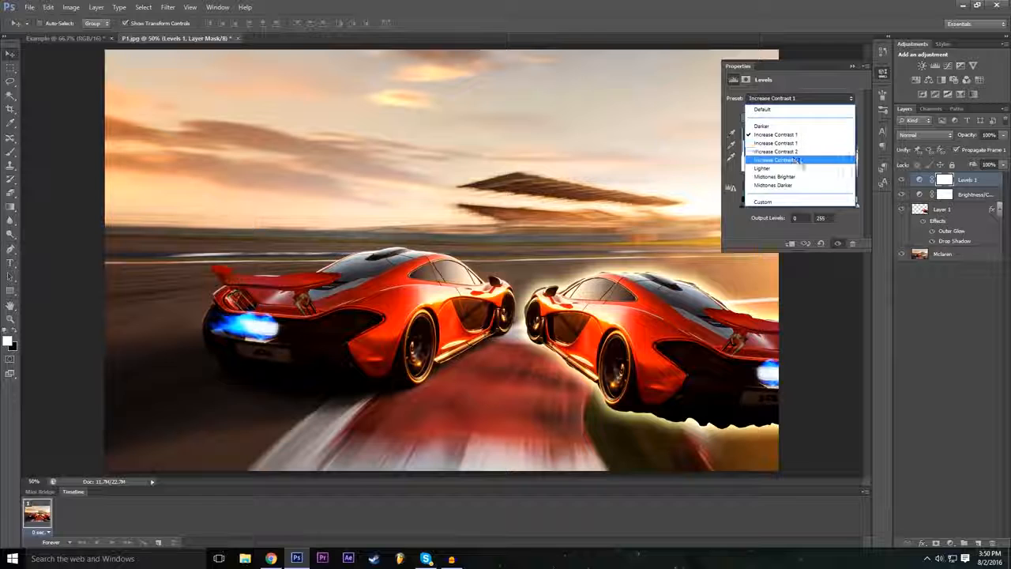
click(796, 161)
click(776, 100)
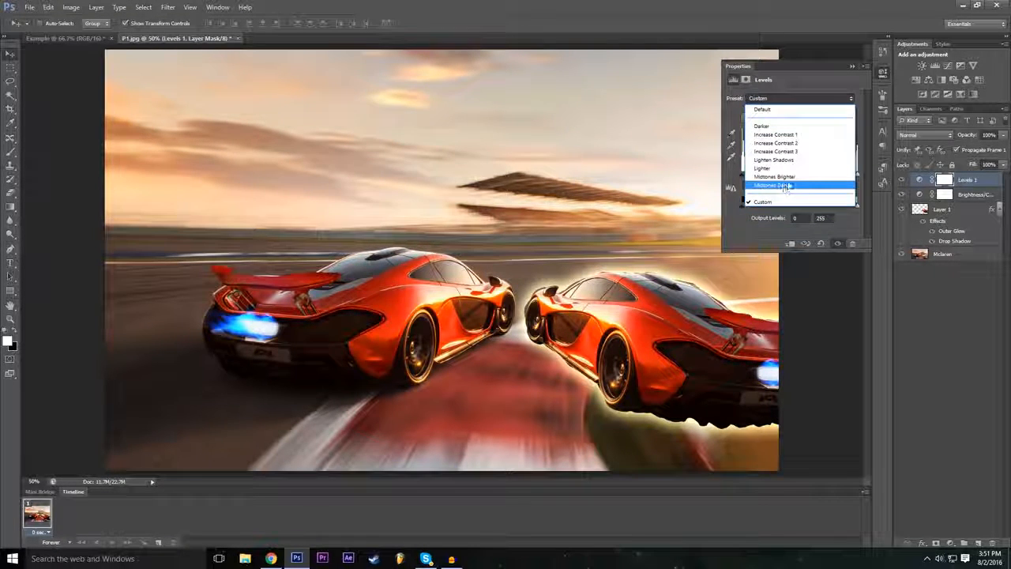
click(789, 184)
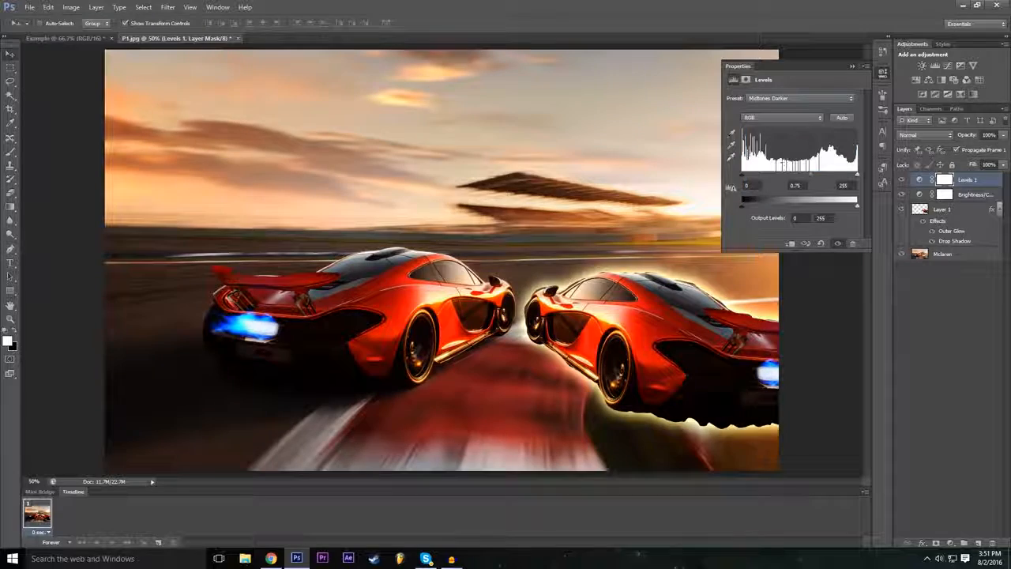
click(785, 99)
click(794, 177)
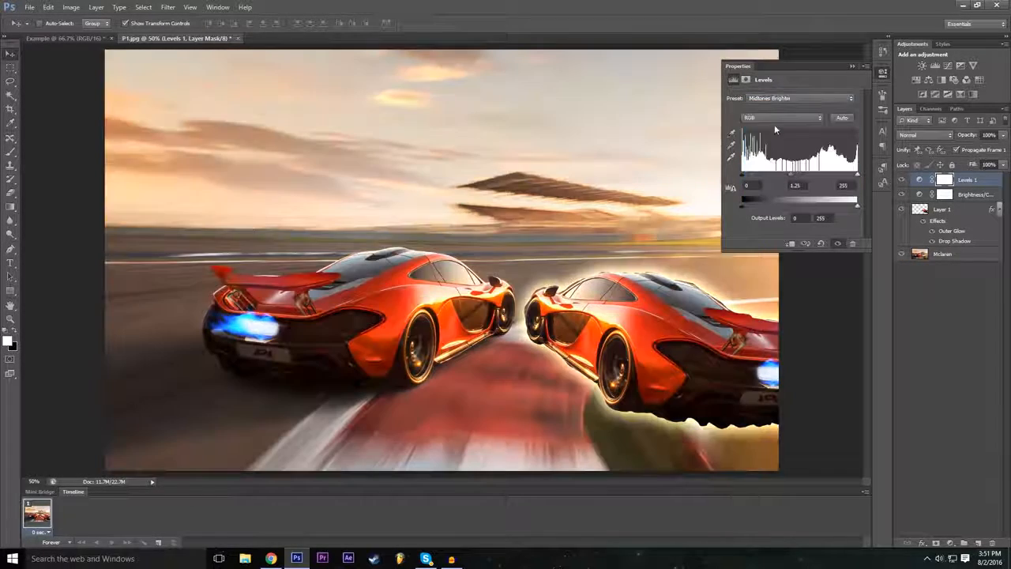
Try the Levels presets Lighten Shadows, Increase Contrast 3, 2 and 1, Darker, and Midtones Brighter in turn
click(779, 98)
click(774, 160)
click(790, 98)
click(802, 151)
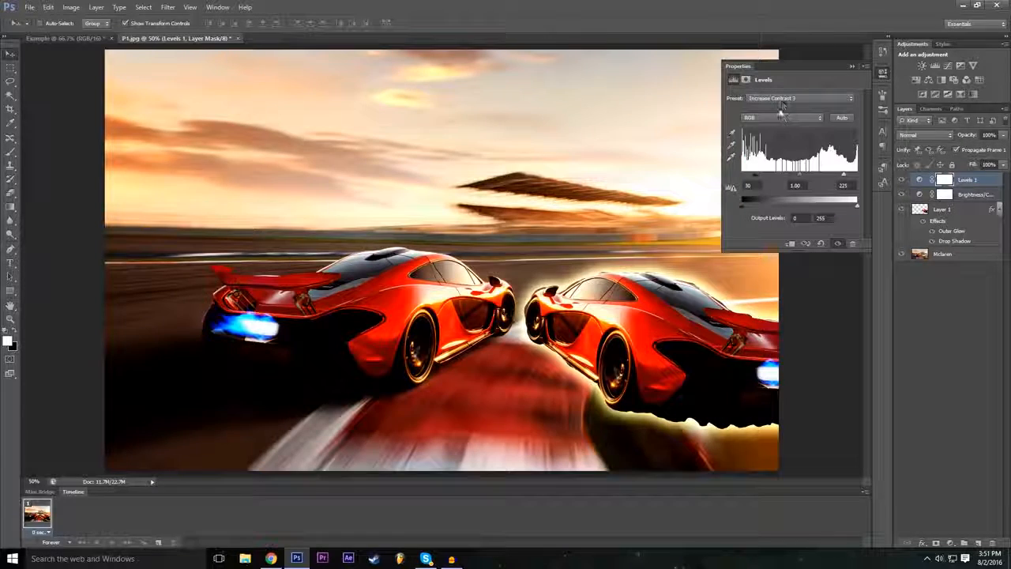
click(786, 99)
click(778, 143)
click(784, 99)
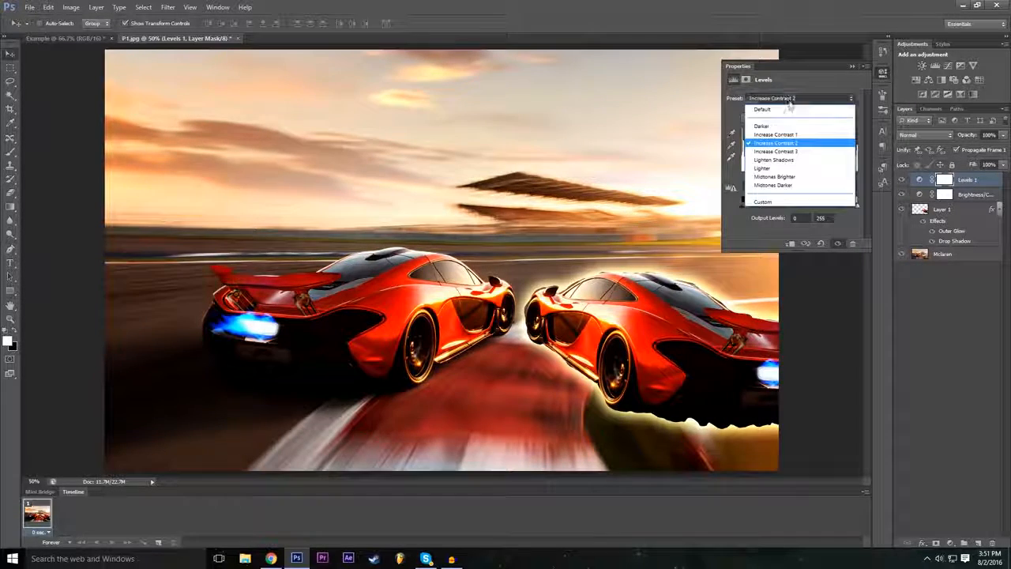
click(796, 135)
click(789, 98)
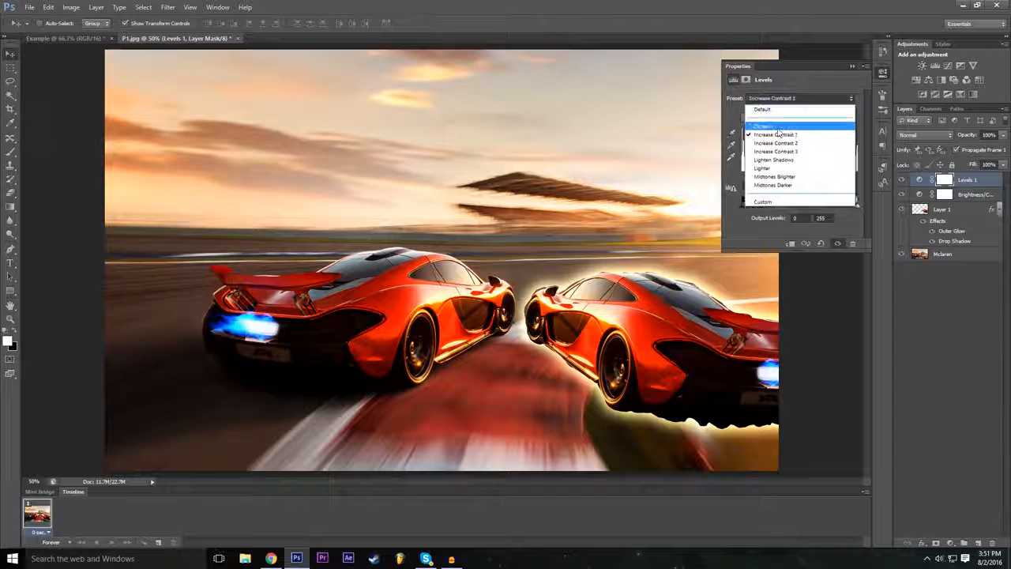
click(767, 125)
click(790, 98)
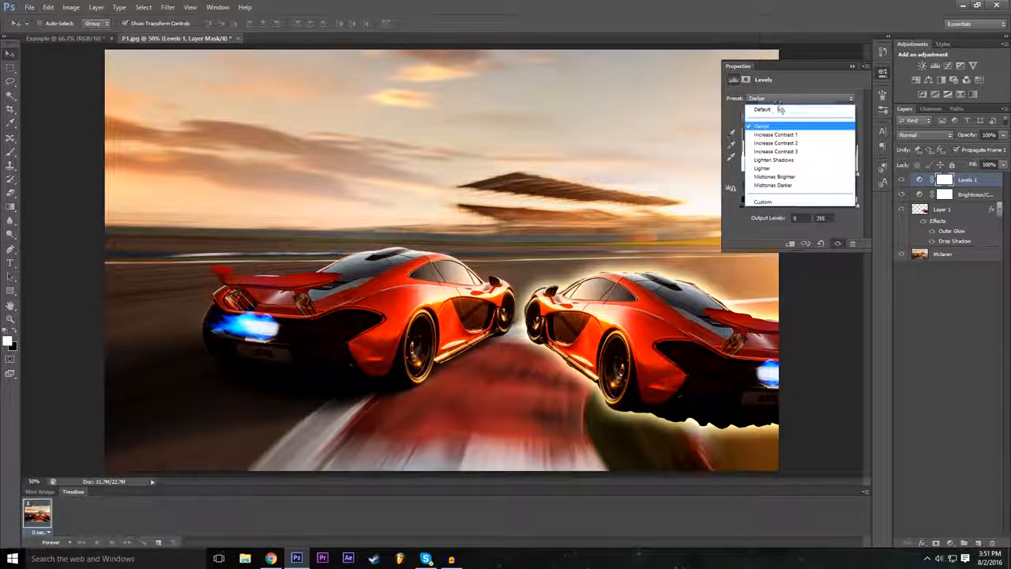
click(794, 176)
Set the Levels adjustment's preset to Midtones Darker and close its properties
click(790, 98)
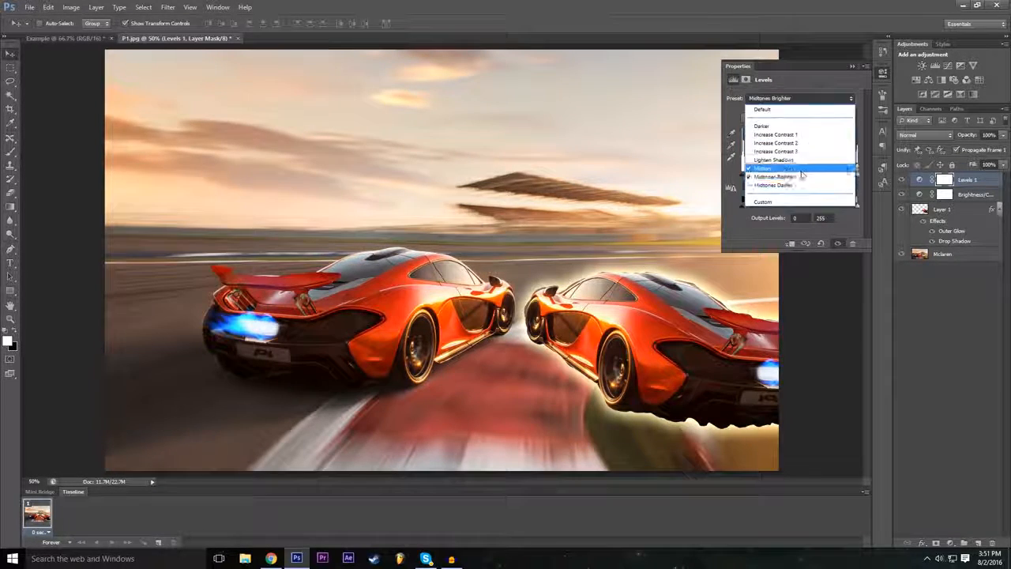
click(804, 186)
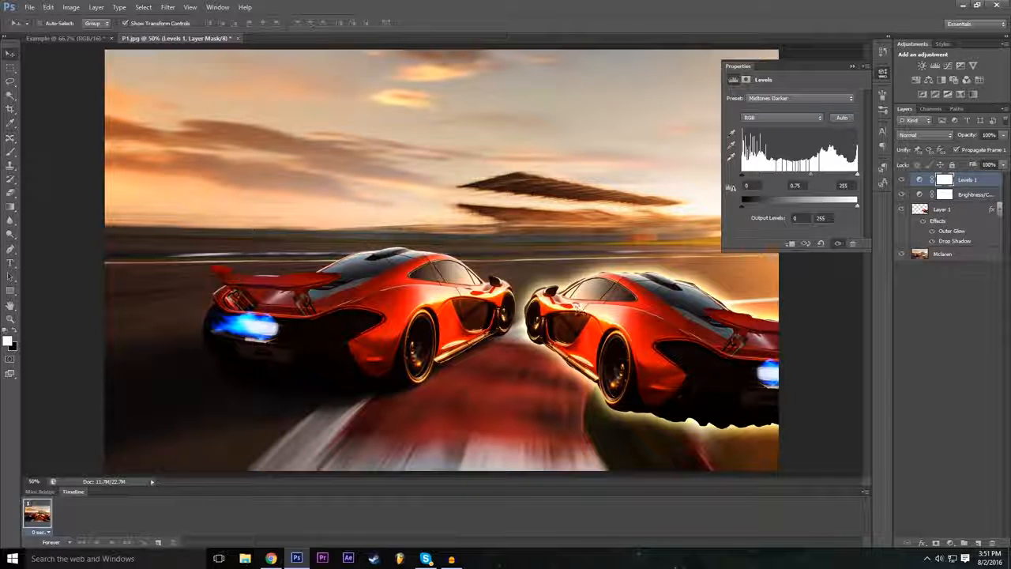
click(853, 68)
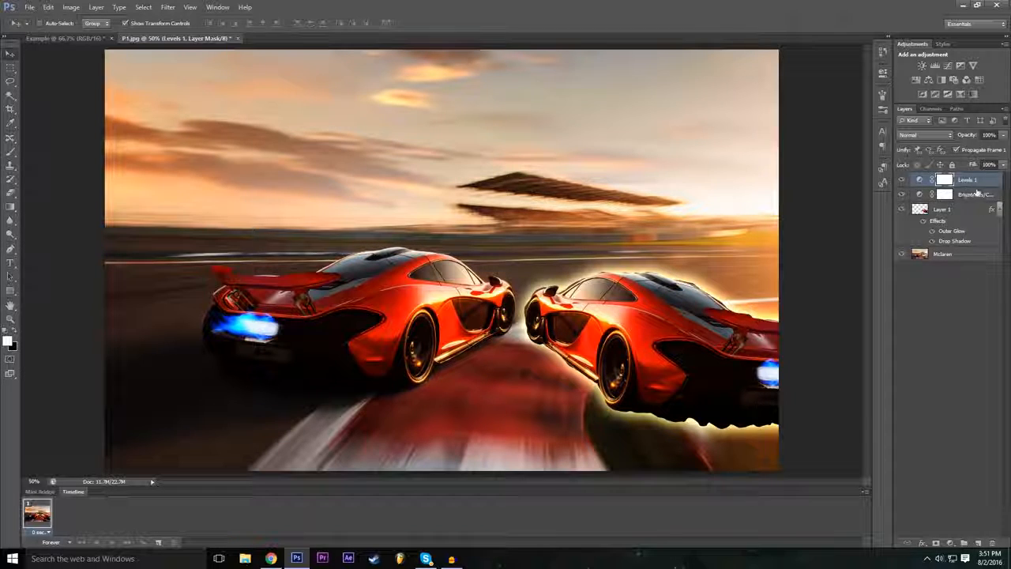
Reopen the Brightness/Contrast adjustment's properties, raise its brightness to 52, and close them
double_click(919, 194)
drag(791, 124, 817, 127)
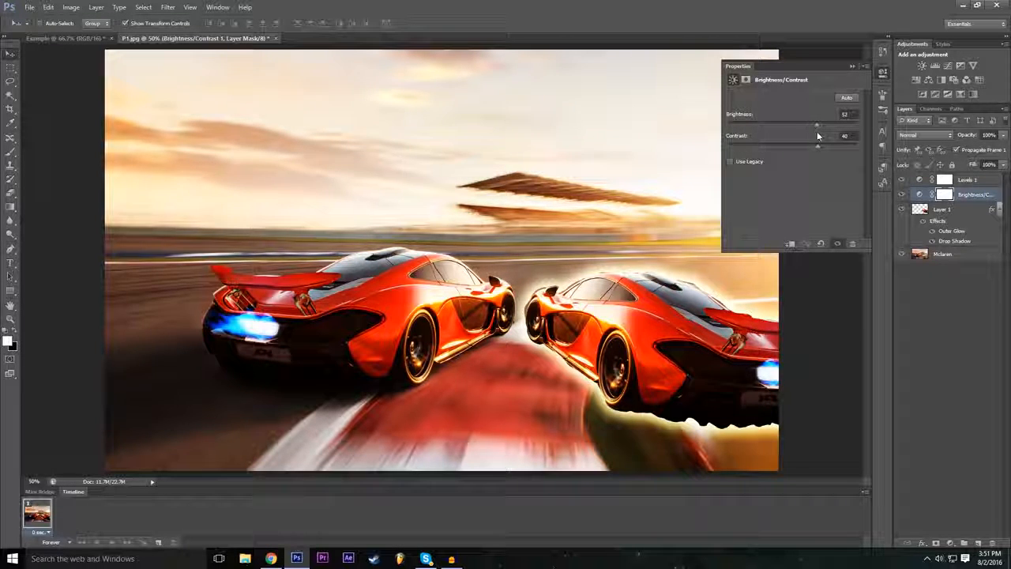
click(852, 65)
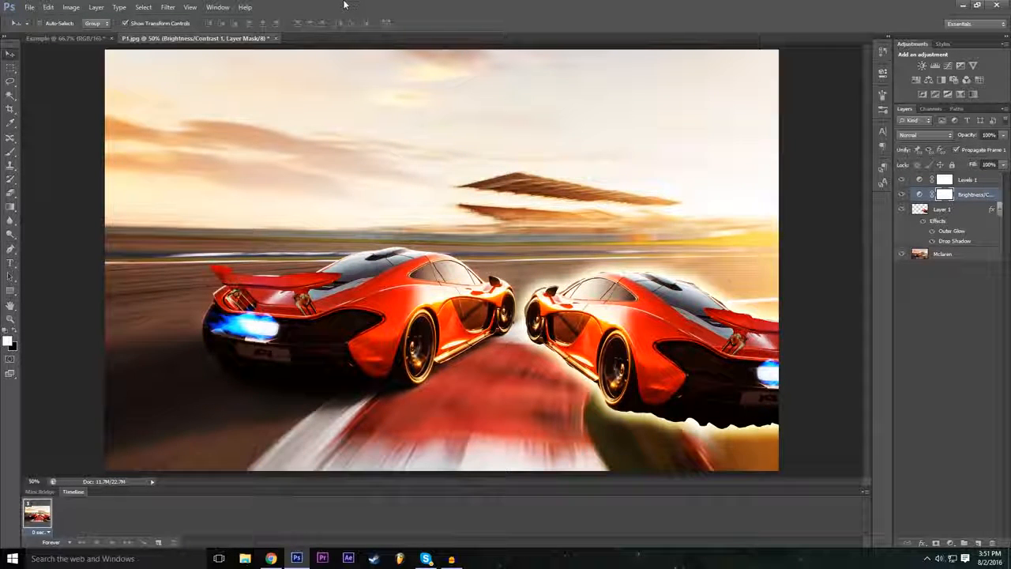
Add an Exposure adjustment layer directly above the Brightness/Contrast layer, with Color None, Normal mode and 100% opacity
click(168, 6)
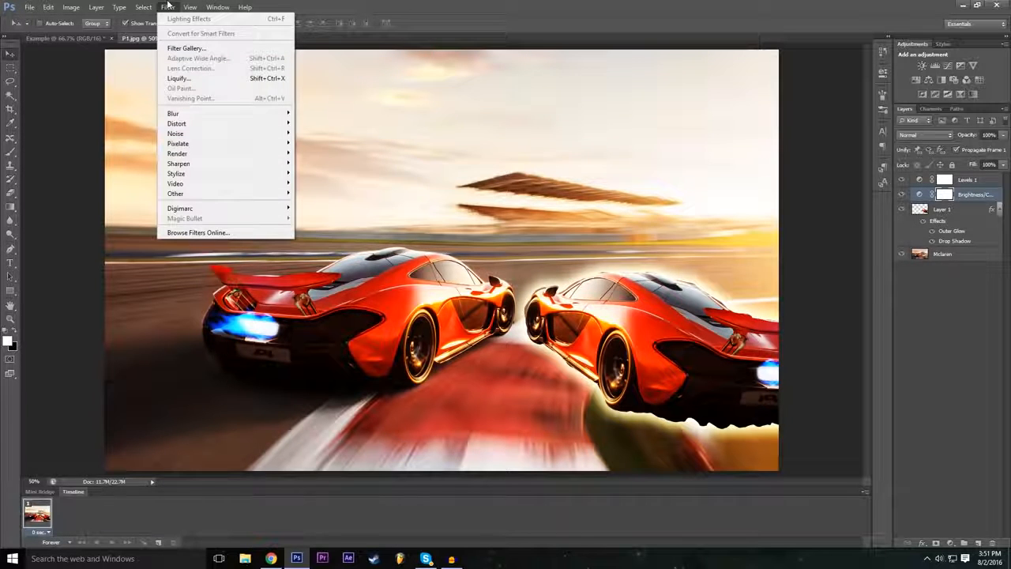
click(96, 6)
mouse_move(162, 112)
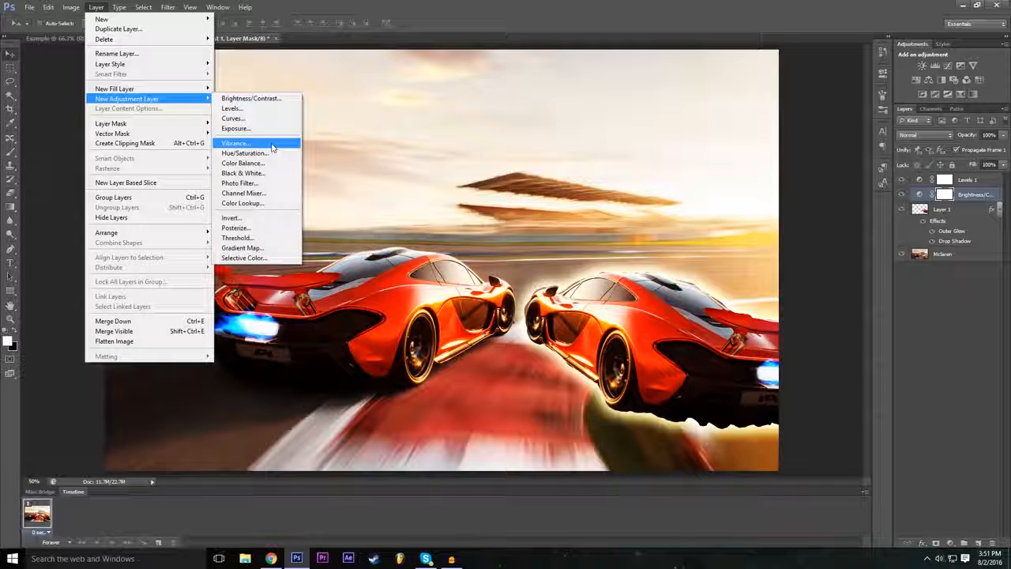
click(253, 129)
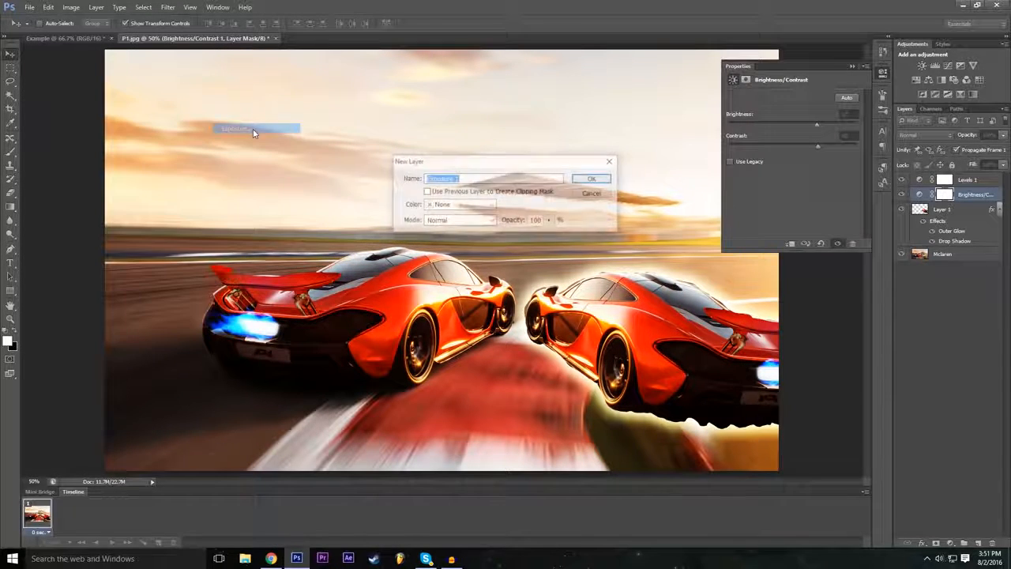
click(592, 176)
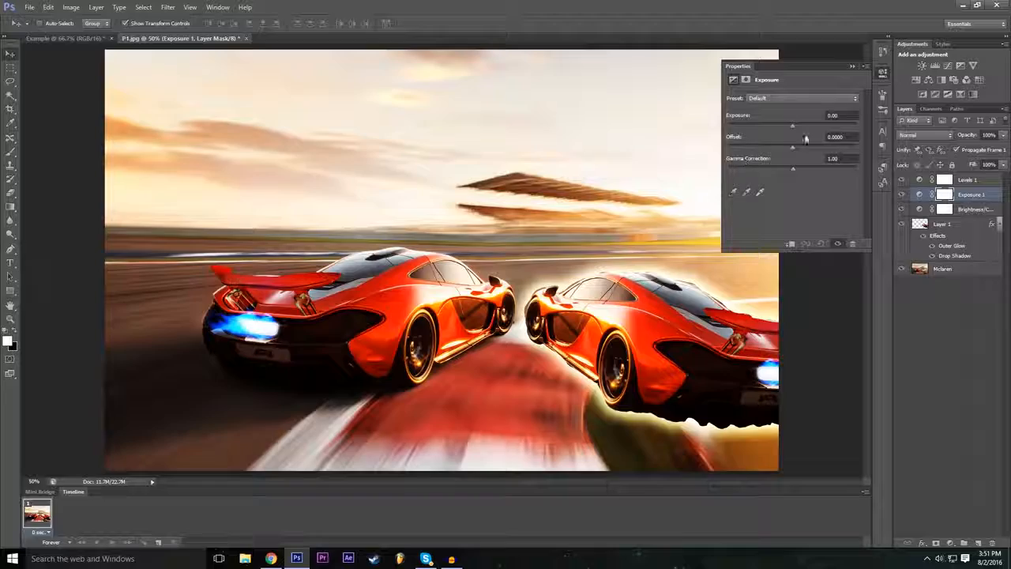
Set the Exposure adjustment's exposure to -0.22, offset to +0.0207 and gamma correction to 0.78, and close its properties
drag(794, 125, 796, 150)
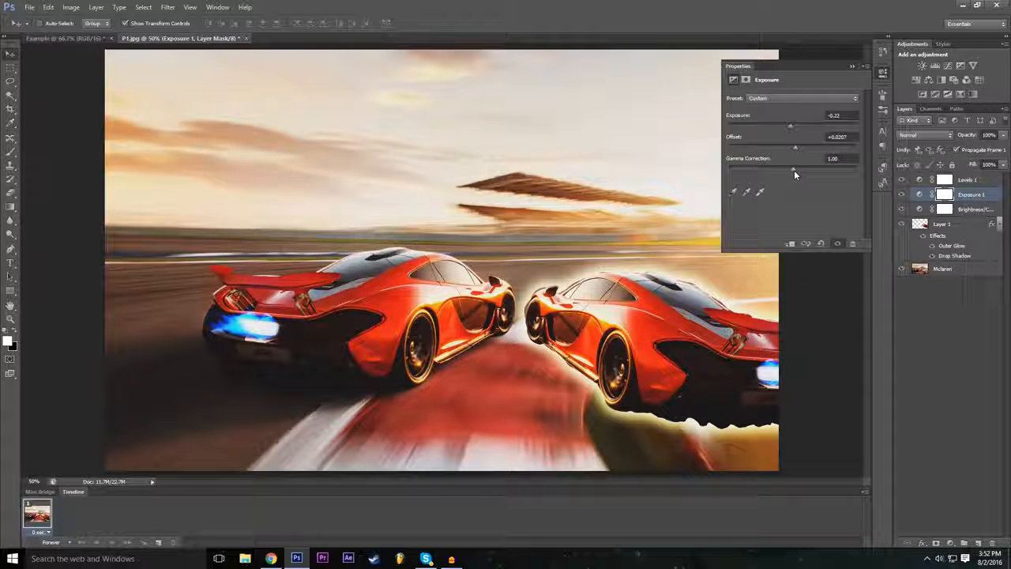
drag(811, 167, 804, 168)
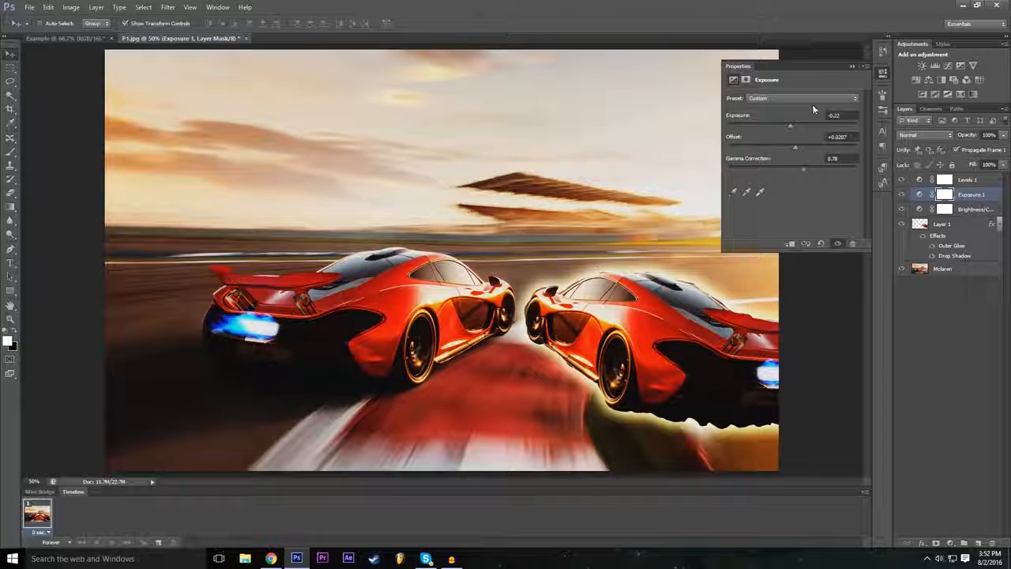
click(852, 66)
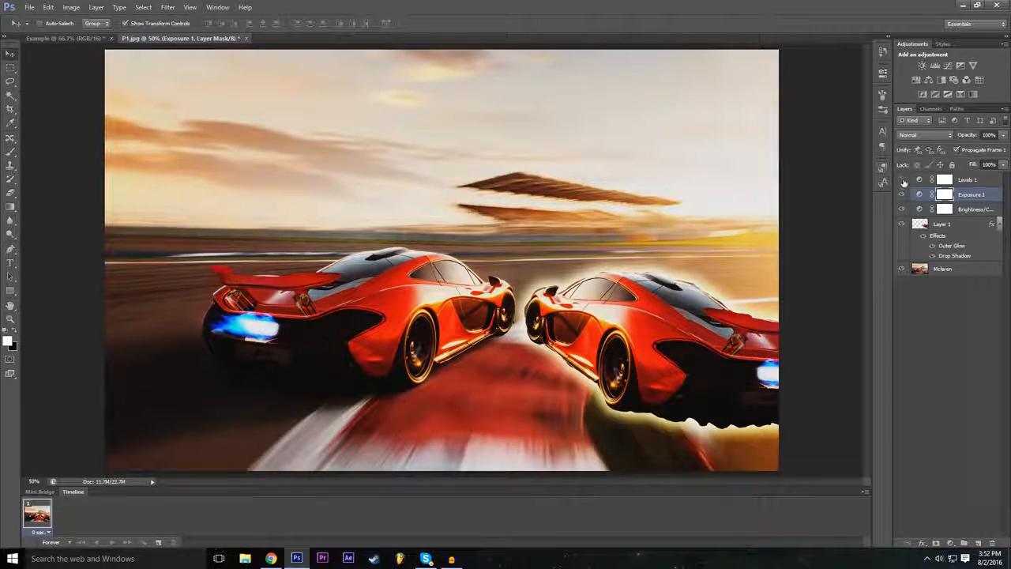
Hide the Levels, Exposure and Brightness/Contrast adjustment layers to view the image without adjustments
click(901, 180)
click(903, 195)
click(903, 209)
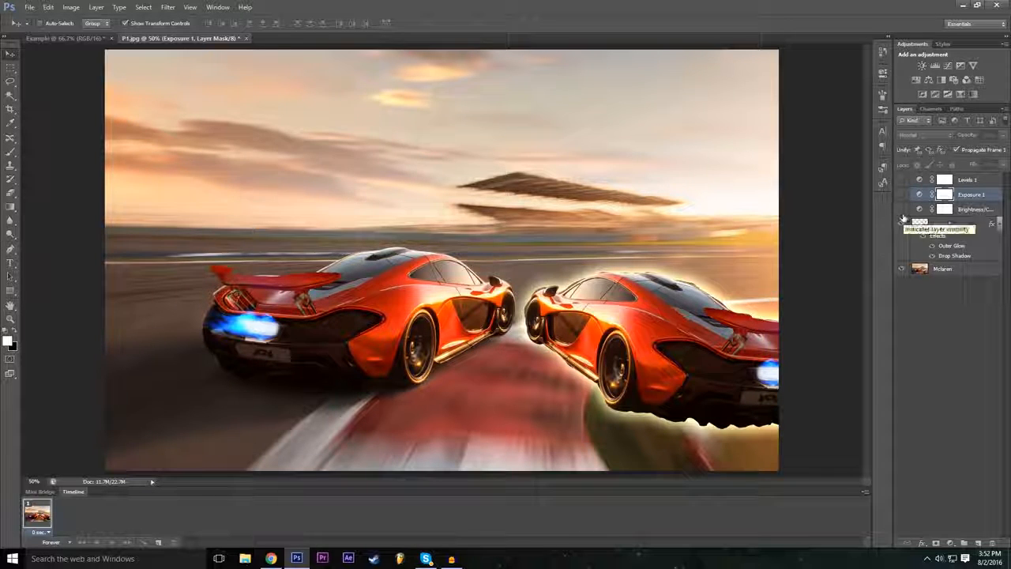
Show the Brightness/Contrast, Exposure and Levels adjustment layers again
click(901, 209)
click(901, 195)
click(901, 180)
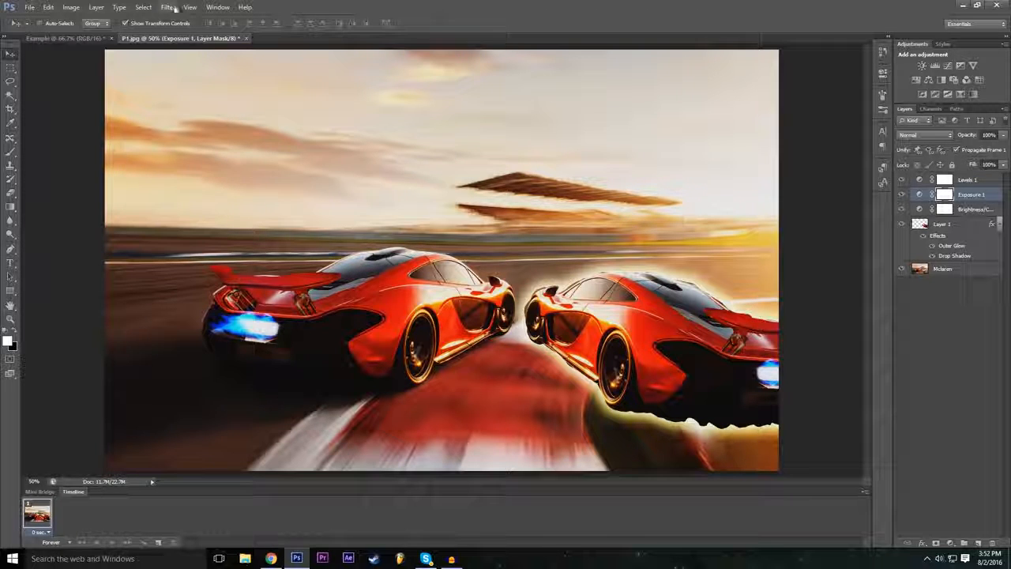
Add a Color Lookup adjustment layer directly above the Exposure layer, with Color None, Normal mode and 100% opacity
click(92, 6)
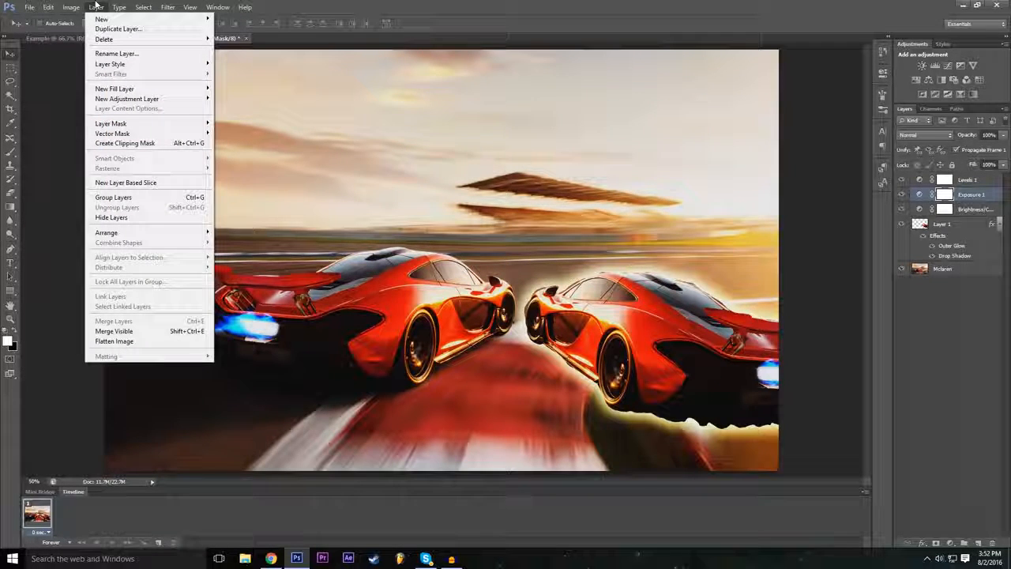
mouse_move(83, 5)
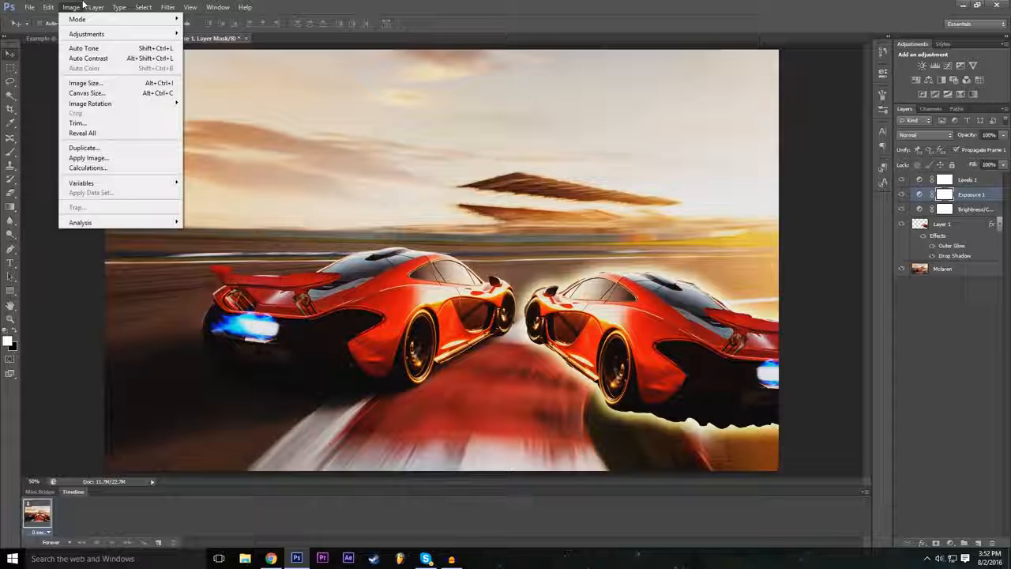
mouse_move(122, 4)
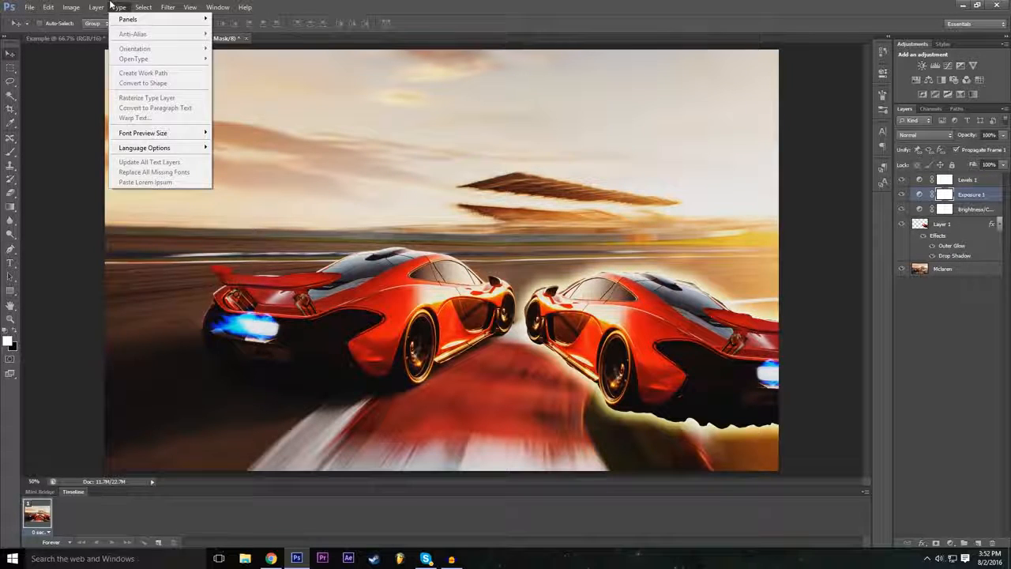
mouse_move(140, 100)
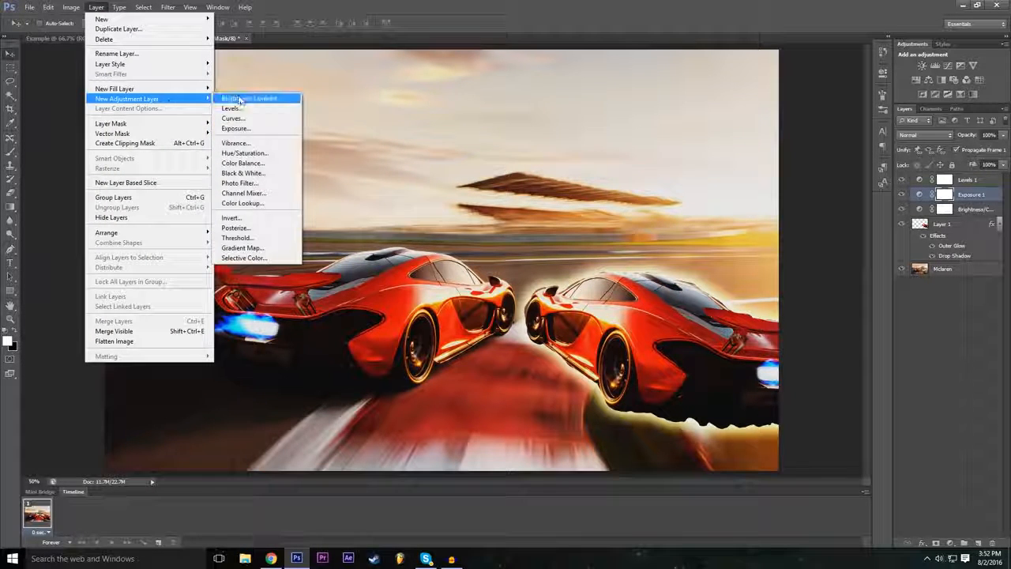
click(270, 204)
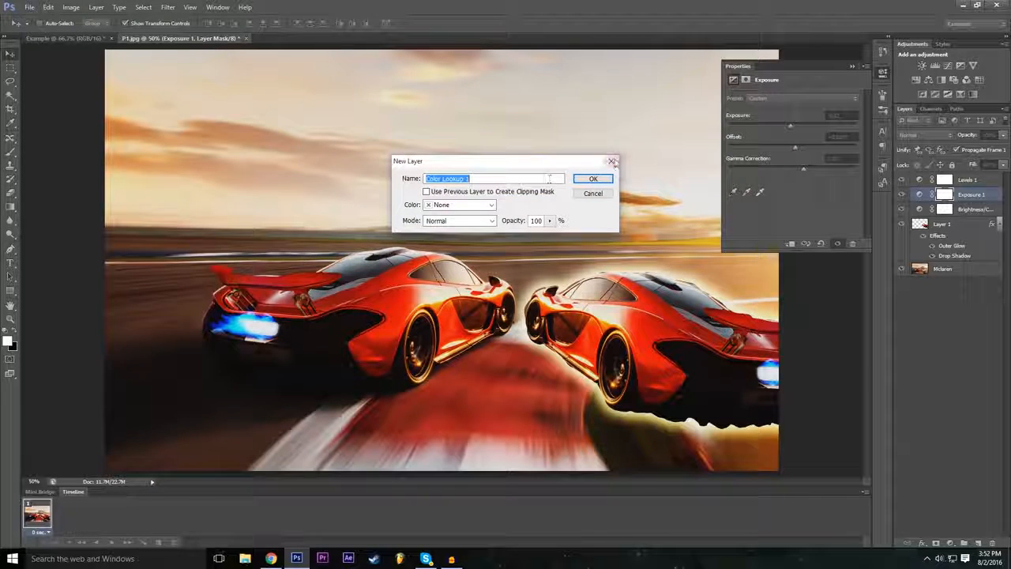
click(593, 179)
Try the Turquoise-Sepia and Gold-Crimson abstract profiles on the Color Lookup adjustment
click(806, 111)
click(802, 102)
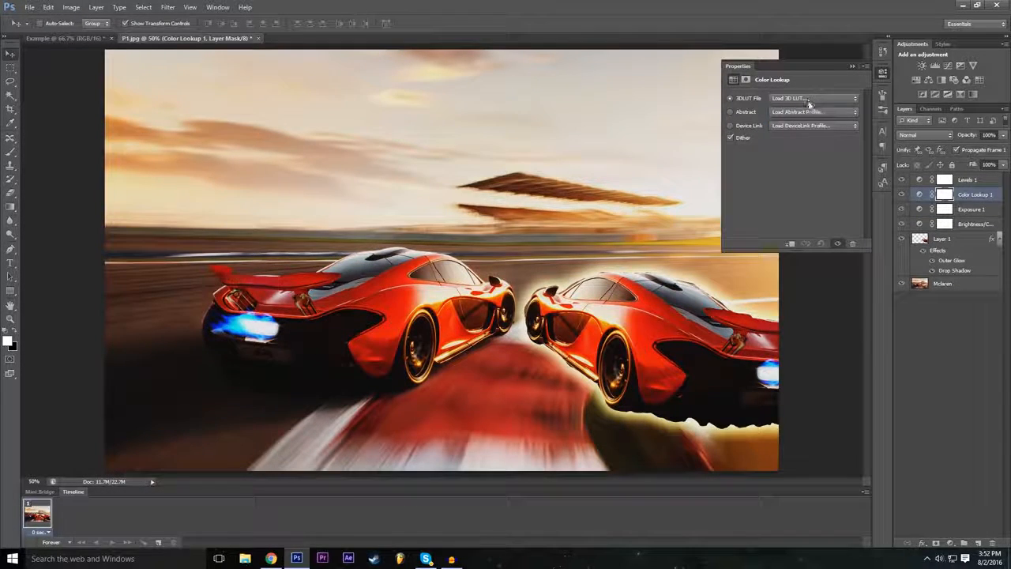
click(796, 112)
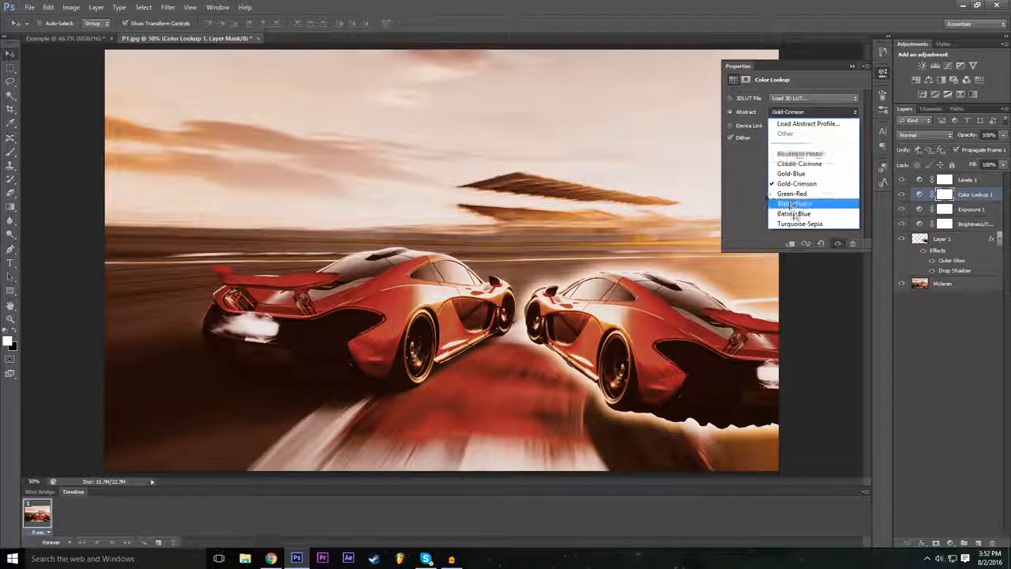
click(798, 224)
click(796, 114)
click(796, 183)
click(801, 112)
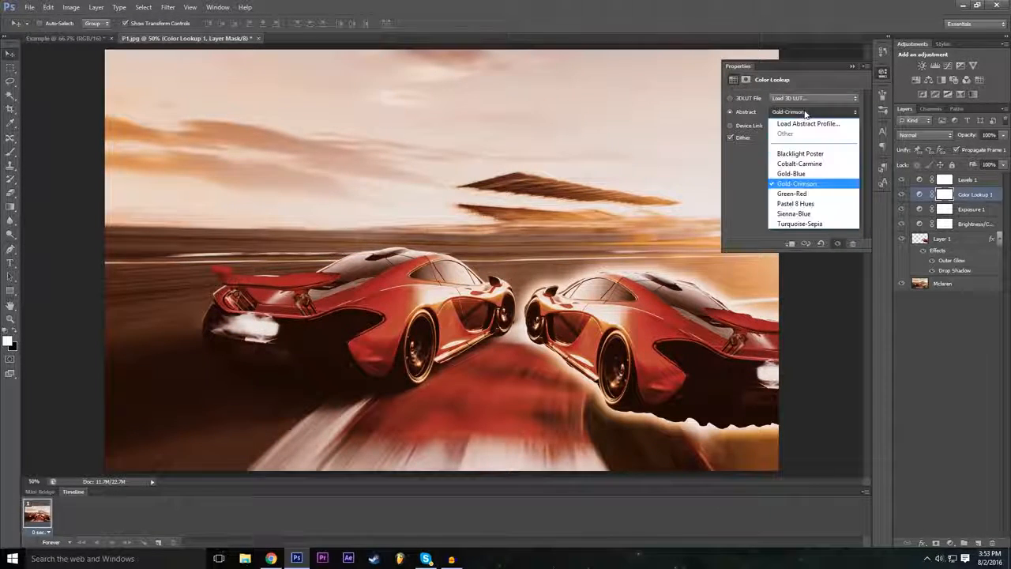
click(805, 112)
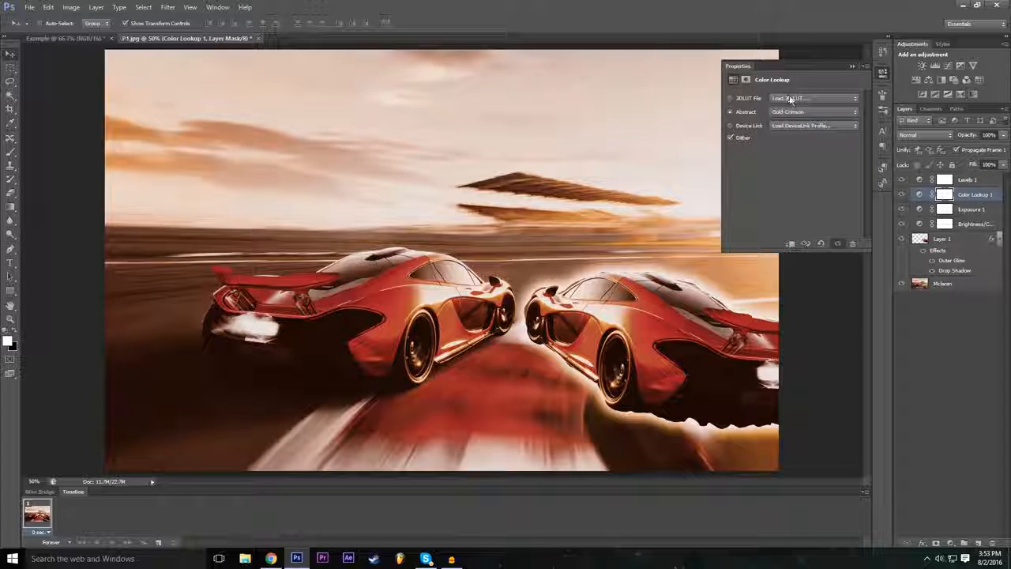
Try the 2Strip.look, filmstock_50.3dl and Moonlight.3DL 3D LUTs on the Color Lookup adjustment
click(792, 98)
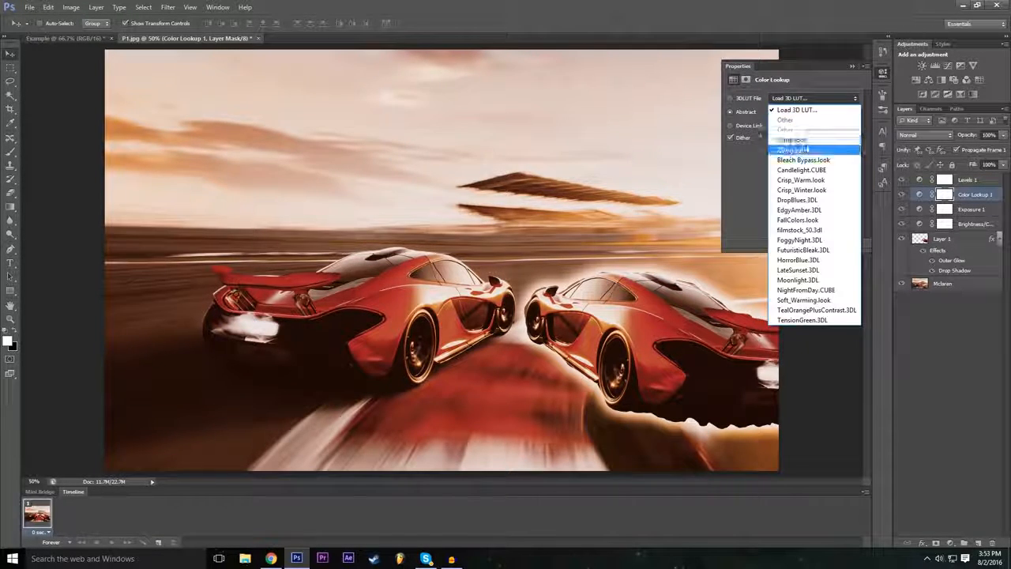
click(792, 150)
click(806, 98)
click(799, 230)
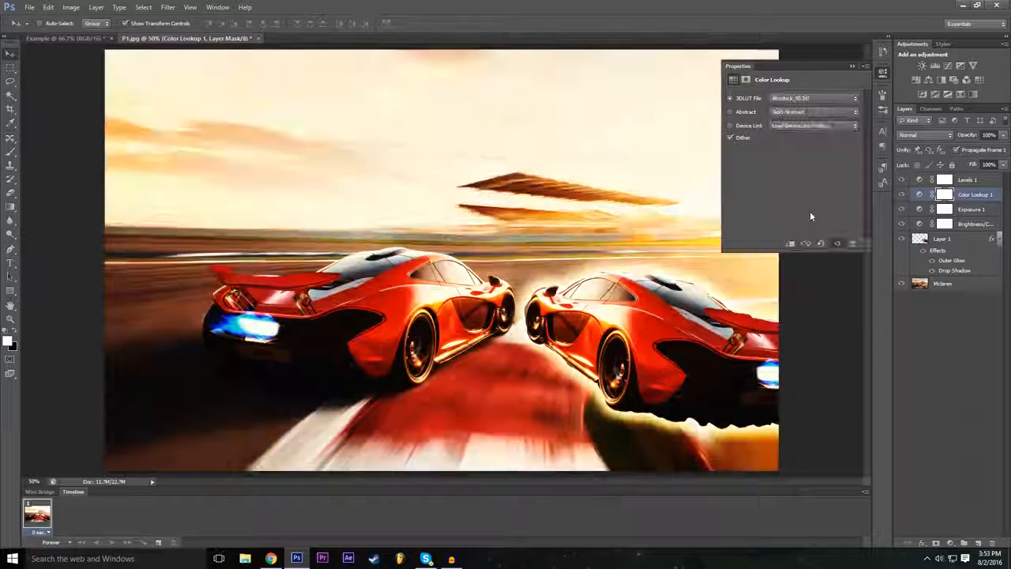
click(801, 99)
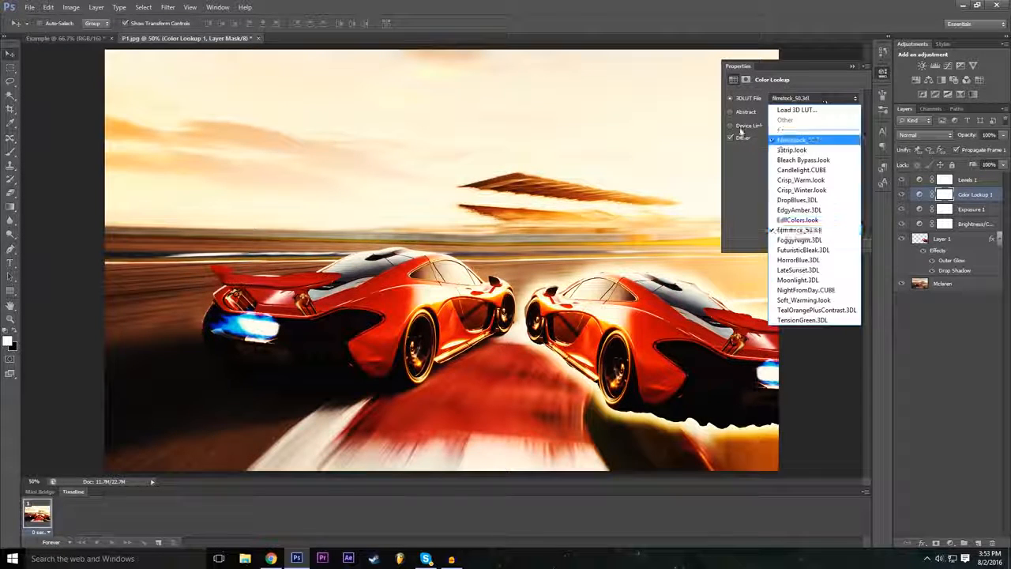
click(798, 279)
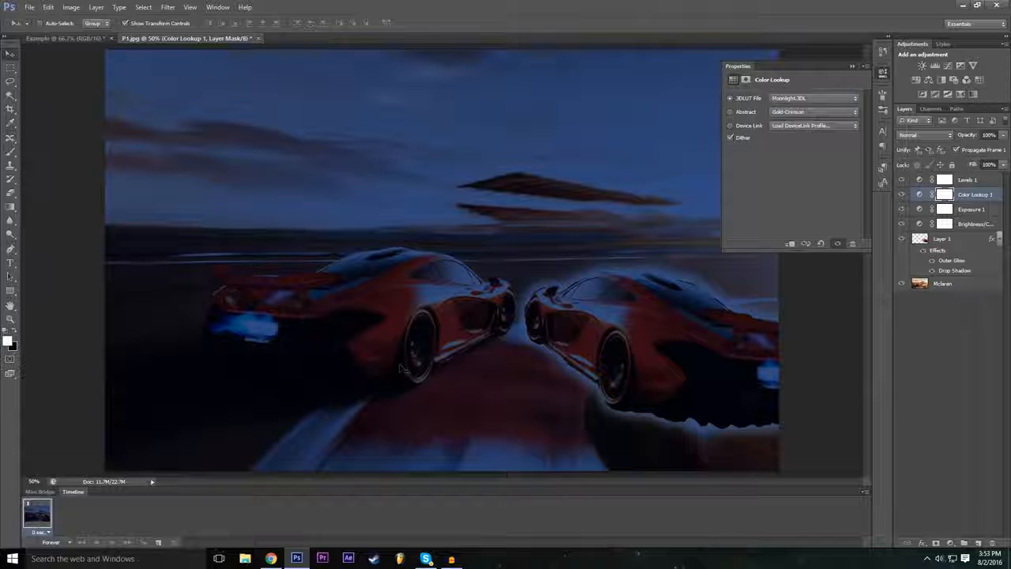
Try the Candlelight.CUBE and 2Strip.look 3D LUTs on the Color Lookup adjustment, without loading an external LUT file
click(786, 98)
click(800, 170)
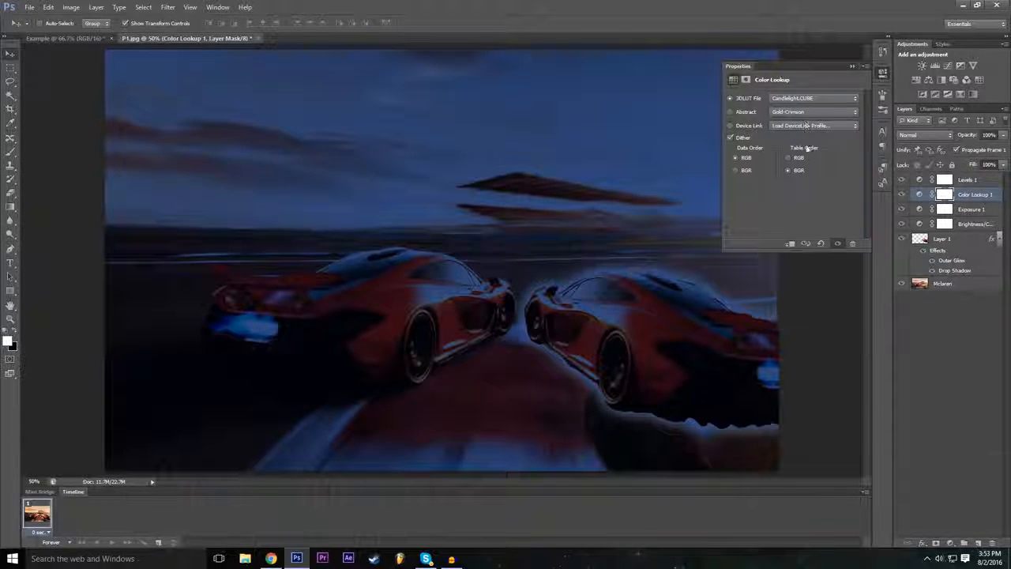
click(804, 101)
click(804, 102)
click(804, 101)
click(802, 101)
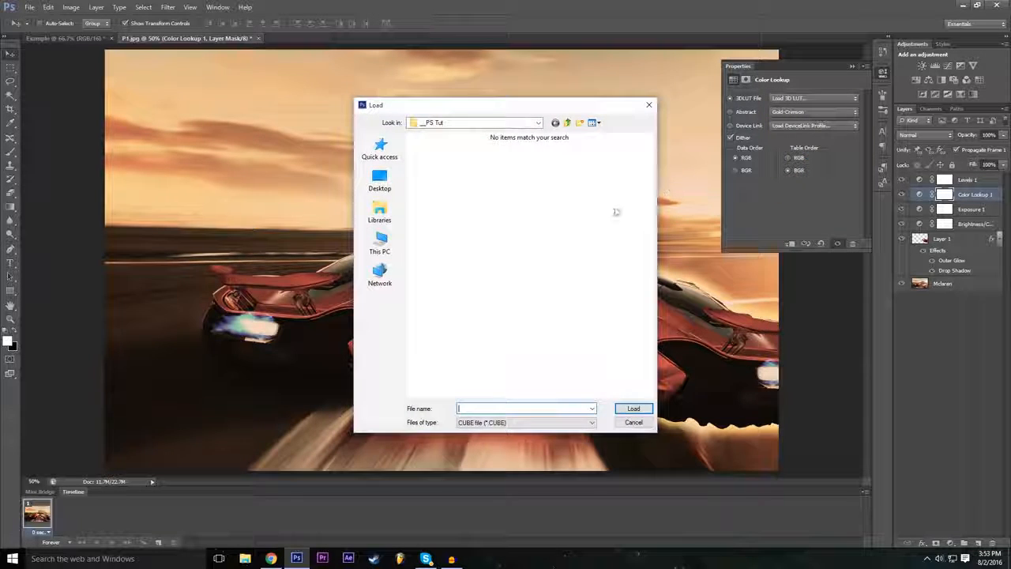
click(633, 423)
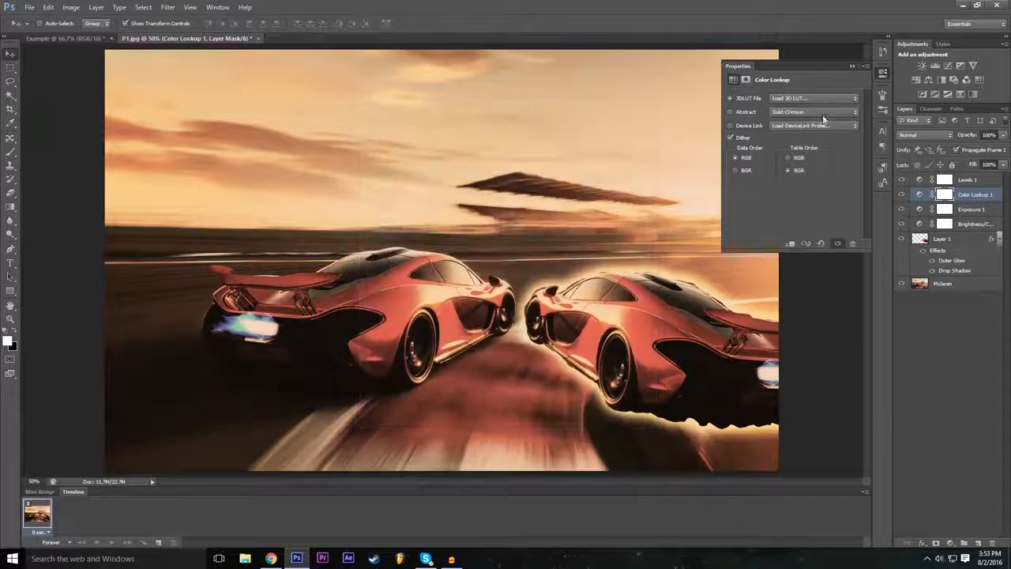
click(815, 99)
click(790, 141)
Preview the Green-Red, Sienna-Blue and Turquoise-Sepia abstract profiles on the Color Lookup adjustment
click(790, 112)
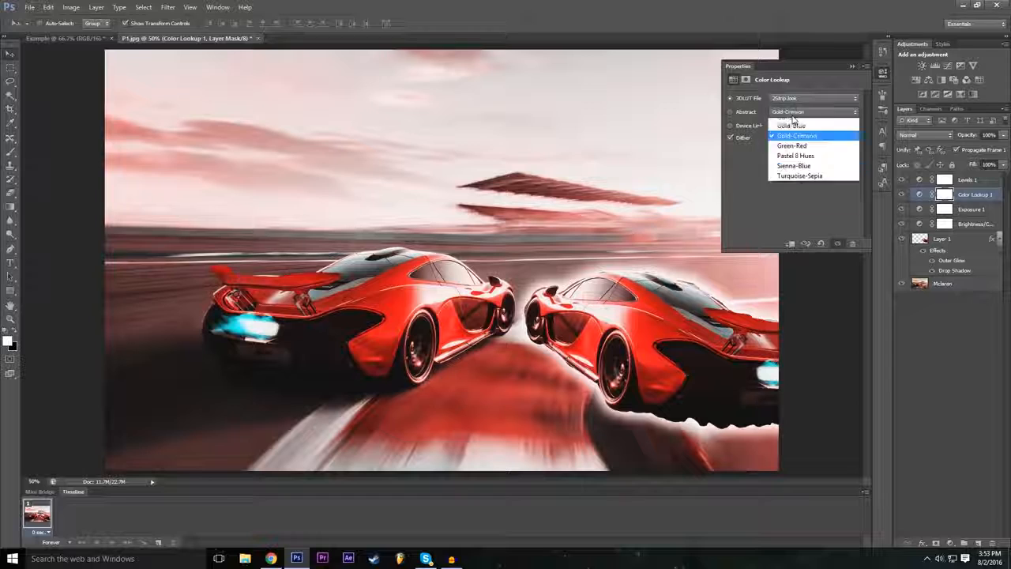
click(790, 115)
click(789, 114)
click(792, 194)
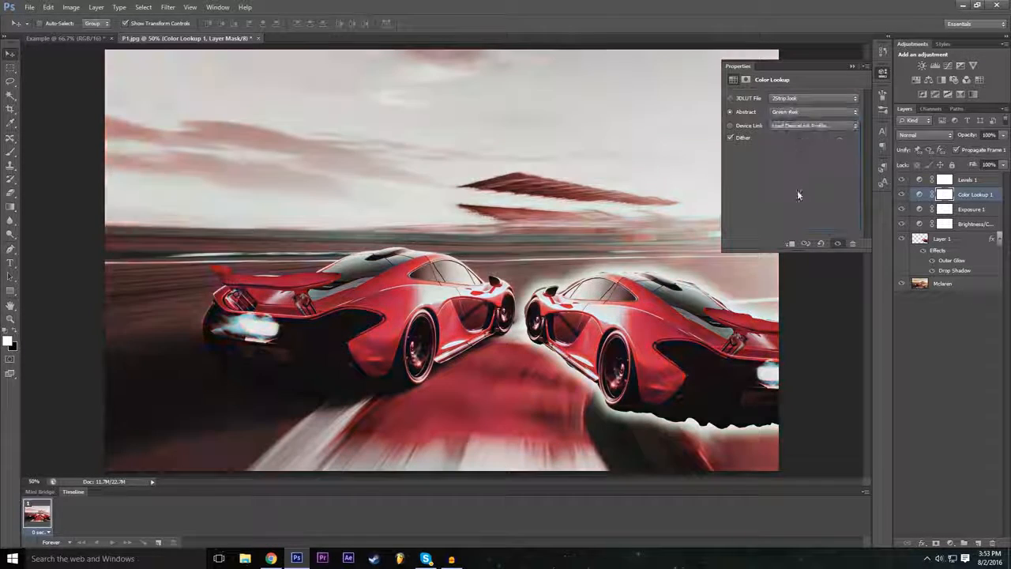
click(799, 113)
click(805, 215)
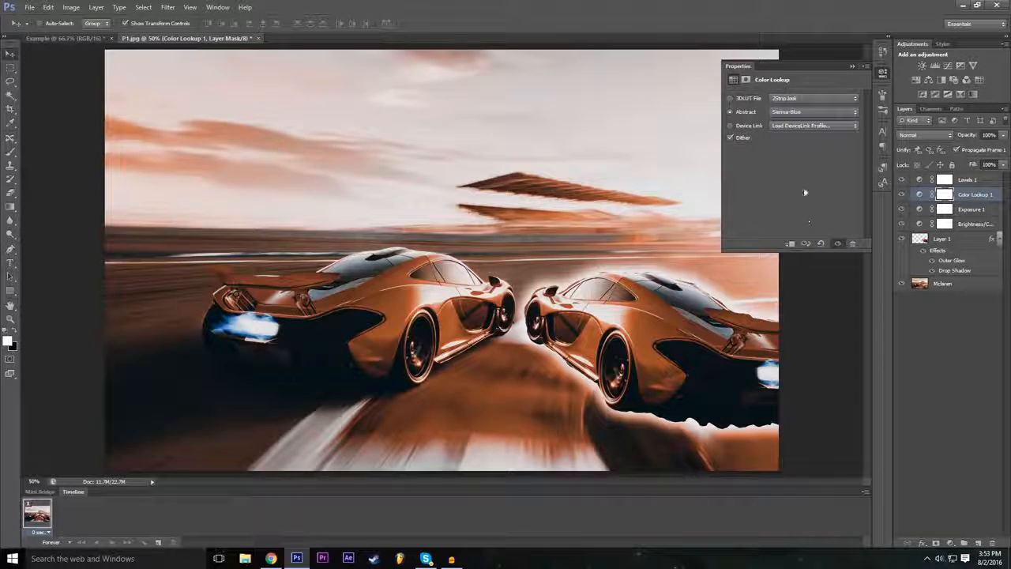
click(805, 112)
click(805, 227)
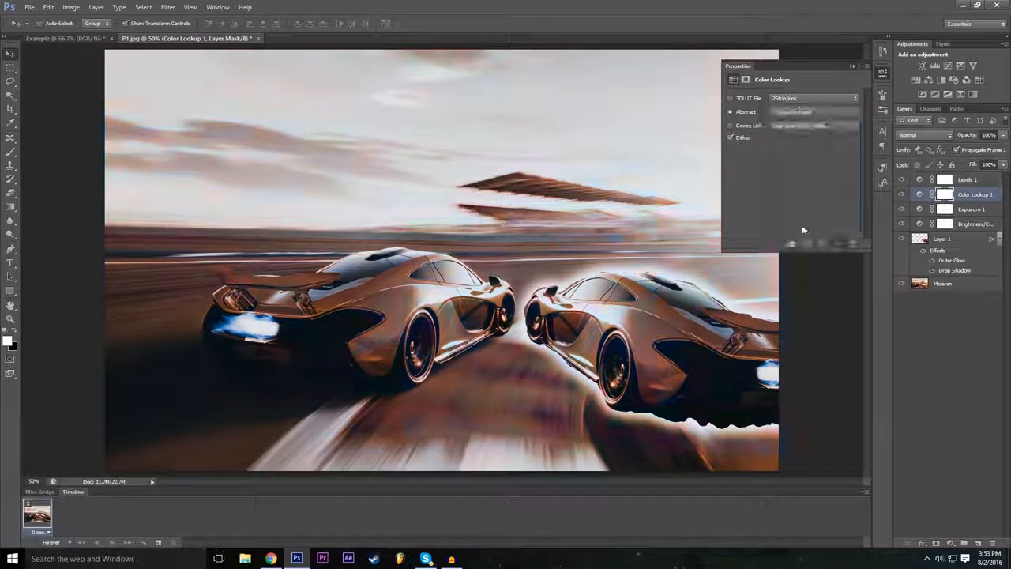
Compare the Blacklight Poster, Gold-Blue and Cobalt-Carmine abstract profiles on the Color Lookup adjustment
click(804, 112)
click(801, 150)
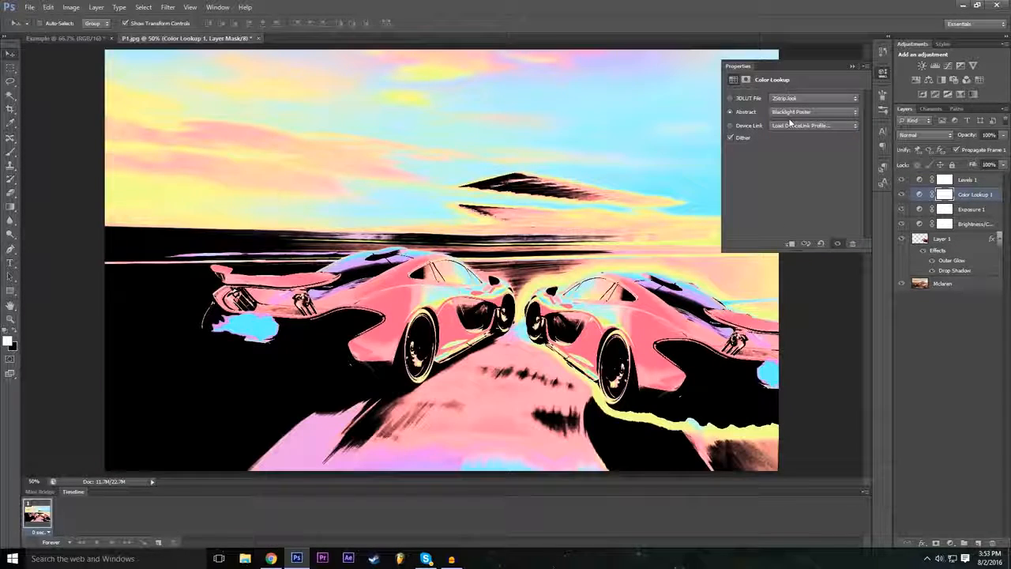
click(787, 116)
click(790, 173)
click(802, 112)
click(801, 154)
click(801, 113)
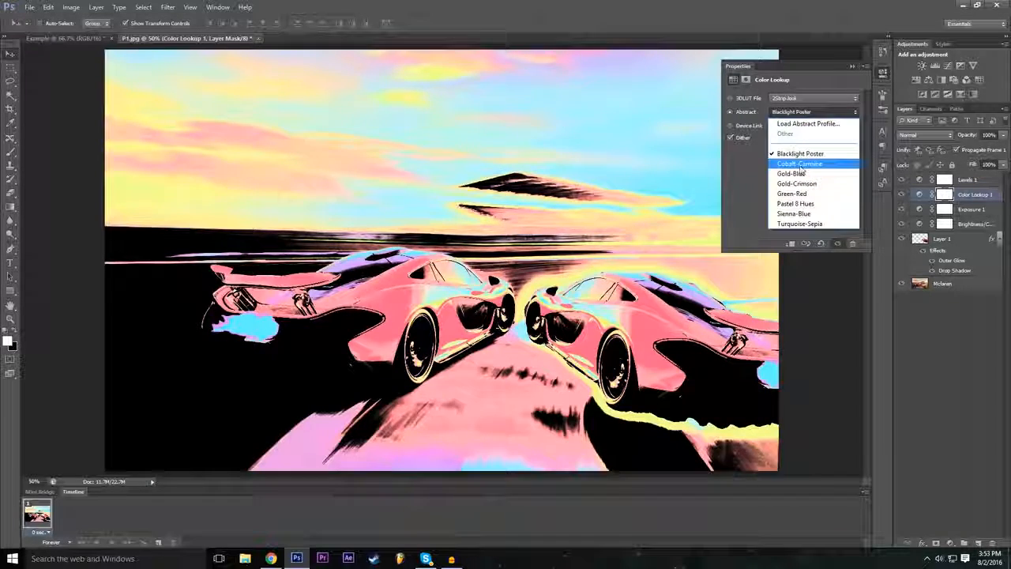
click(800, 163)
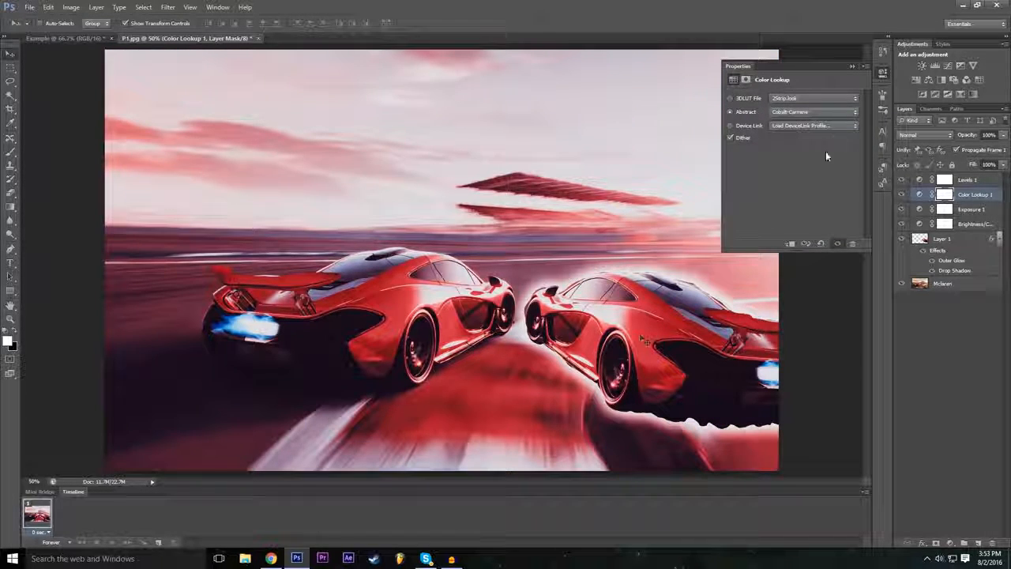
Set the Color Lookup's 3D LUT to DropBlues.3DL, close its properties, and switch the layer off and on to compare
click(806, 98)
click(794, 203)
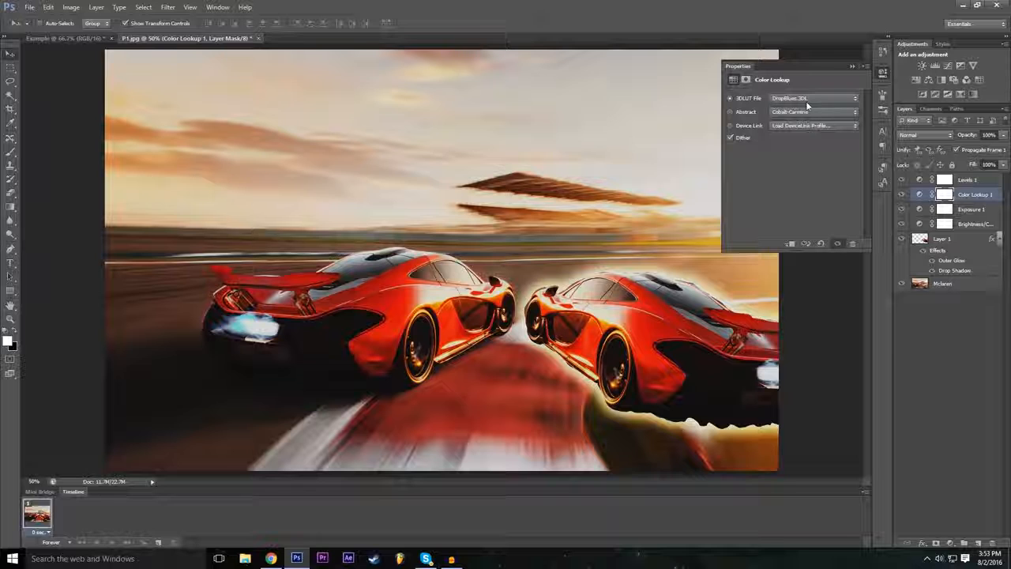
click(852, 67)
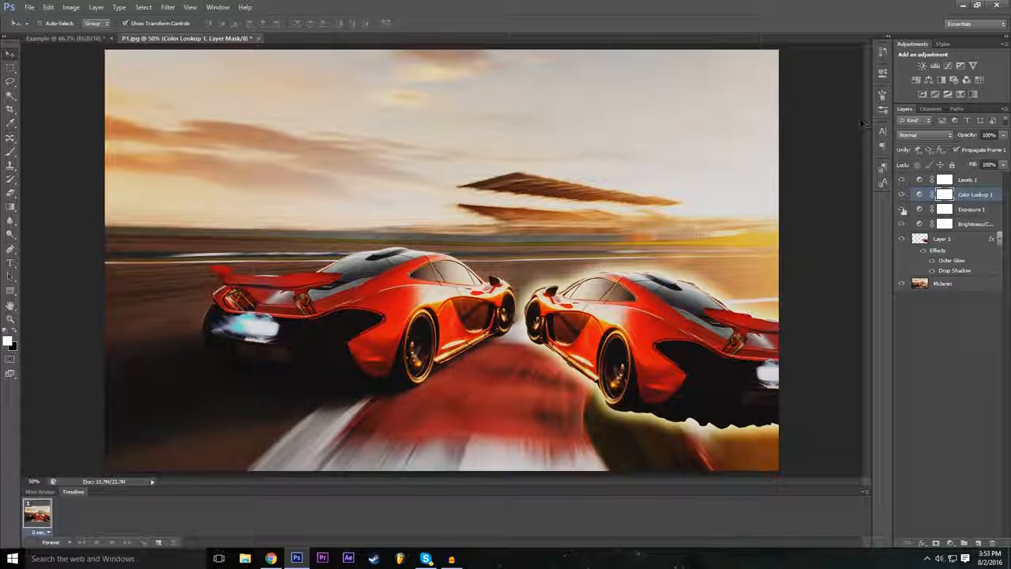
click(903, 195)
click(903, 195)
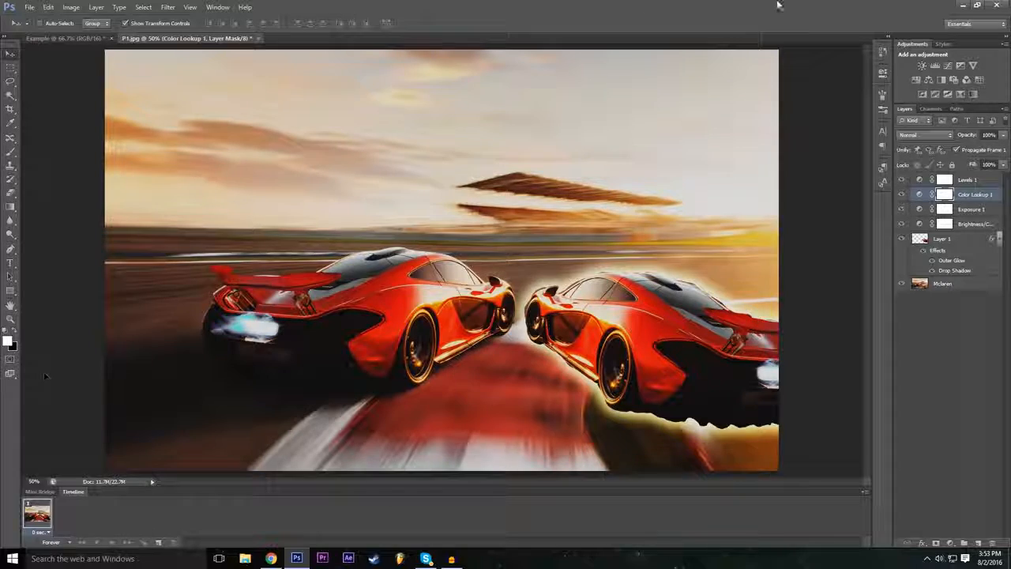
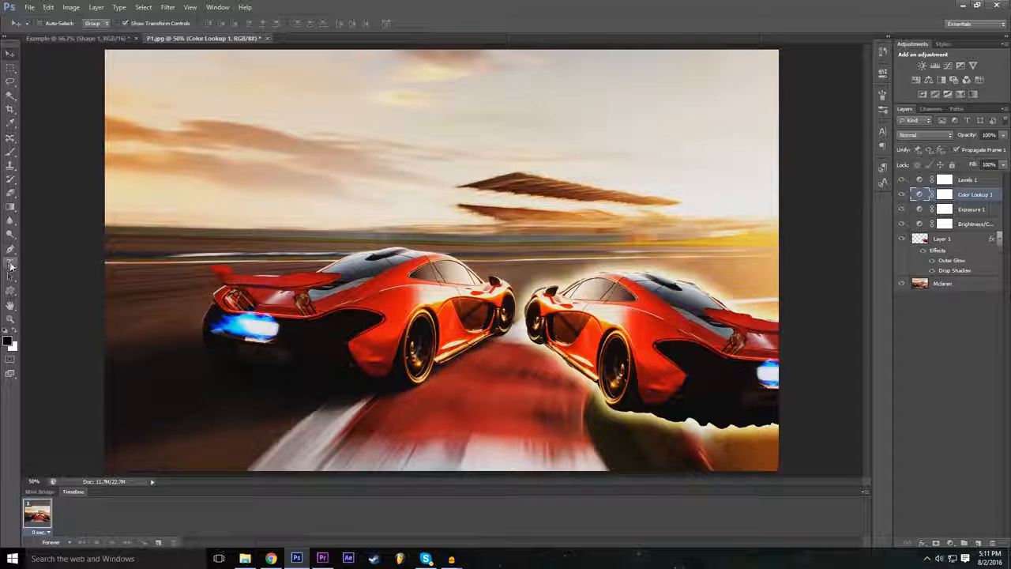
Add the white text "Example" in the Long Shot font at 1000 pt, starting in the sky near the image's upper-left corner
click(9, 265)
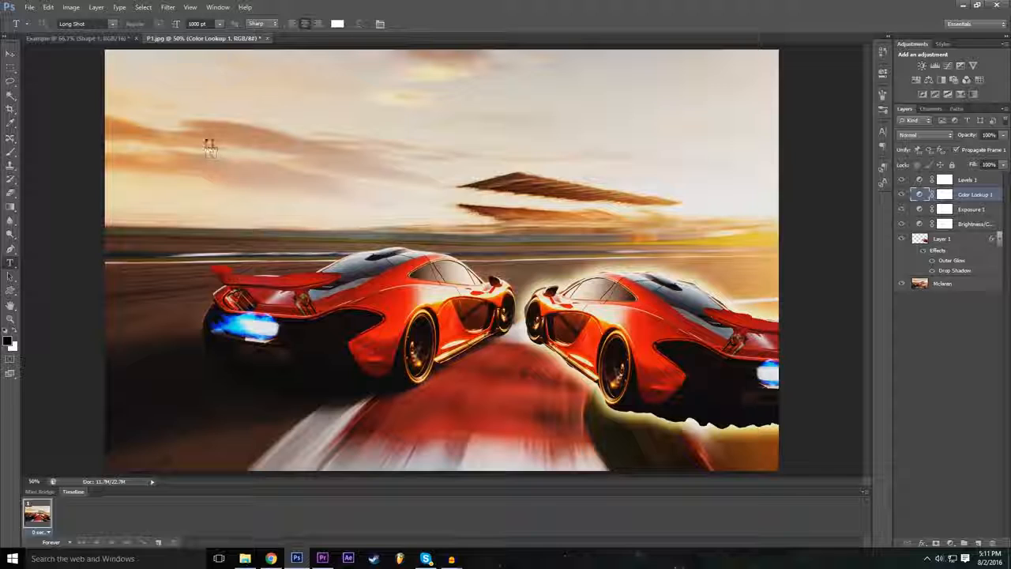
click(166, 110)
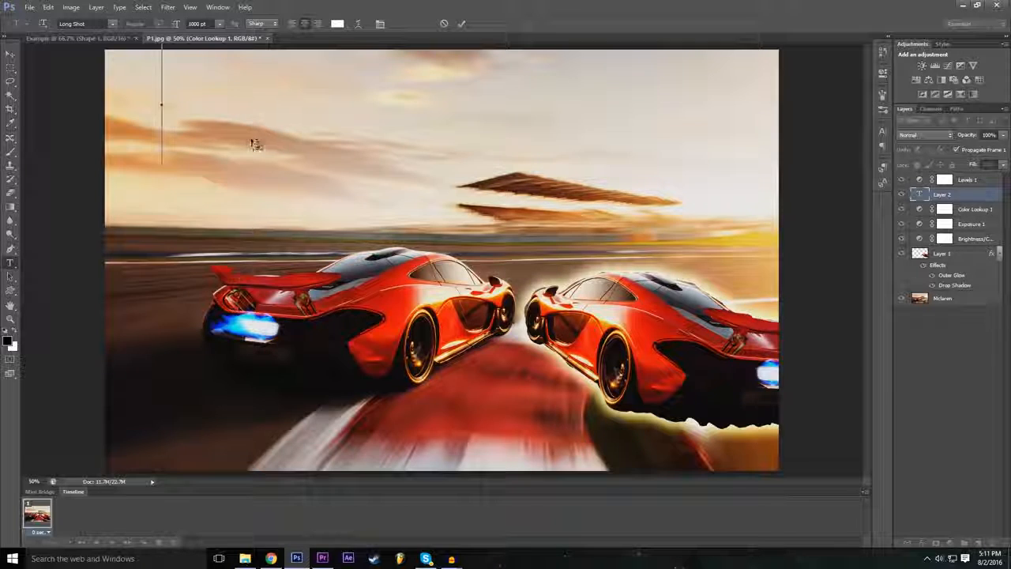
text(Exampl)
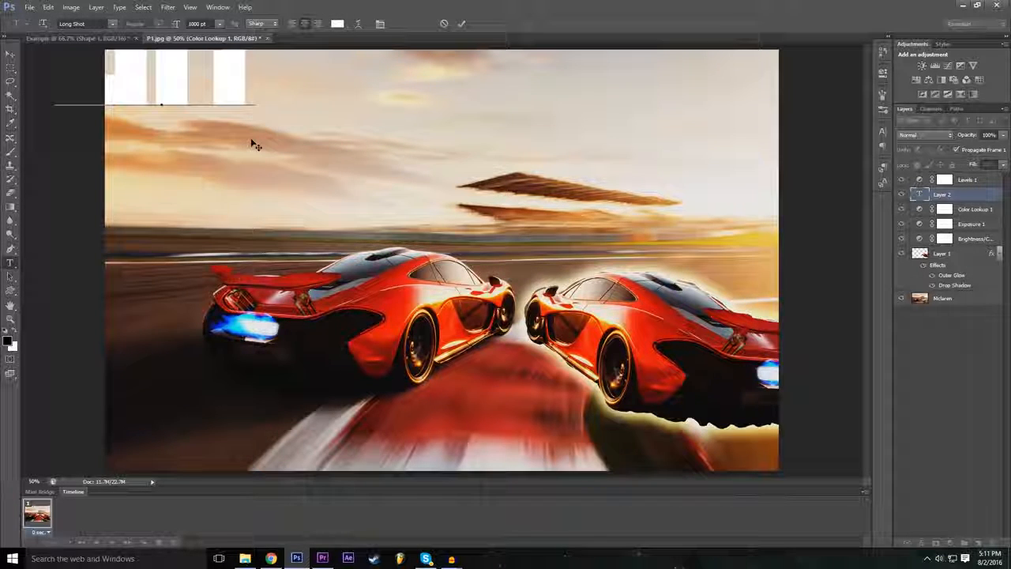
text(e)
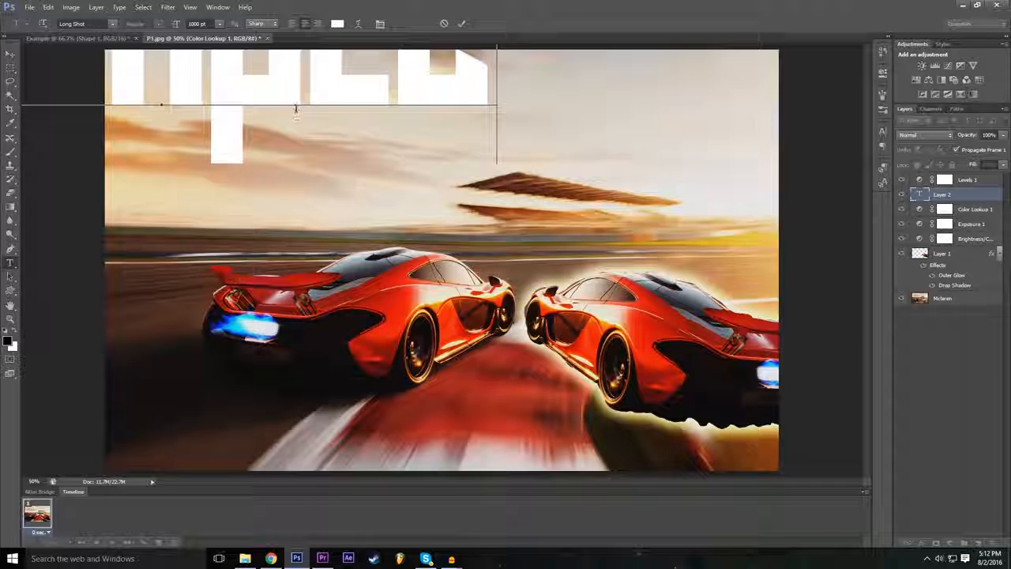
Move the "Example" text so it spans the upper half of the image, and select the whole word for editing
drag(269, 212, 417, 324)
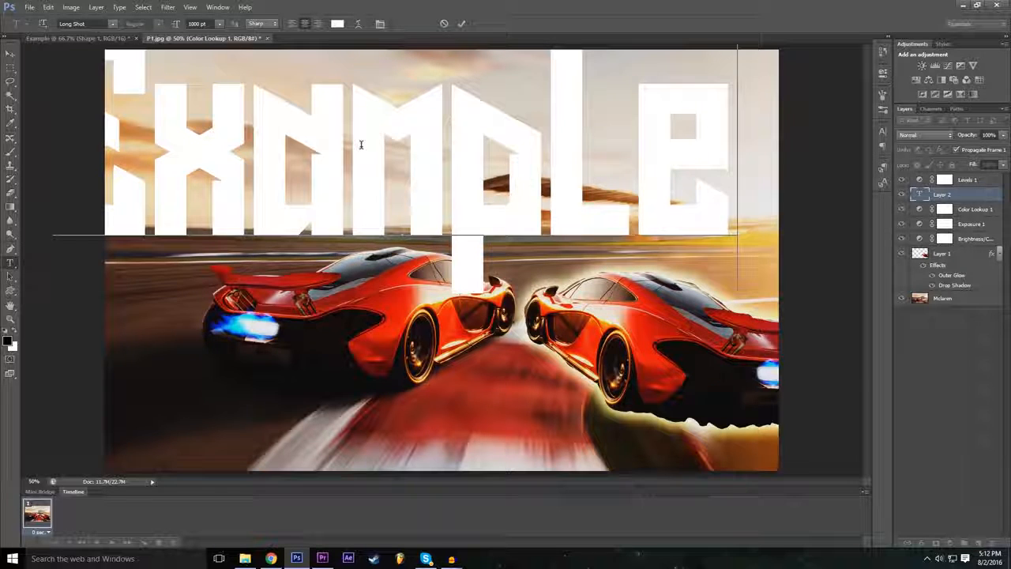
drag(267, 326, 320, 330)
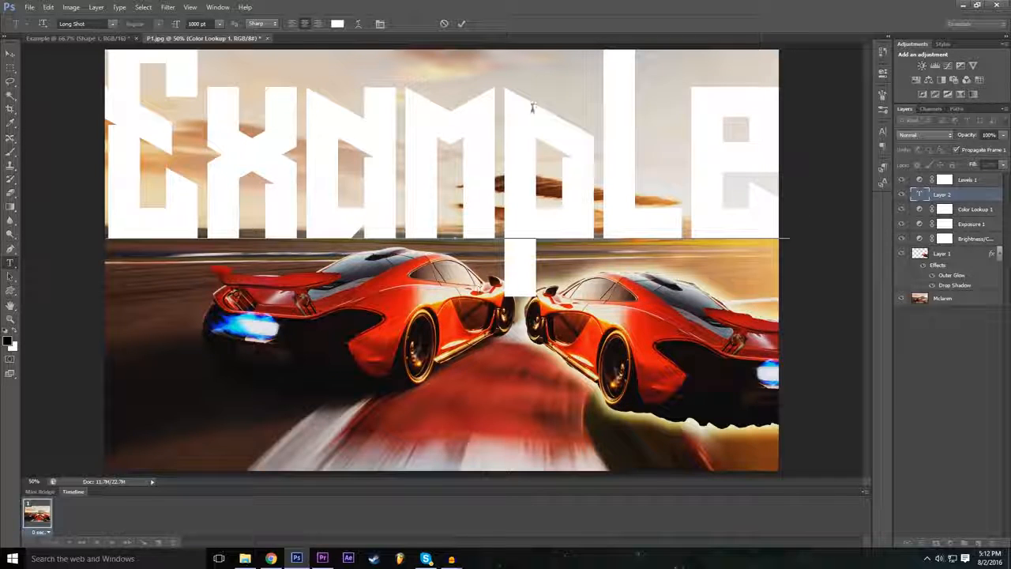
double_click(432, 174)
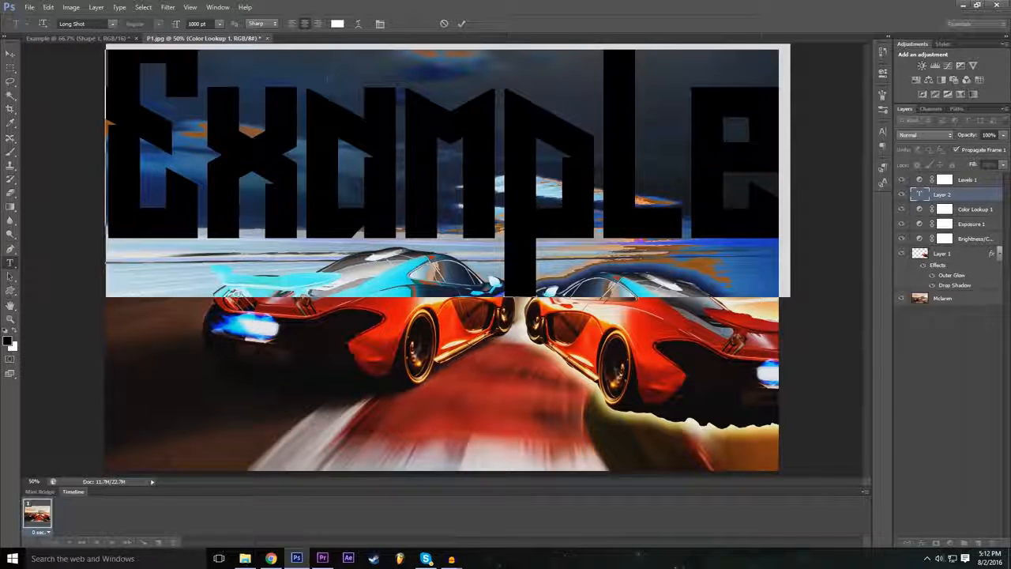
Change the font of the "Example" text to Nexa Bold
click(196, 24)
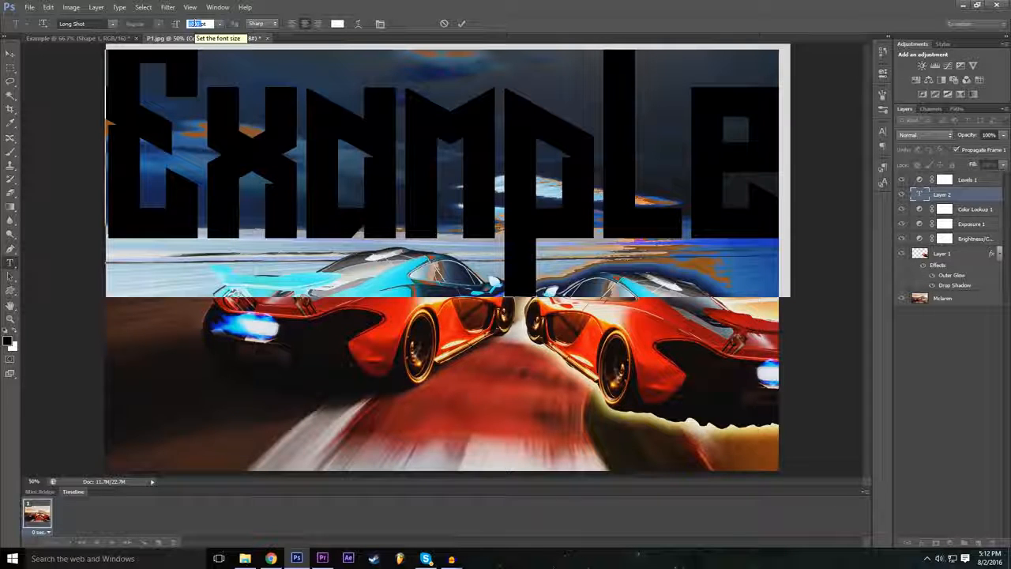
click(112, 24)
scroll(138, 253, down, 8)
scroll(137, 248, up, 4)
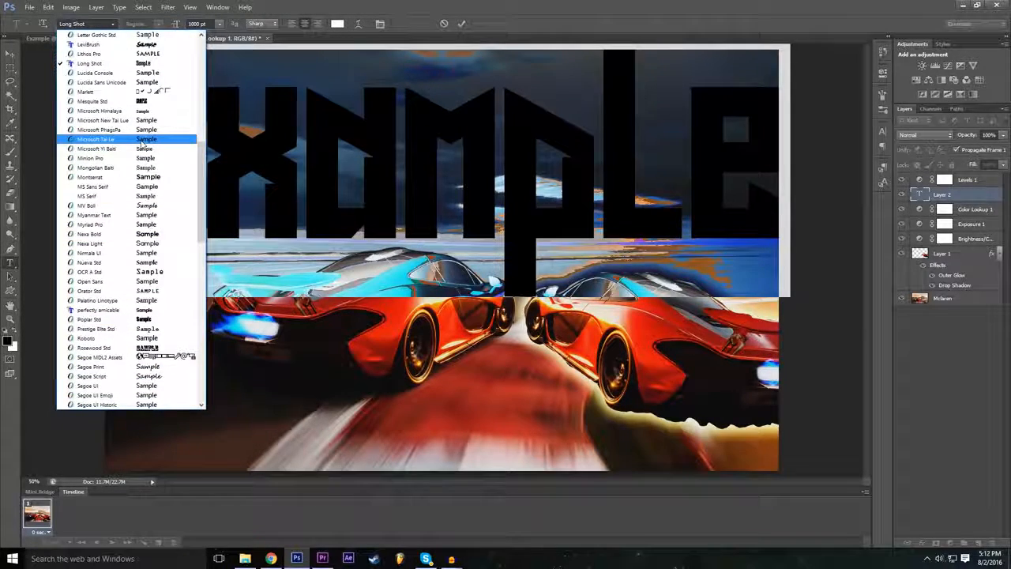
click(96, 139)
click(112, 24)
scroll(143, 229, up, 3)
click(153, 245)
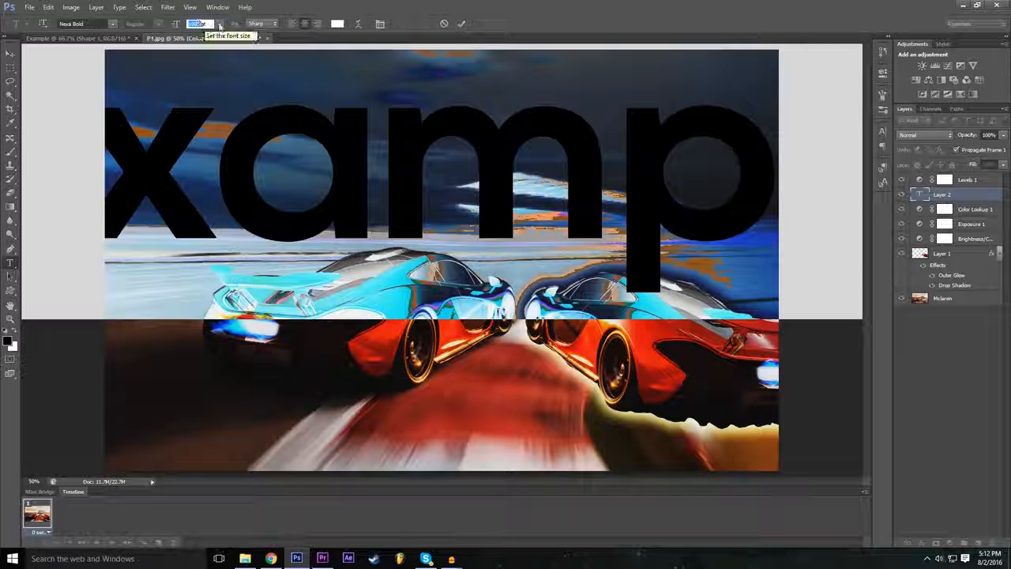
Set the "Example" text size to 500 pt, commit it, and move its layer above Levels 1
click(219, 23)
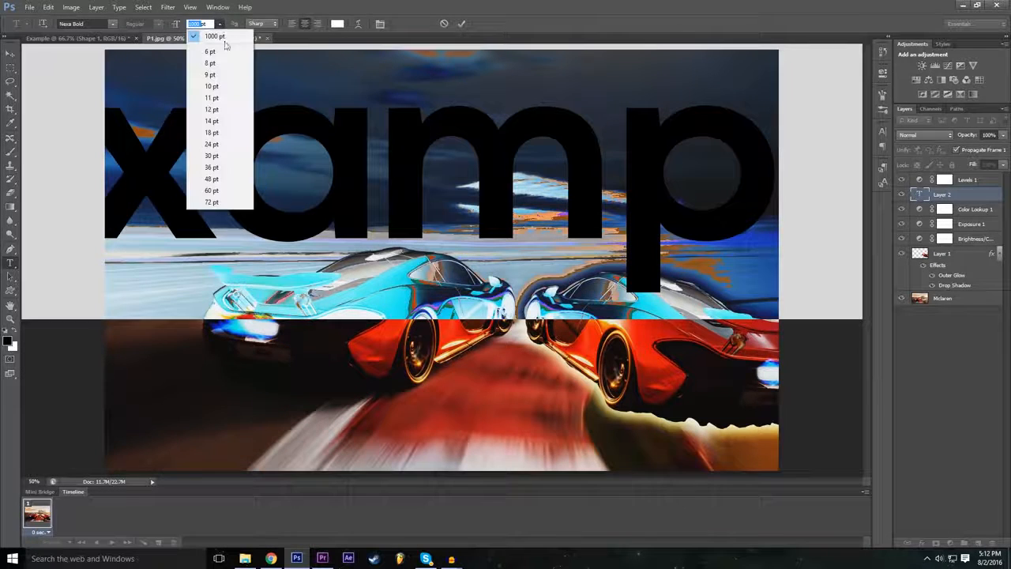
click(215, 202)
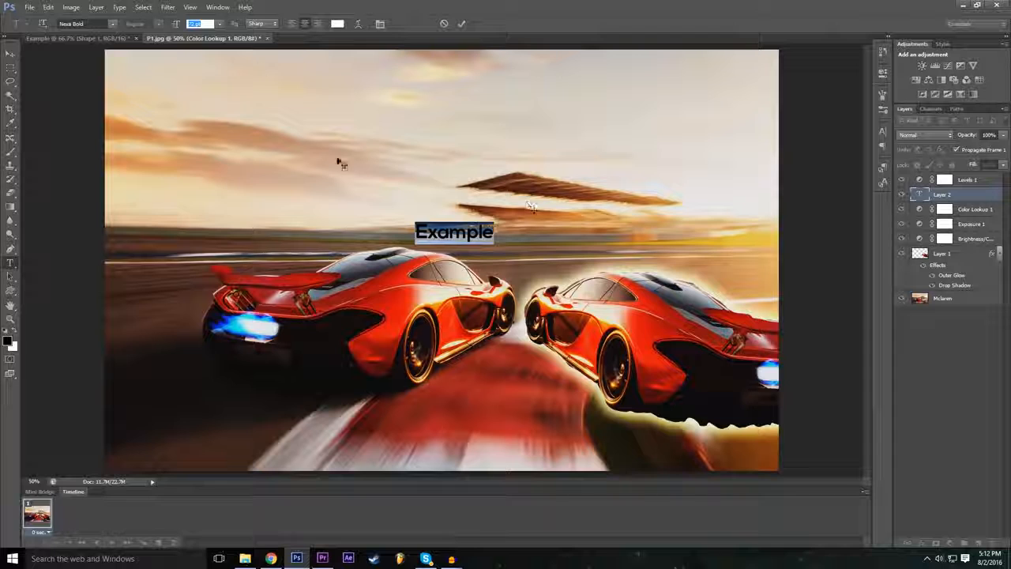
click(193, 23)
double_click(192, 23)
click(177, 24)
text(500)
key(Return)
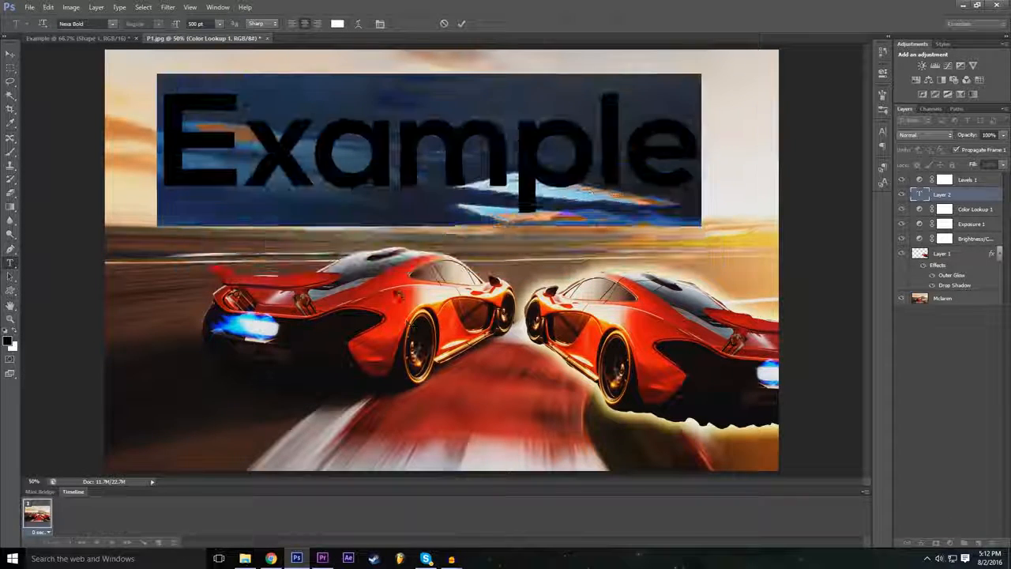
click(461, 23)
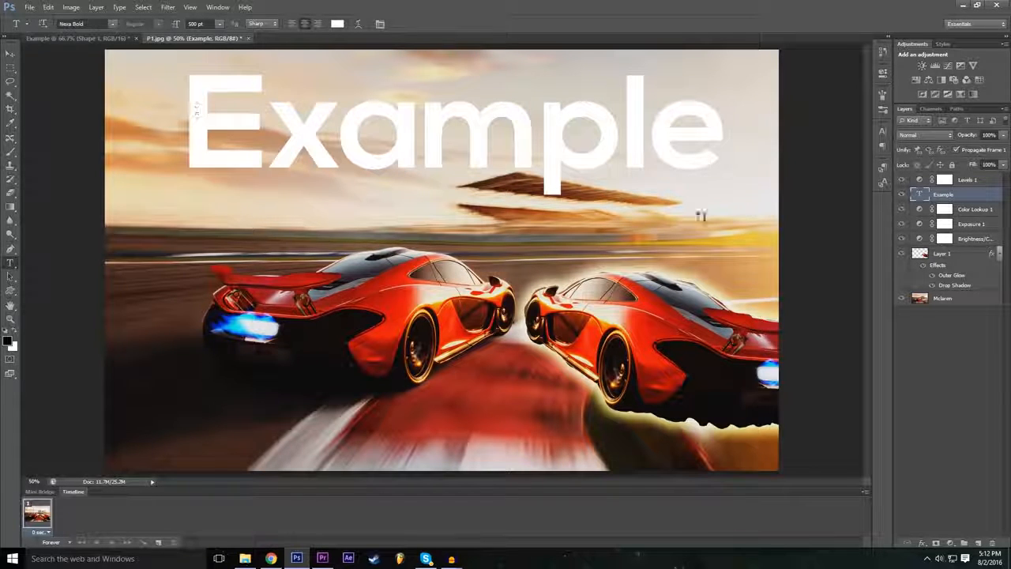
drag(956, 195, 955, 175)
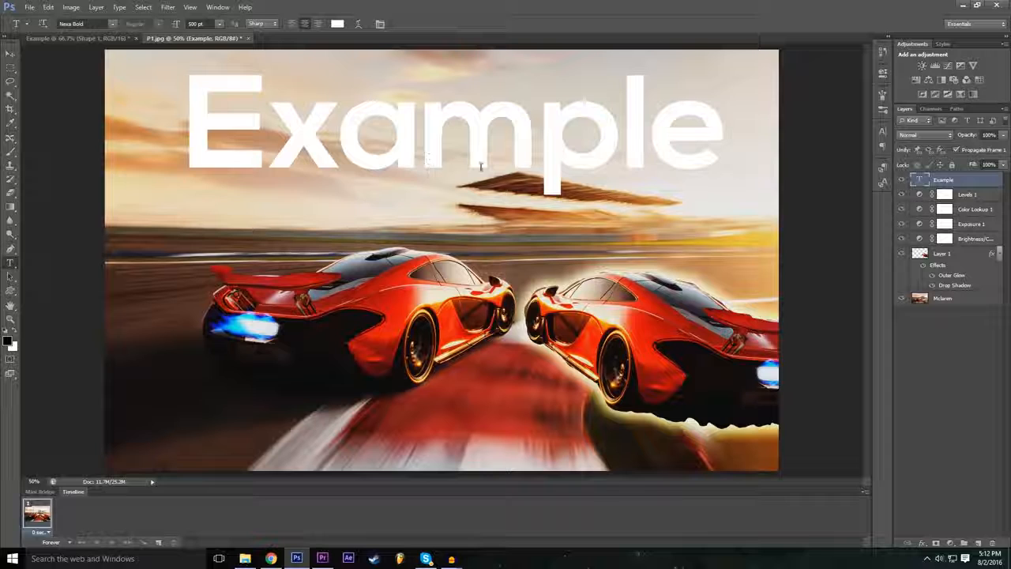
Open the Example text layer's blending options and compare the Overlay, Difference and Exclusion blend modes
click(922, 543)
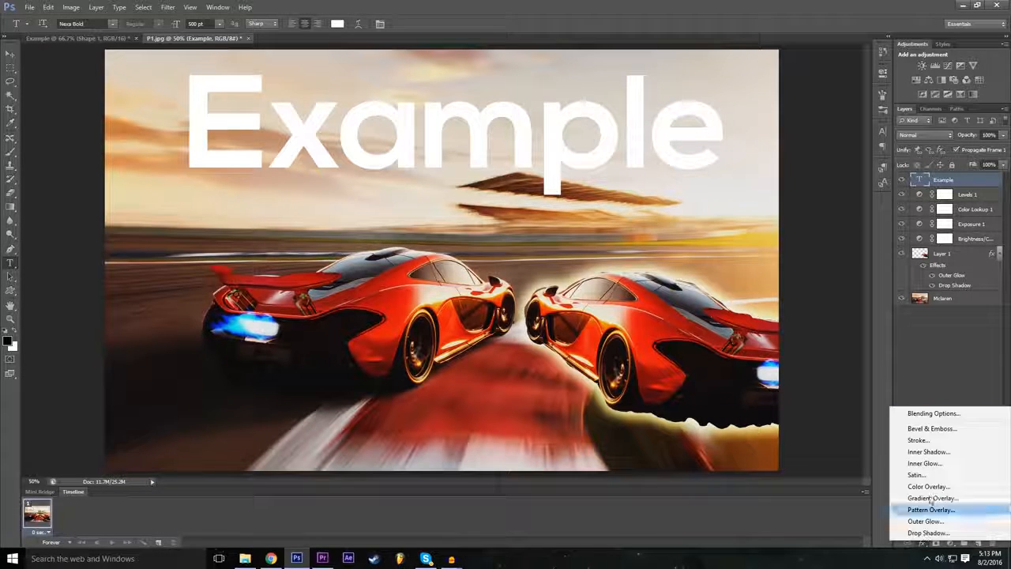
click(940, 414)
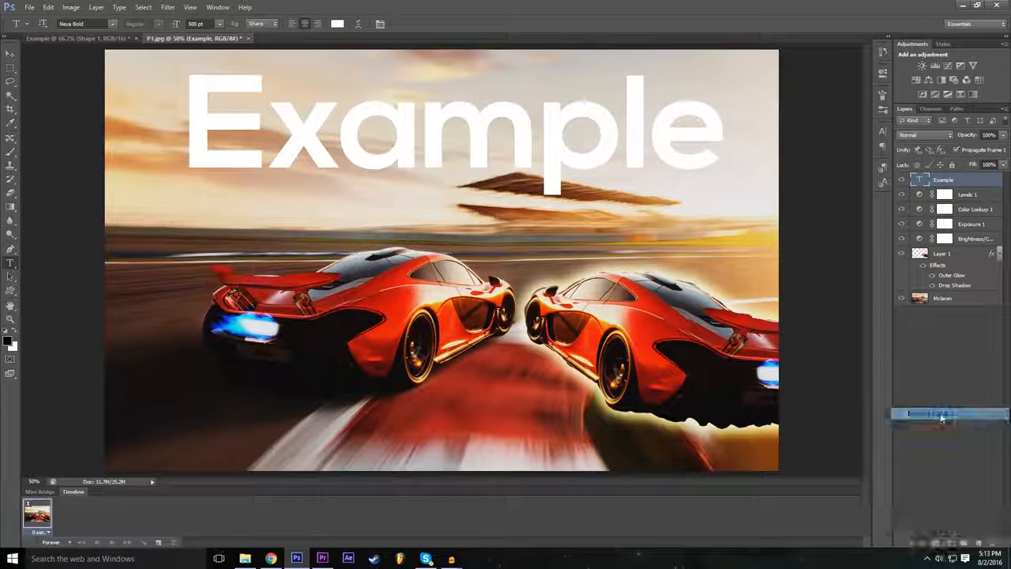
click(740, 190)
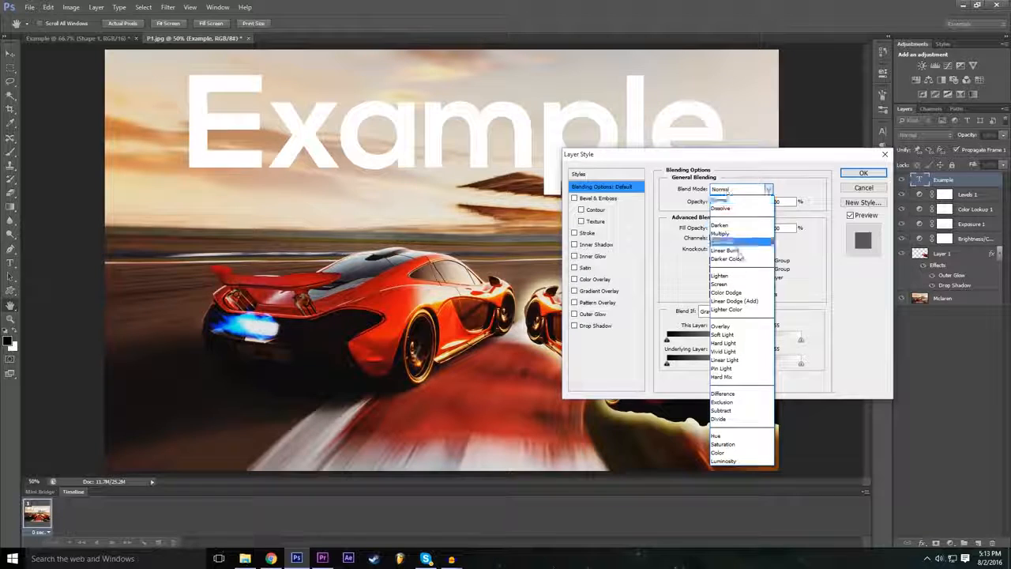
click(739, 330)
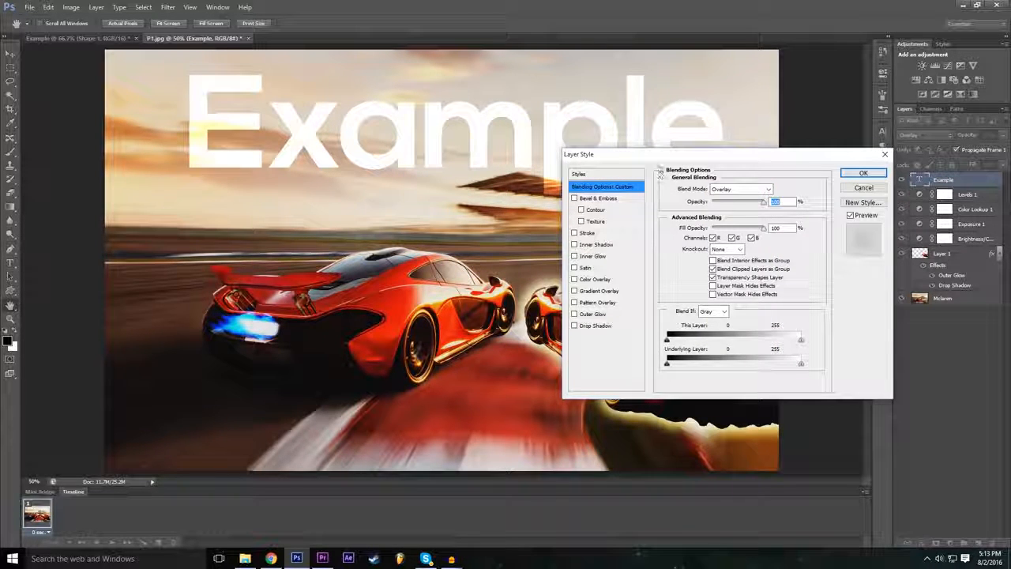
click(741, 189)
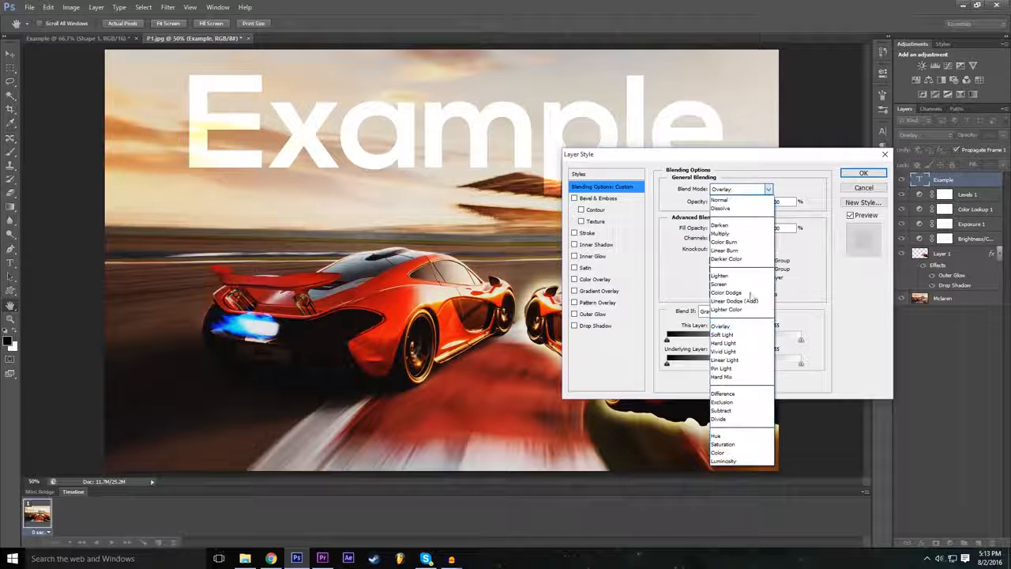
click(739, 390)
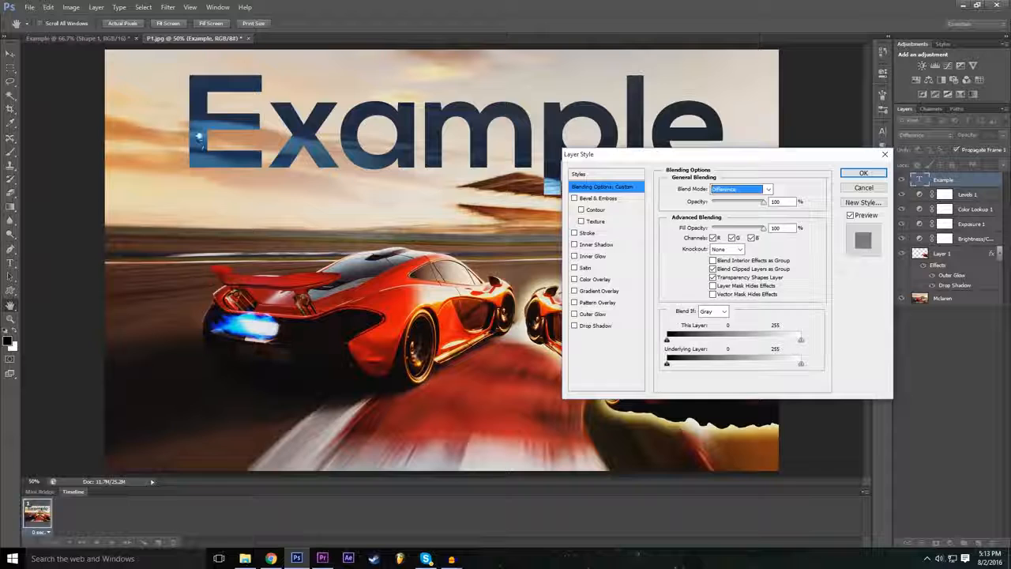
click(725, 191)
click(740, 403)
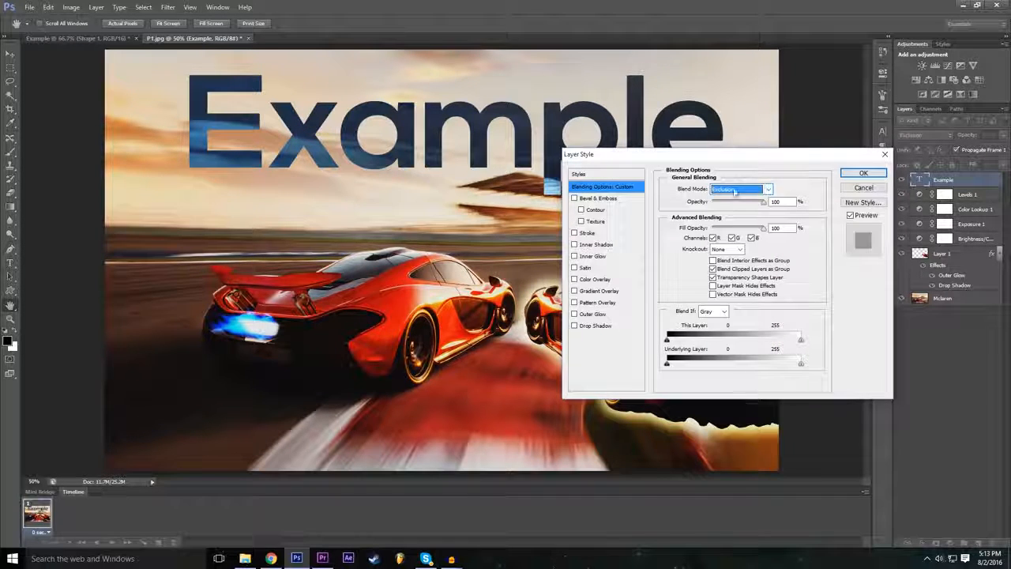
Try the Darken, Color Burn, Overlay and Vivid Light blend modes on the Example text layer
click(741, 189)
click(743, 227)
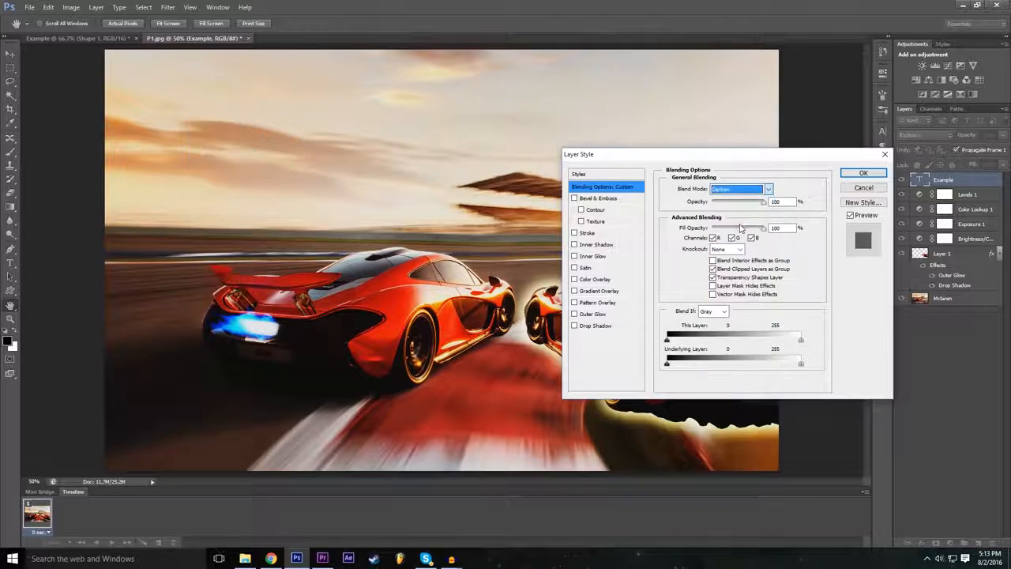
click(740, 190)
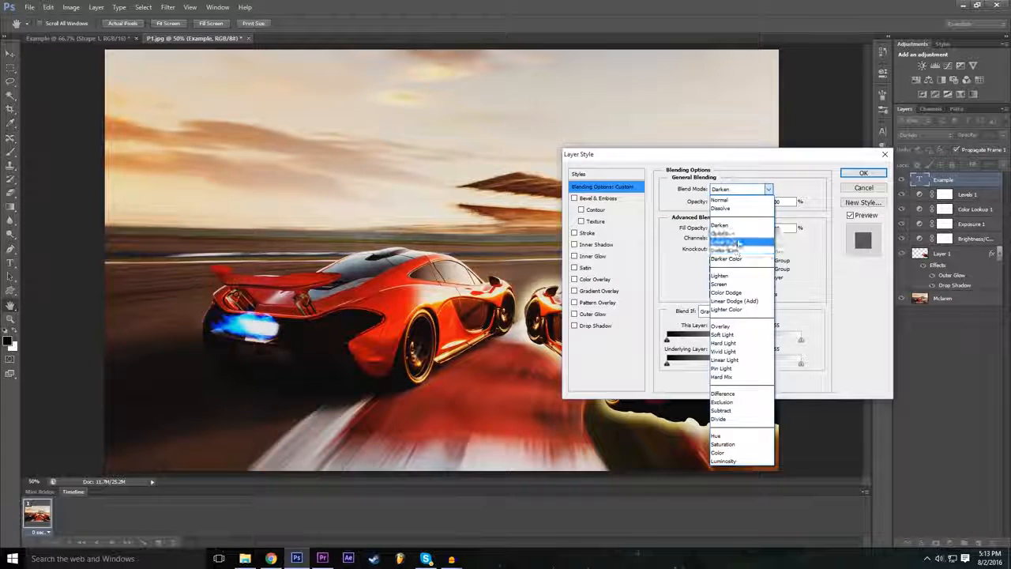
click(738, 242)
click(740, 192)
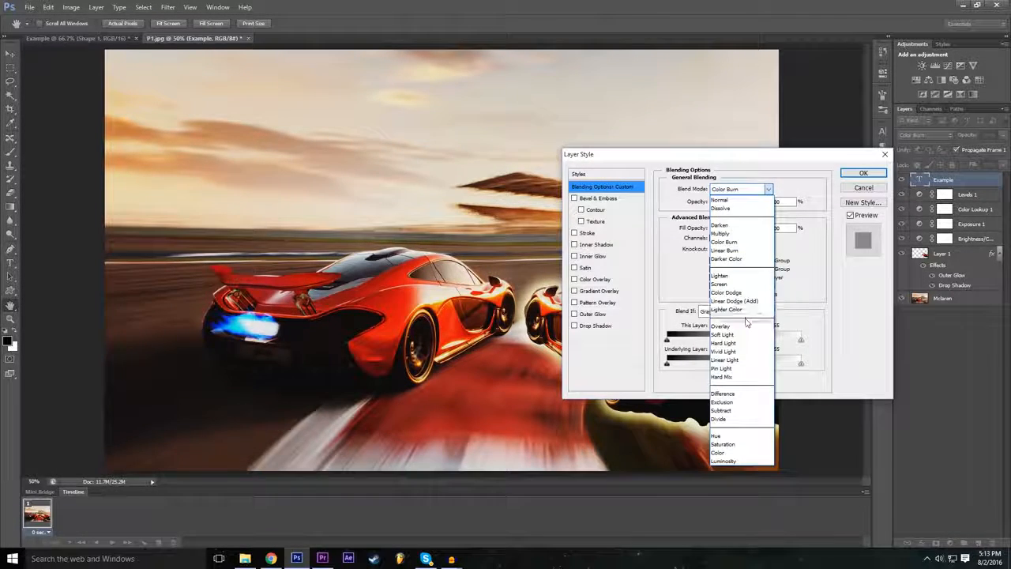
click(745, 329)
click(740, 189)
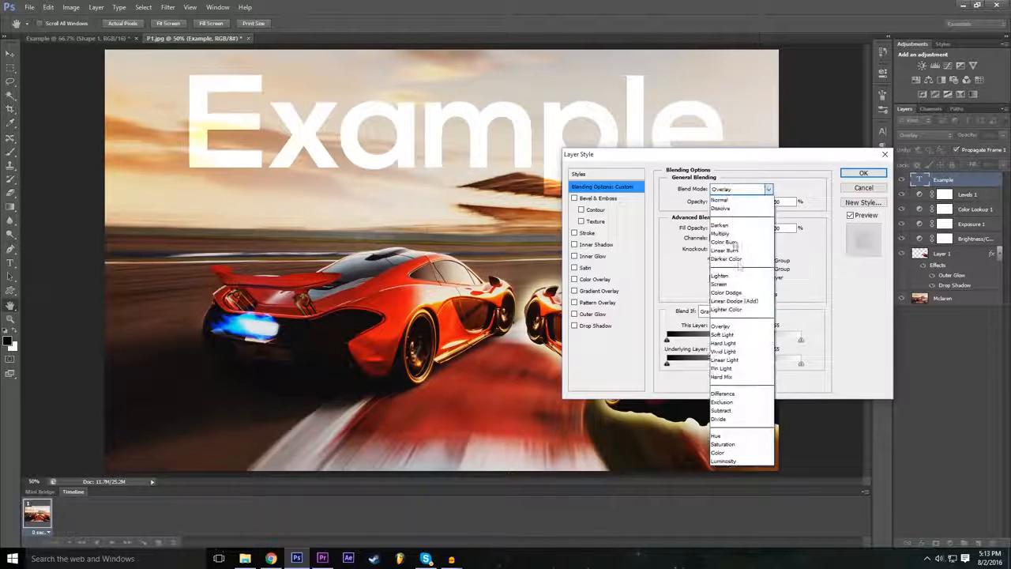
click(742, 354)
Apply the Difference blend mode to the Example layer and move the text closer to the image's upper-left corner
click(739, 190)
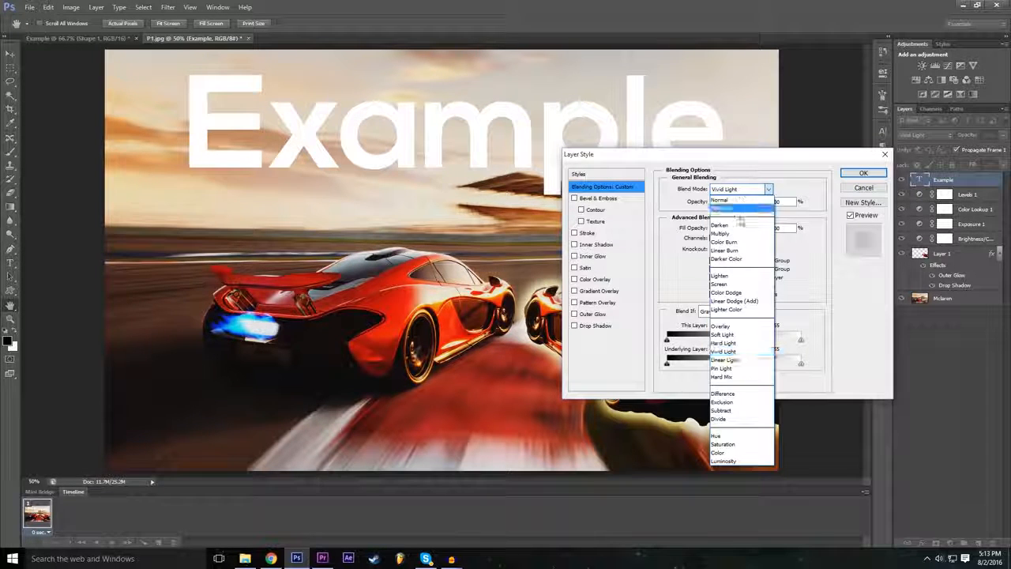
click(742, 395)
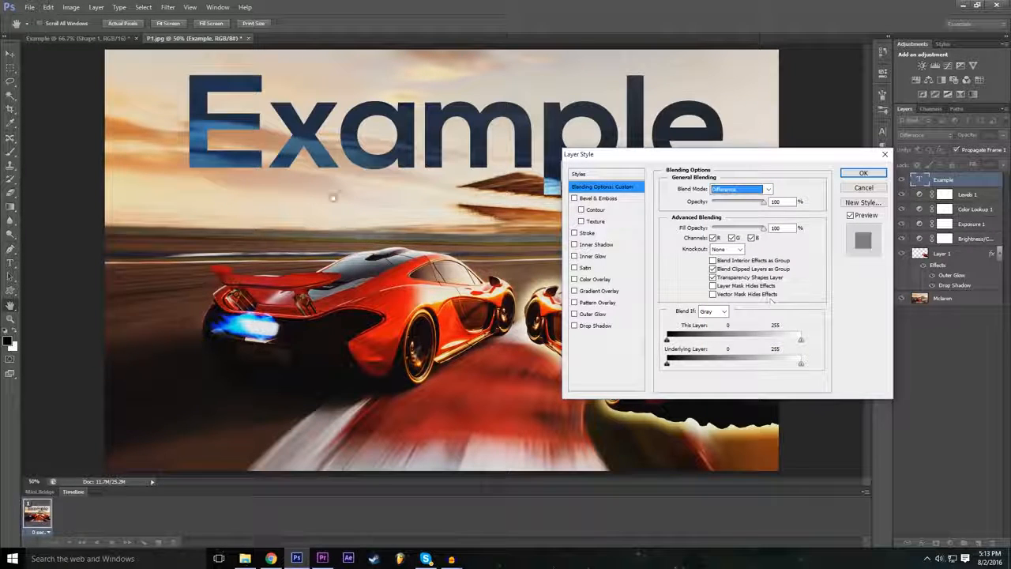
click(864, 173)
click(10, 54)
drag(377, 121, 301, 114)
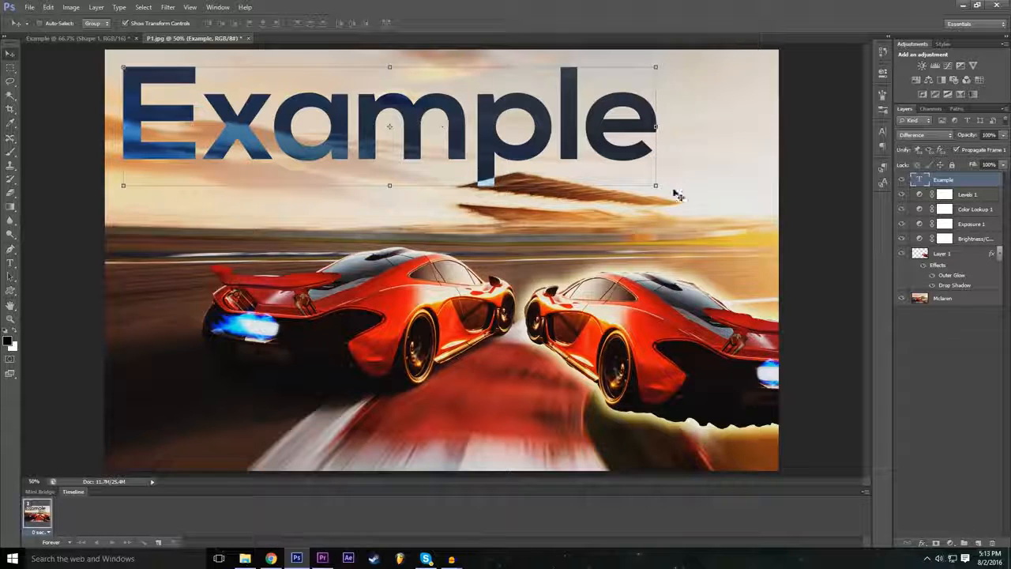
click(963, 351)
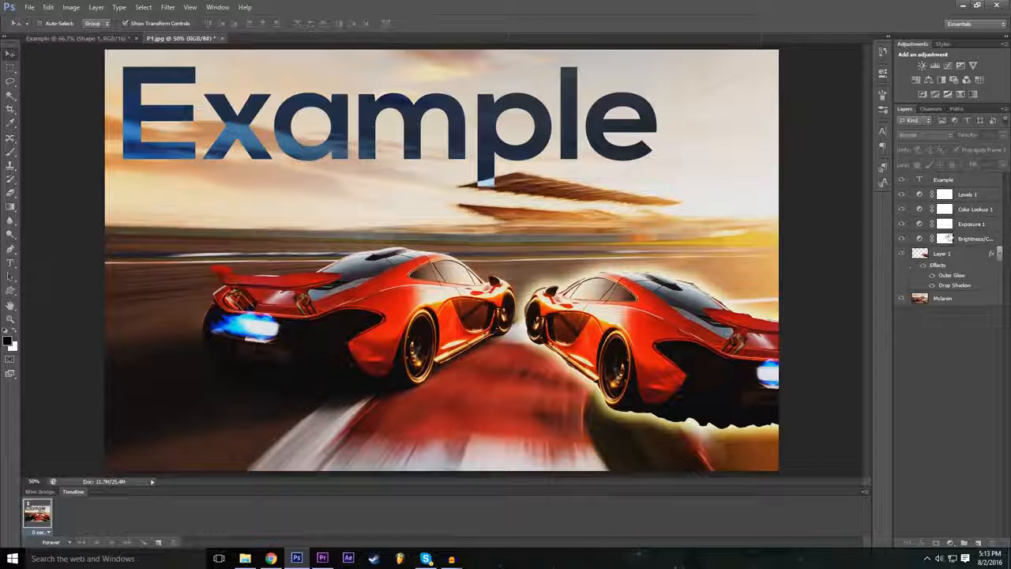
click(938, 183)
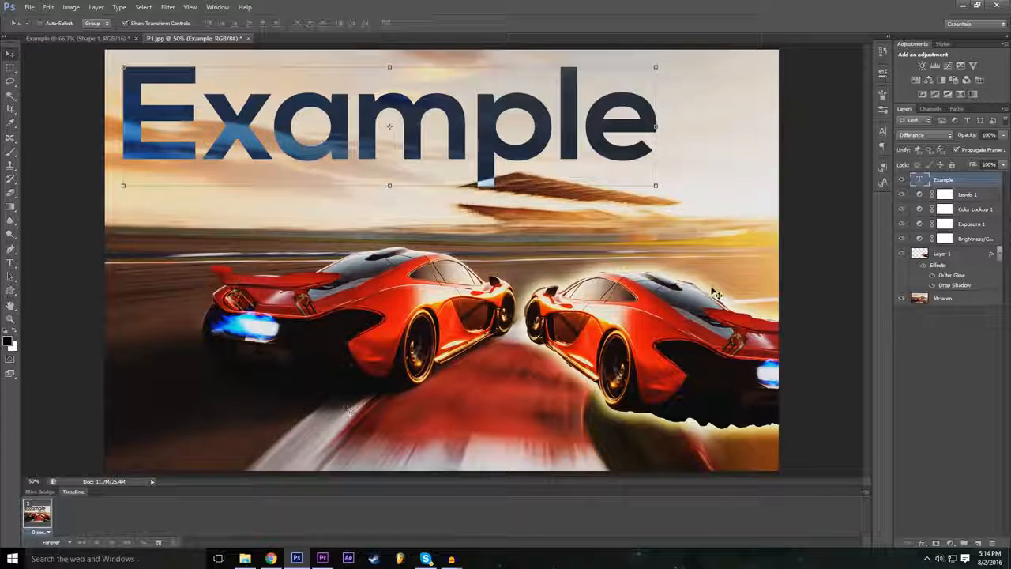
click(922, 545)
click(924, 545)
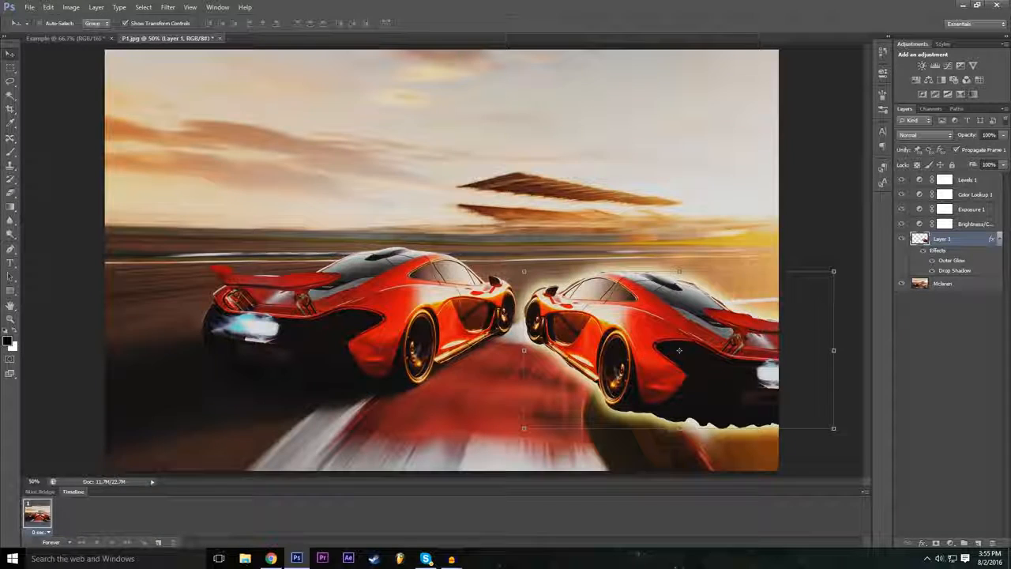
Set up the Eraser tool with a 100 px brush and 0% hardness
click(13, 194)
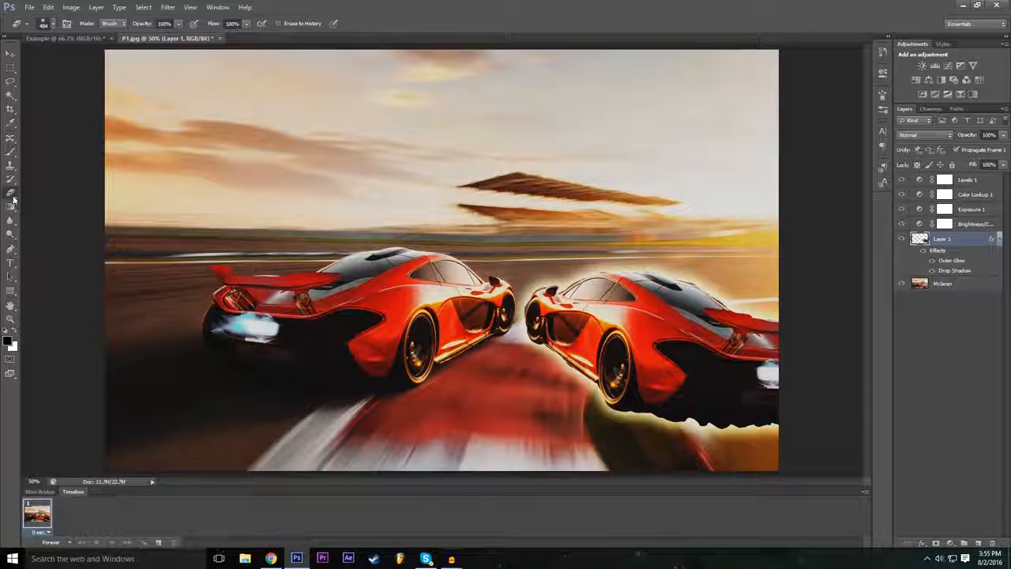
click(55, 26)
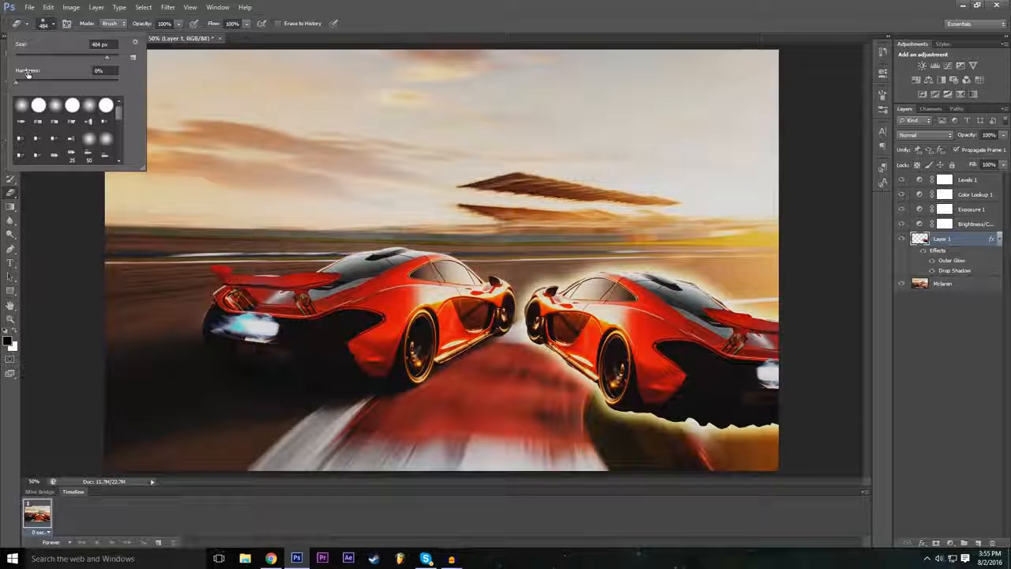
drag(22, 85, 14, 84)
drag(107, 57, 67, 55)
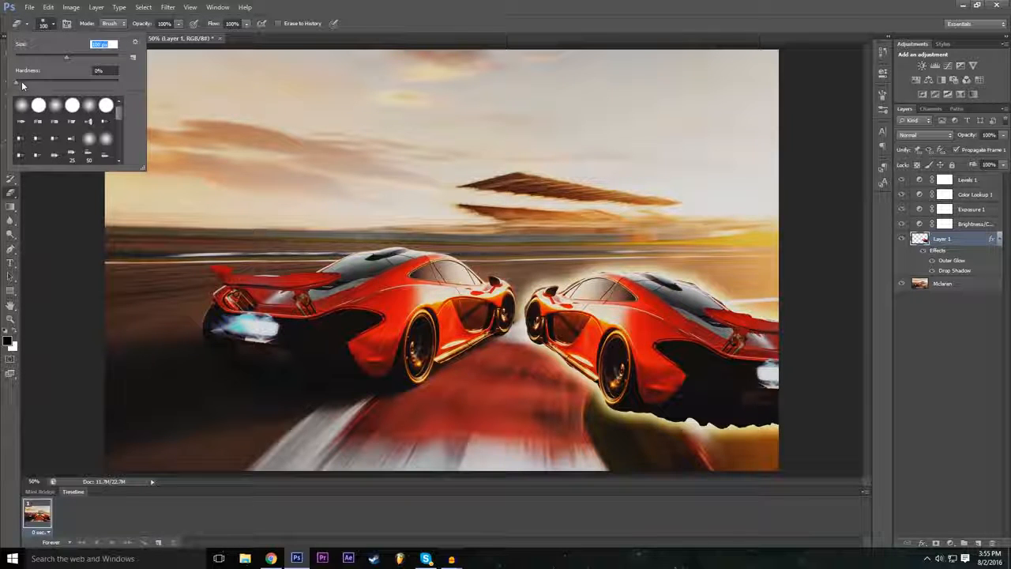
drag(22, 85, 55, 77)
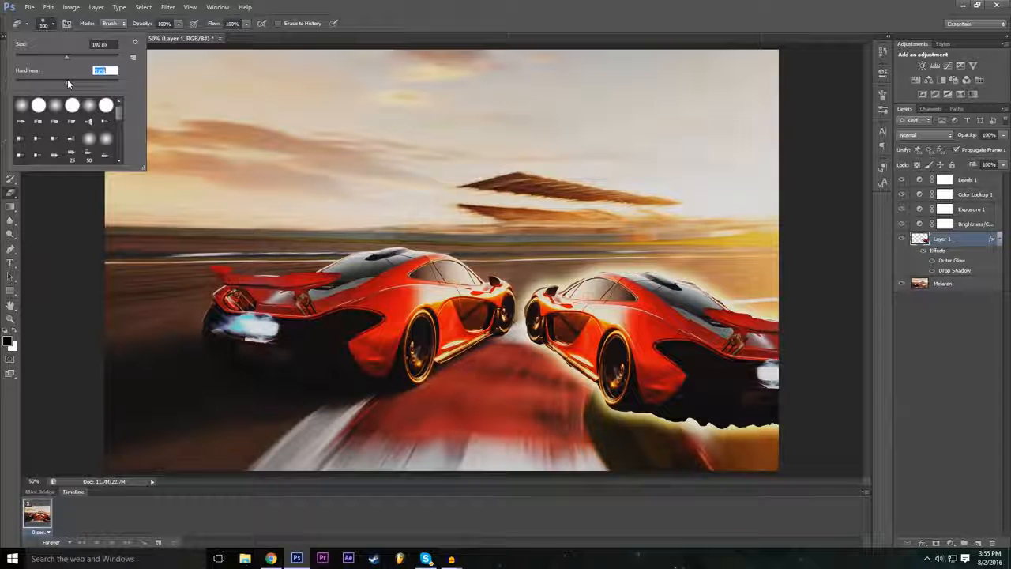
drag(37, 90, 16, 90)
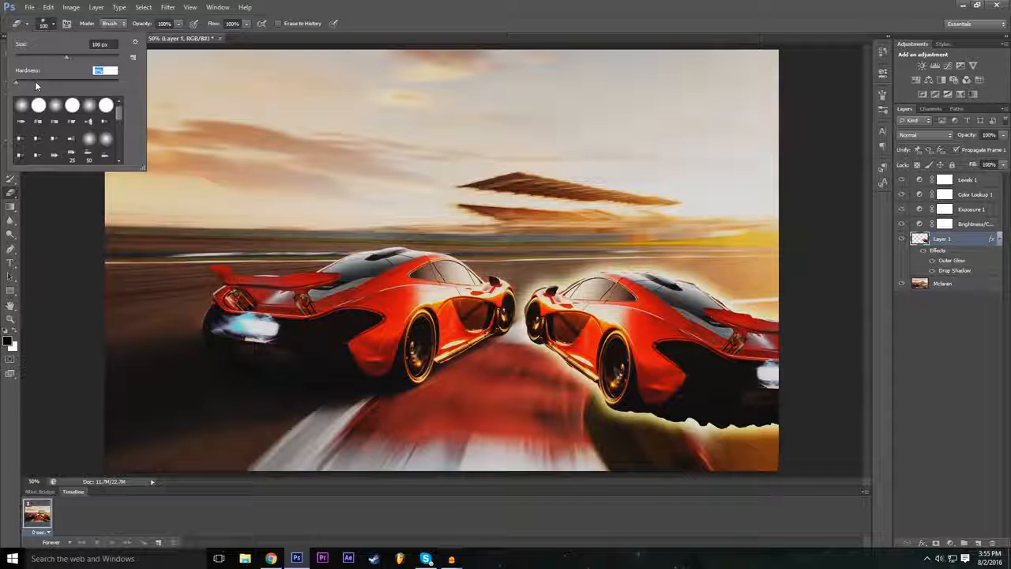
click(443, 5)
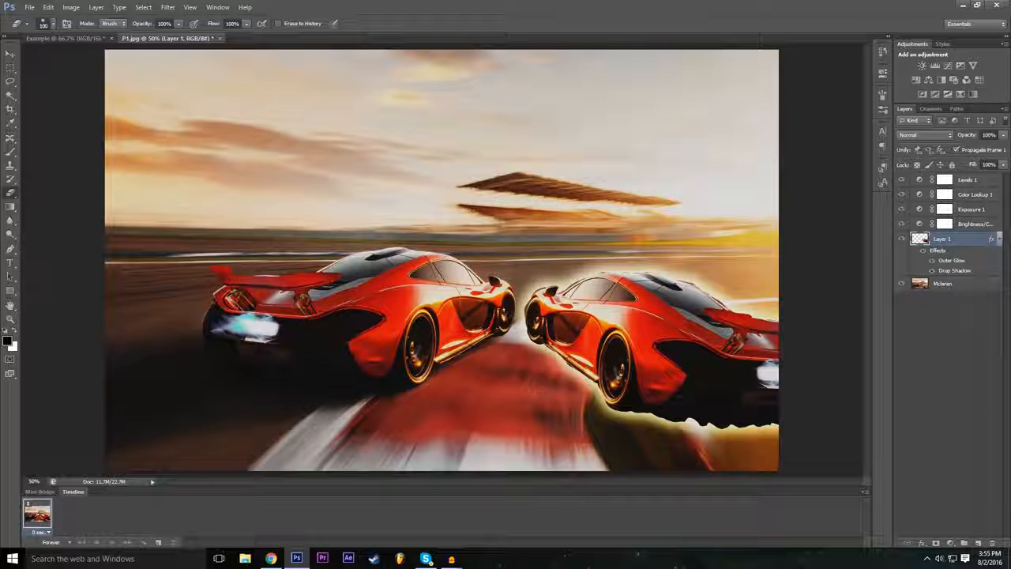
Try erasing parts of the car copy on Layer 1 with the soft eraser, and undo the strokes
drag(545, 384, 660, 281)
mouse_move(678, 237)
mouse_down()
mouse_move(576, 332)
mouse_move(531, 300)
mouse_move(592, 356)
mouse_move(664, 288)
mouse_move(684, 294)
mouse_move(746, 356)
mouse_move(781, 329)
mouse_move(787, 379)
mouse_up()
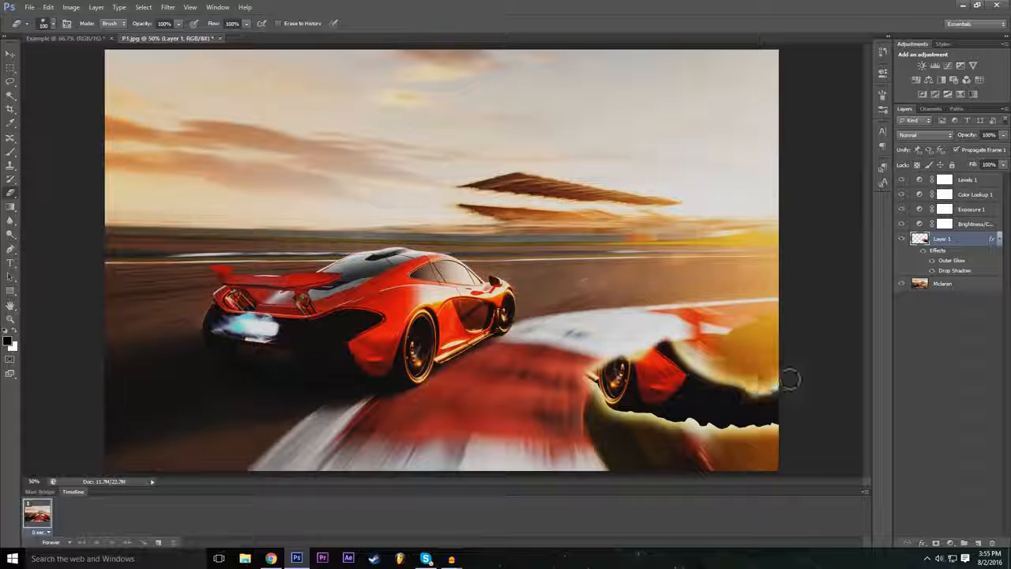
click(48, 7)
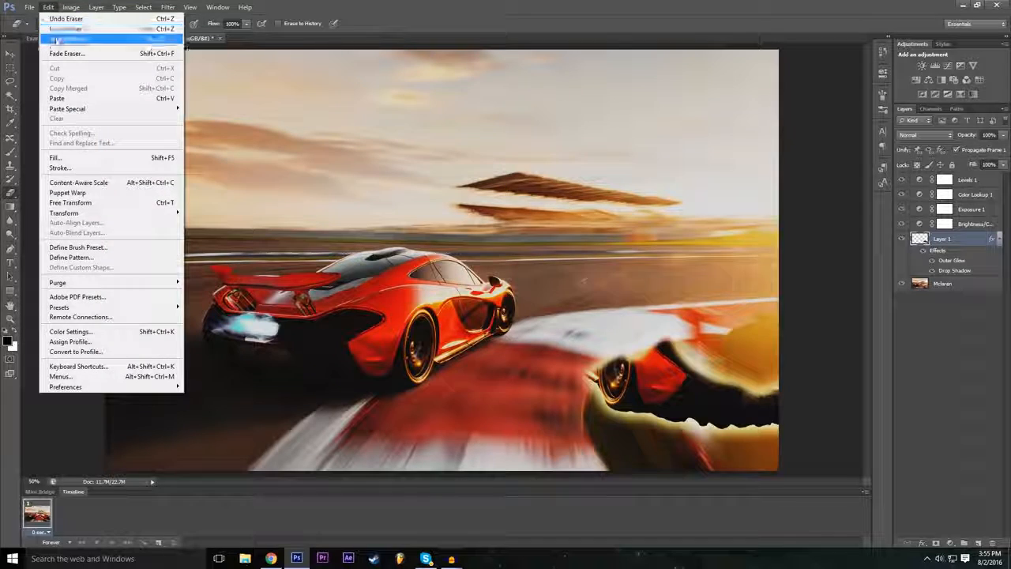
click(58, 35)
key(alt+ctrl+z)
key(alt+ctrl+z)
key(alt+ctrl+z)
Set the eraser's hardness to 100% and select Layer 1 for erasing
click(53, 23)
drag(106, 82, 68, 83)
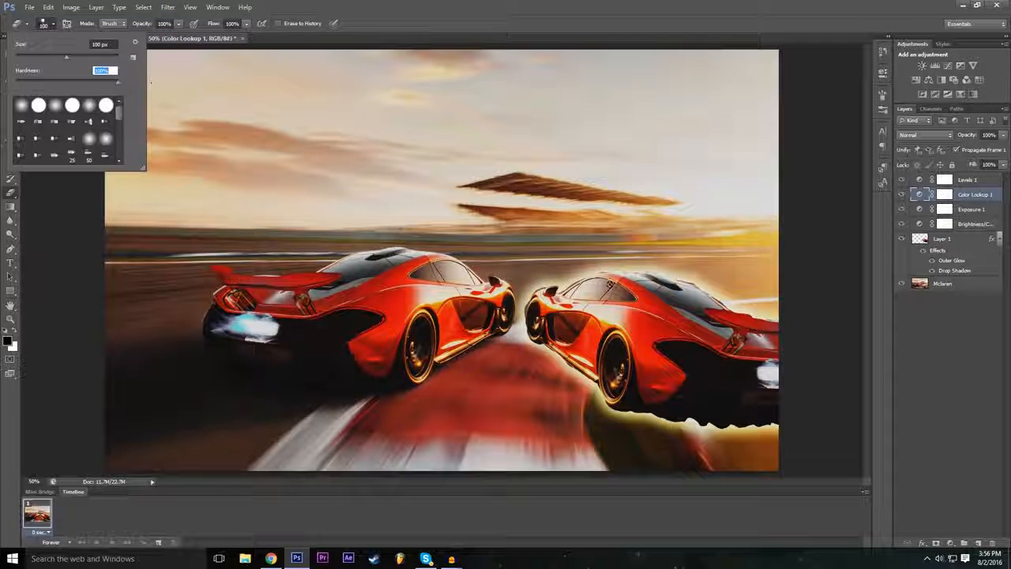
key(Return)
click(920, 239)
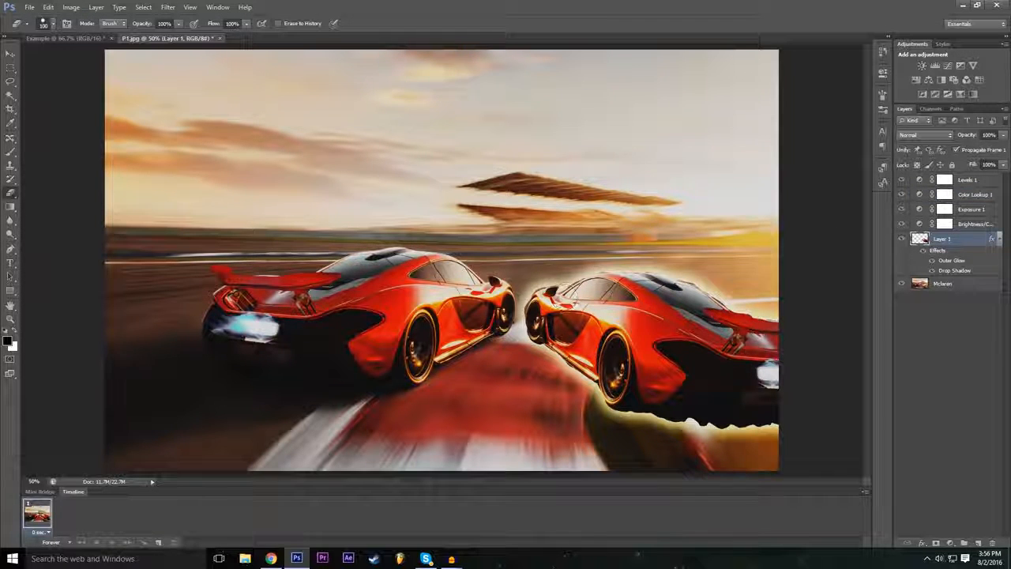
Erase the front of the car copy with the hard eraser, then erase across its rear at 0% hardness
mouse_move(528, 359)
mouse_down()
mouse_move(537, 320)
mouse_move(569, 276)
mouse_move(526, 308)
mouse_up()
mouse_move(620, 244)
mouse_down()
mouse_move(536, 364)
mouse_move(634, 258)
mouse_move(521, 385)
mouse_up()
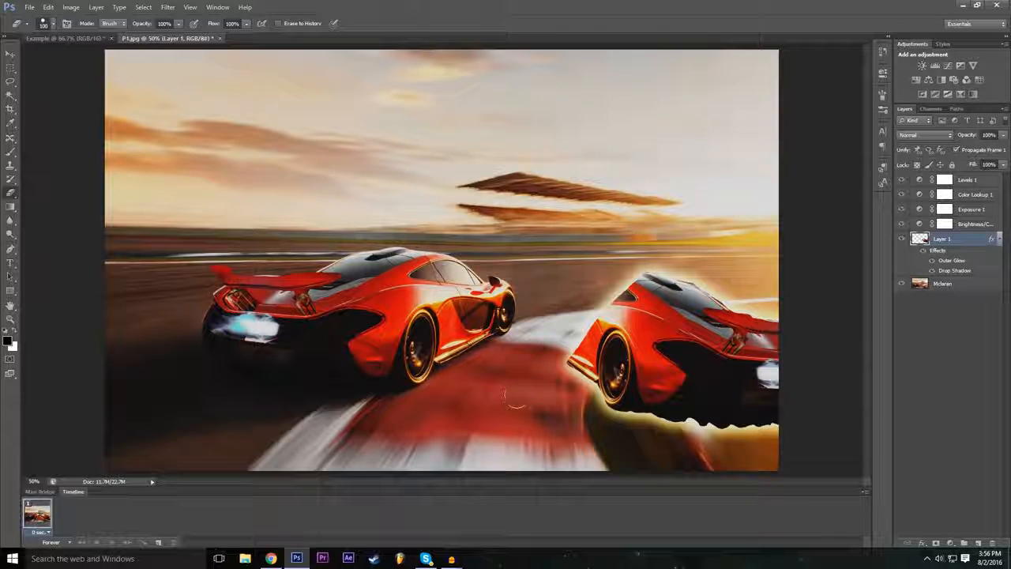
click(53, 23)
click(67, 83)
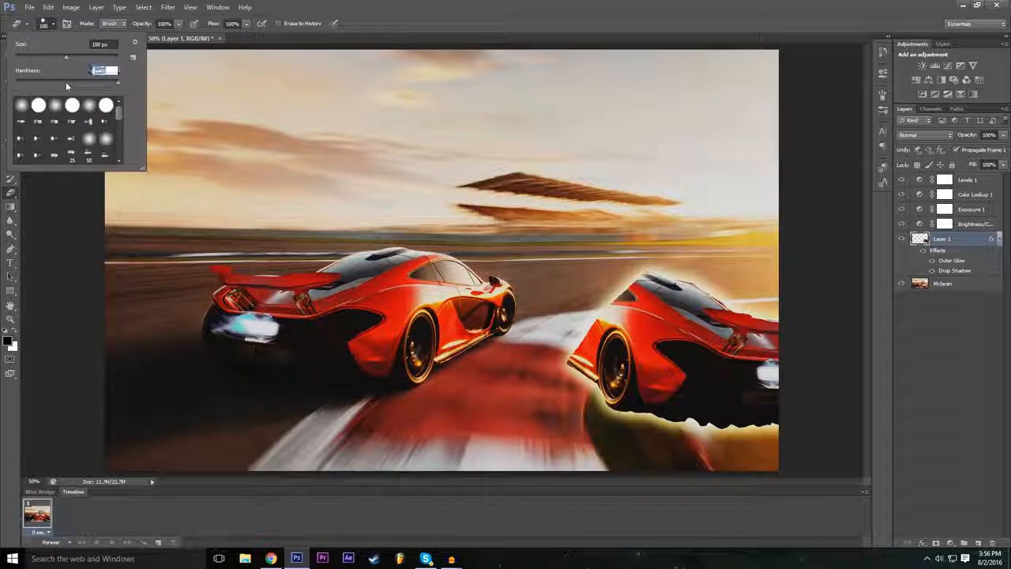
click(684, 5)
mouse_move(730, 319)
mouse_down()
mouse_move(706, 323)
mouse_move(628, 415)
mouse_move(714, 335)
mouse_move(747, 324)
mouse_move(730, 398)
mouse_move(700, 354)
mouse_move(667, 354)
mouse_move(679, 347)
mouse_up()
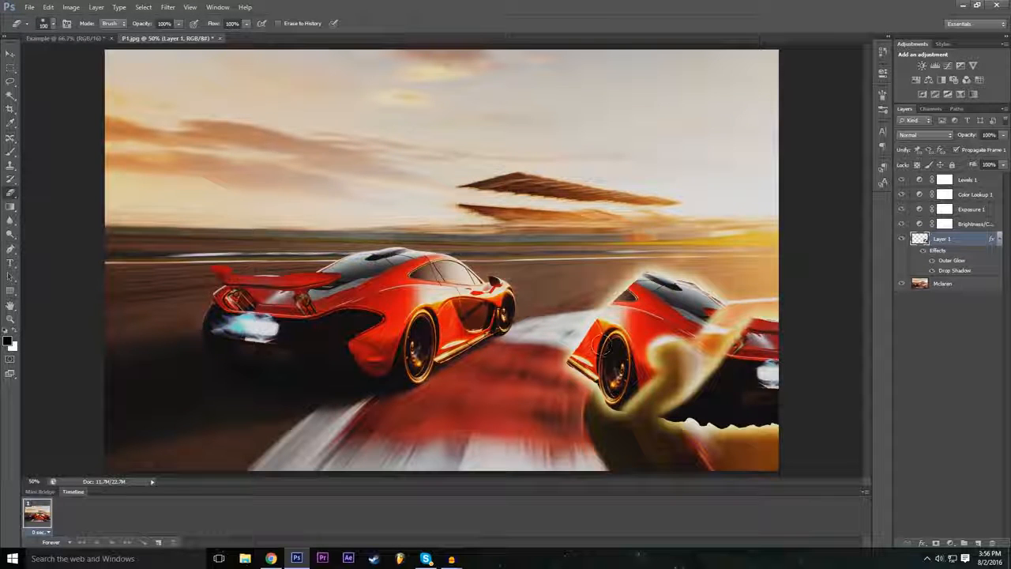
Try erasing the rest of the car copy with a textured brush tip, and undo all the erasing
click(45, 24)
scroll(95, 117, down, 5)
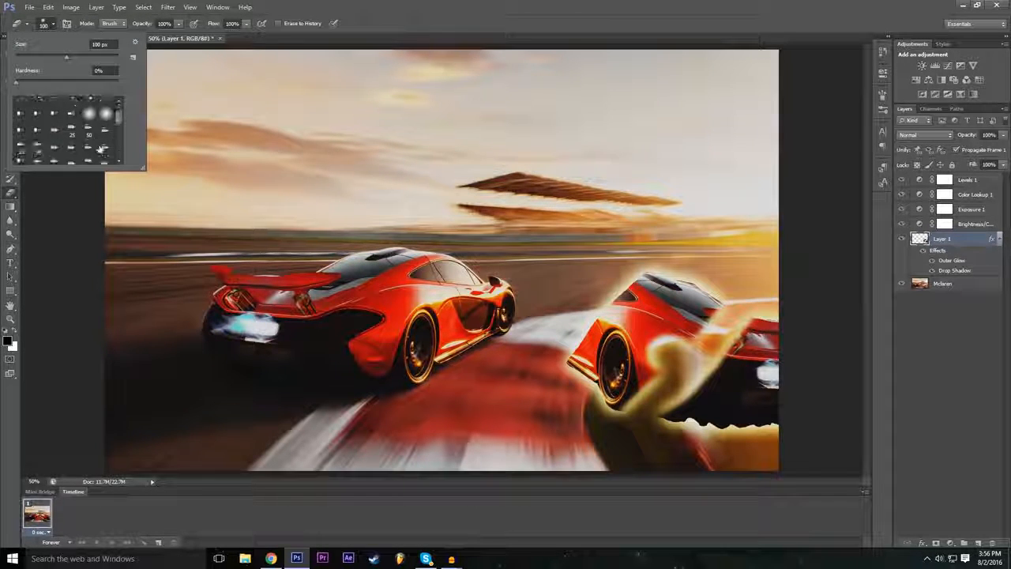
click(104, 120)
click(70, 121)
mouse_move(638, 323)
mouse_down()
mouse_move(628, 355)
mouse_move(603, 339)
mouse_move(662, 282)
mouse_move(653, 286)
mouse_move(752, 361)
mouse_move(766, 404)
mouse_move(737, 423)
mouse_move(699, 422)
mouse_move(724, 424)
mouse_move(572, 385)
mouse_move(573, 350)
mouse_move(594, 359)
mouse_move(610, 341)
mouse_move(623, 352)
mouse_move(616, 272)
mouse_move(624, 292)
mouse_move(610, 310)
mouse_move(650, 277)
mouse_move(641, 305)
mouse_move(783, 367)
mouse_move(754, 407)
mouse_up()
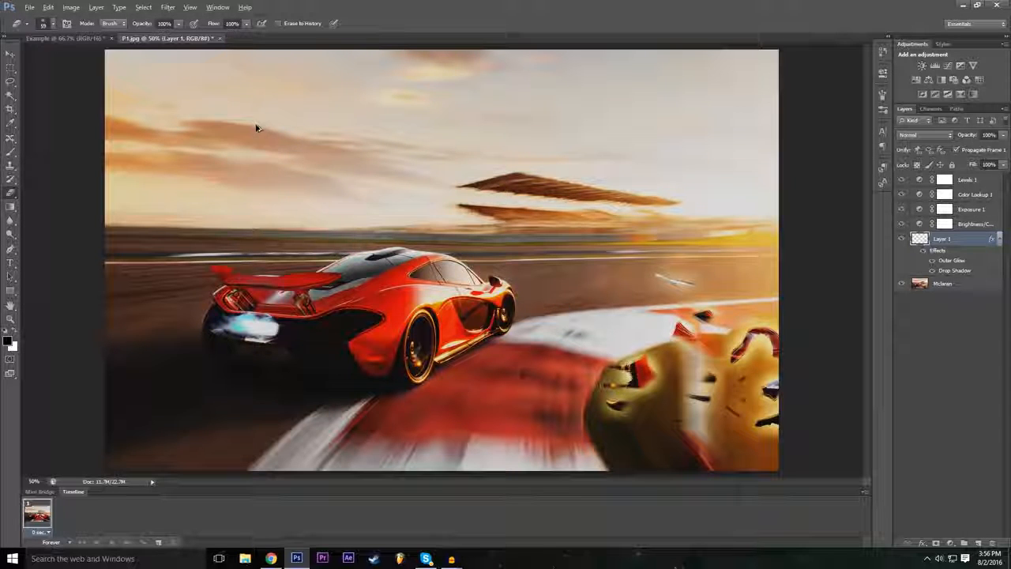
key(ctrl+z)
key(ctrl+alt+z)
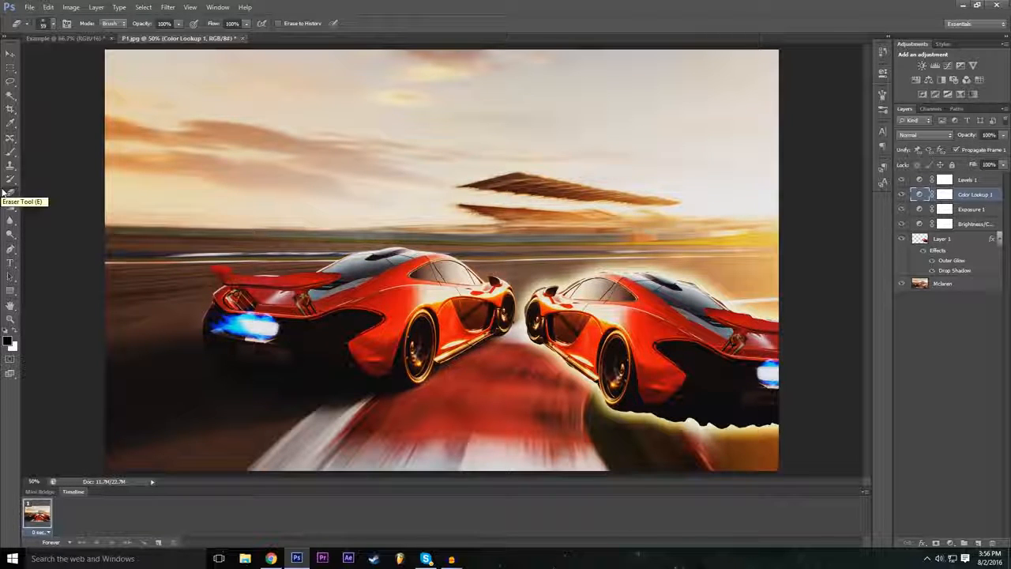
Activate the Pen tool and glance at the Example document before returning to P1.jpg
click(11, 250)
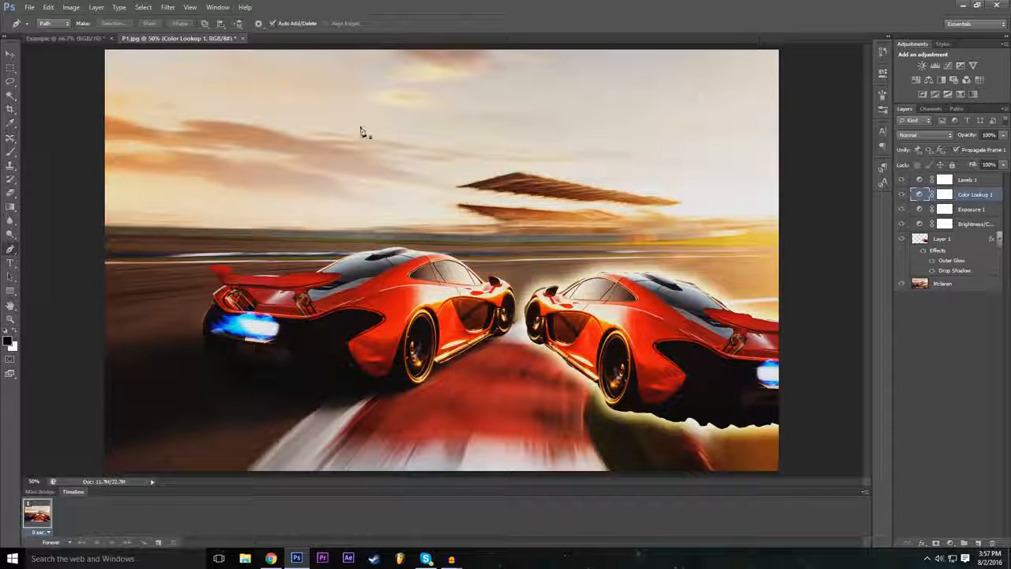
click(70, 38)
click(155, 36)
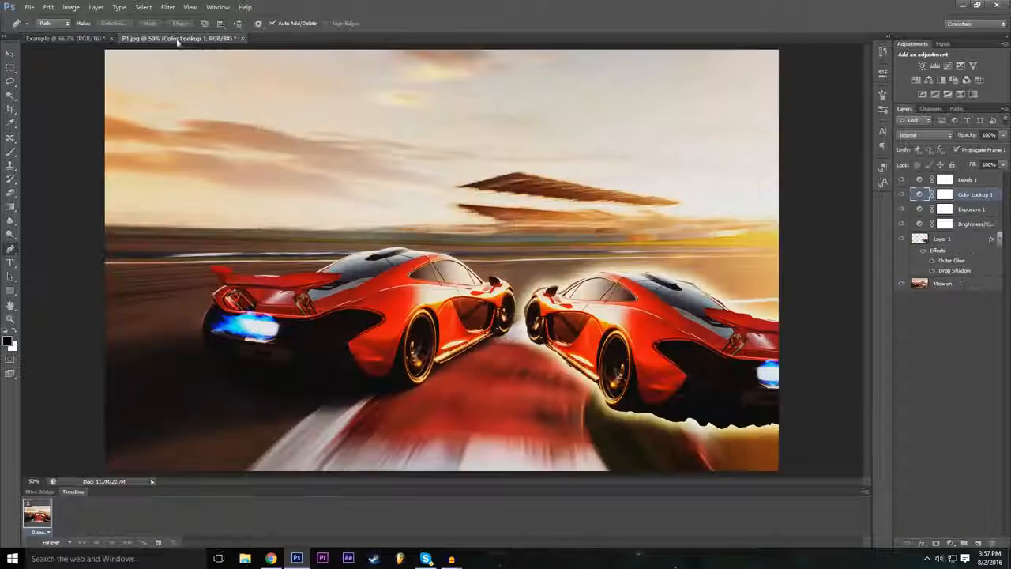
click(30, 7)
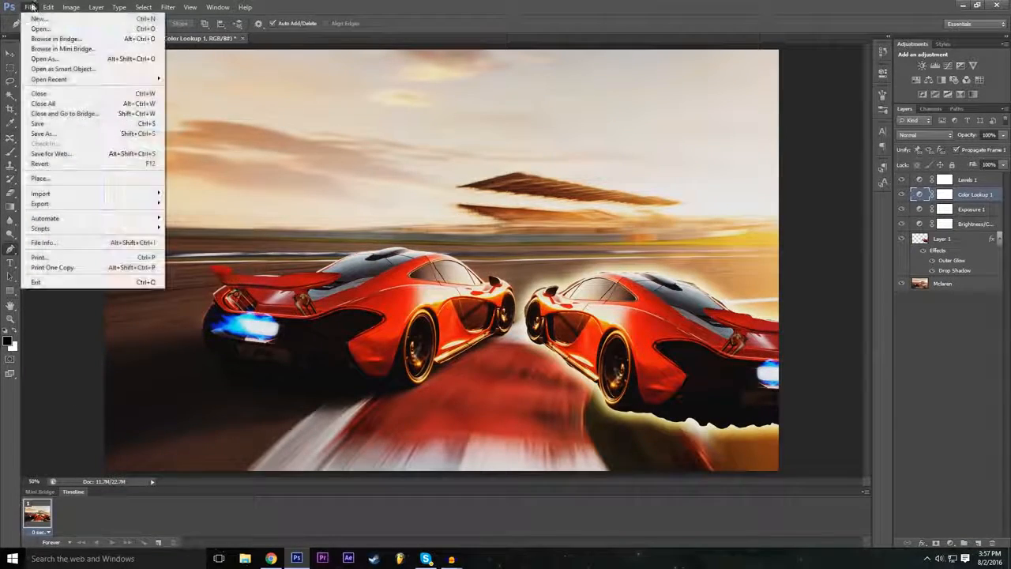
click(40, 16)
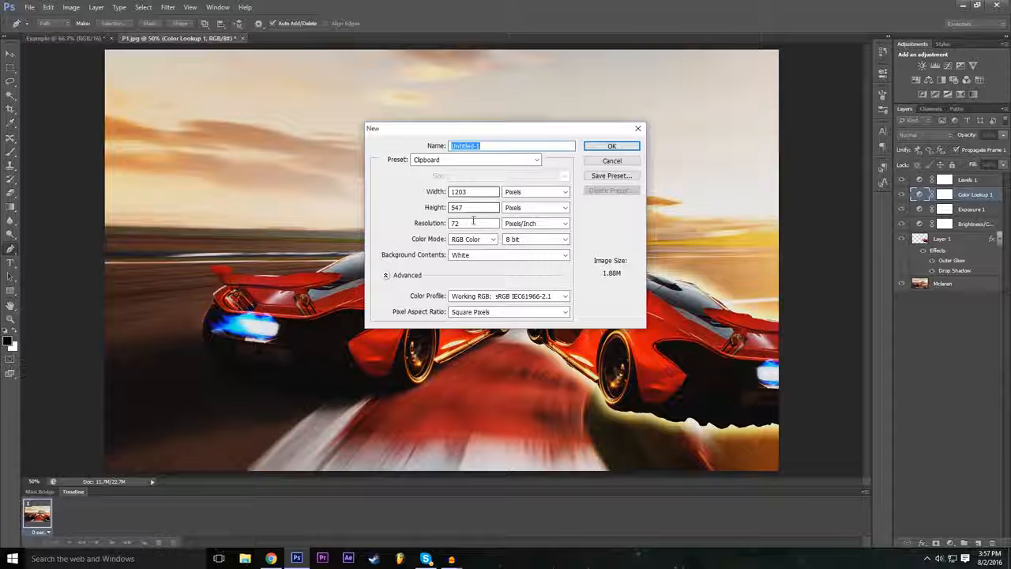
double_click(490, 192)
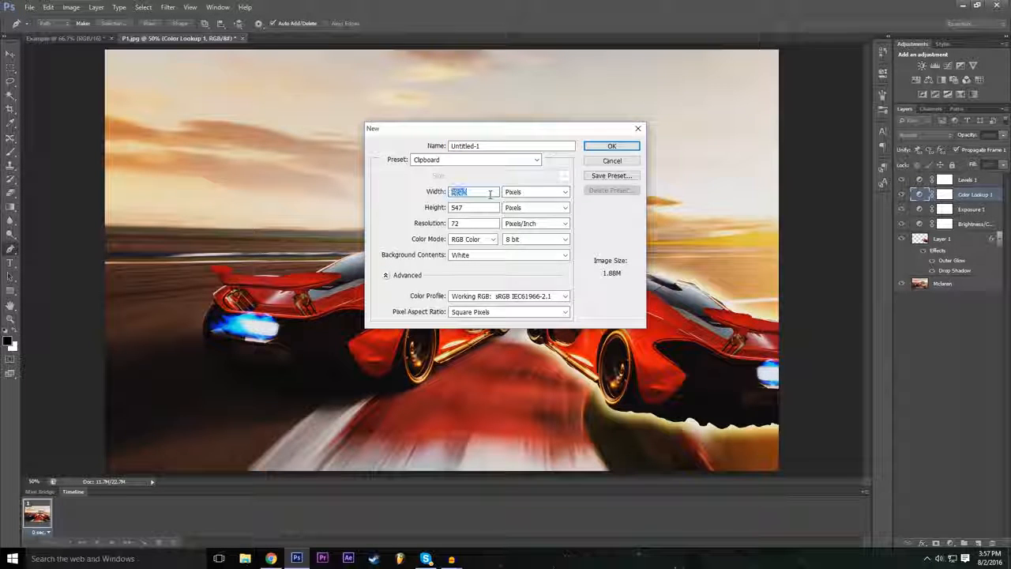
text(1920)
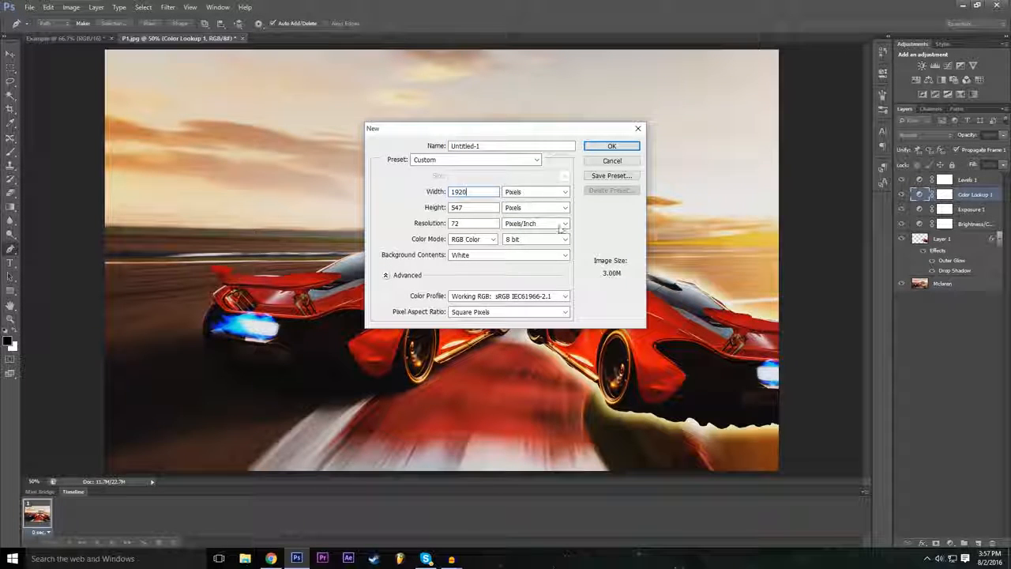
key(Tab)
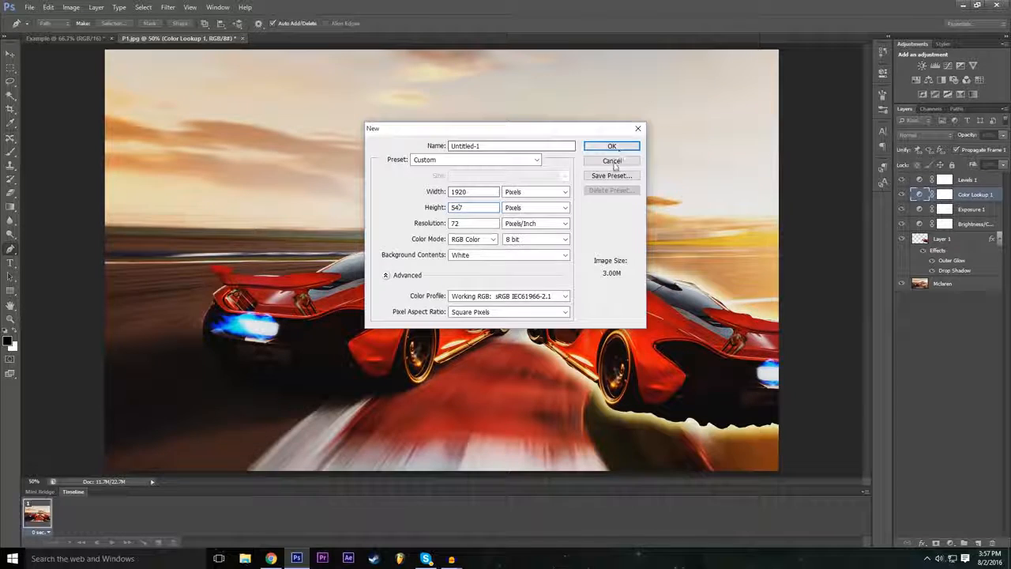
click(614, 162)
Switch to the Example document, hide the Rectangle 1 layer and select the Background layer
click(68, 38)
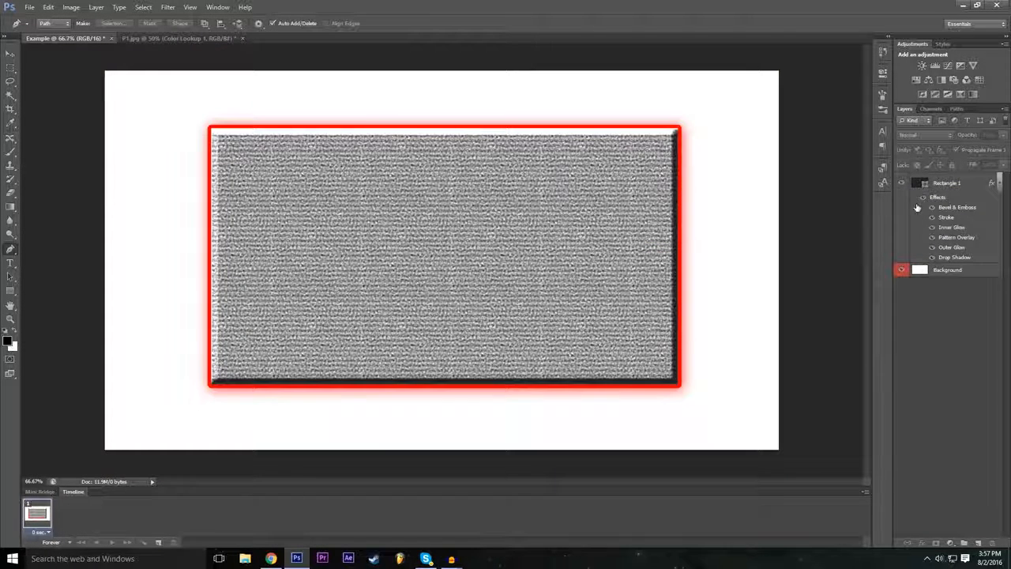
click(901, 183)
click(946, 270)
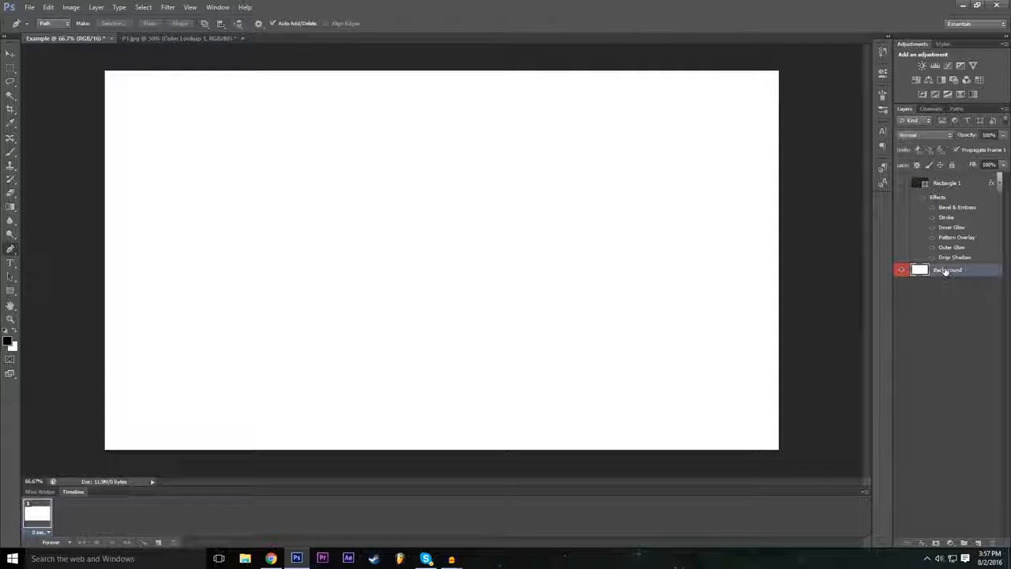
click(902, 183)
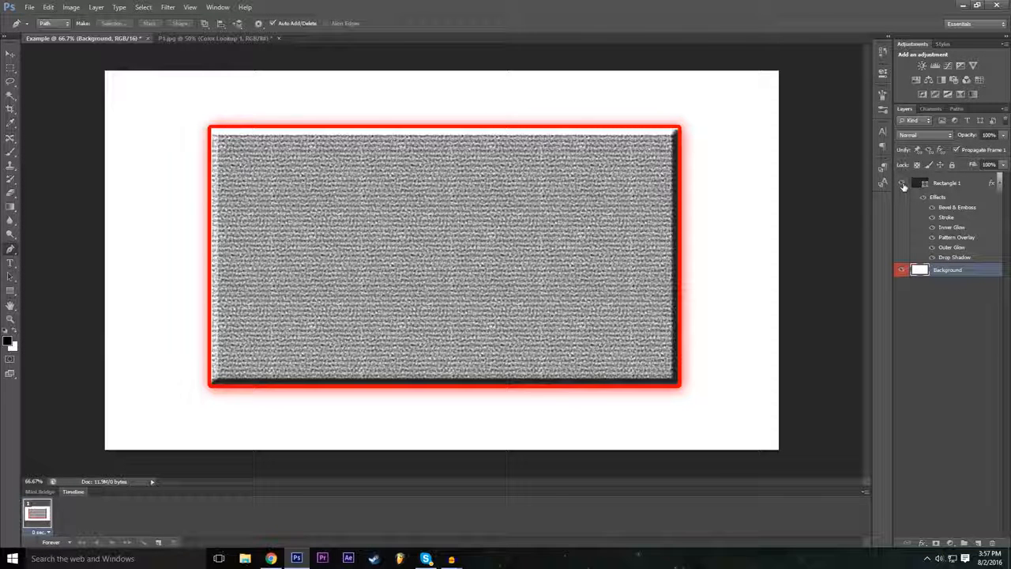
click(902, 183)
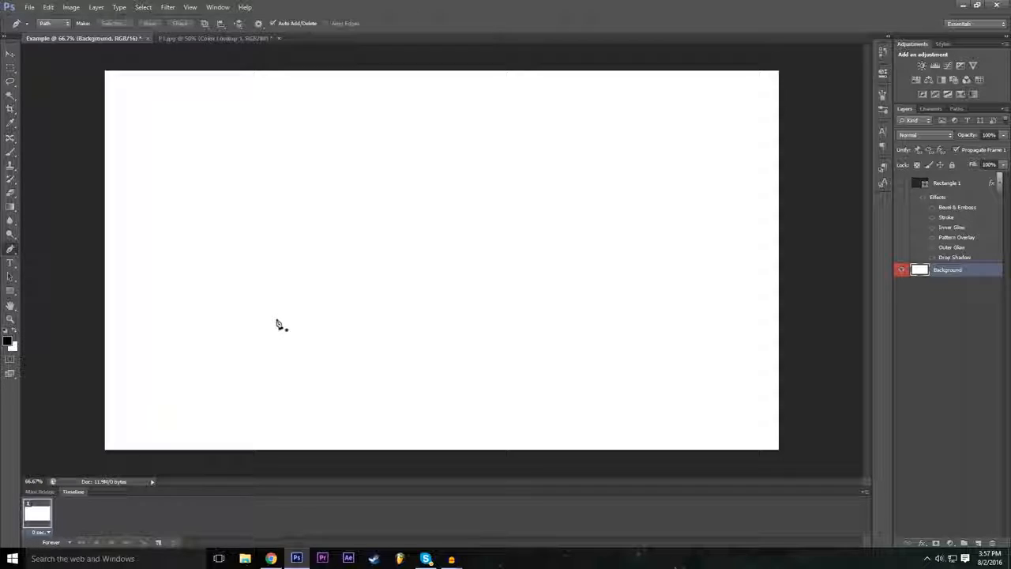
Start a freehand Z-shaped path with the Pen tool on the blank canvas, and undo back to its first anchor point
click(280, 153)
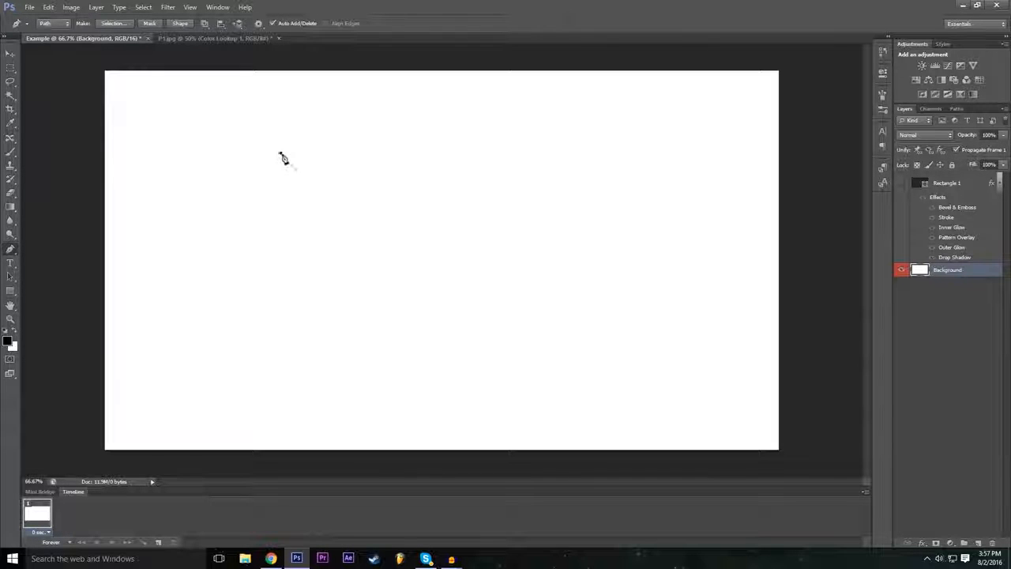
click(448, 150)
click(278, 266)
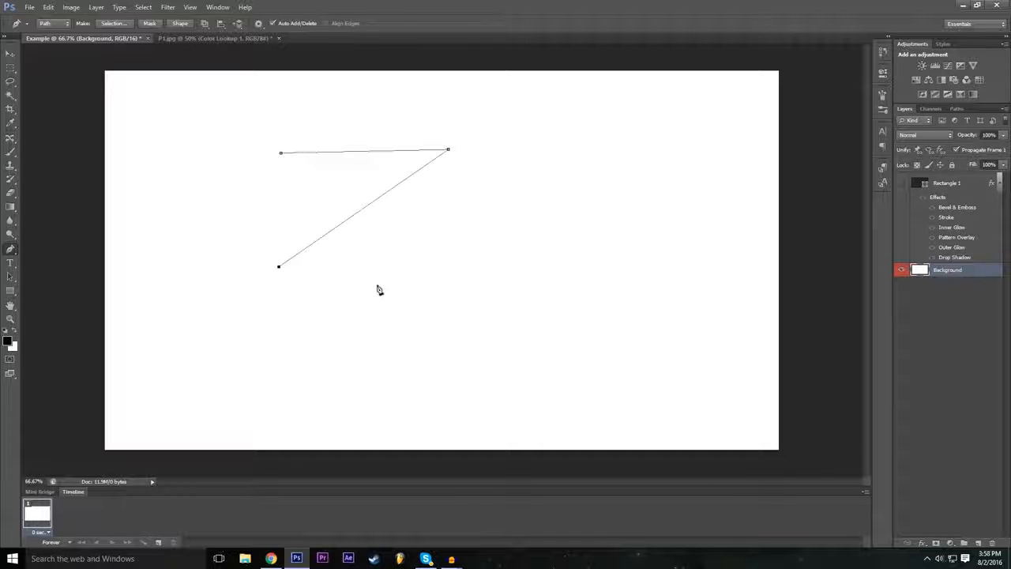
click(468, 266)
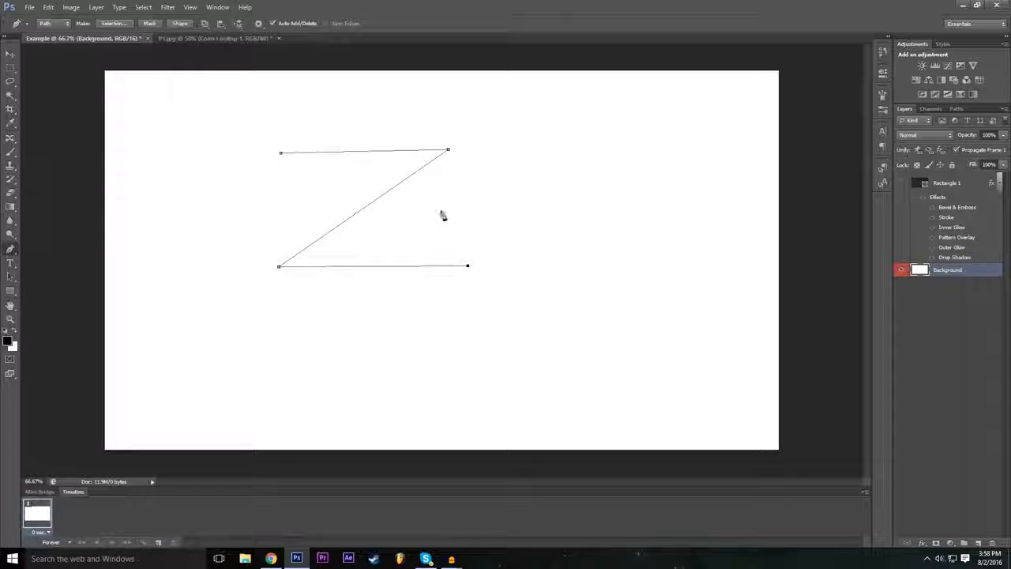
key(ctrl+z)
key(ctrl+z)
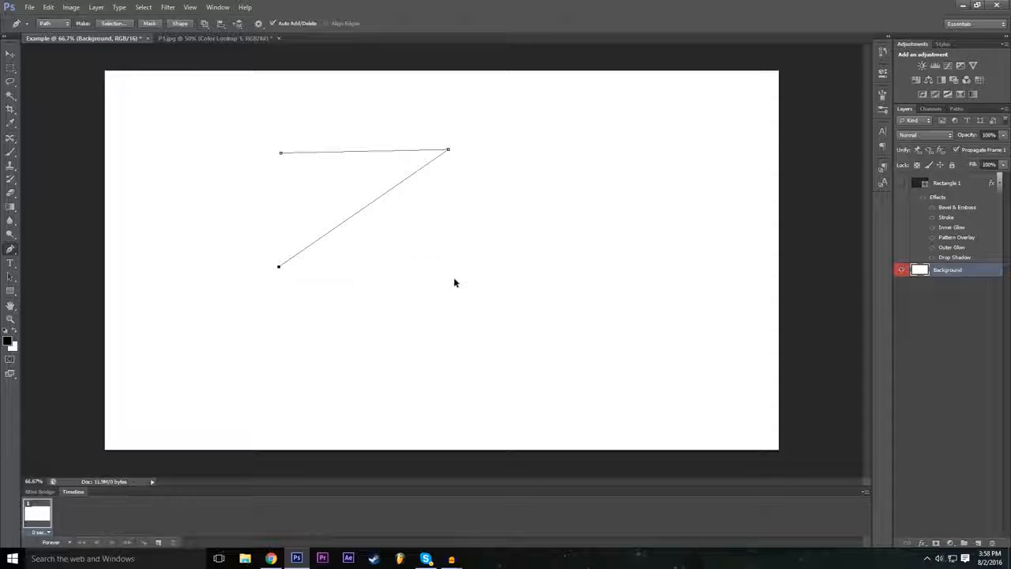
key(ctrl+z)
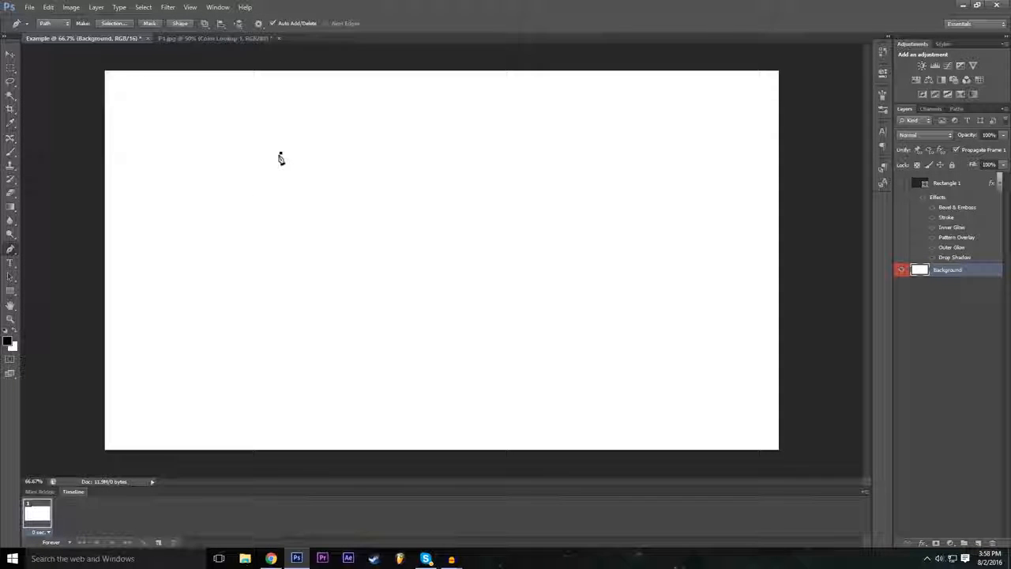
Draw a perfectly horizontal segment for the Z's inner top edge and a diagonal segment down to its lower-left corner
click(450, 154)
click(48, 7)
click(71, 14)
click(449, 153)
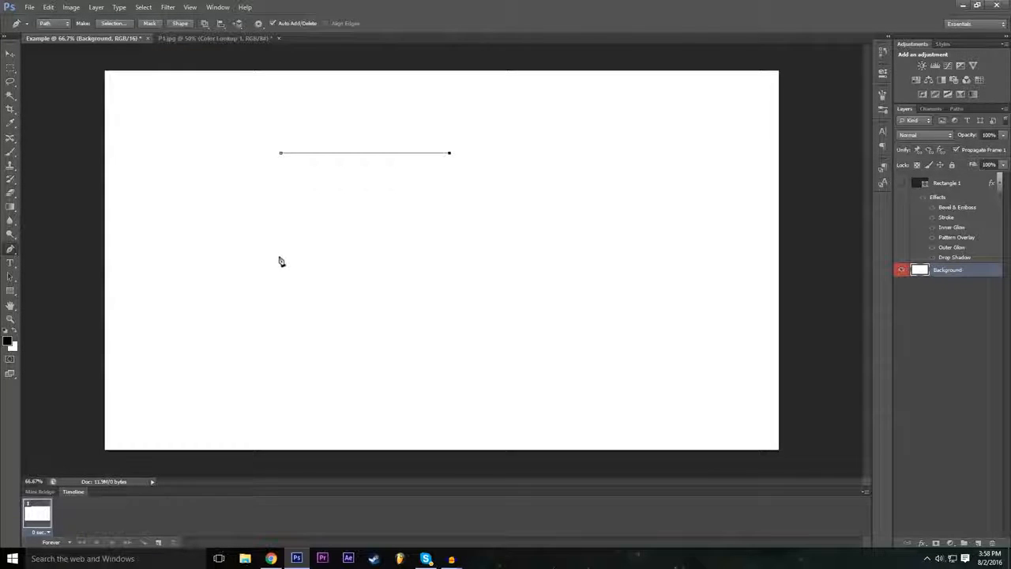
click(333, 270)
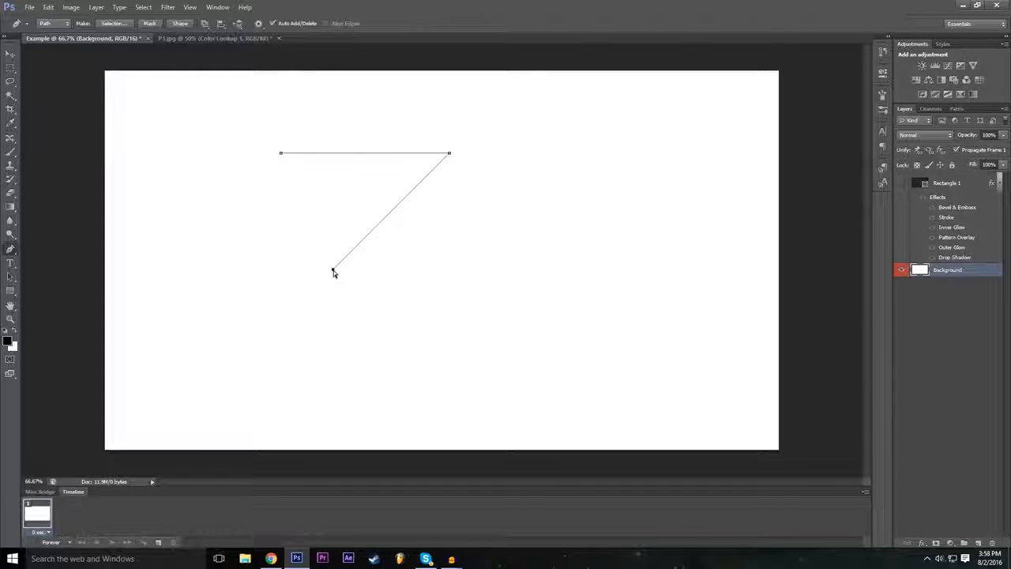
drag(333, 270, 278, 305)
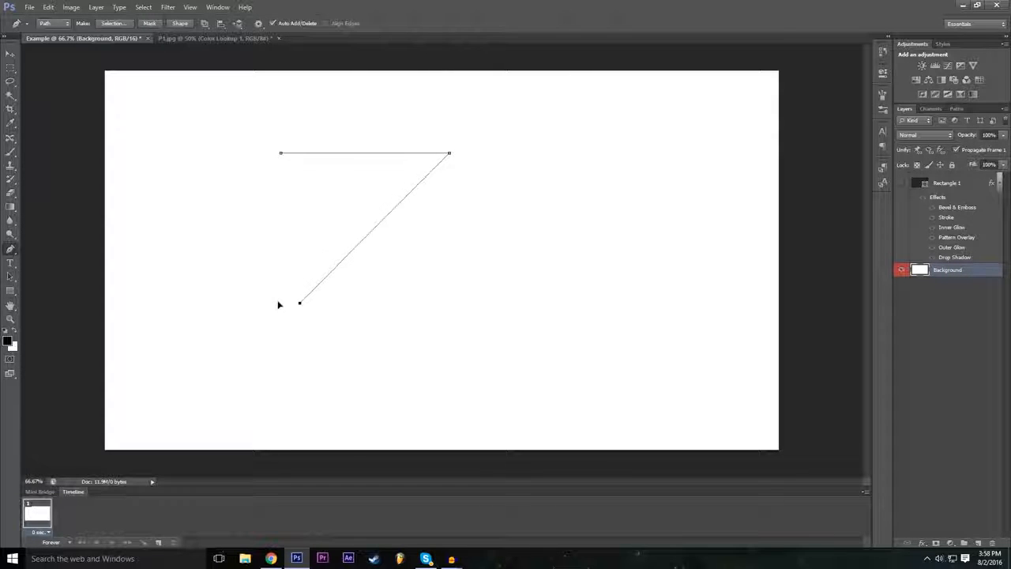
mouse_move(276, 310)
mouse_down()
mouse_move(282, 322)
mouse_move(274, 315)
mouse_up()
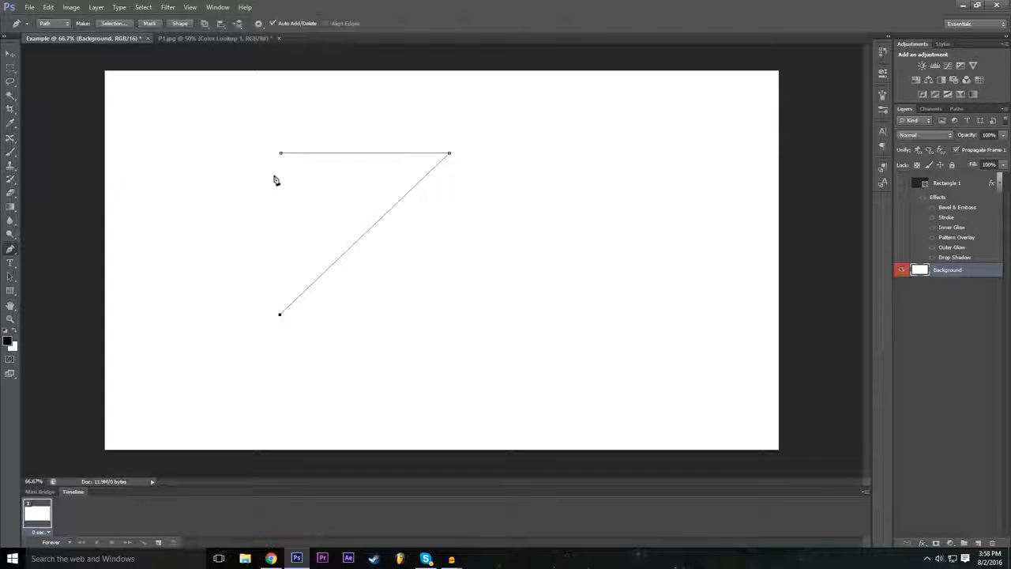
Trace the Z's base, inner diagonal and upper edge with straight segments, and close the path at its first anchor point
click(462, 315)
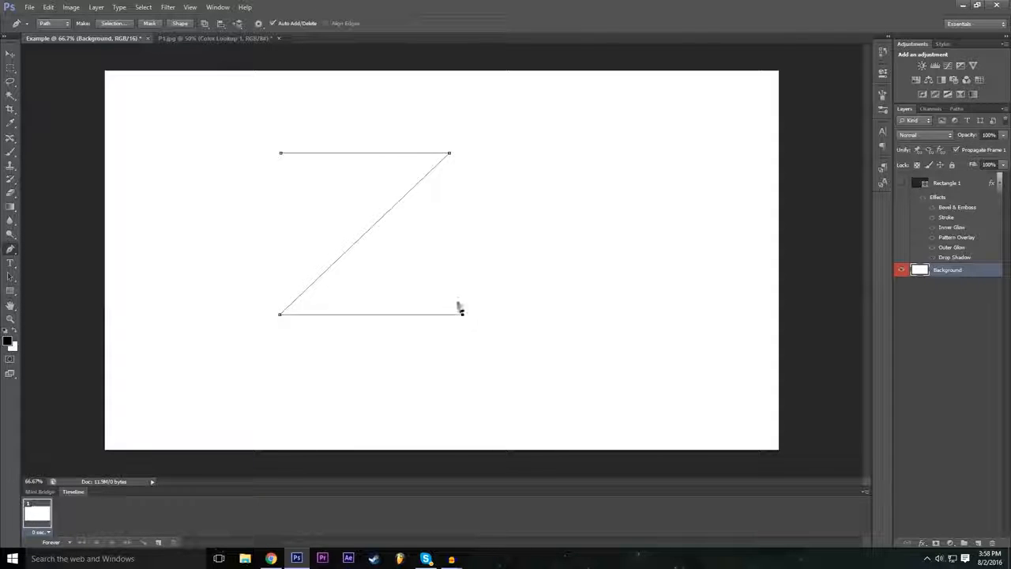
click(462, 282)
click(348, 282)
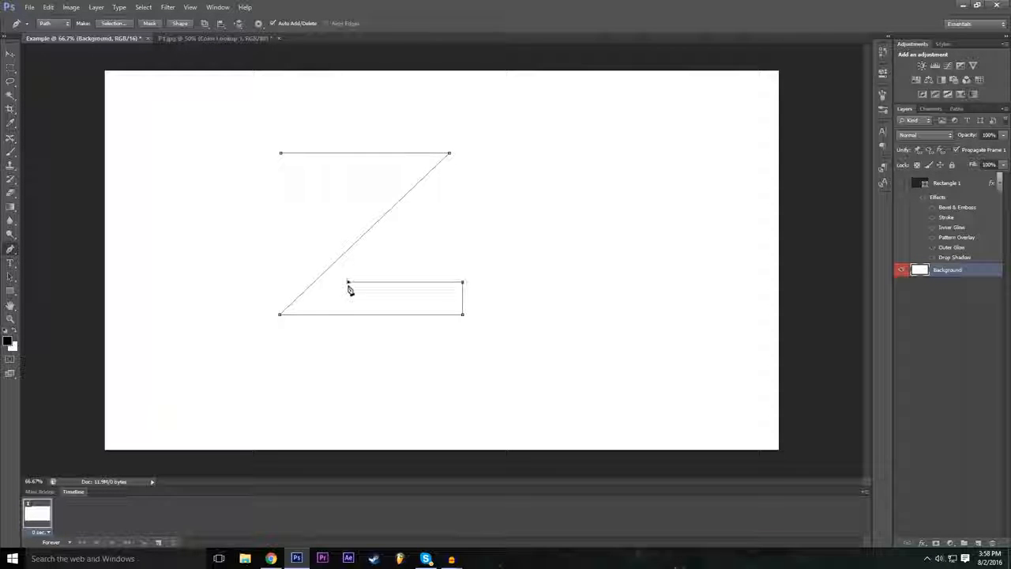
click(477, 156)
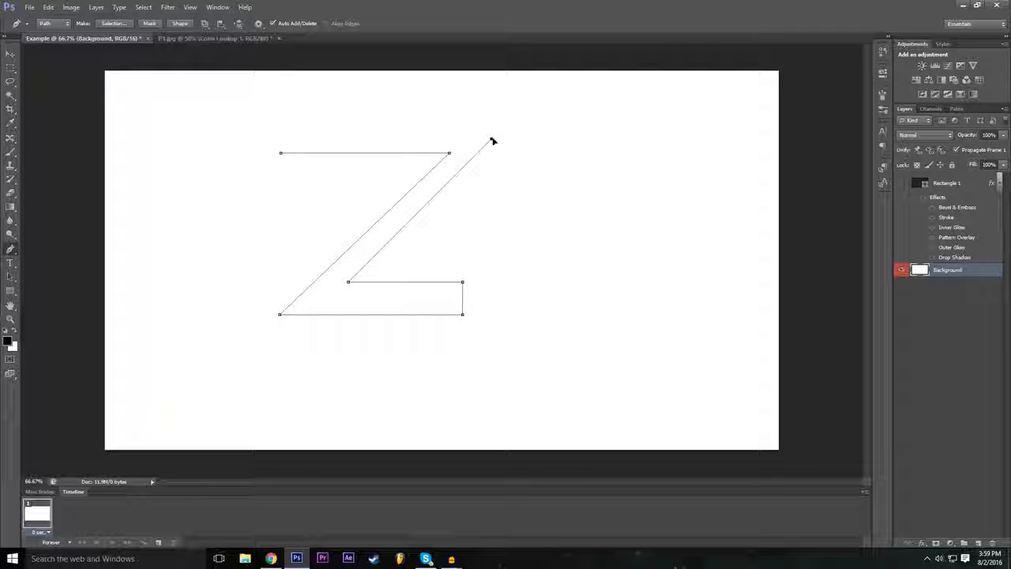
click(492, 140)
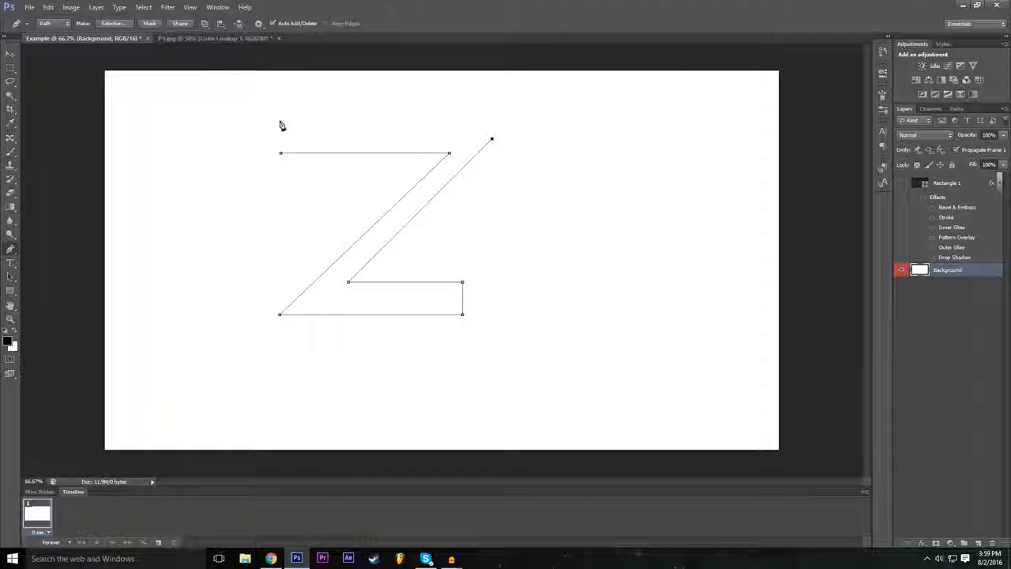
click(282, 139)
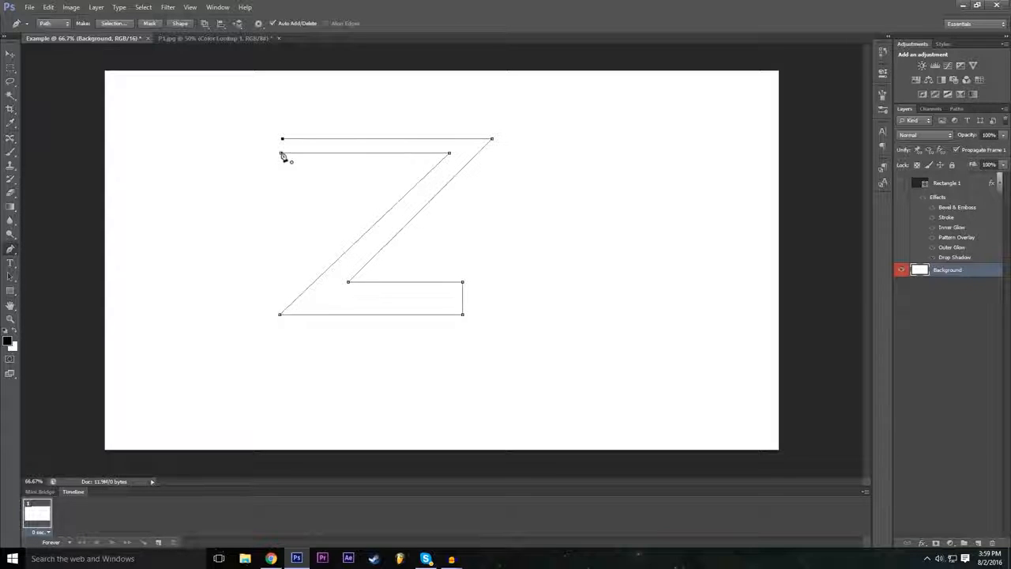
click(281, 154)
Define the closed Z path as a custom shape named Z
right_click(349, 314)
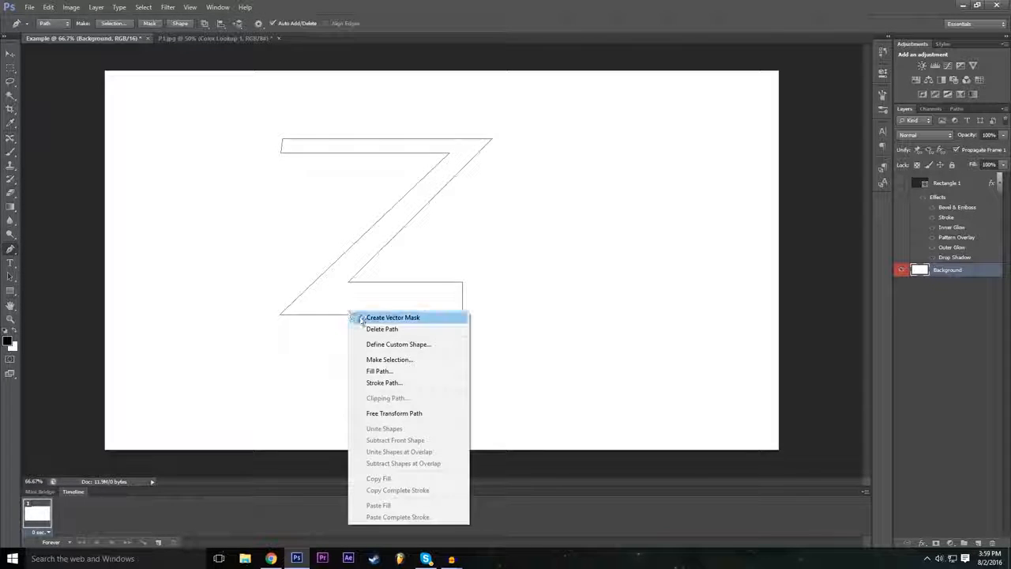
click(420, 348)
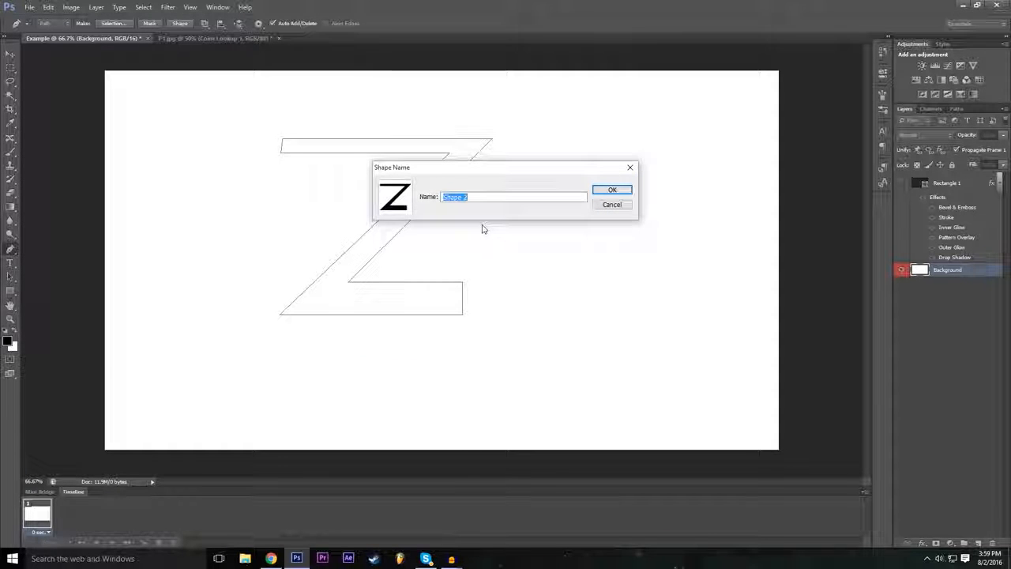
text(Z)
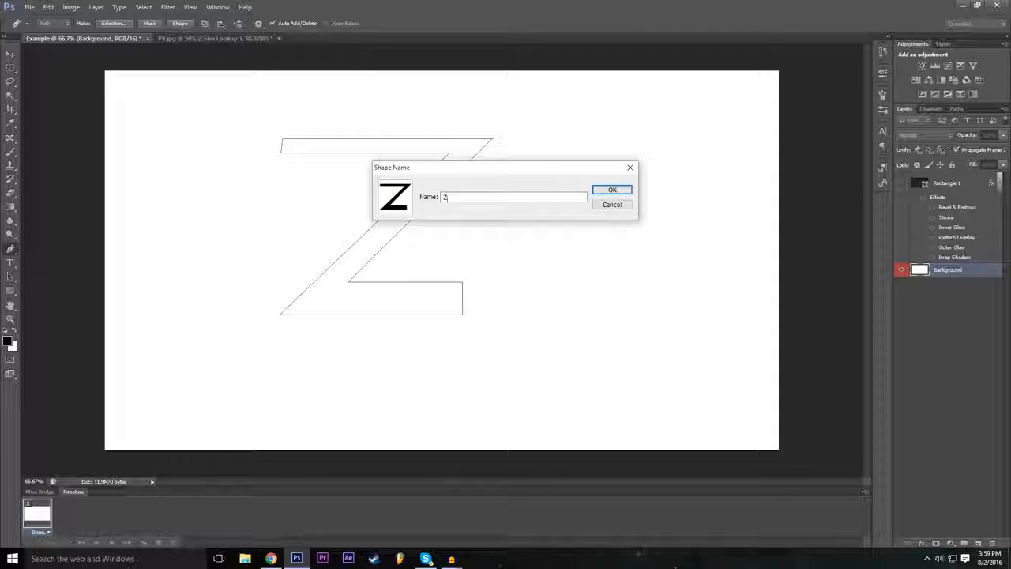
key(Return)
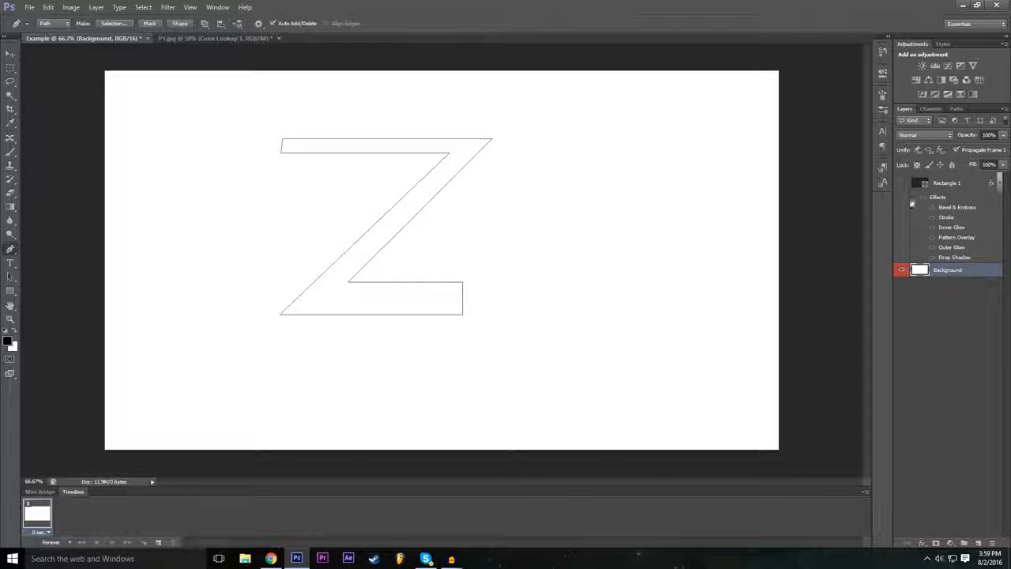
Activate the Custom Shape tool and choose the saved Z as its shape
click(10, 290)
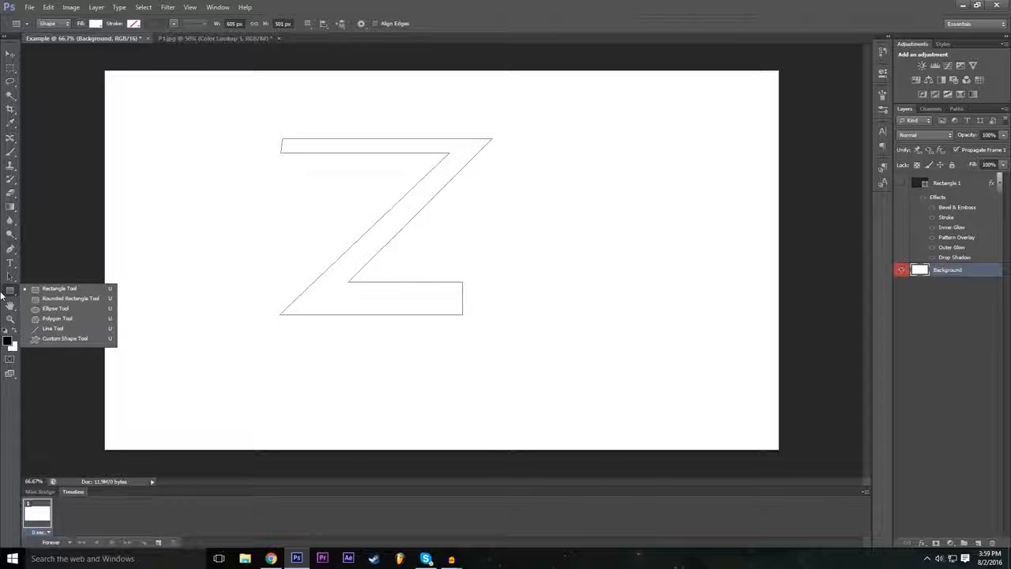
click(58, 338)
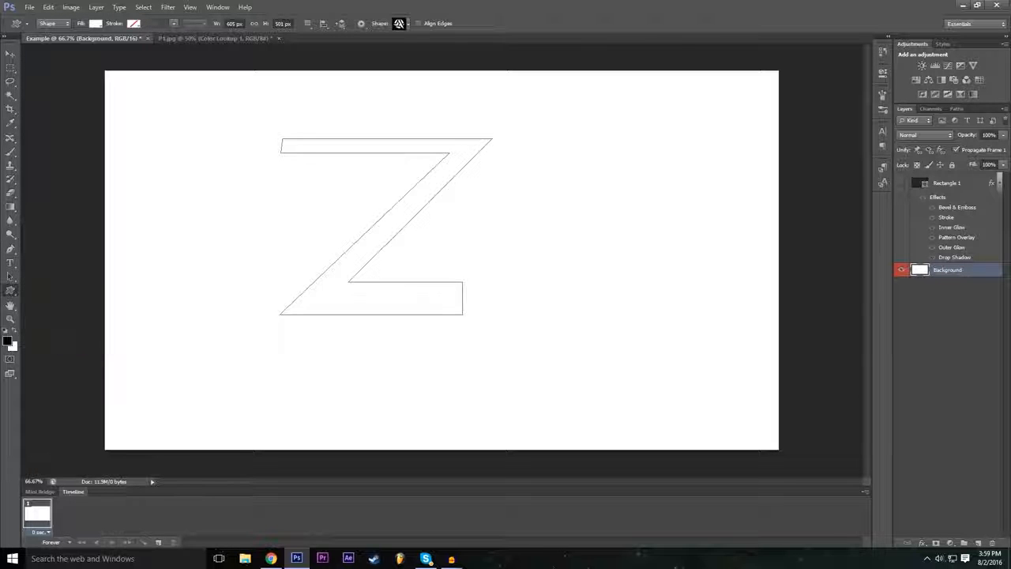
click(403, 24)
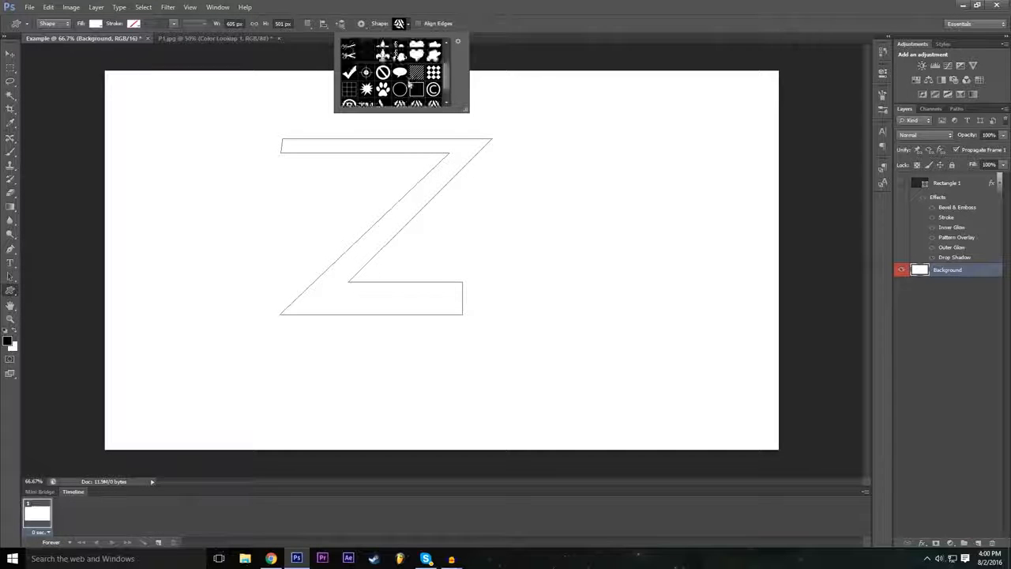
scroll(408, 103, up, 2)
scroll(404, 103, down, 2)
click(401, 98)
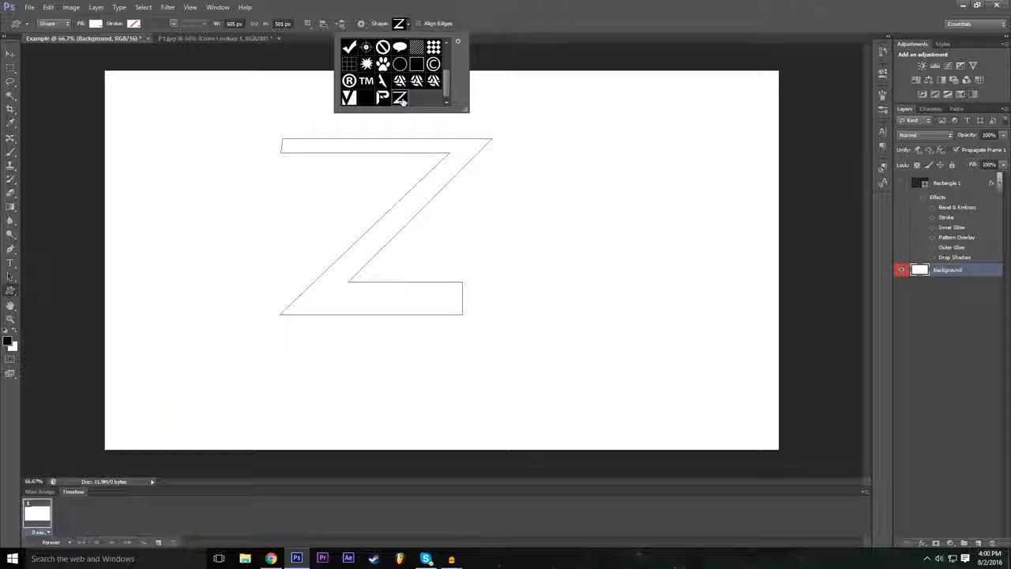
click(503, 5)
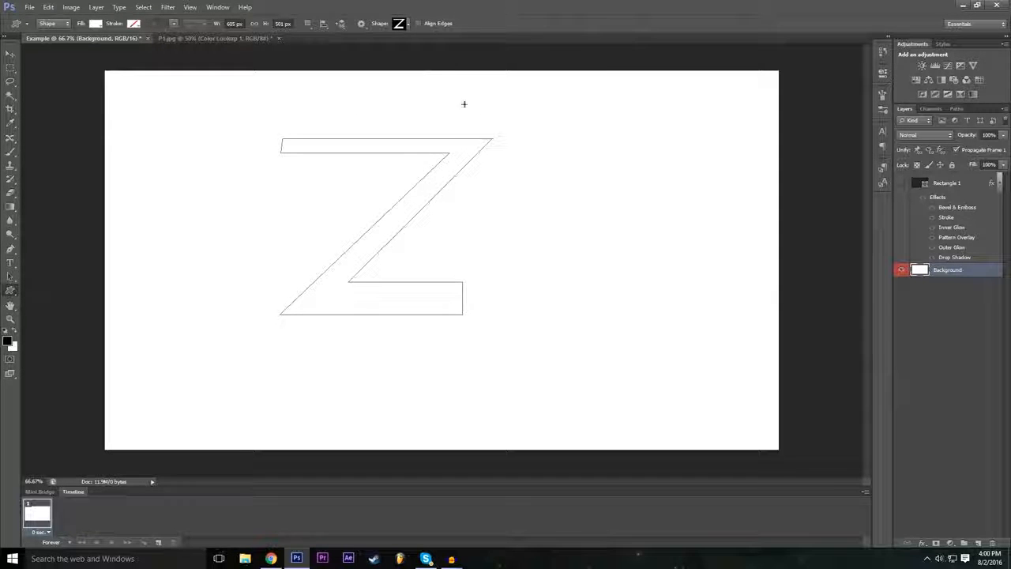
Create a 605 x 501 px Z shape with preserved proportions on the canvas and move it near the canvas centre
click(429, 266)
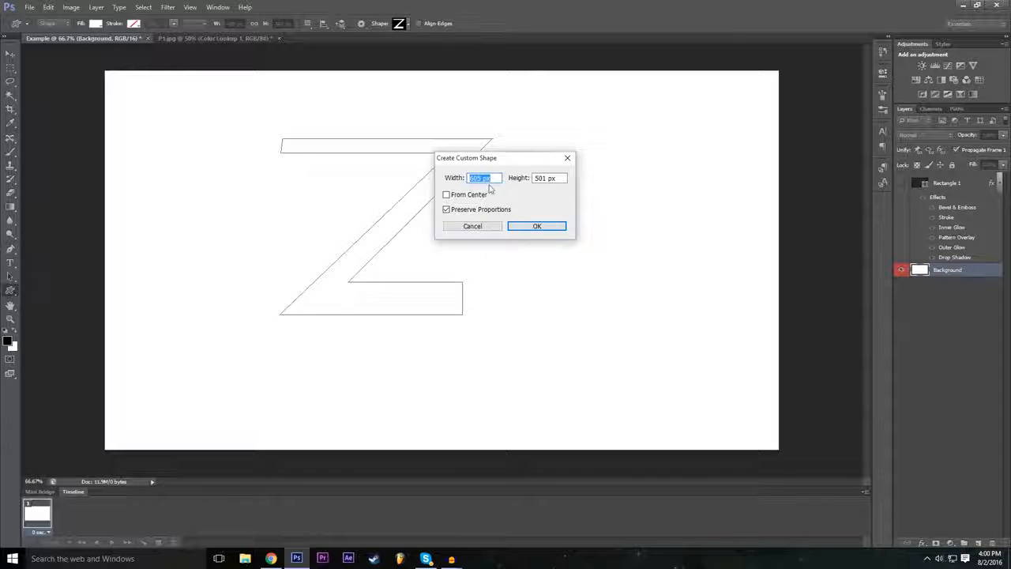
click(536, 227)
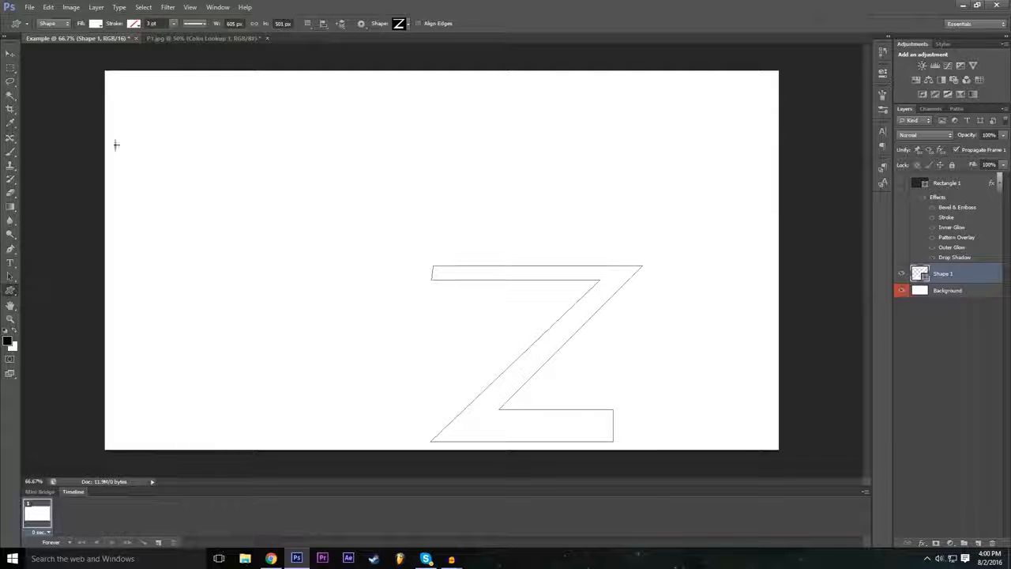
click(11, 54)
drag(531, 326, 476, 293)
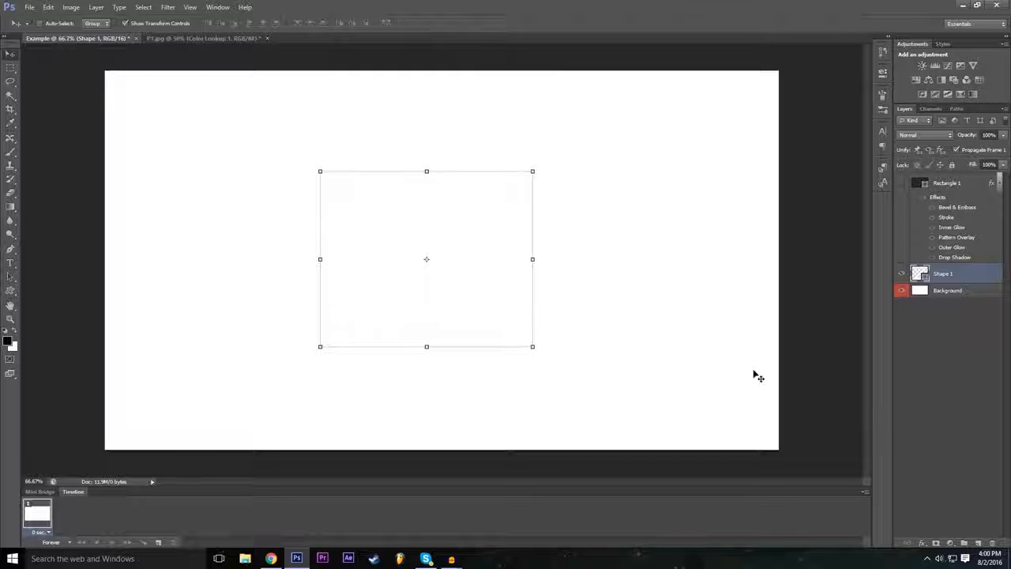
Add a Color Overlay effect to the Z shape layer and set the overlay colour to black
click(920, 543)
click(953, 416)
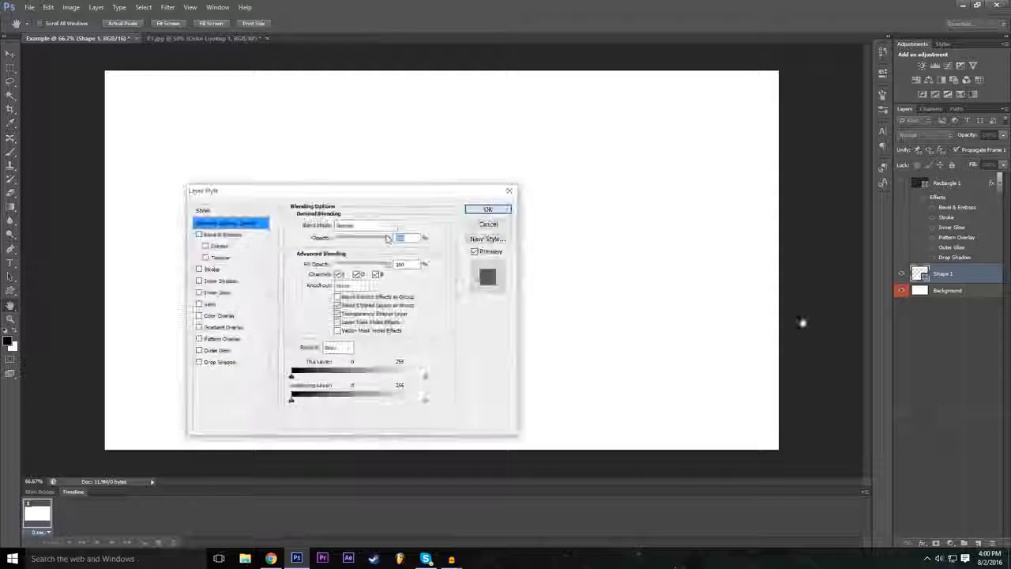
drag(276, 190, 804, 114)
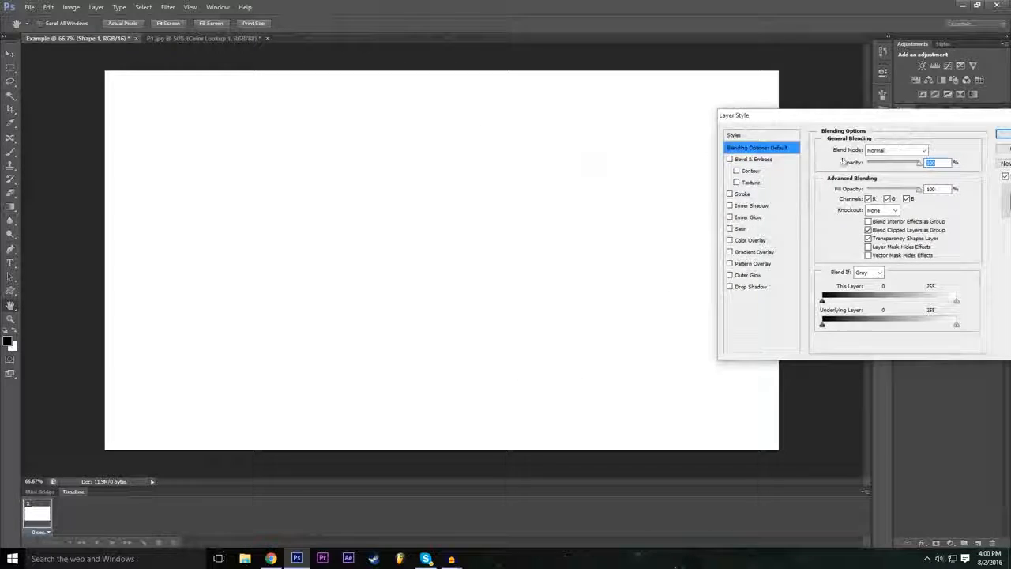
click(731, 241)
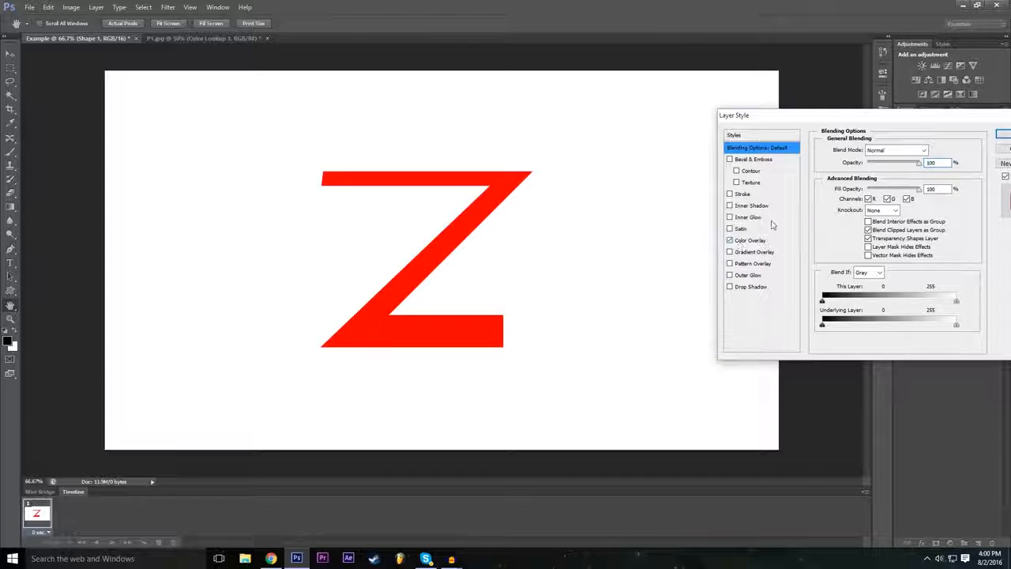
drag(851, 119, 691, 149)
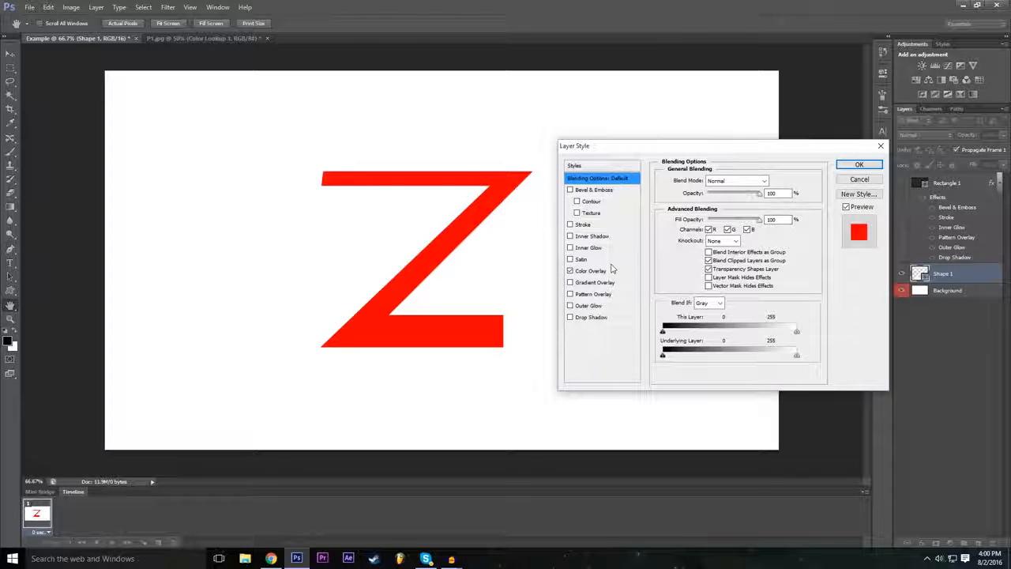
click(593, 270)
click(773, 180)
drag(438, 280, 199, 382)
drag(335, 255, 288, 319)
drag(417, 164, 514, 215)
click(636, 227)
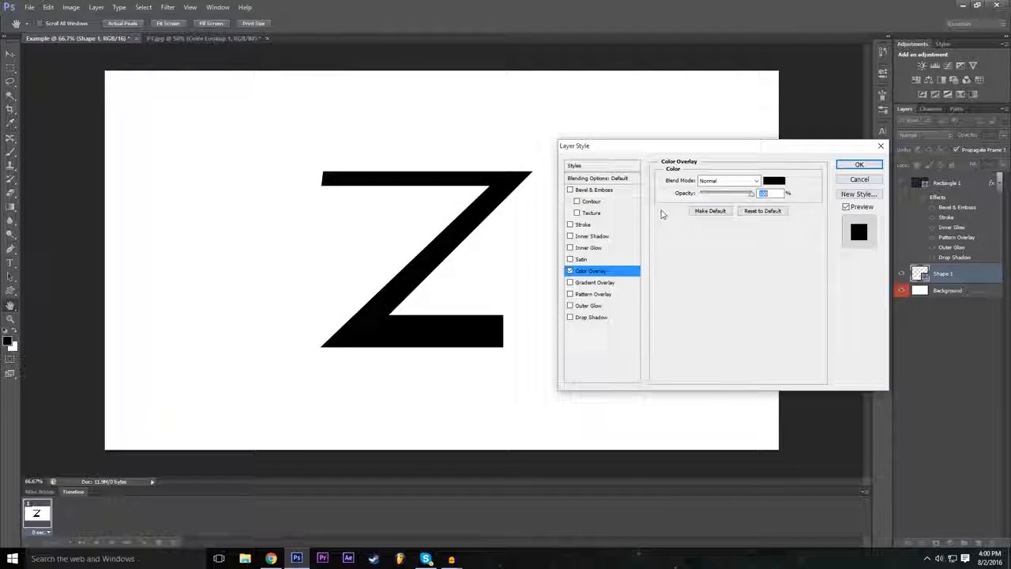
Add a bright red Outer Glow with increased spread and 46 px size to the Z shape, and hide the Background layer
click(570, 305)
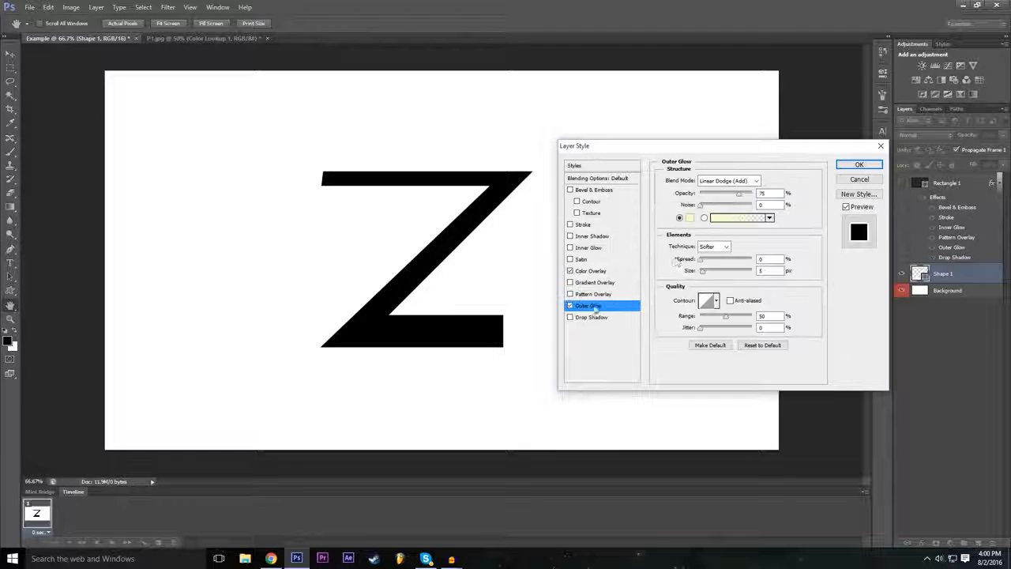
click(691, 218)
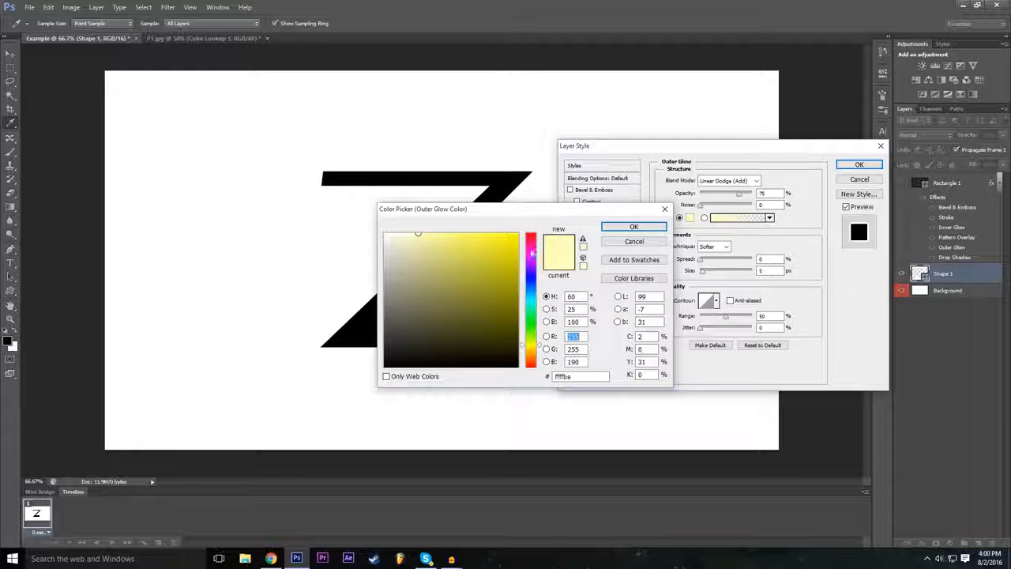
click(530, 235)
click(517, 234)
click(634, 227)
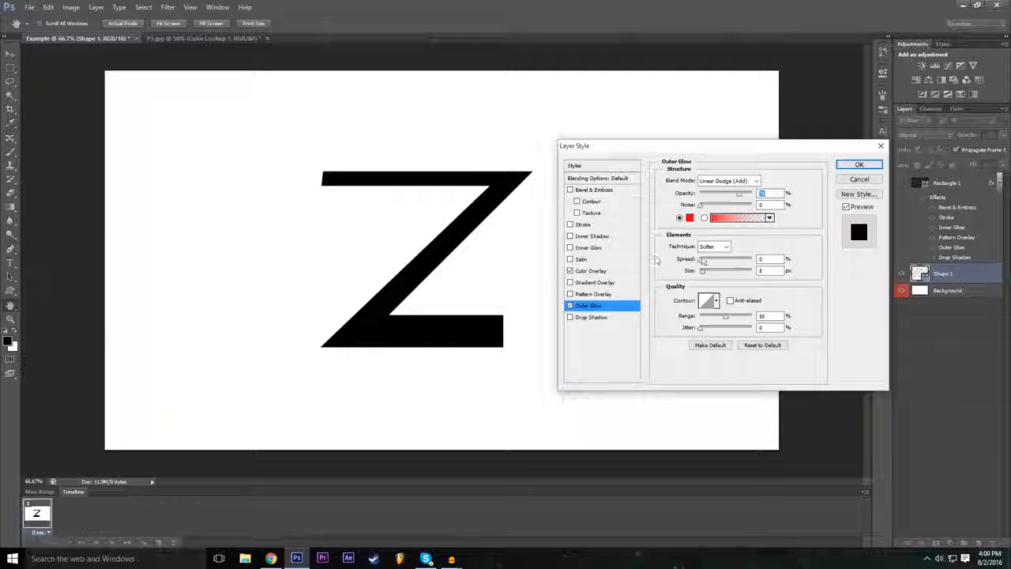
drag(702, 260, 715, 259)
drag(702, 271, 712, 272)
drag(809, 148, 813, 157)
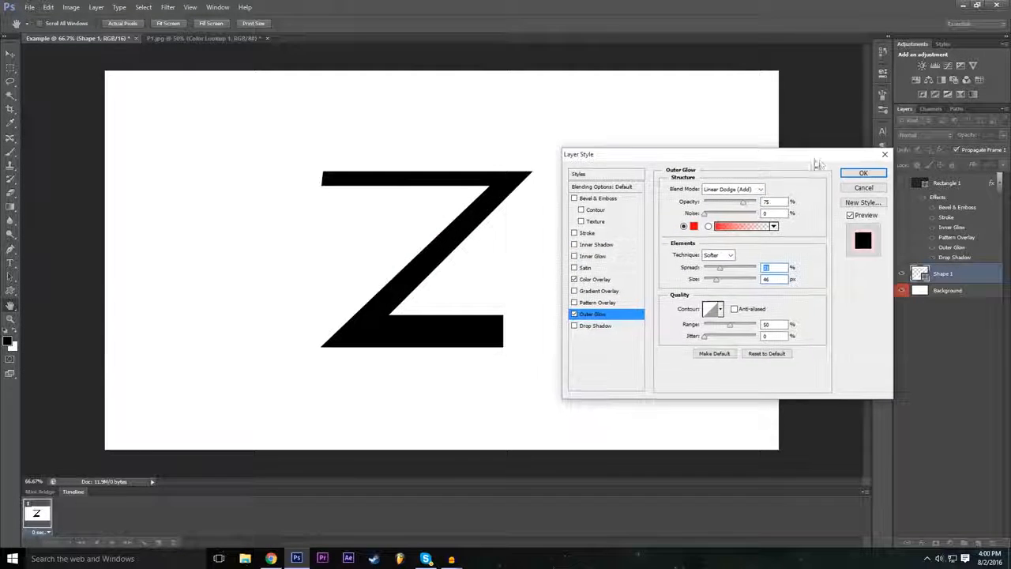
click(843, 171)
click(901, 320)
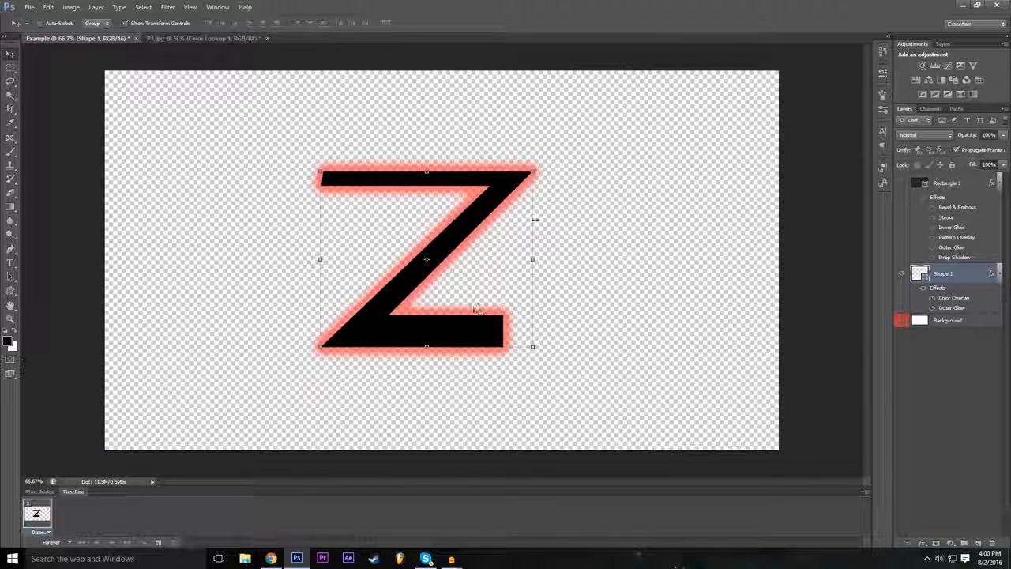
drag(629, 5, 629, 3)
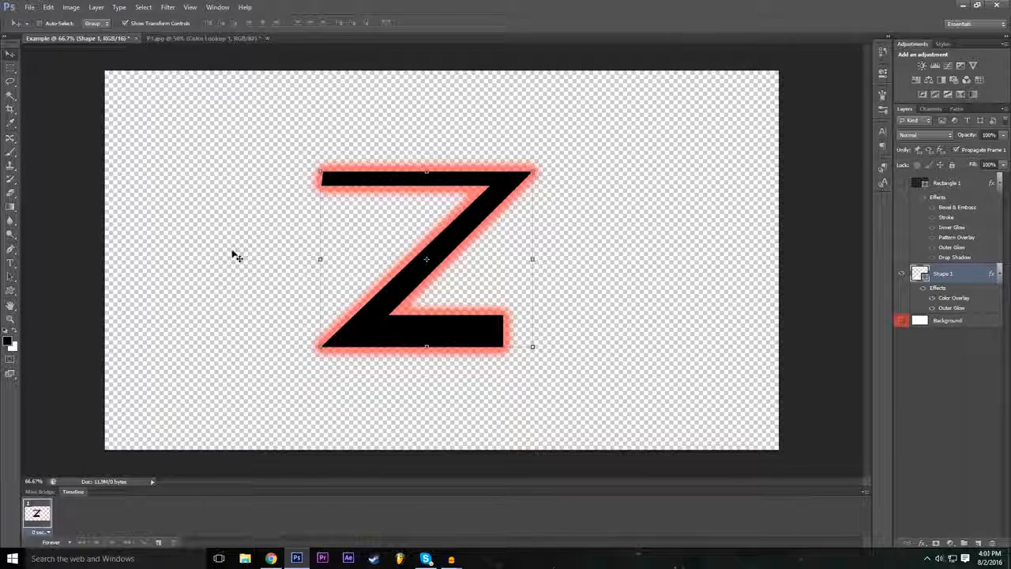
click(221, 39)
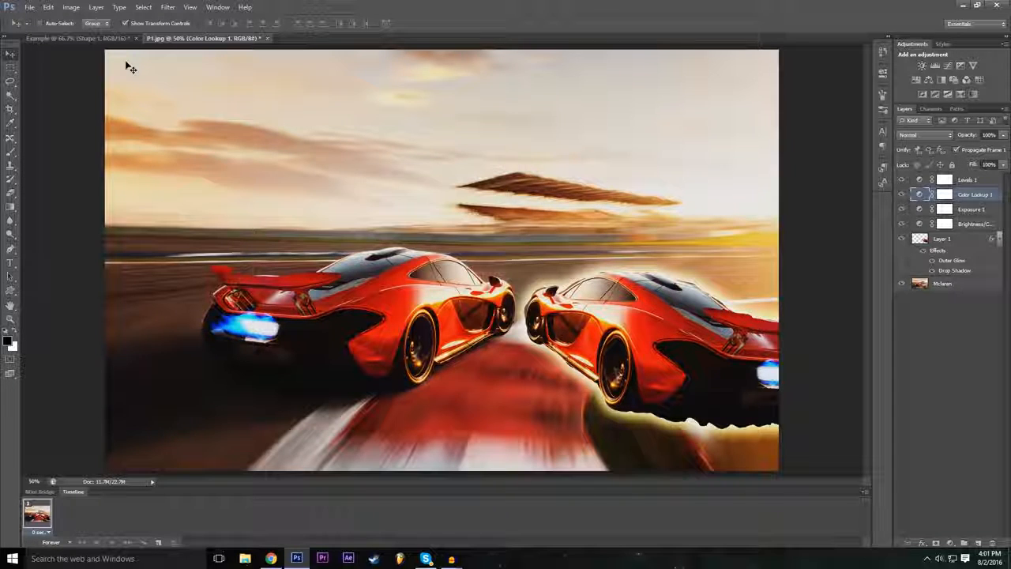
click(118, 38)
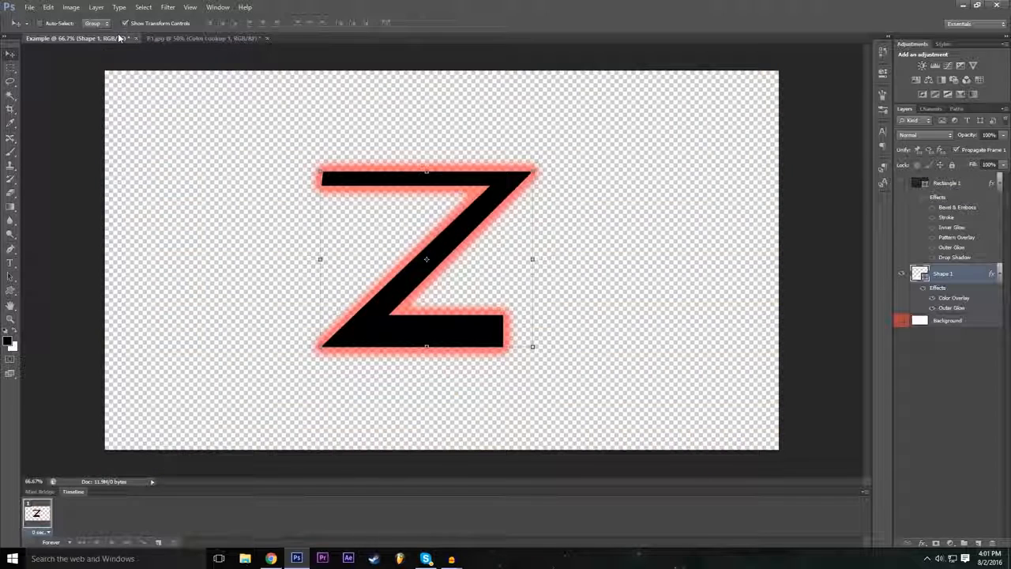